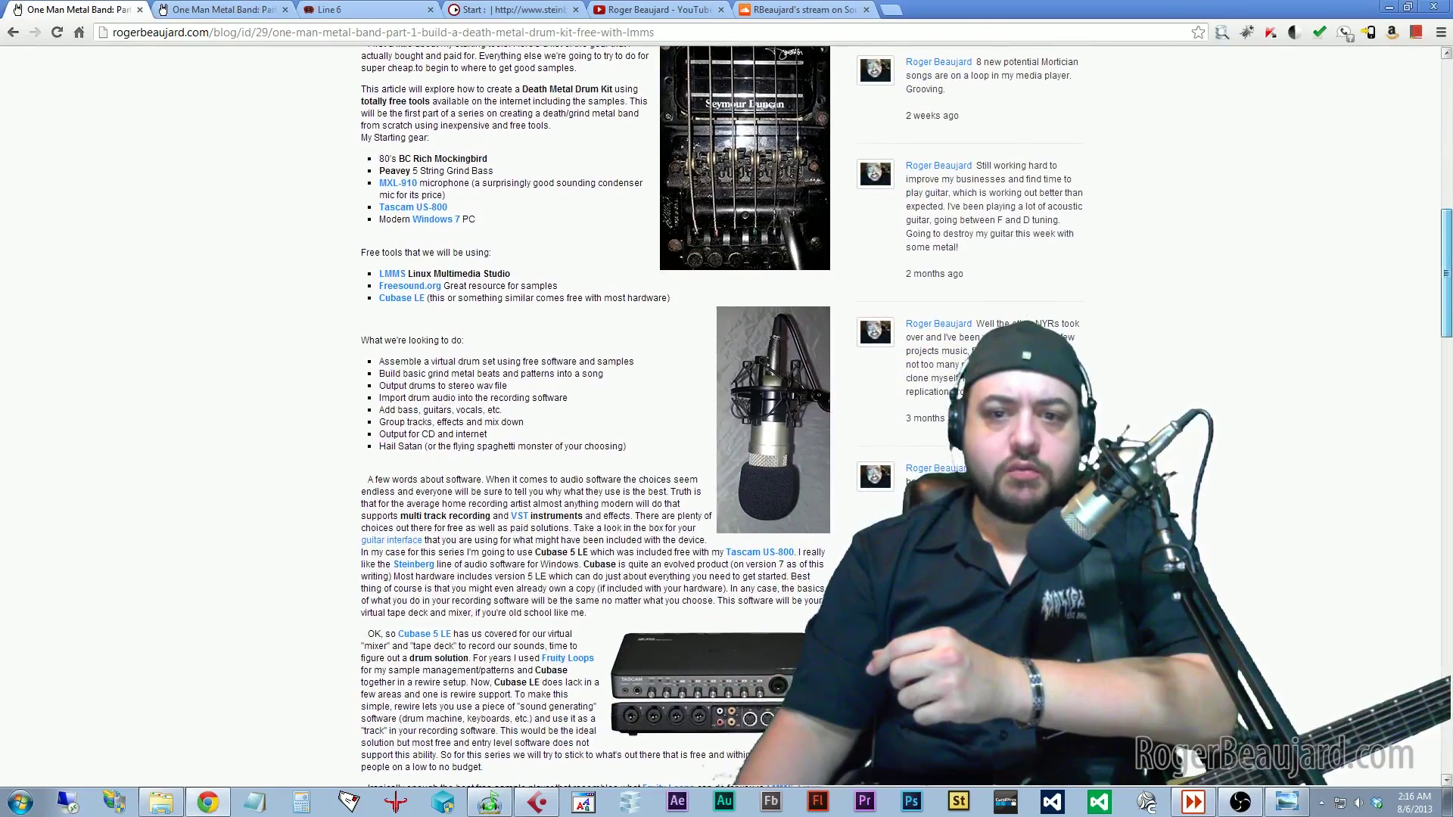
Review the Part 1 article on building a death metal drum kit with LMMS, including its related files.
scroll(325, 367, "up", 11)
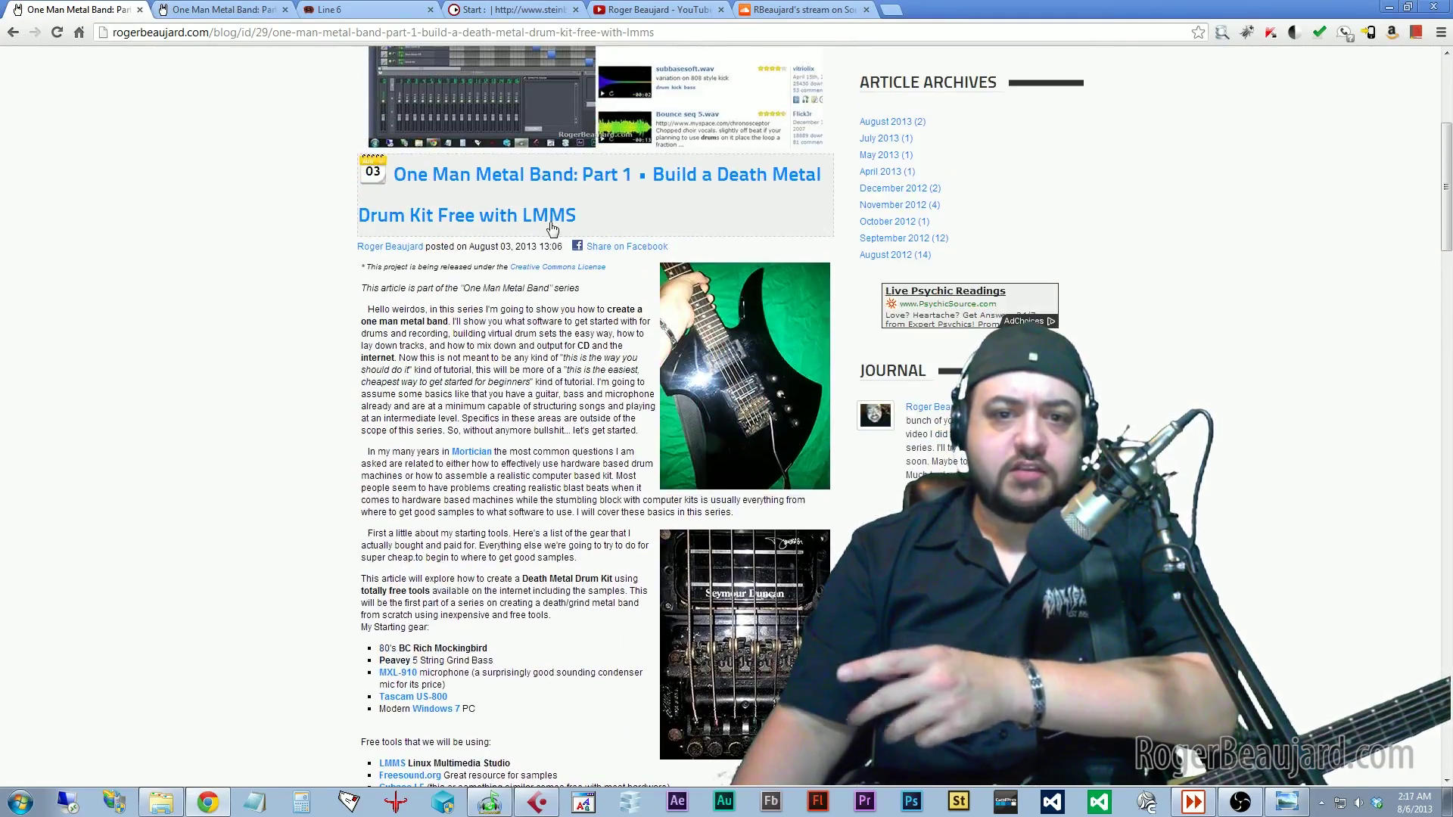
scroll(350, 430, "down", 14)
scroll(410, 411, "down", 2)
scroll(471, 350, "down", 9)
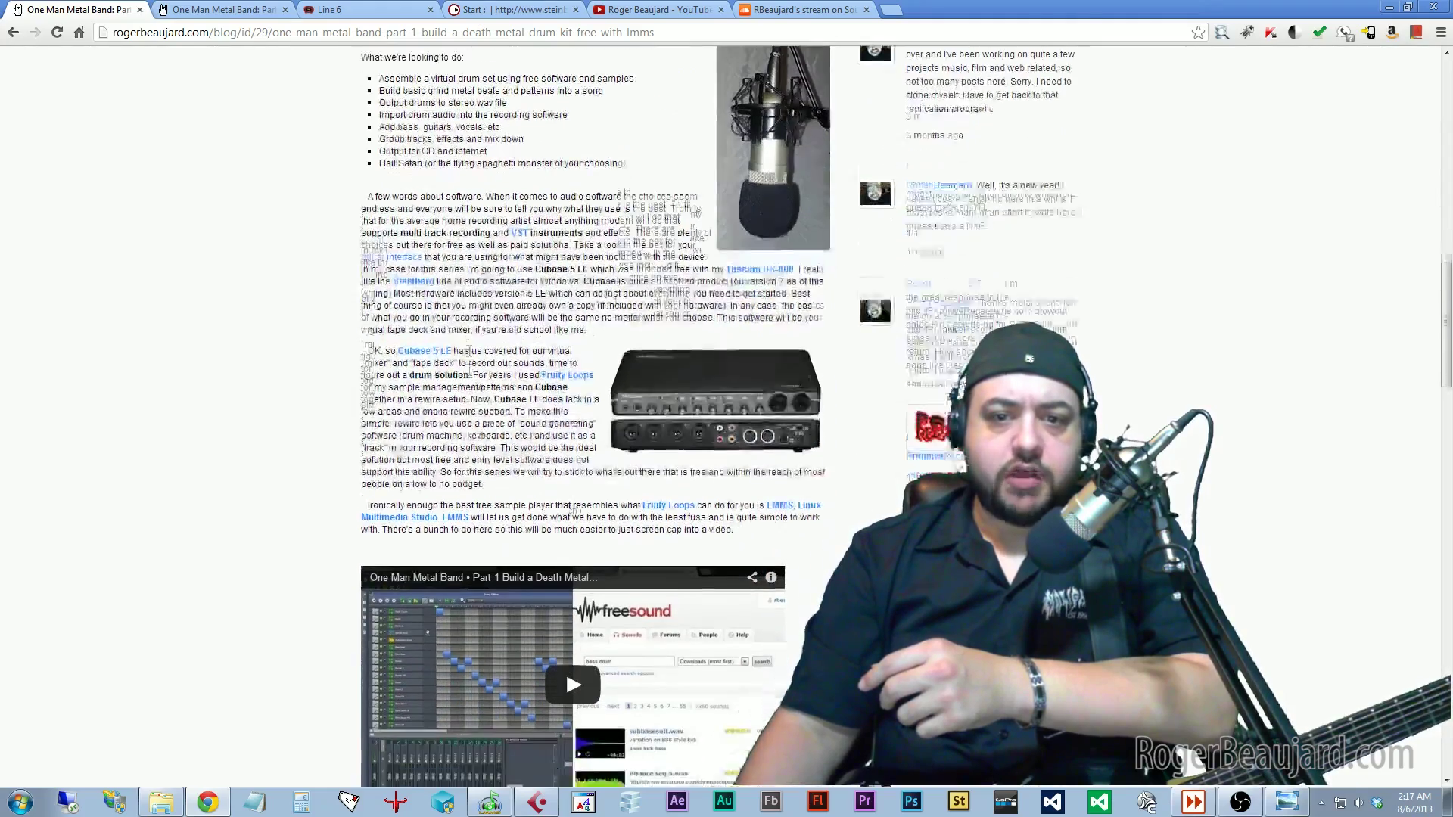
scroll(267, 400, "down", 2)
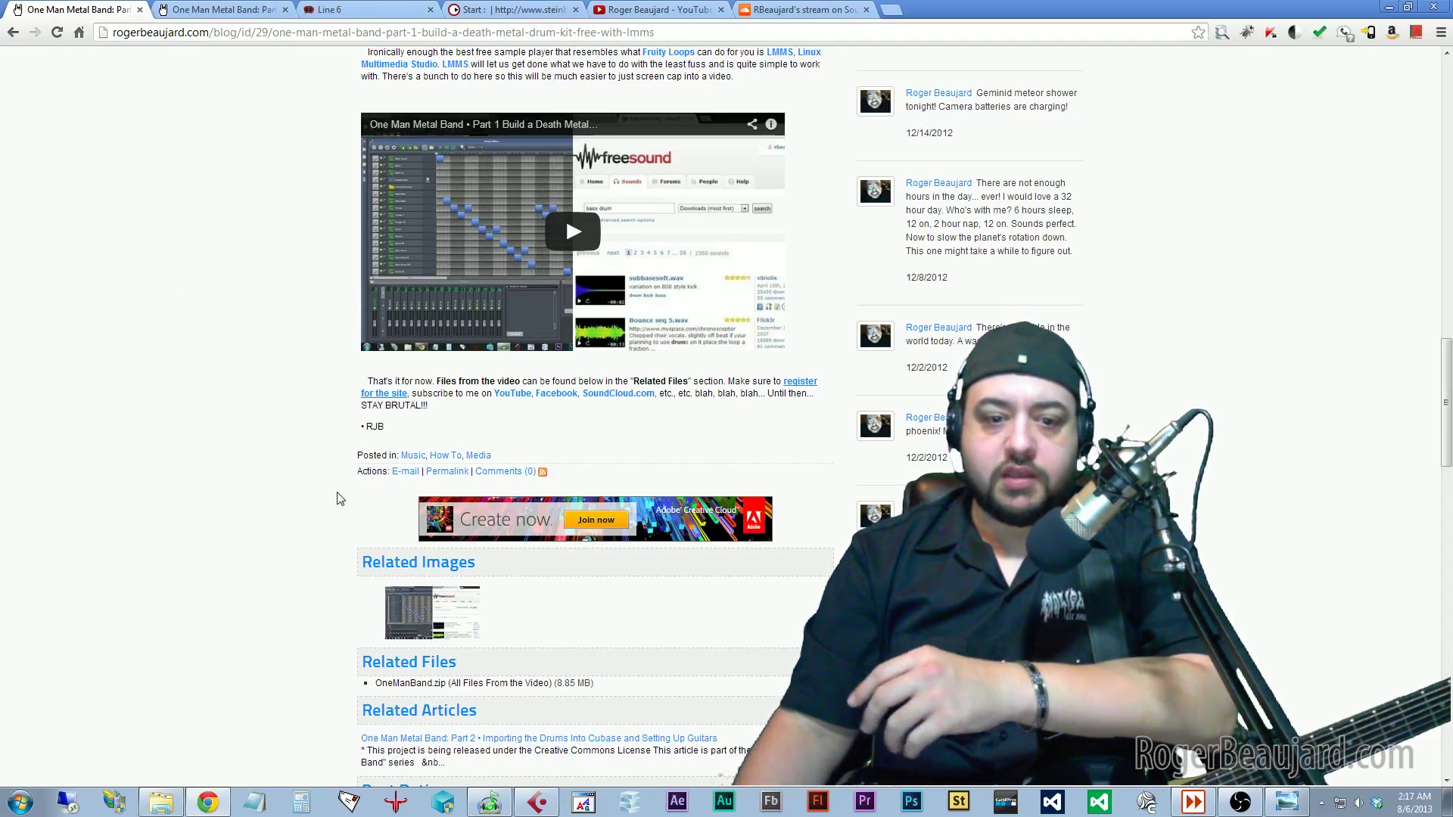
scroll(277, 470, "up", 20)
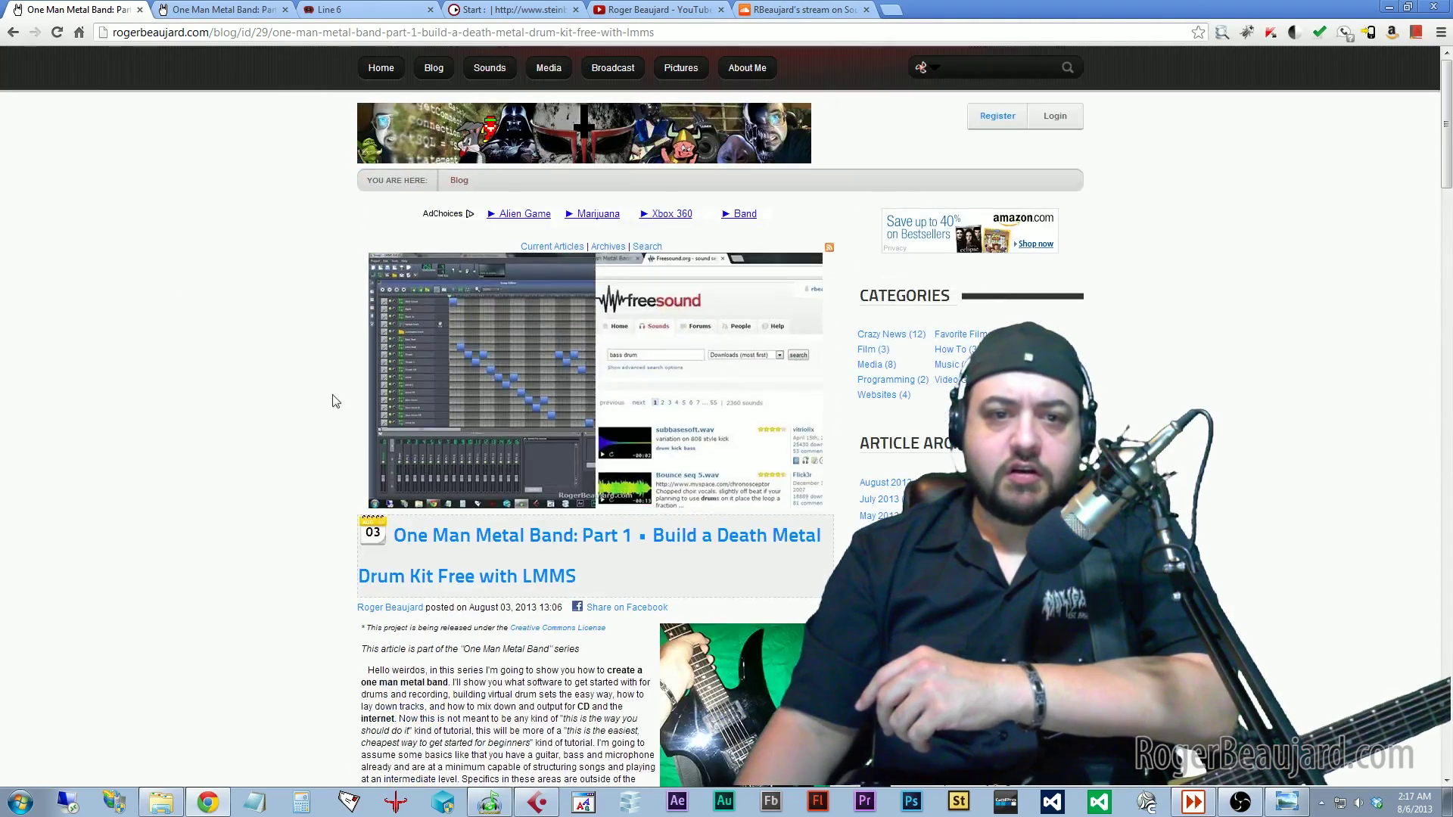
Bring up the Part 2 article on importing drums into Cubase and setting up guitars, and glance at Cubase LE 5.
left_click(244, 9)
scroll(235, 466, "down", 8)
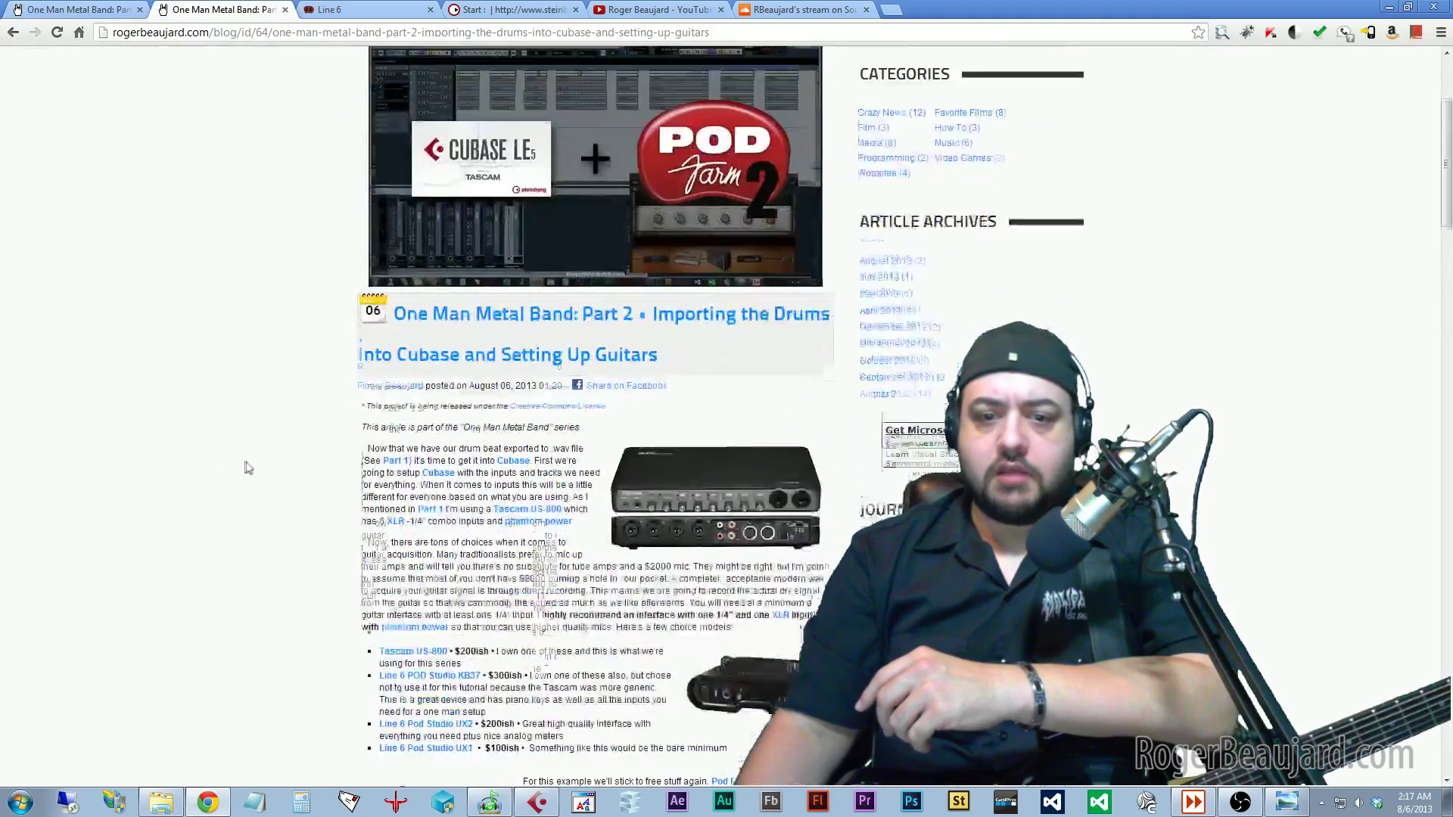
scroll(287, 456, "up", 1)
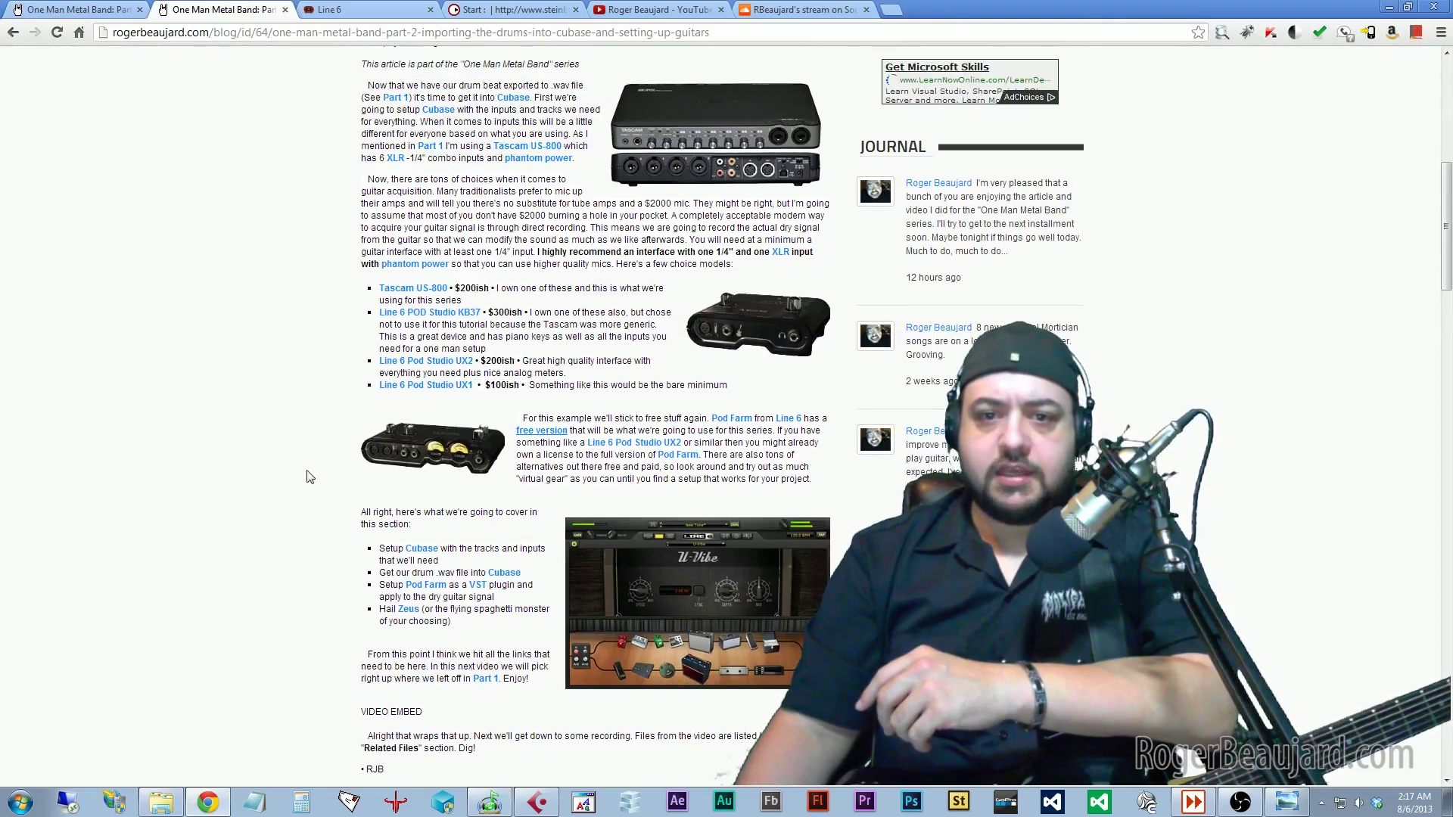
left_click(539, 801)
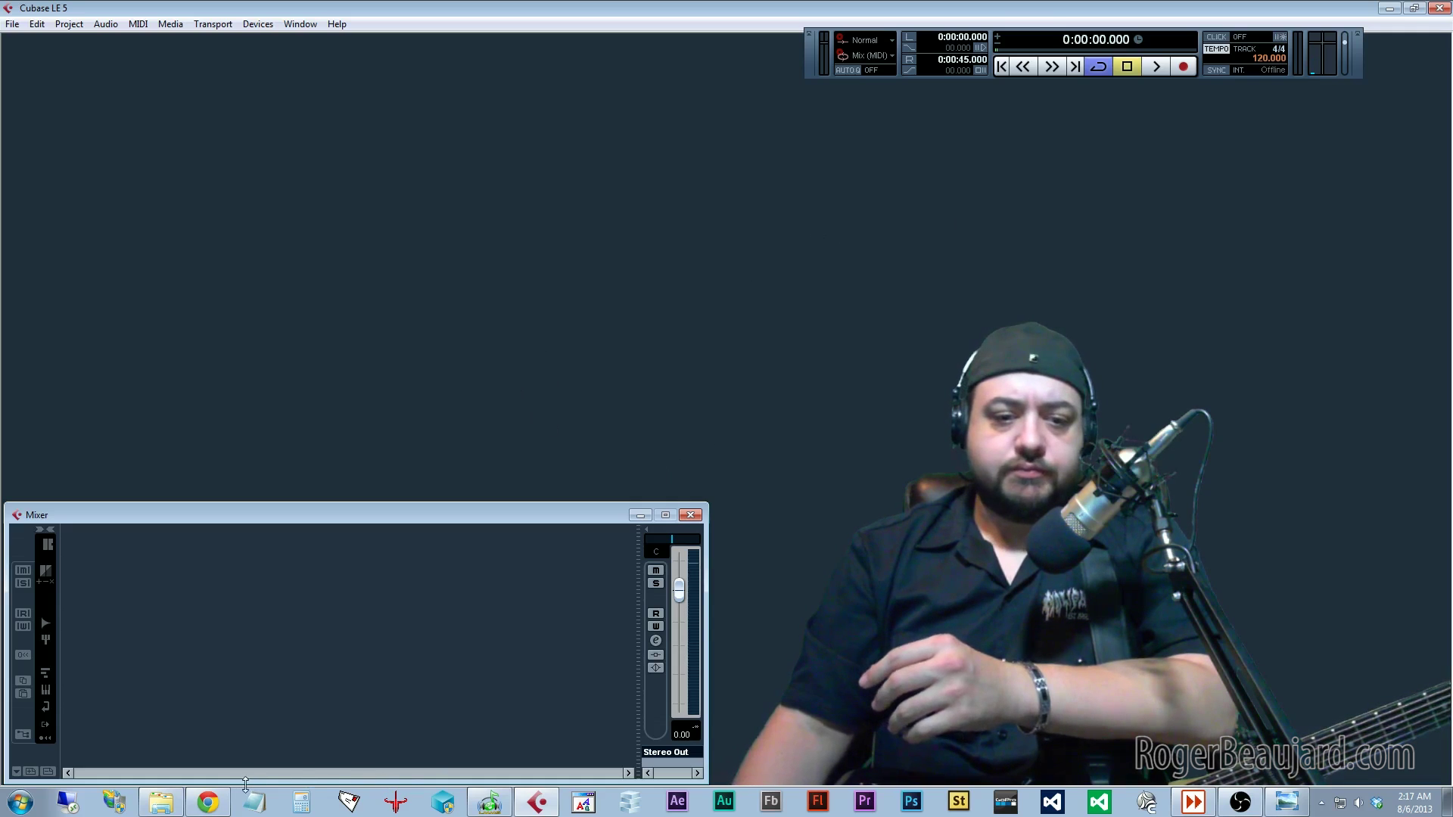
left_click(208, 802)
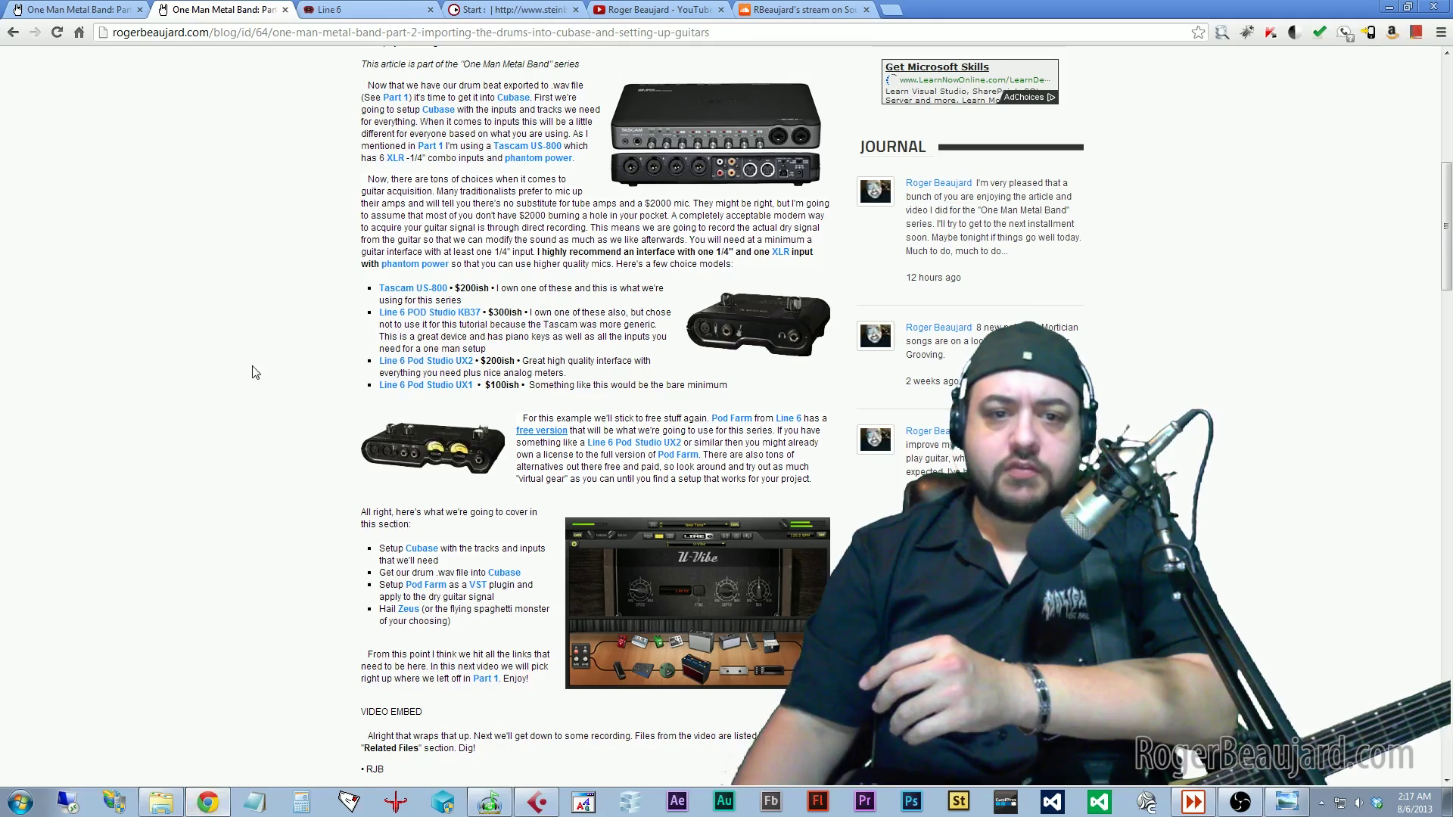
Examine the Part 2 article's recommended guitar interfaces, the free Pod Farm option and the list of topics covered.
mouse_move(1444, 216)
left_mouse_down()
mouse_move(1440, 121)
mouse_move(1446, 235)
left_mouse_up()
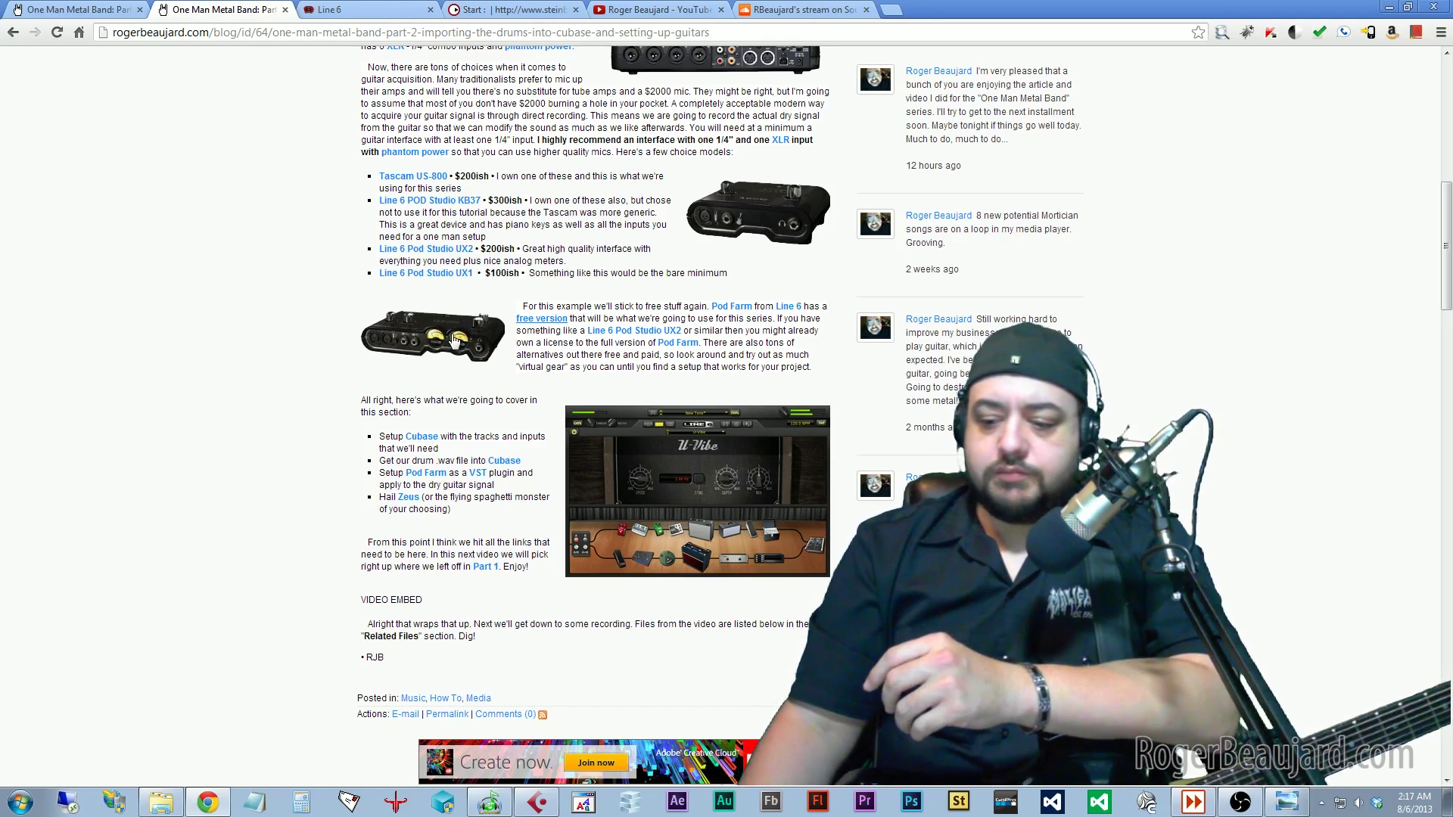
scroll(555, 433, "up", 3)
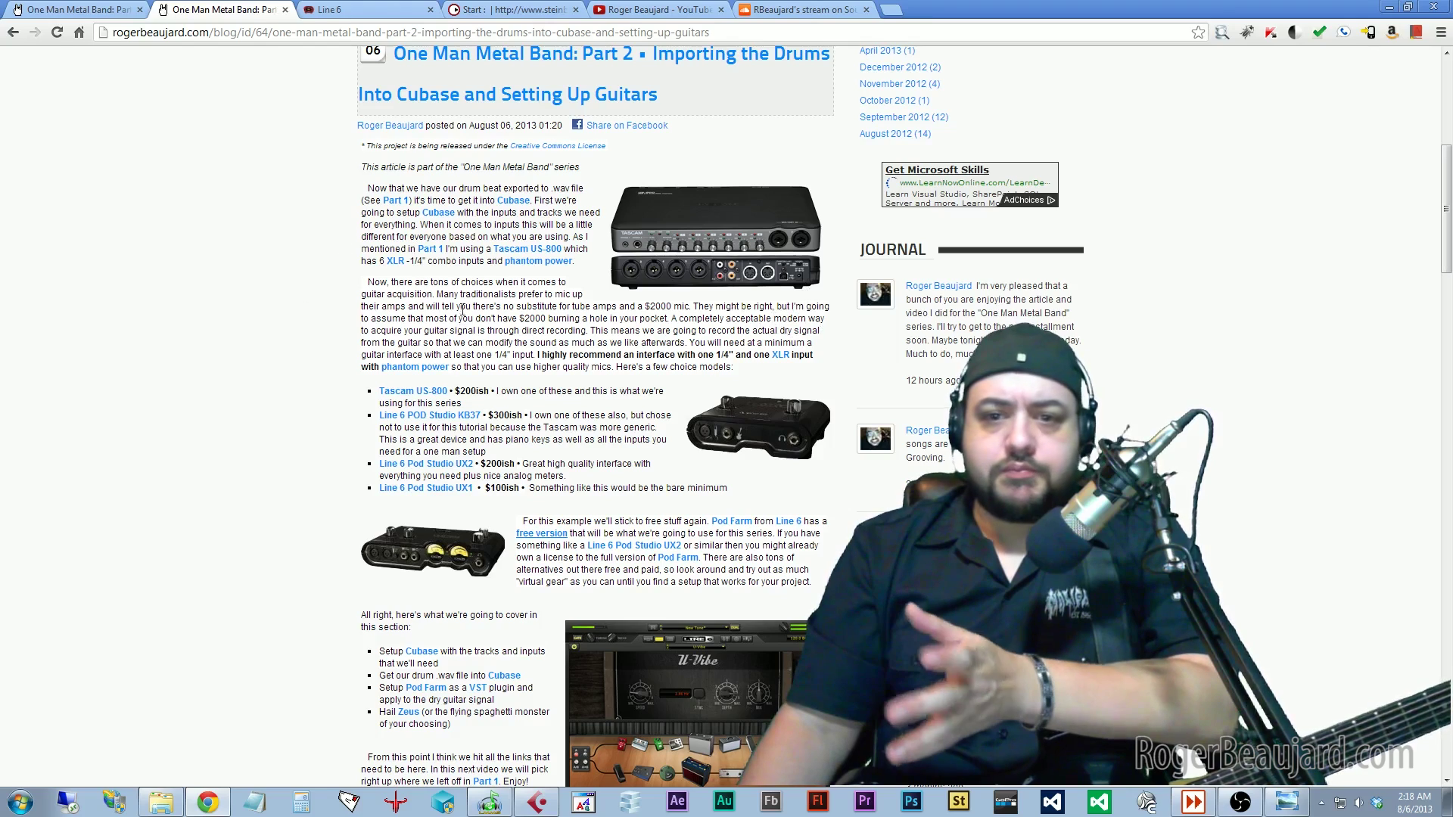
scroll(670, 265, "down", 2)
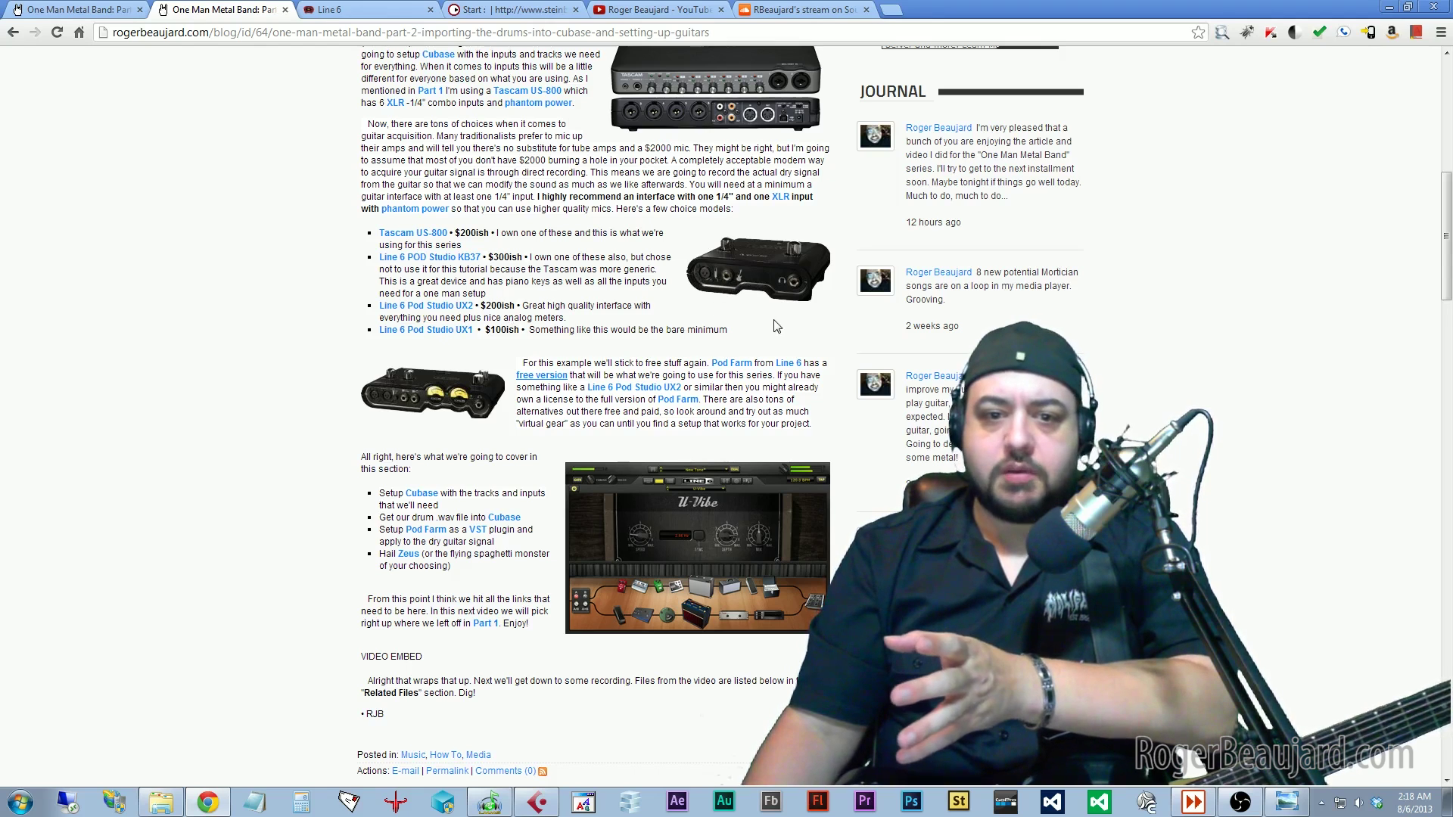
scroll(777, 326, "down", 1)
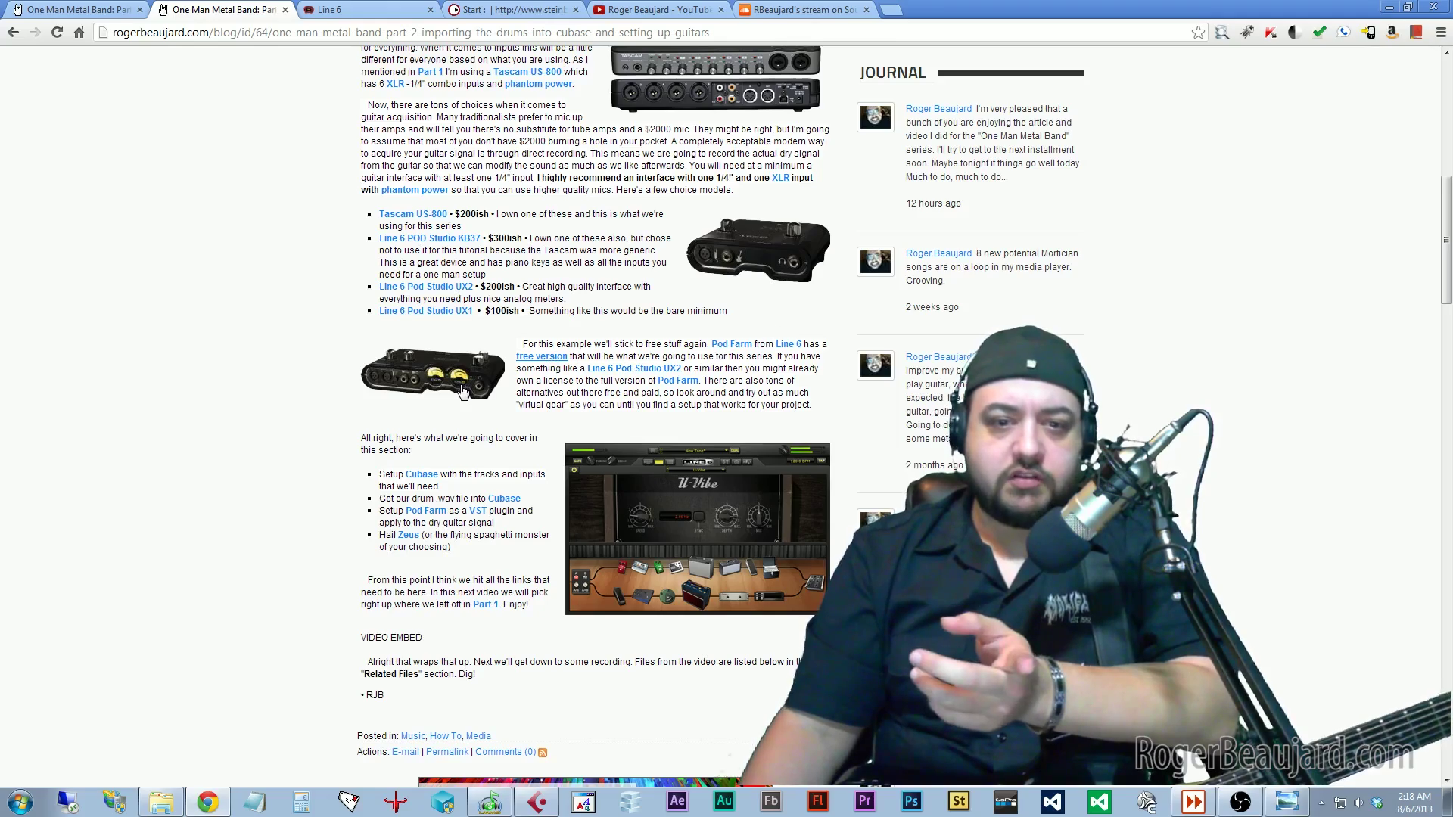
scroll(681, 318, "down", 2)
scroll(757, 265, "up", 2)
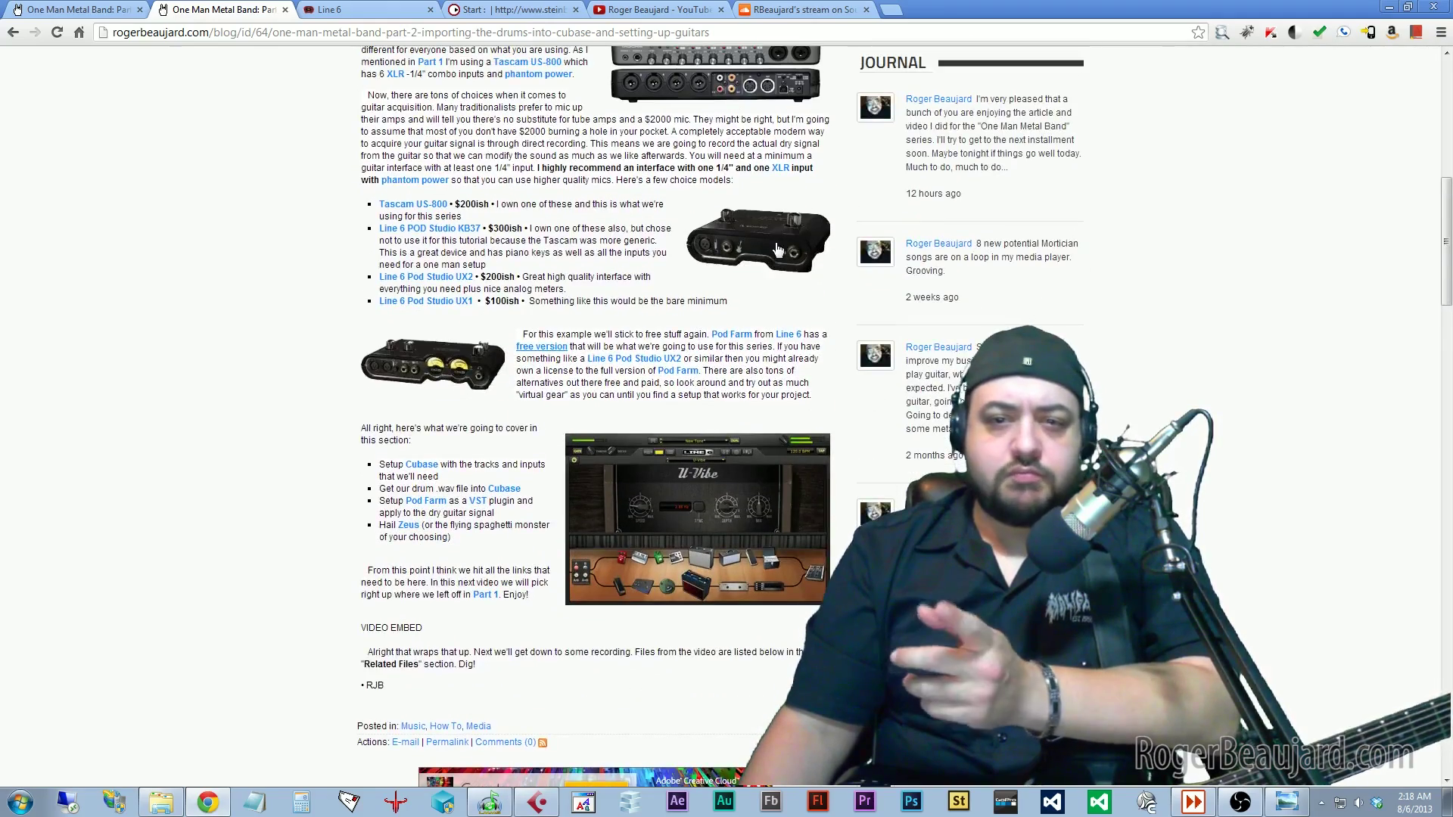
scroll(745, 310, "up", 1)
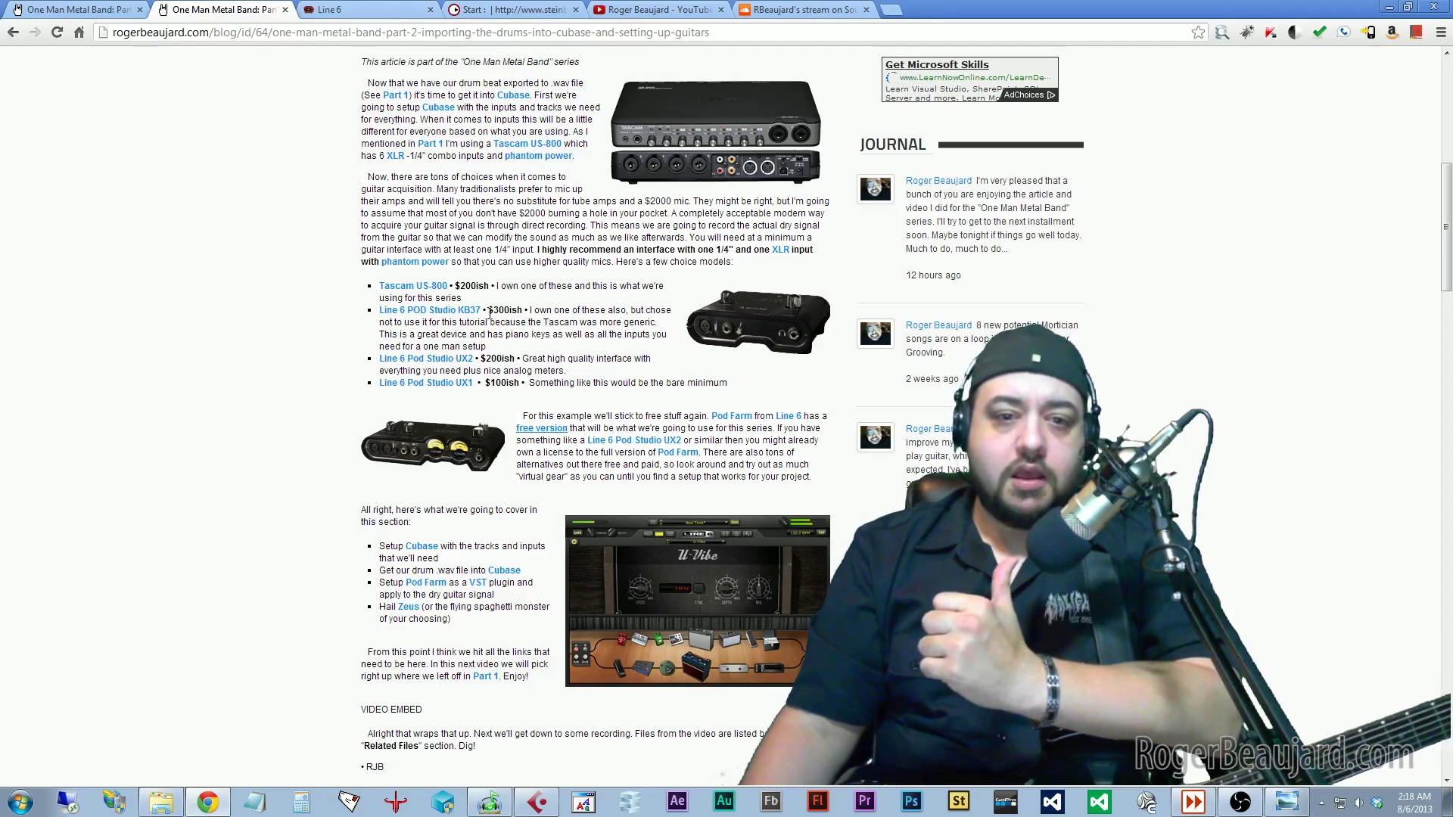
scroll(490, 321, "down", 2)
scroll(489, 321, "up", 8)
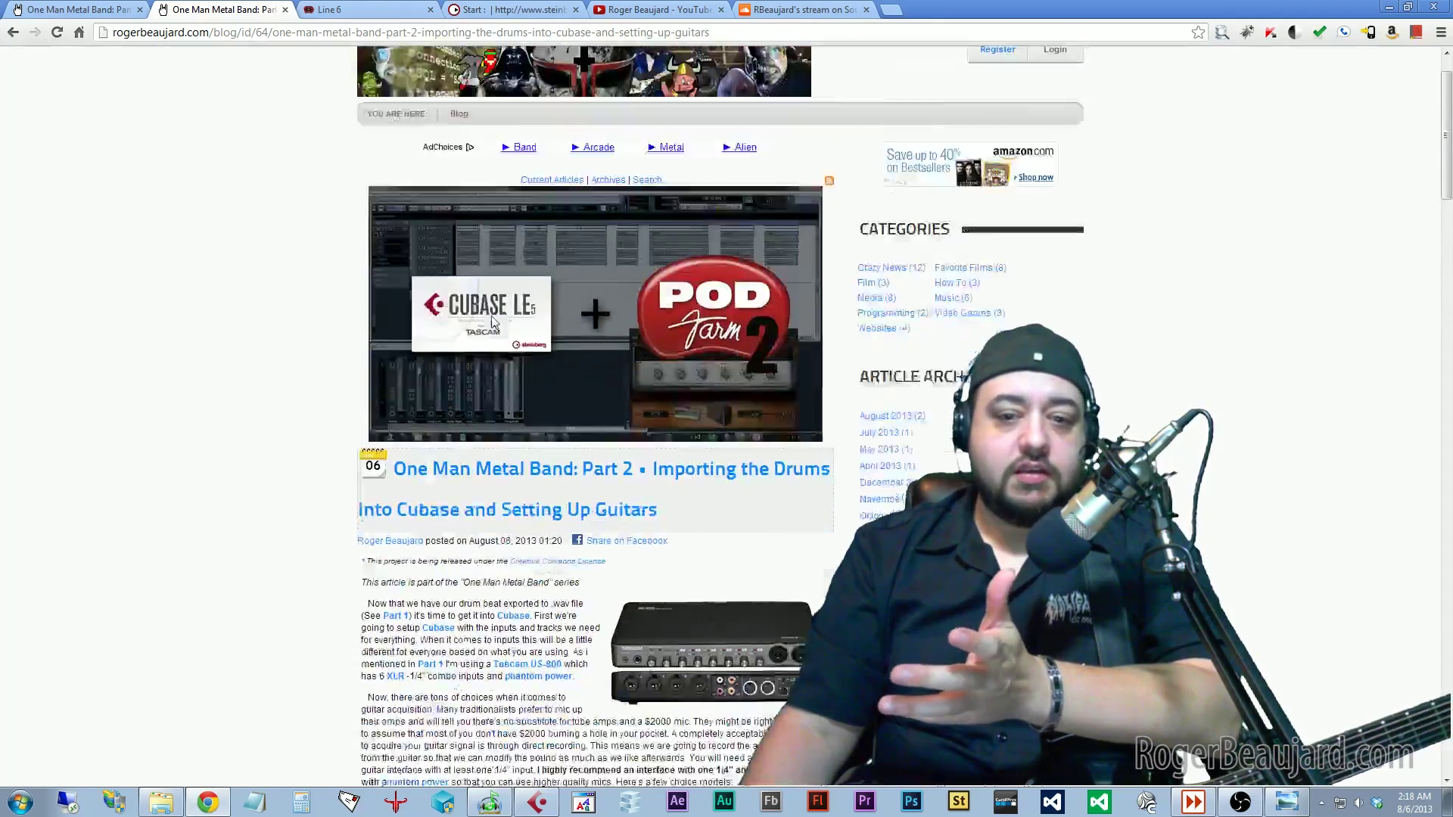
scroll(492, 315, "down", 9)
scroll(491, 316, "up", 6)
Check the starting gear in the Part 1 article and view the MXL 910 microphone's Amazon product page.
left_click(80, 8)
scroll(668, 412, "down", 11)
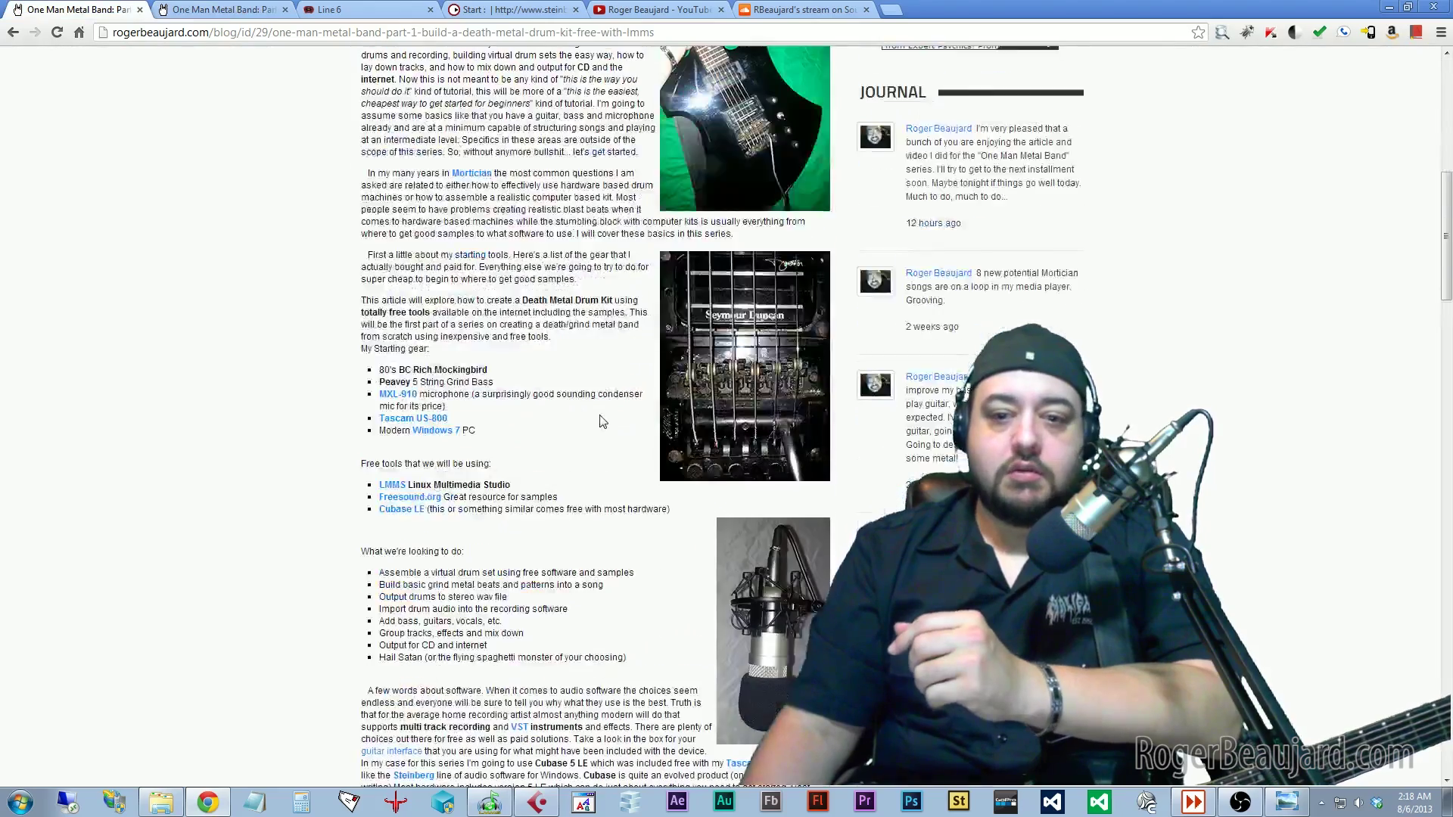
left_click(728, 223)
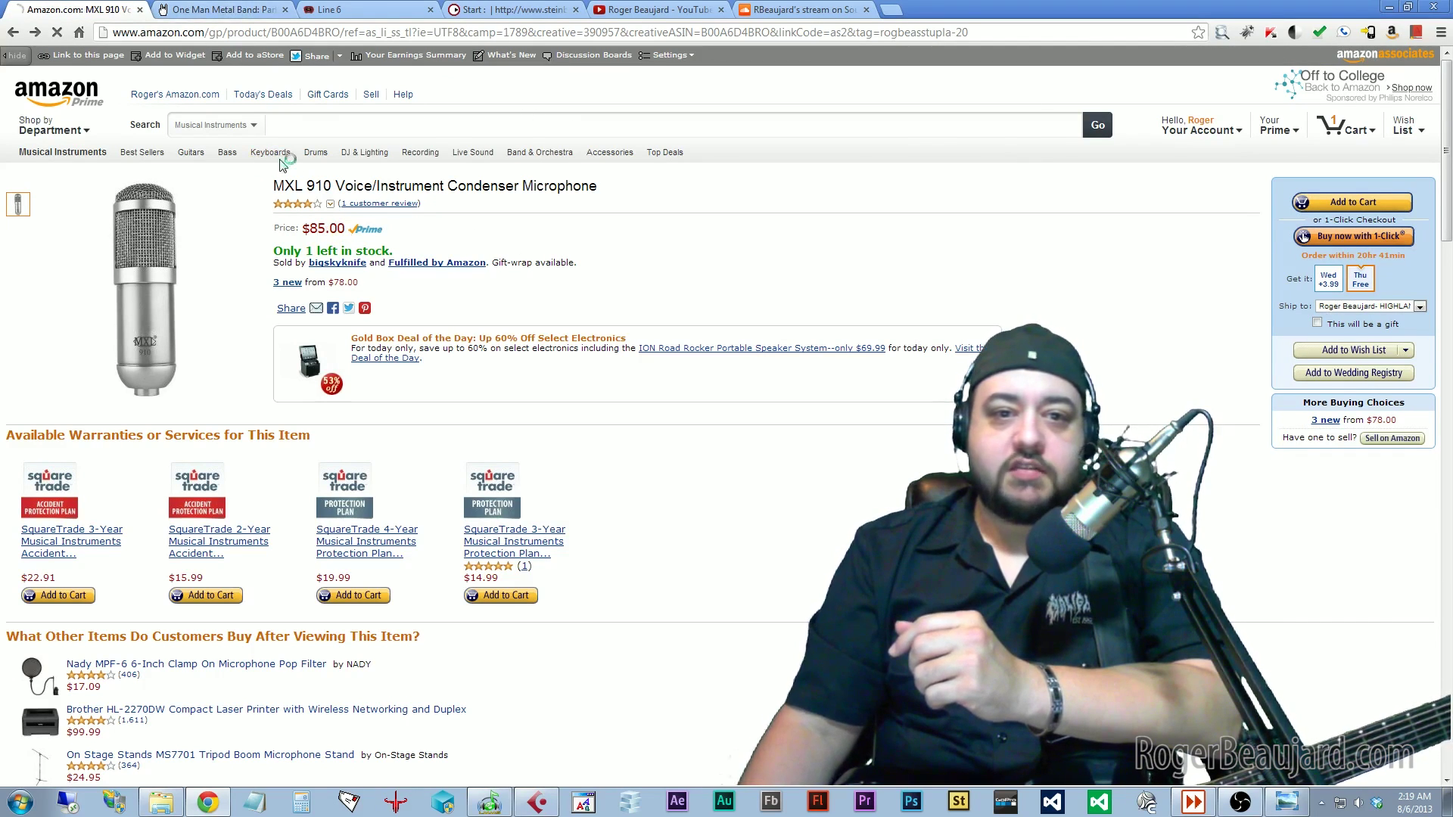
key("alt+Left")
scroll(480, 251, "up", 10)
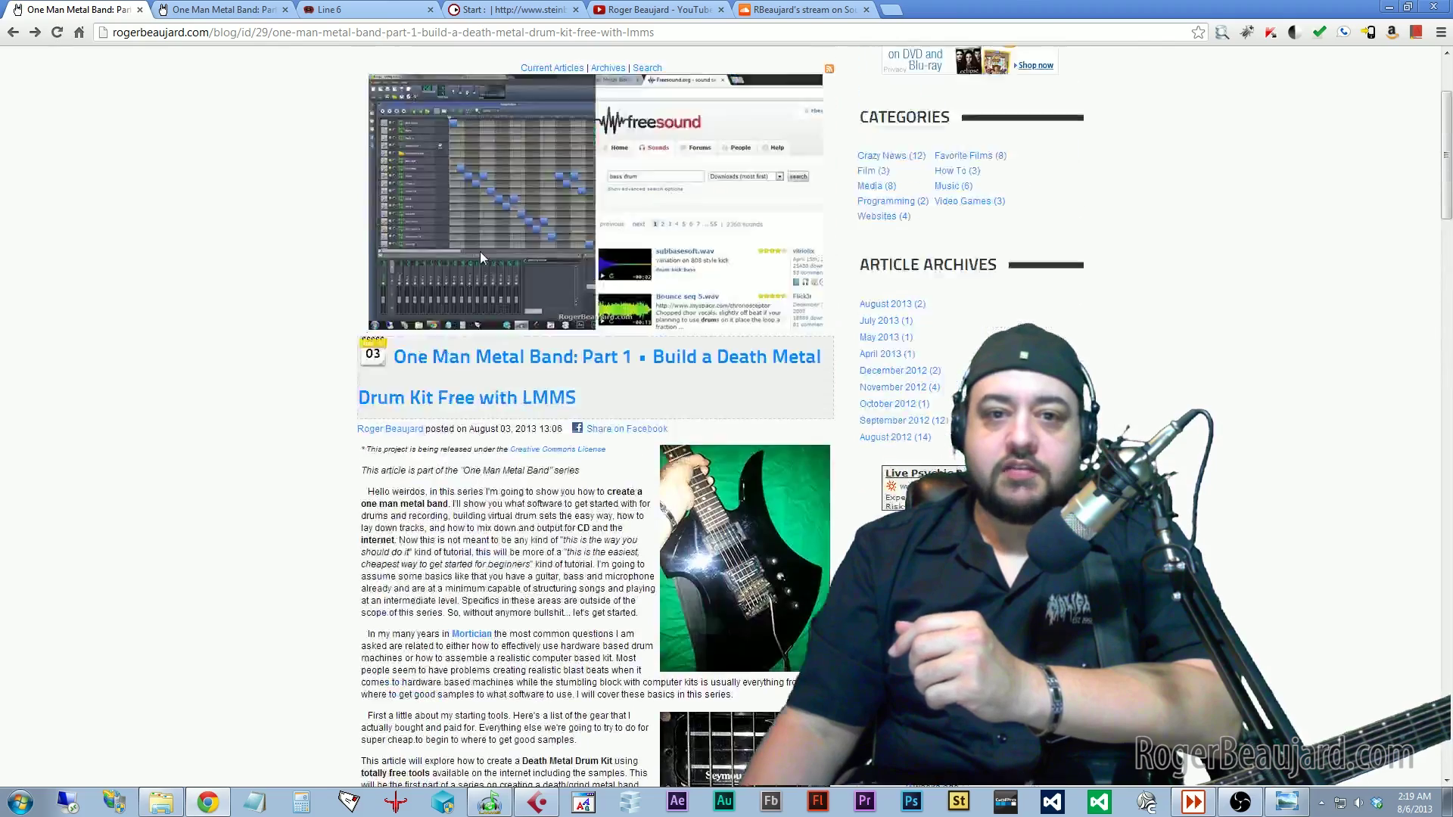
scroll(485, 247, "up", 3)
View the Musician's Friend Stupid Deal of the Day in a new tab, close it and return to the Part 1 article.
key("ctrl+t")
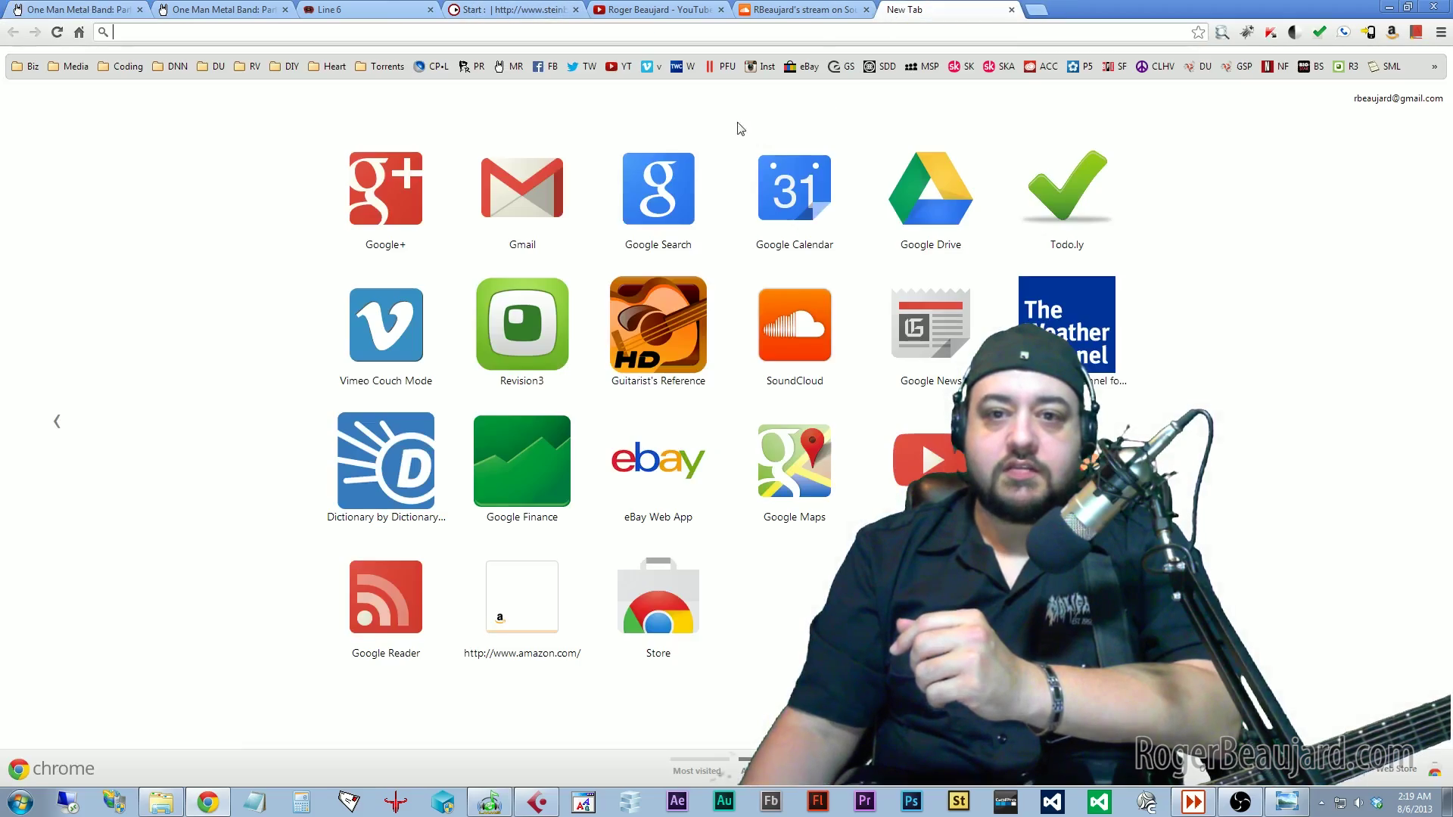
left_click(878, 68)
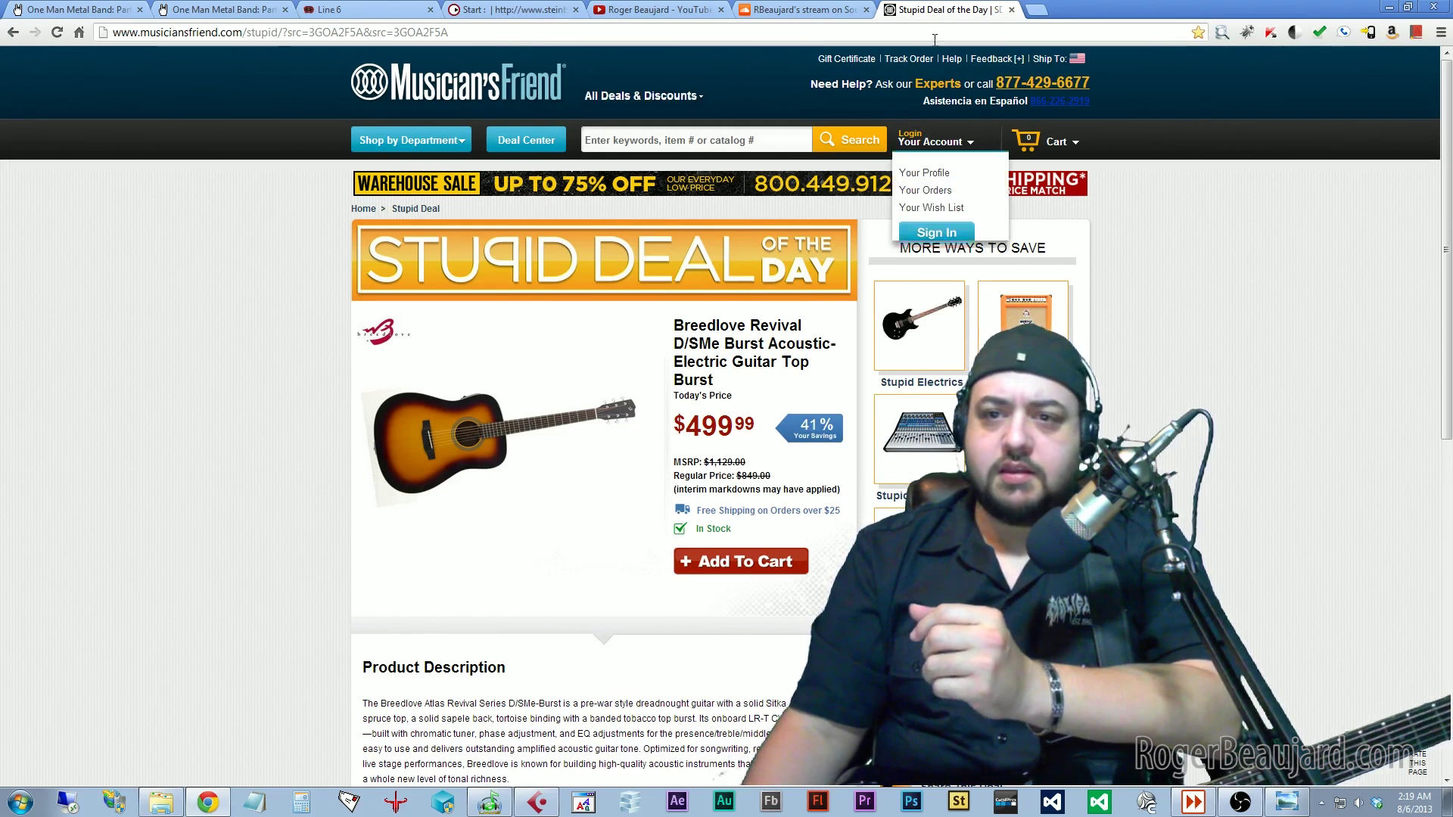
left_click(1011, 9)
left_click(76, 9)
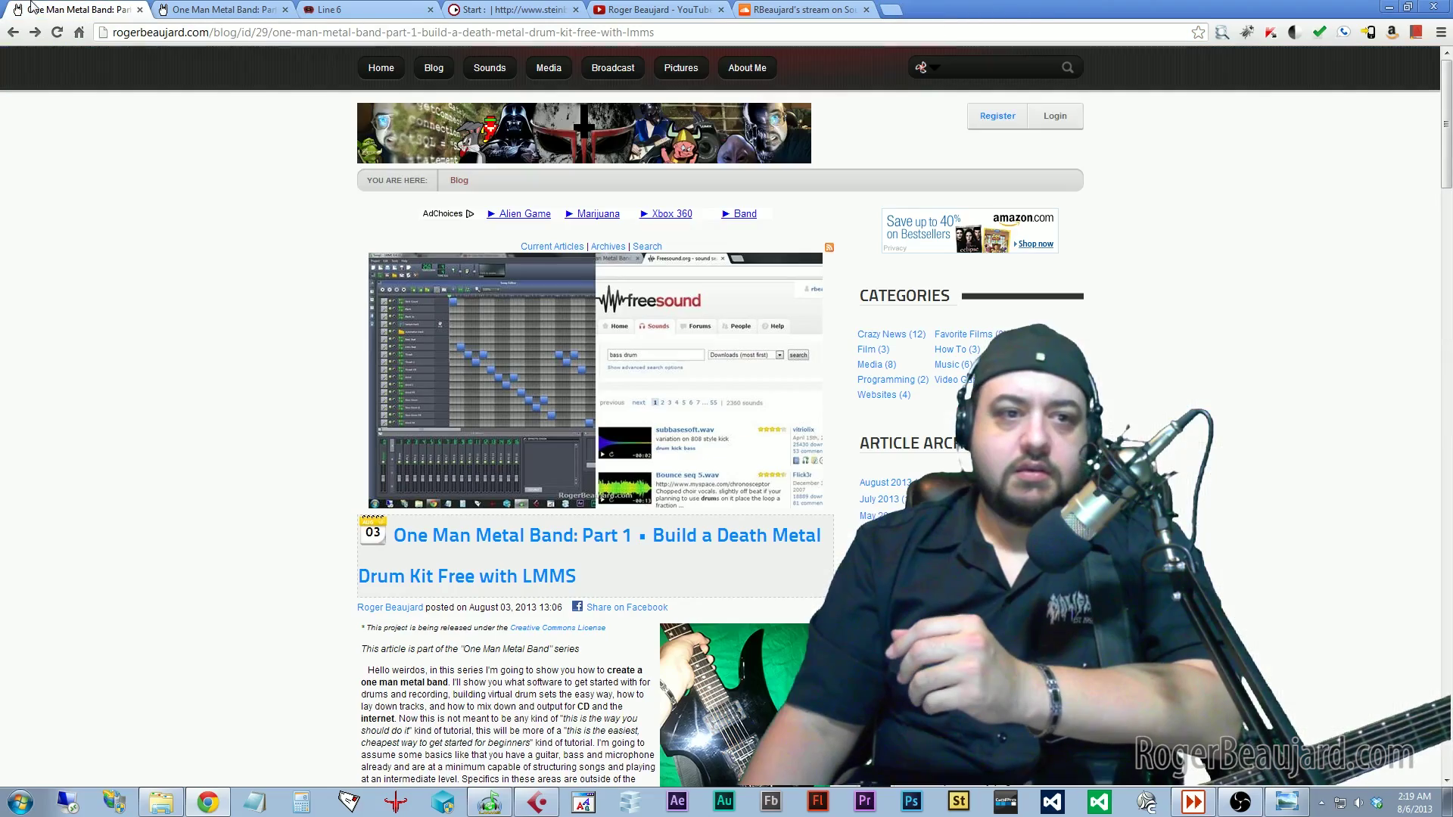
Return to the Part 2 article and skim back up to its Cubase LE 5 and Pod Farm 2 header.
left_click(181, 9)
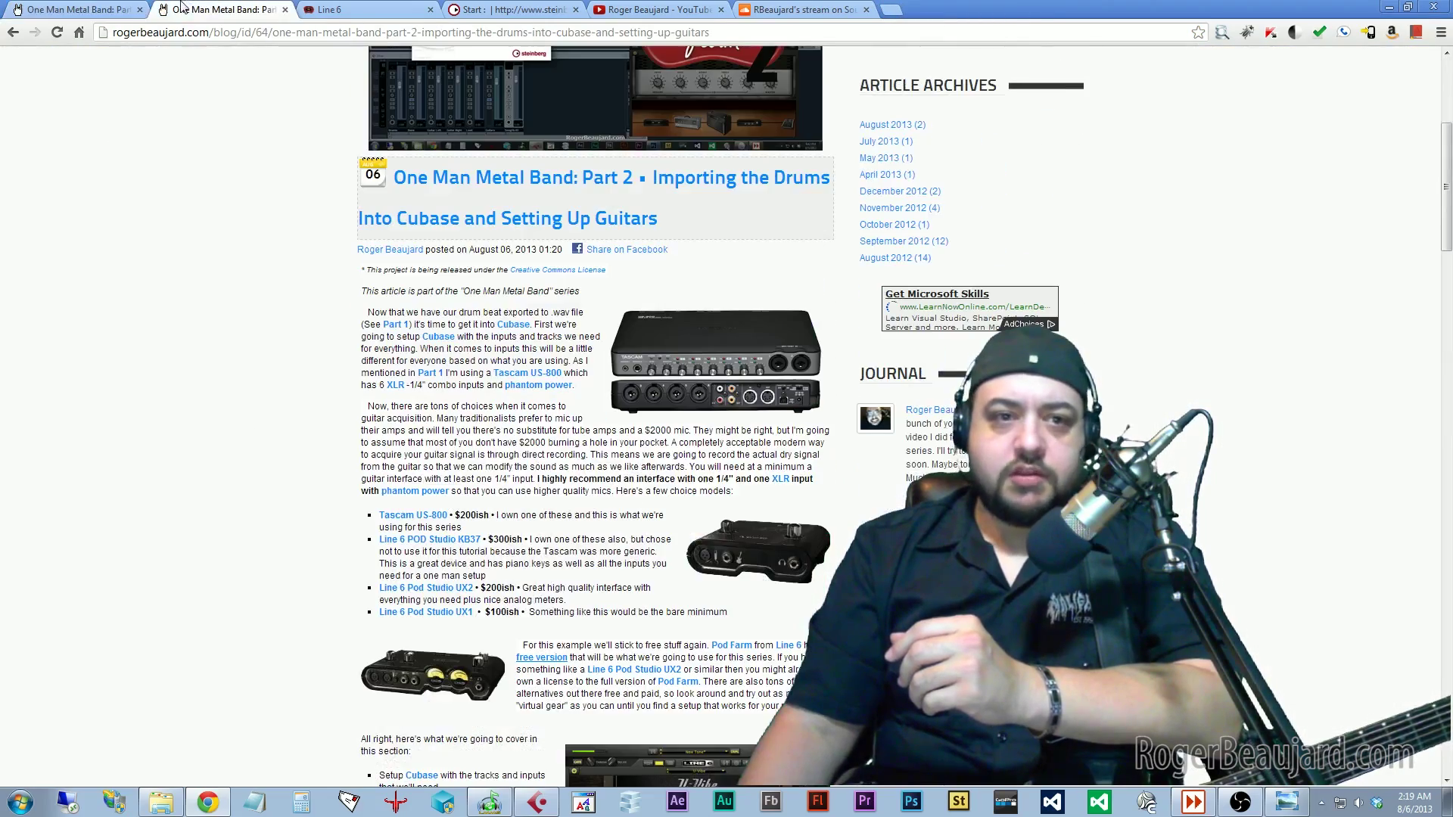
scroll(621, 452, "down", 3)
scroll(629, 444, "up", 8)
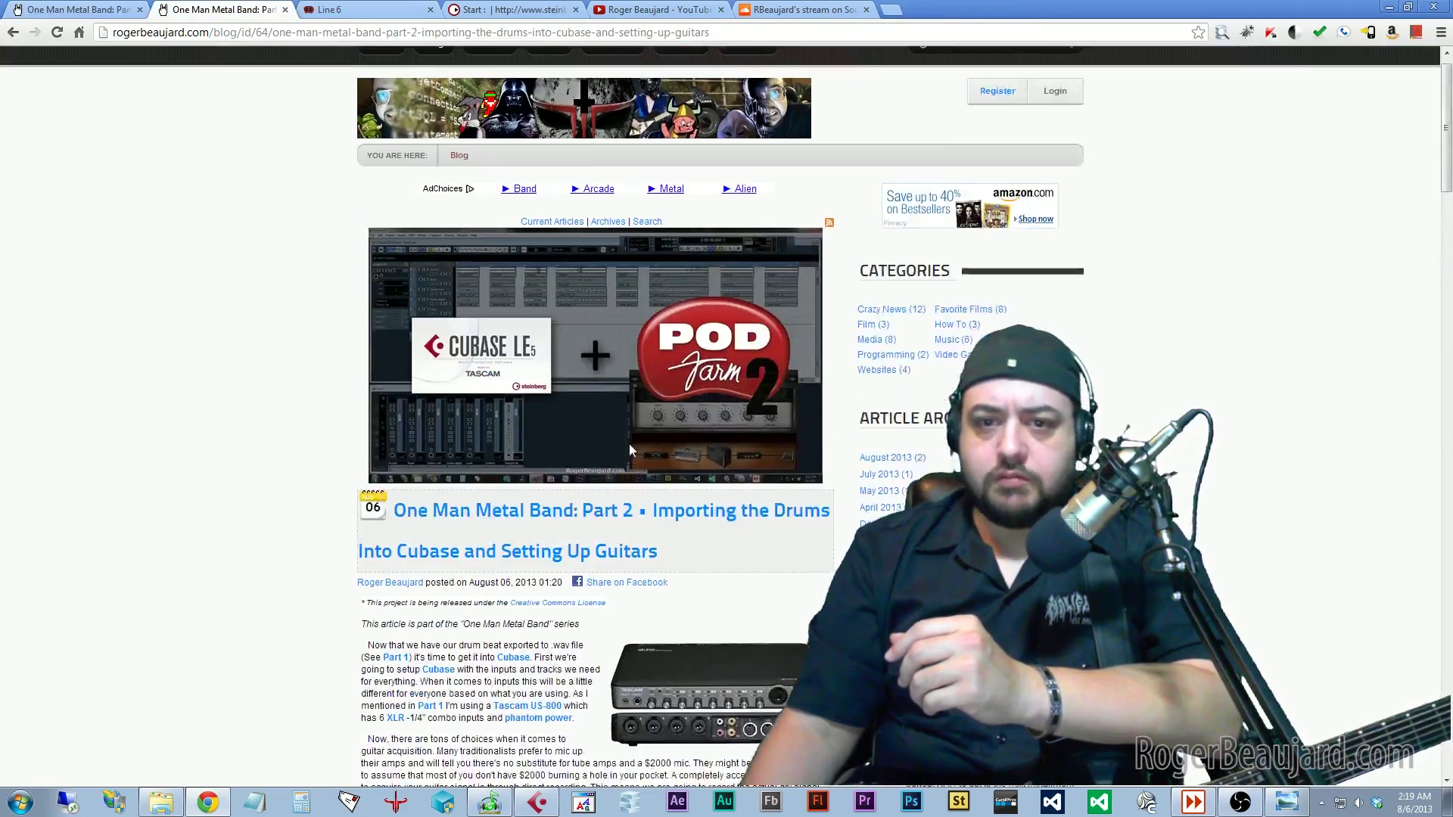
Switch to Cubase LE 5 and create a new project from the Empty template, using OneManBand's Song1 as the project folder.
left_click(536, 802)
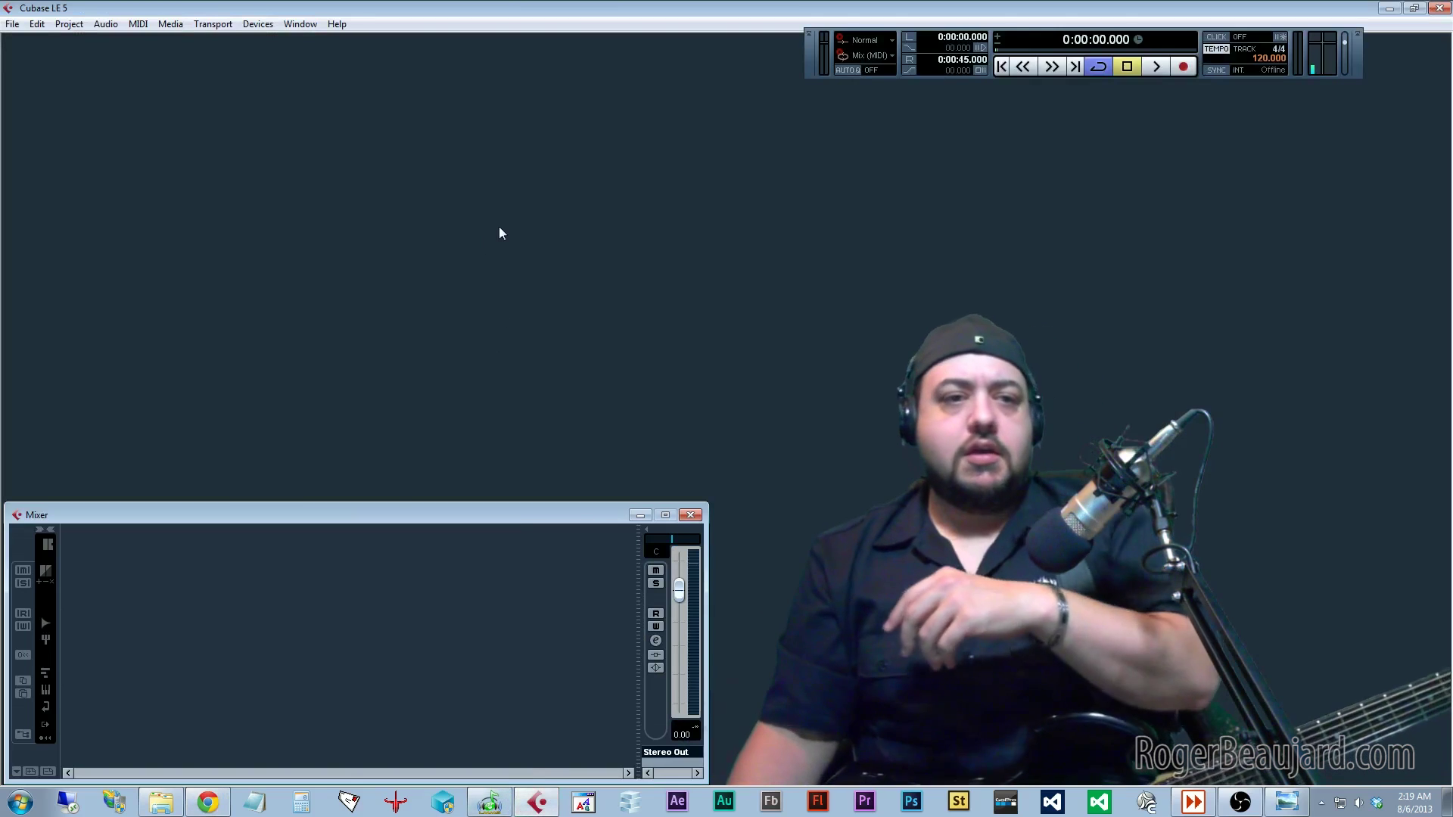
left_click(12, 24)
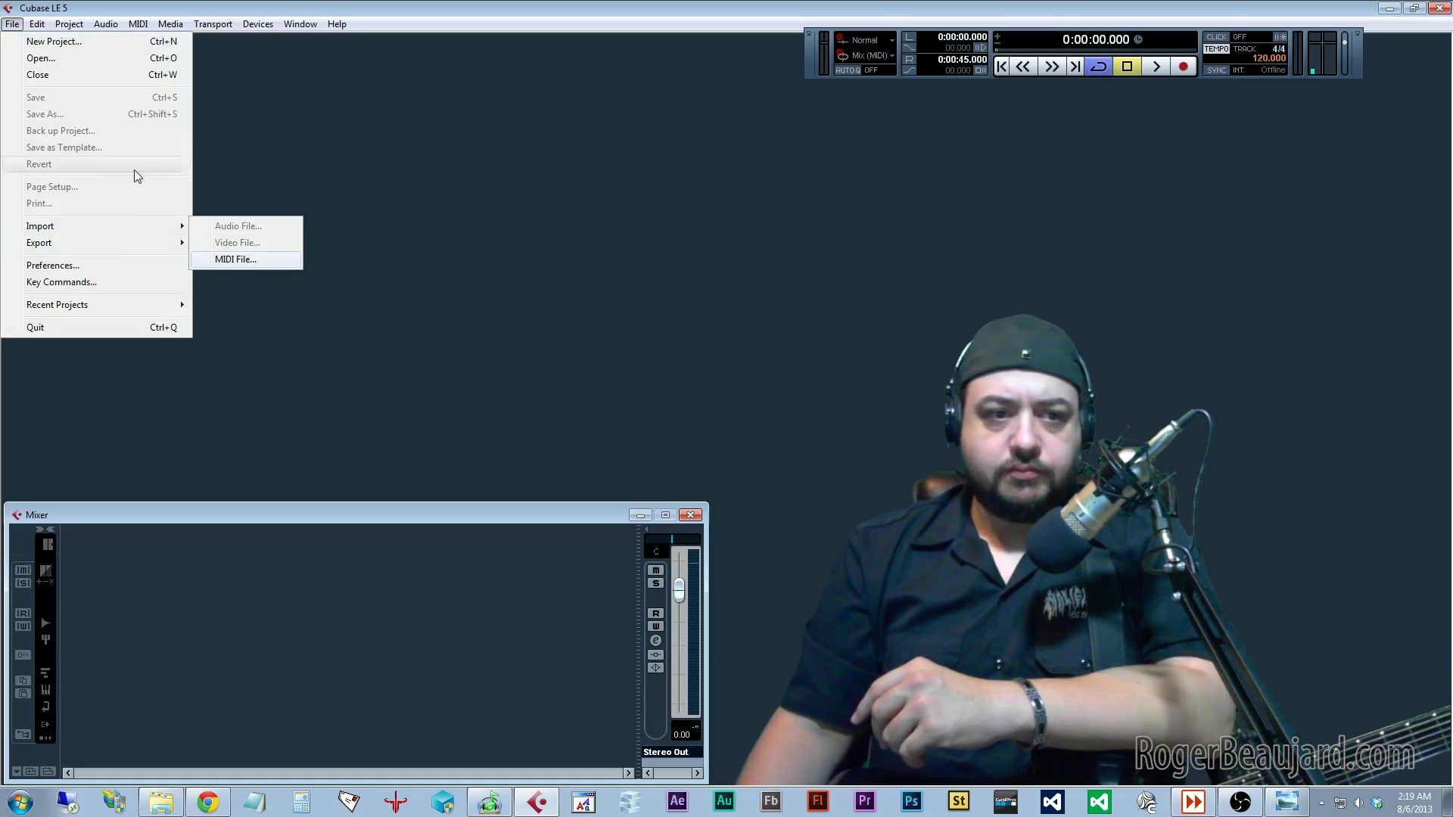
left_click(46, 41)
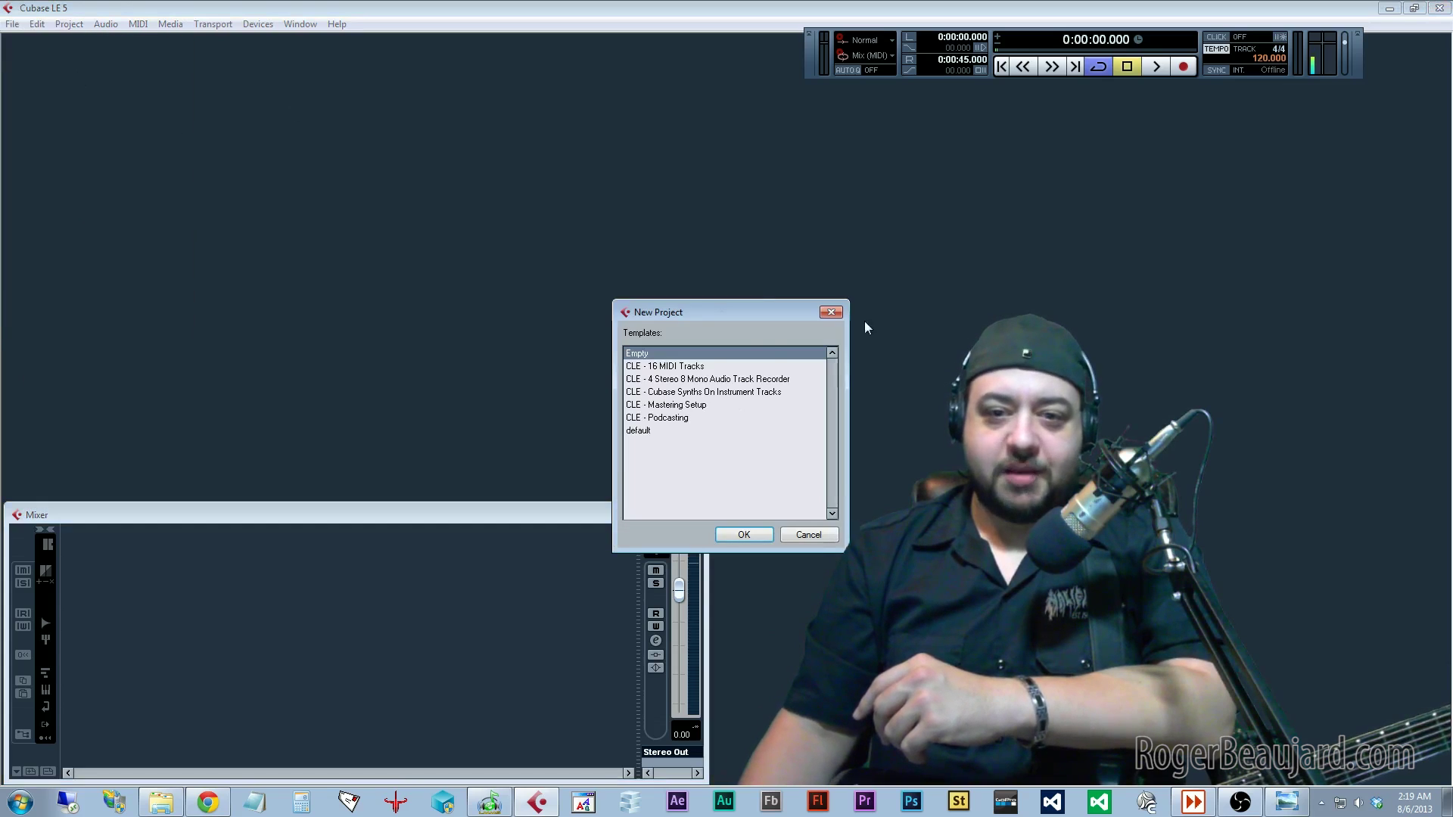
double_click(656, 356)
left_click_drag(828, 363, 841, 433)
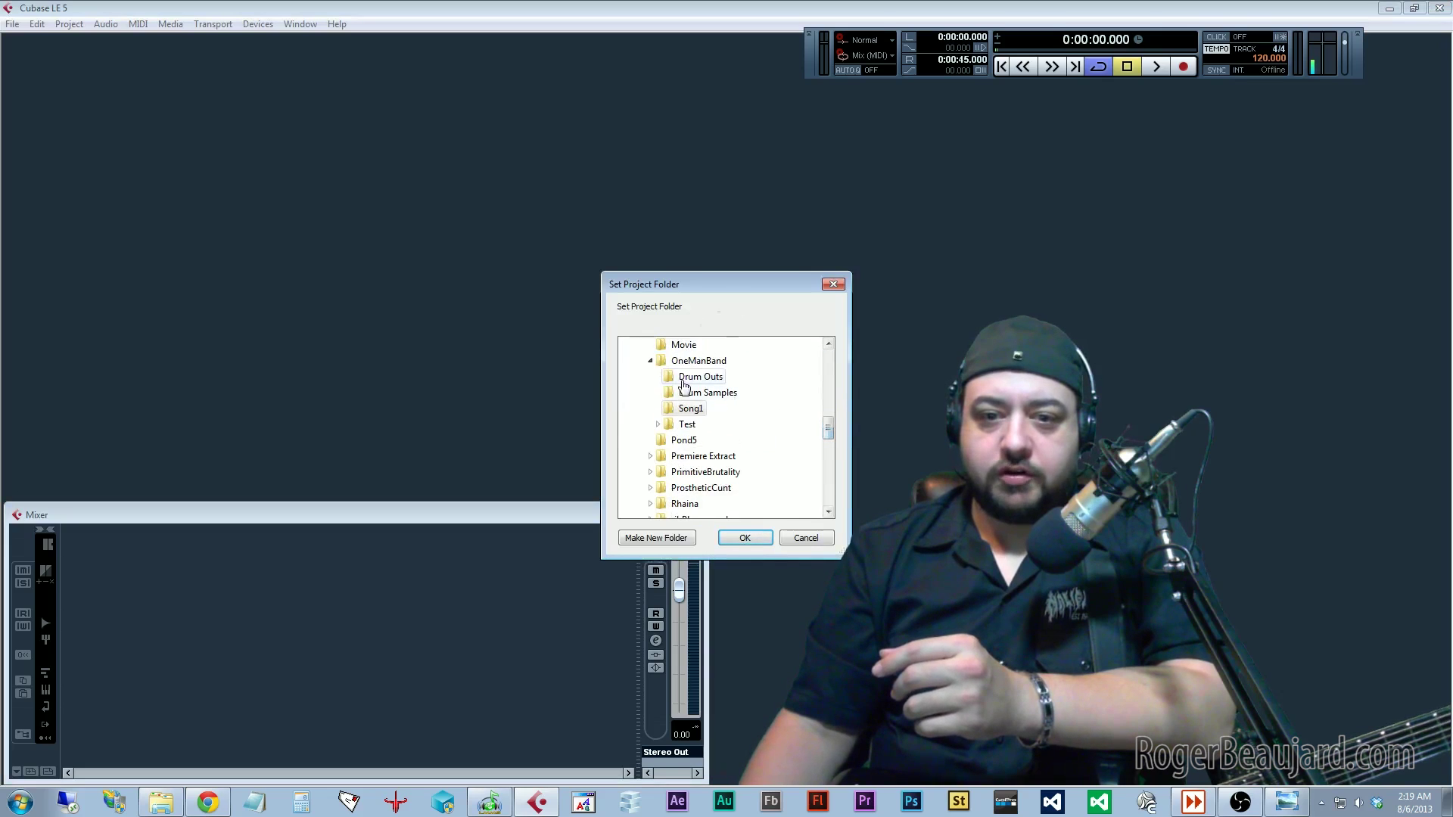
left_click(744, 542)
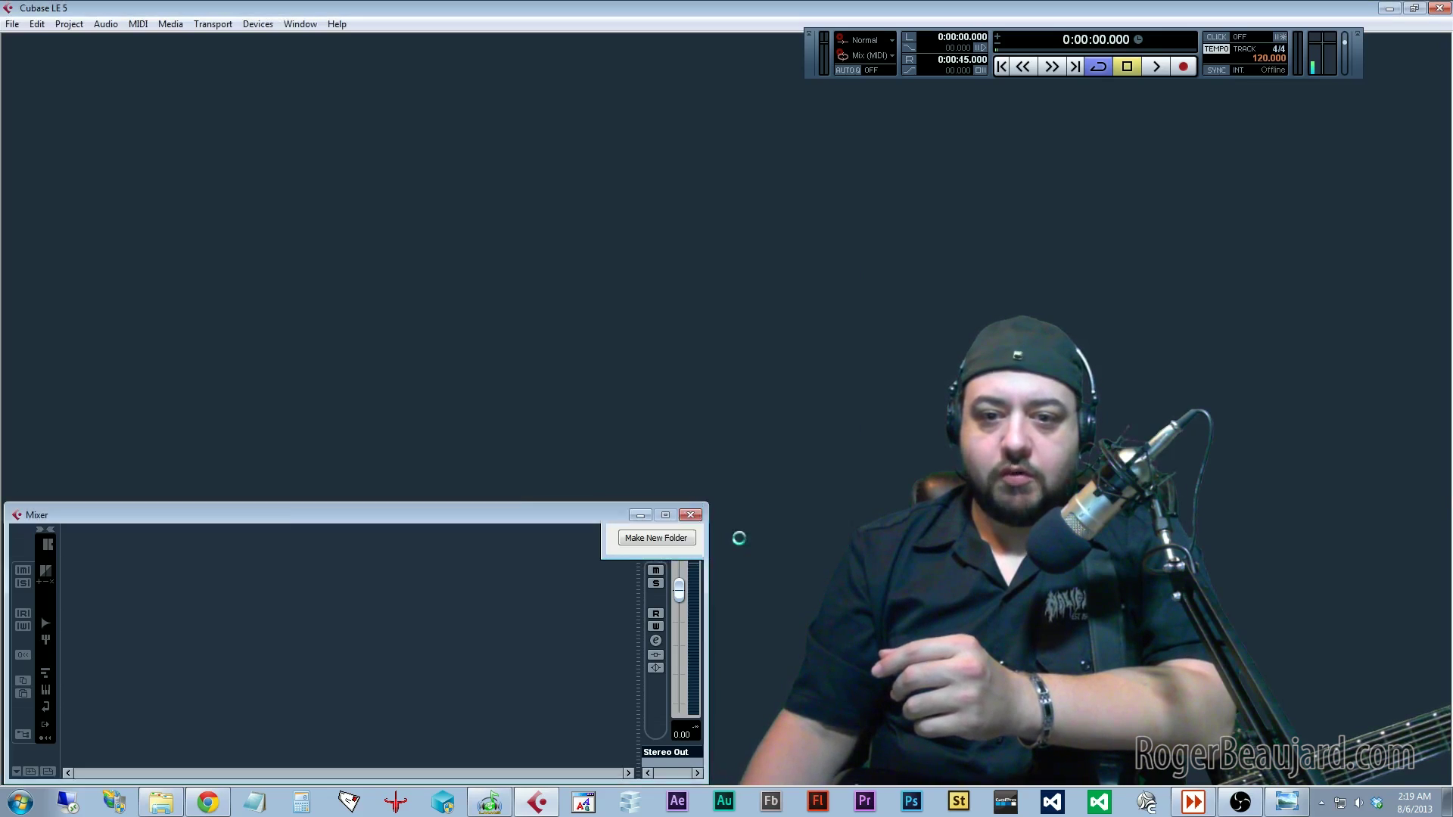
Switch to Windows Explorer and inspect the Song1 folder, including Song1.mmpz and the Audio subfolder.
left_click(174, 801)
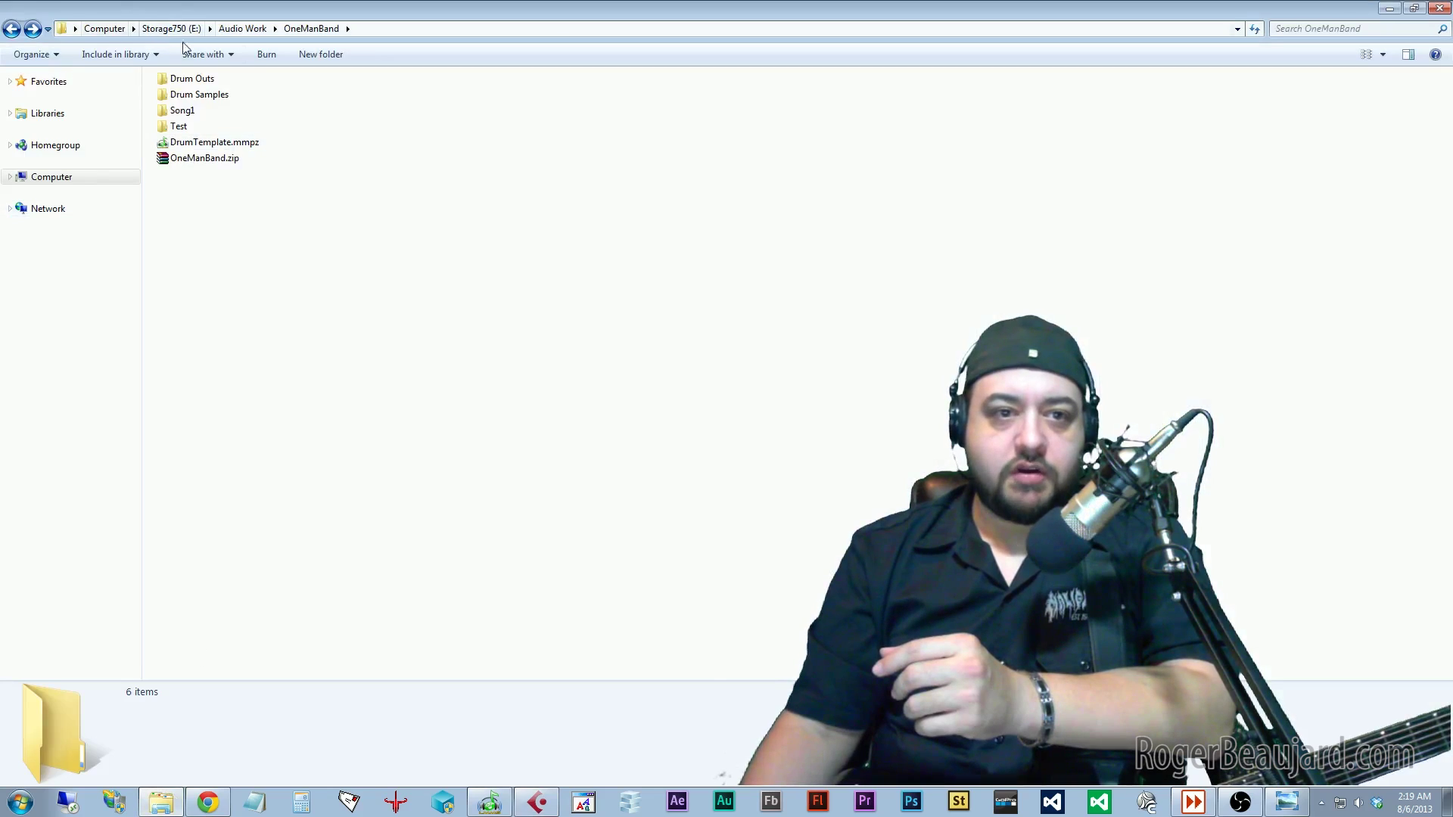
left_click(191, 112)
double_click(185, 112)
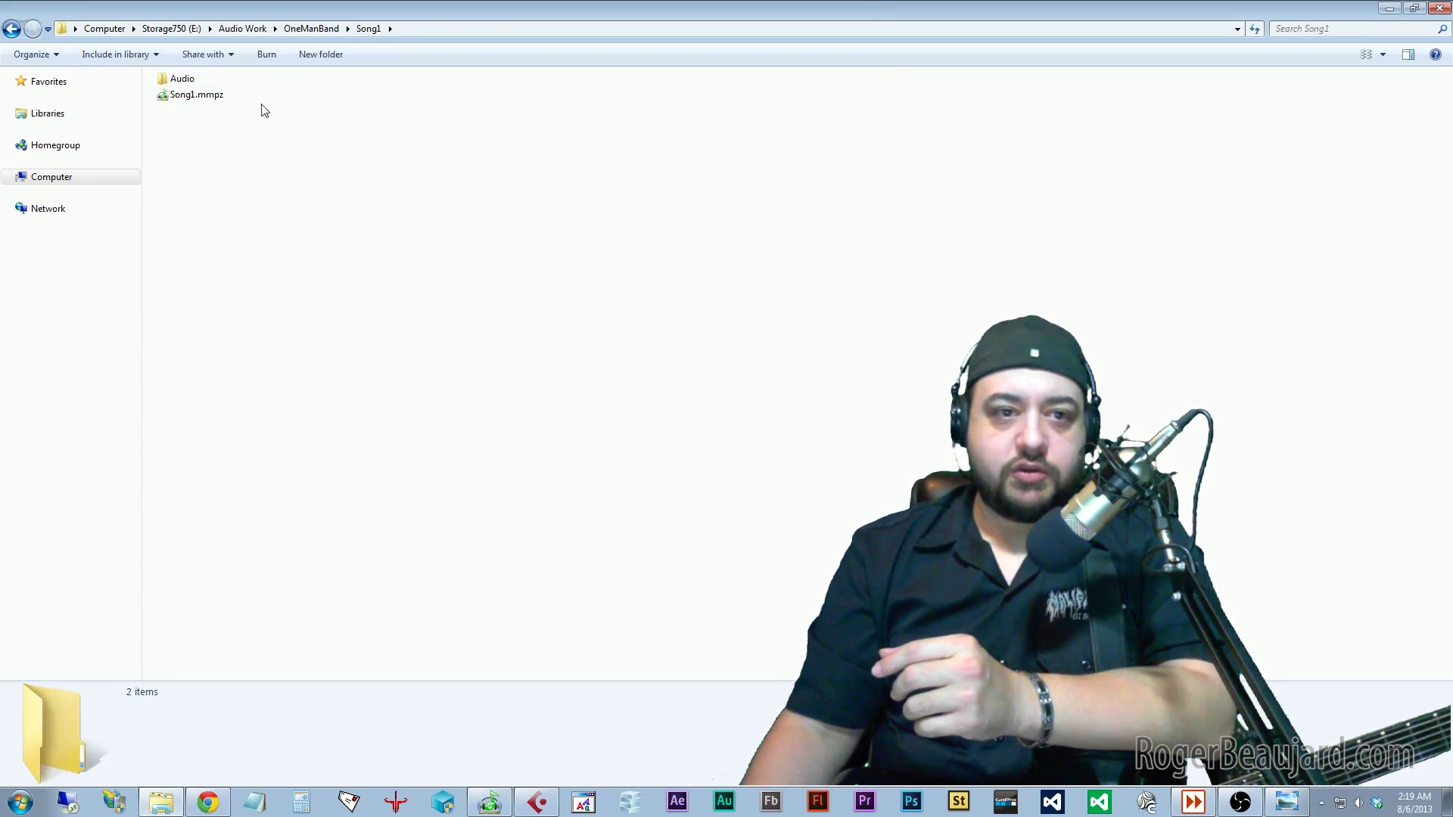
left_click(196, 103)
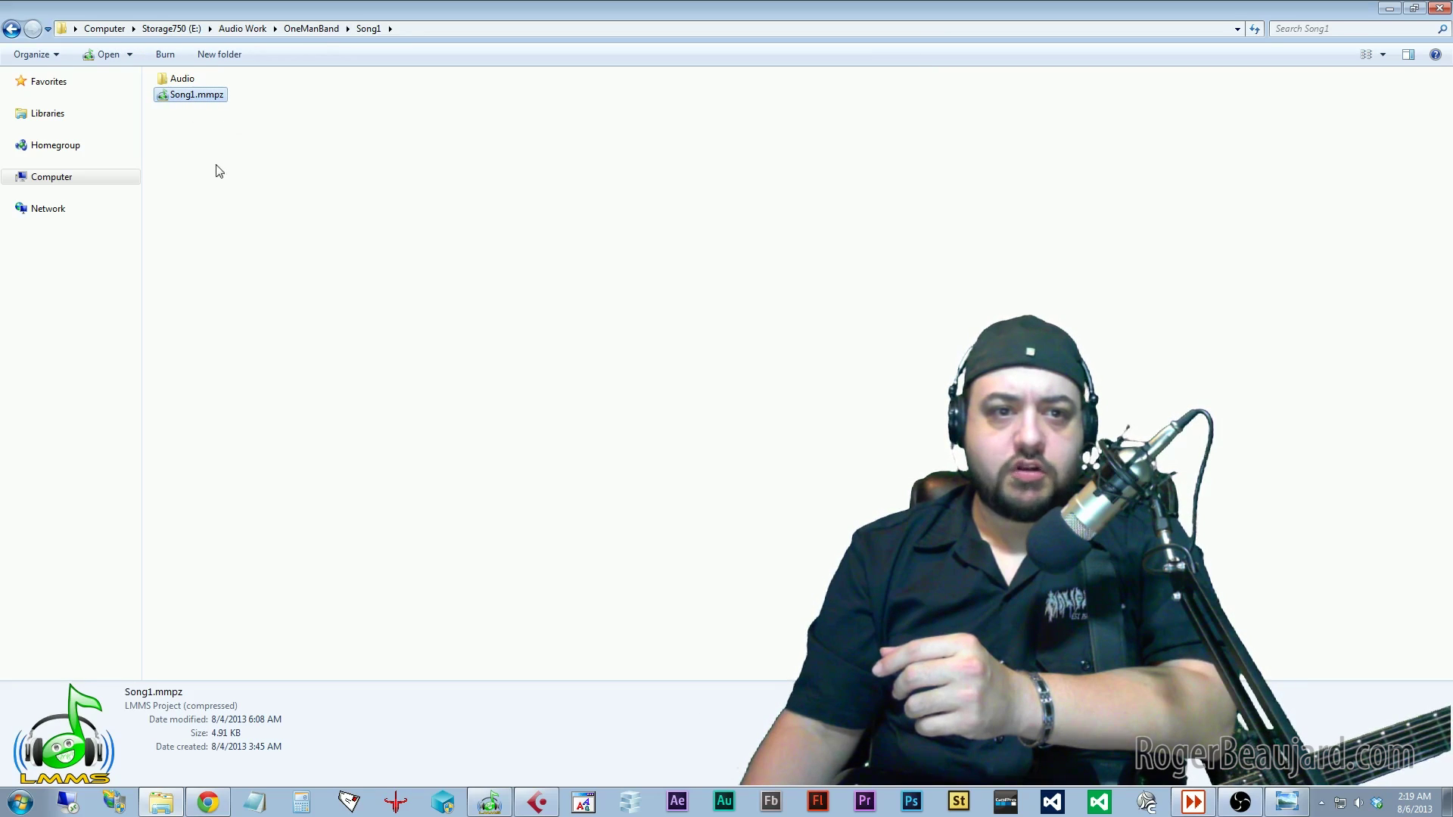
left_click(185, 80)
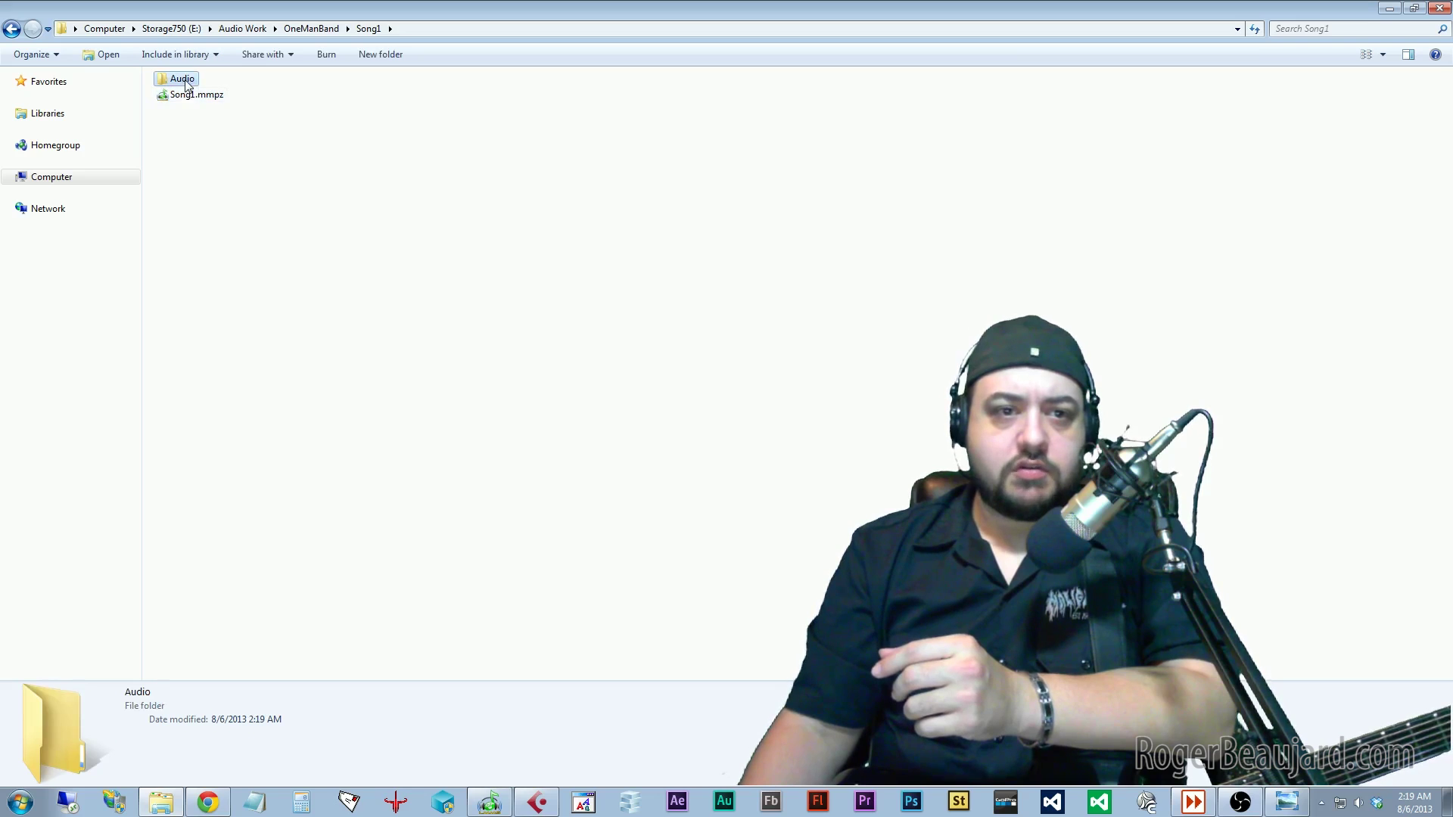
double_click(186, 85)
key("BackSpace")
left_click(383, 502)
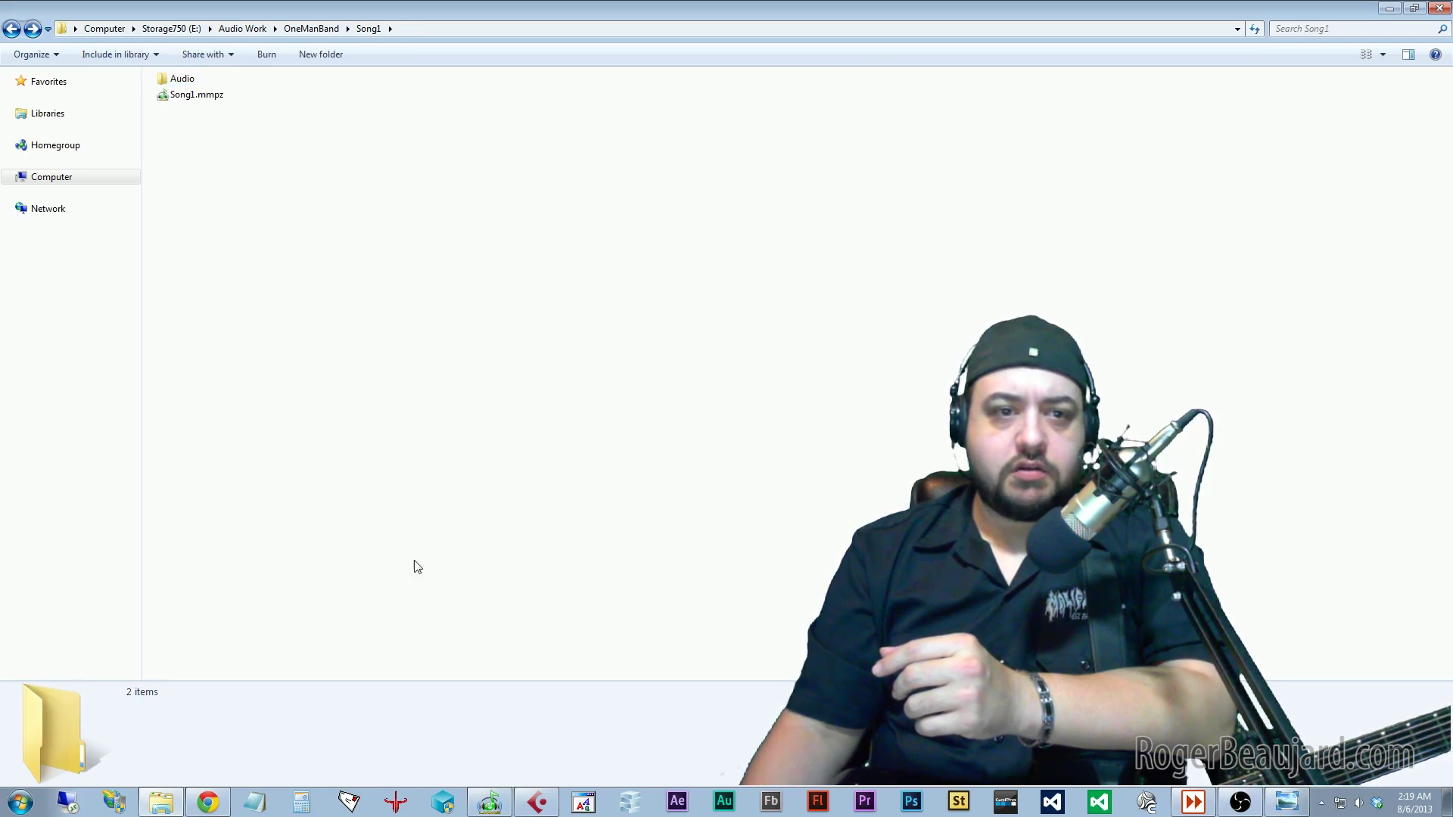
Switch to Cubase LE 5, close and reopen the Mixer window, and shift the Transport panel slightly aside.
left_click(538, 803)
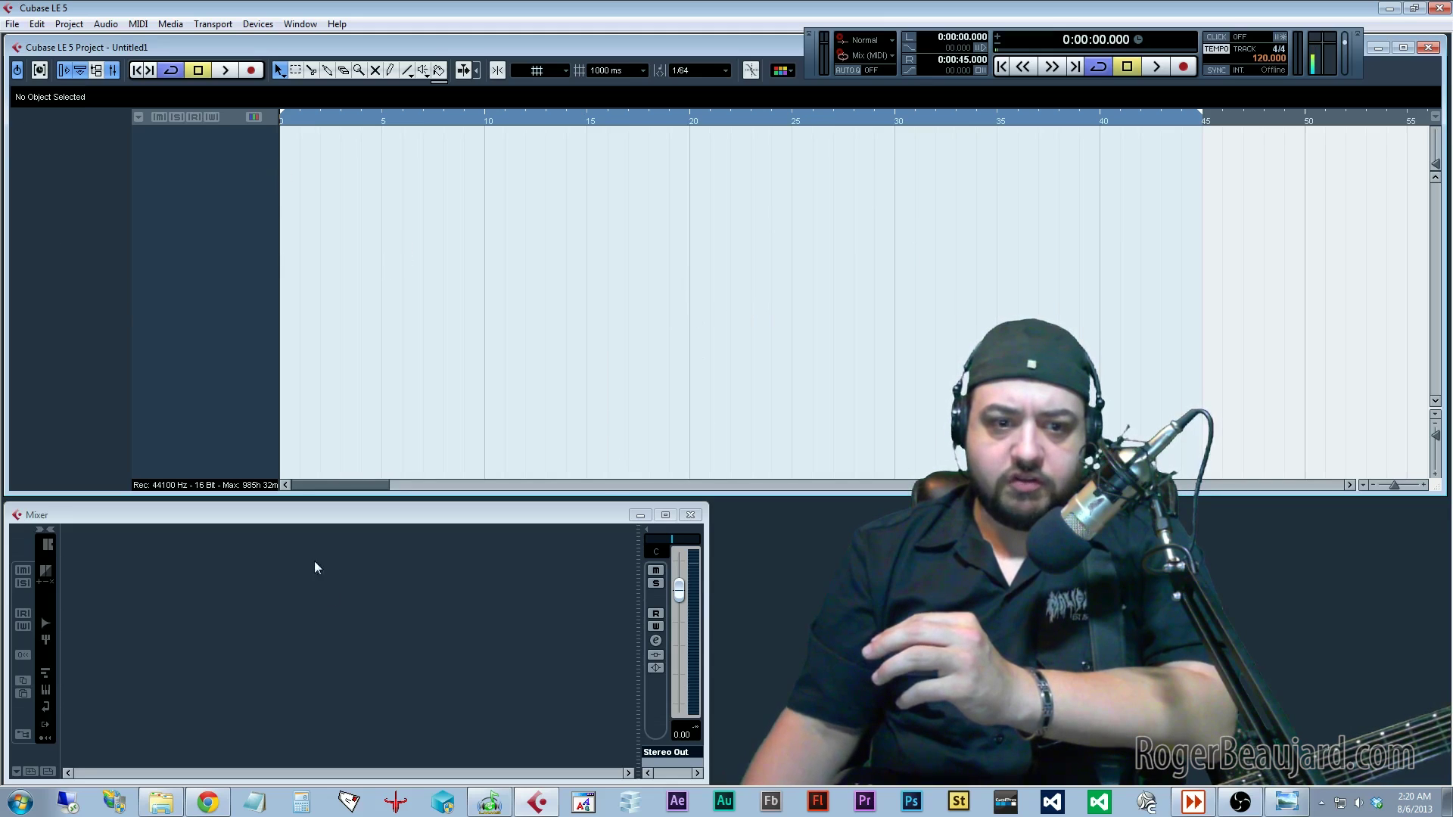
left_click(257, 24)
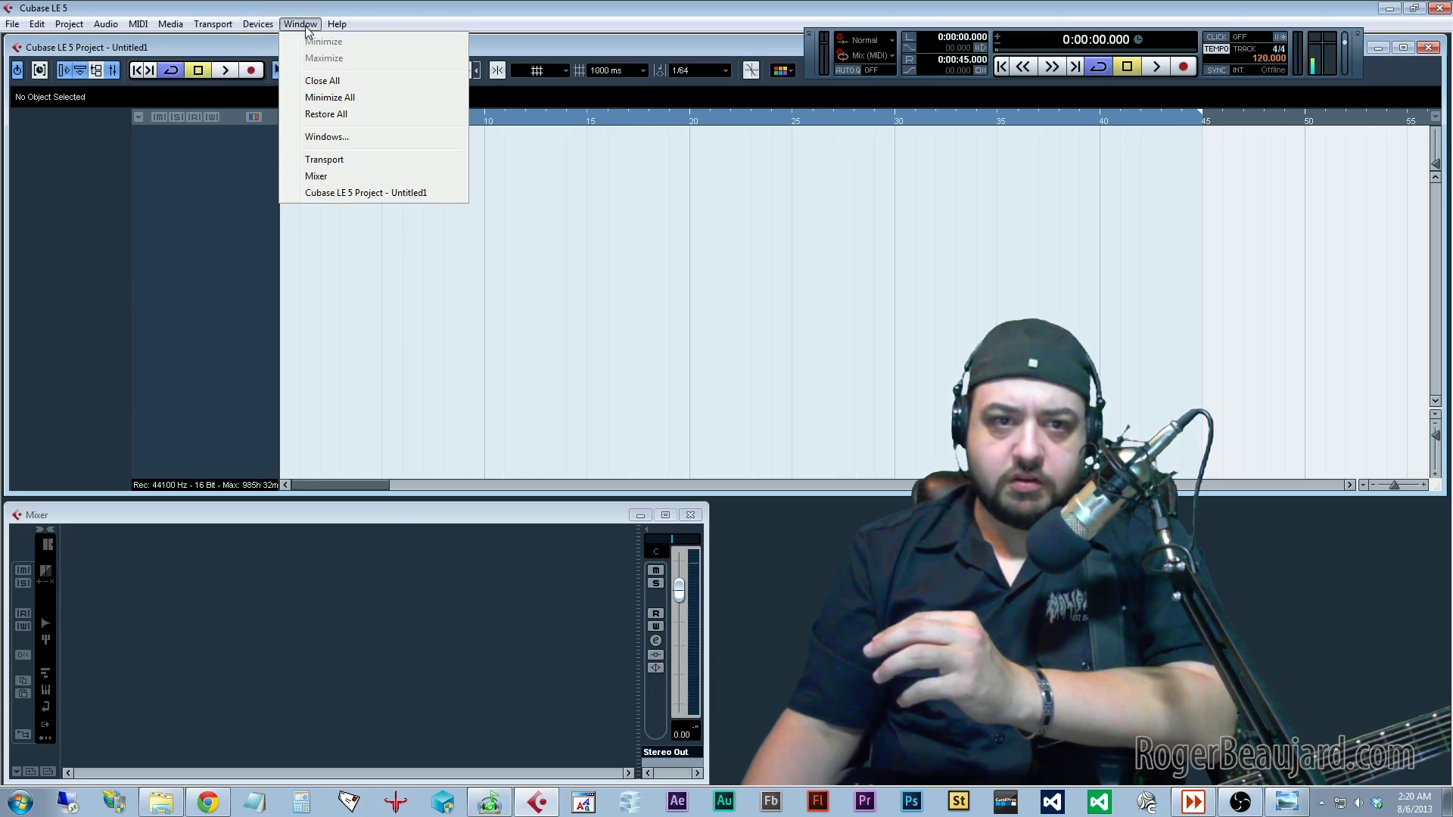
left_click(256, 25)
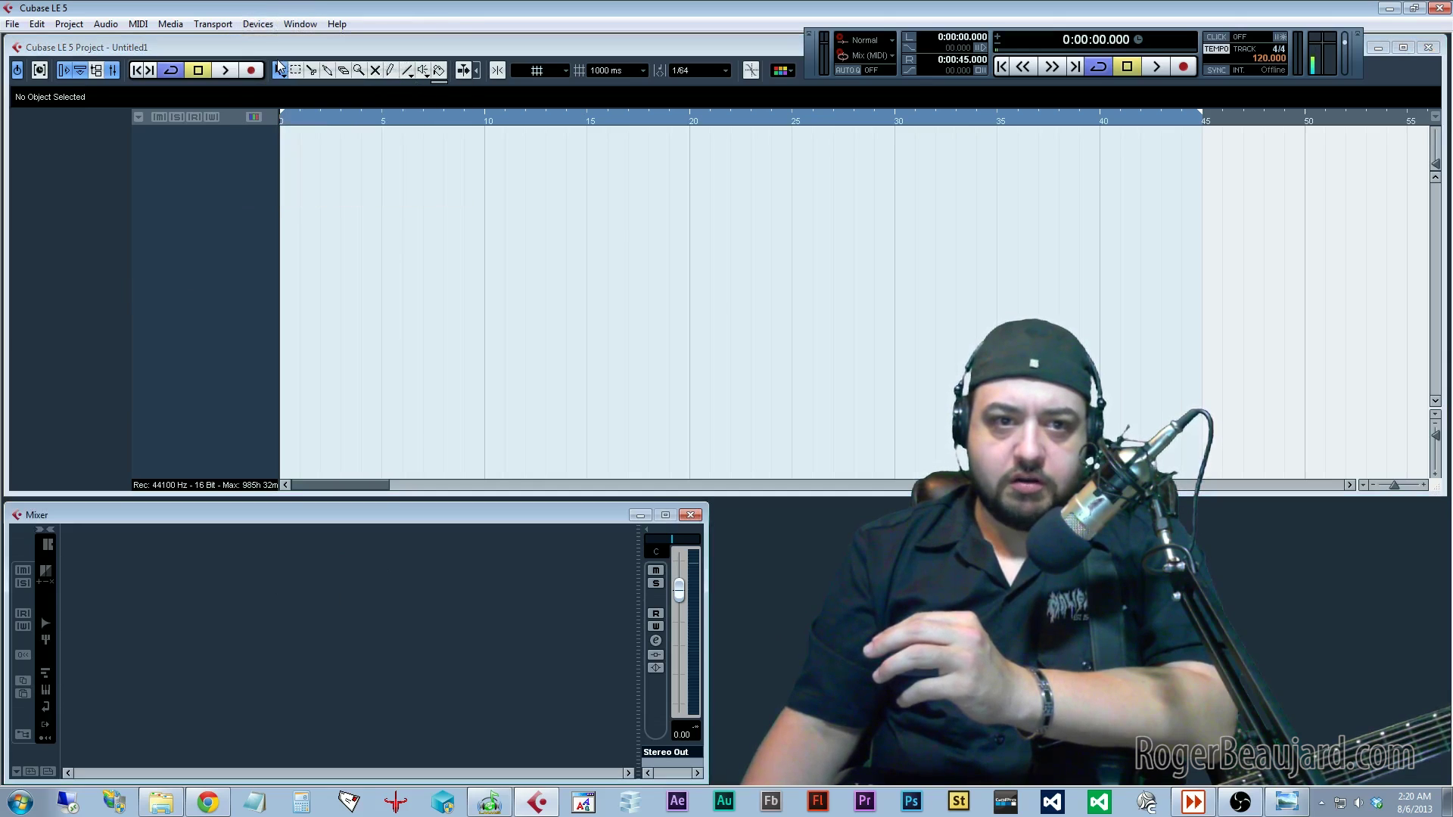
left_click(256, 25)
left_click(692, 515)
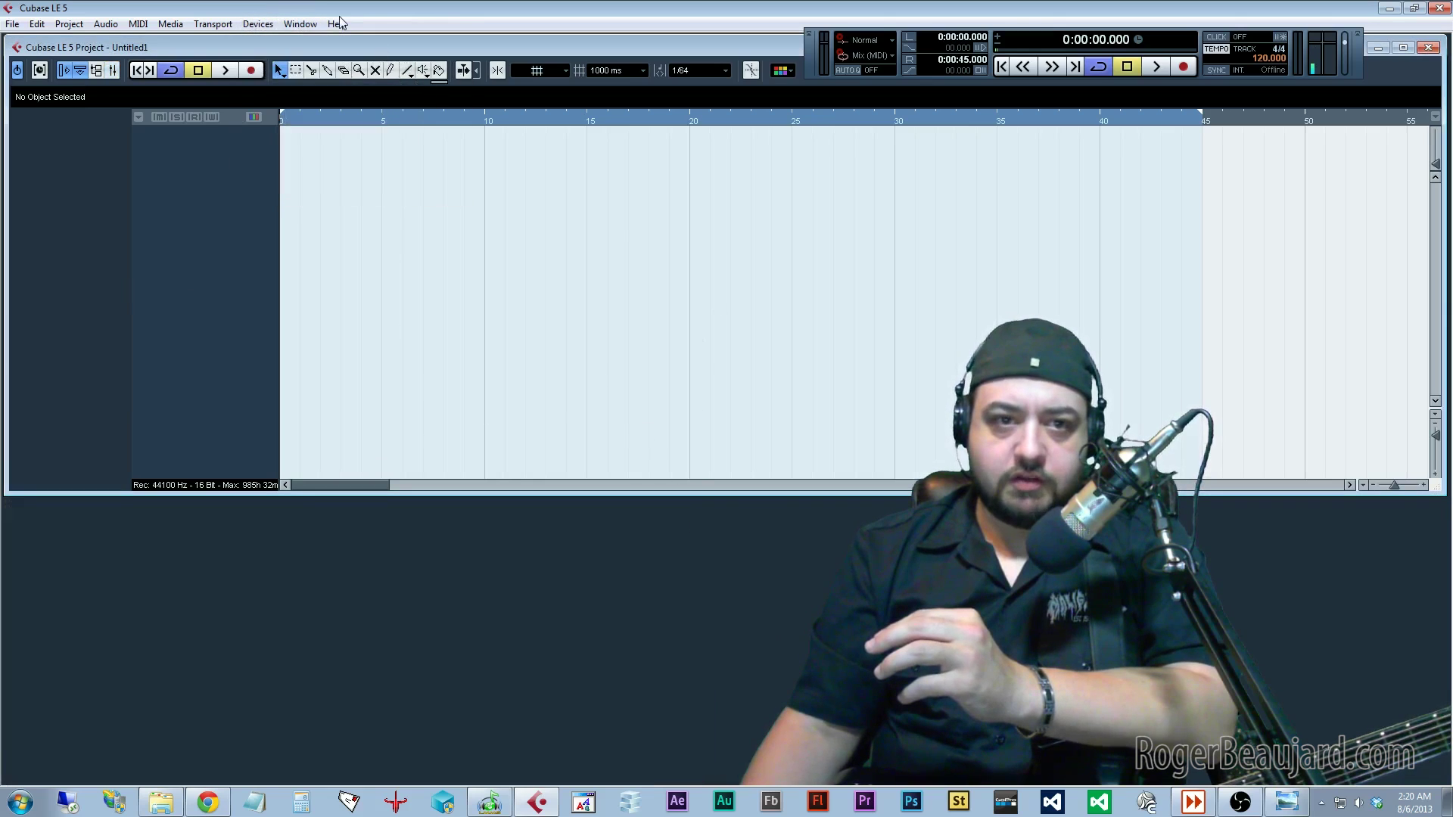
left_click(258, 23)
left_click(276, 58)
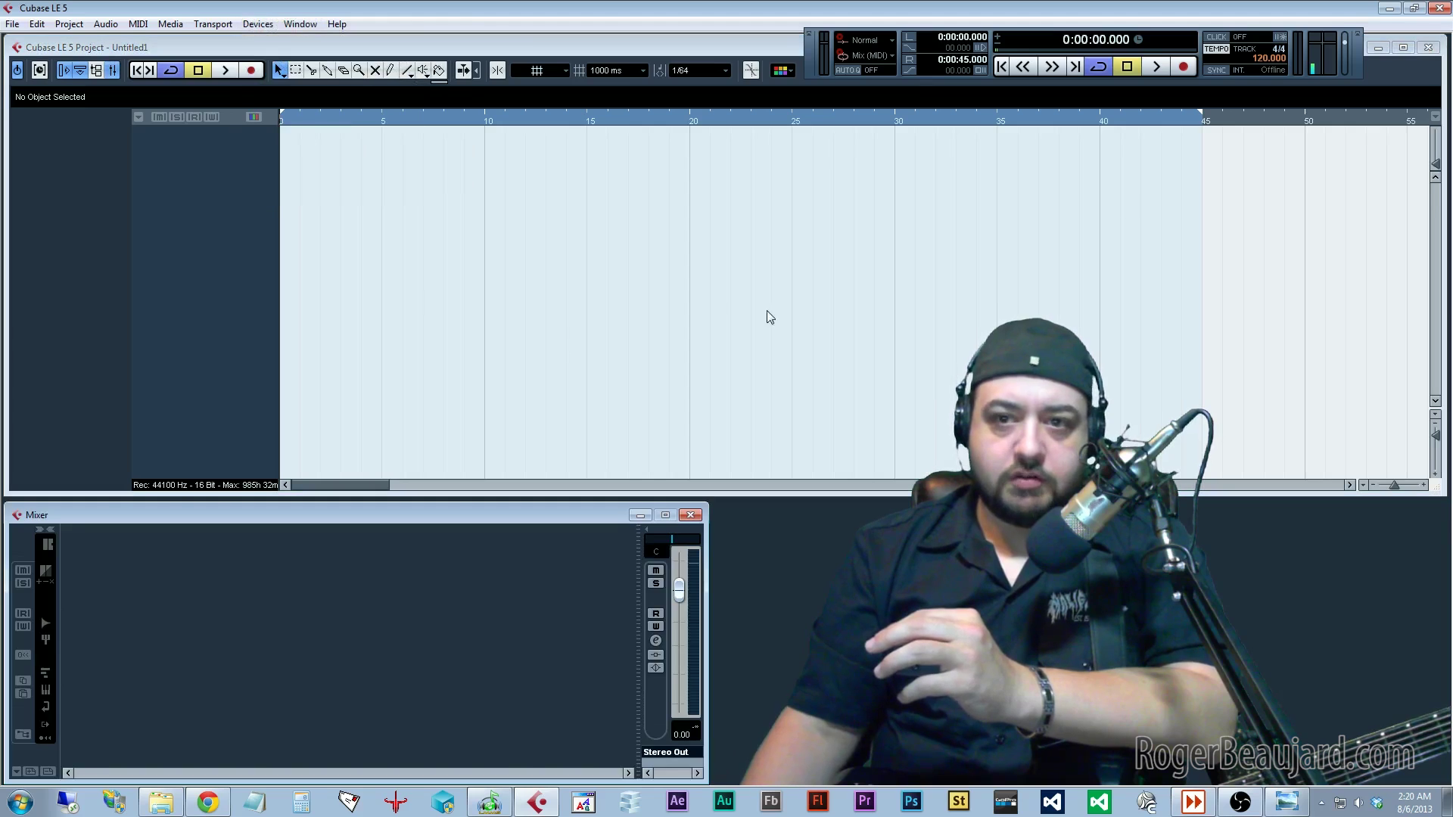
mouse_move(809, 54)
left_mouse_down()
mouse_move(827, 23)
mouse_move(829, 116)
mouse_move(830, 50)
left_mouse_up()
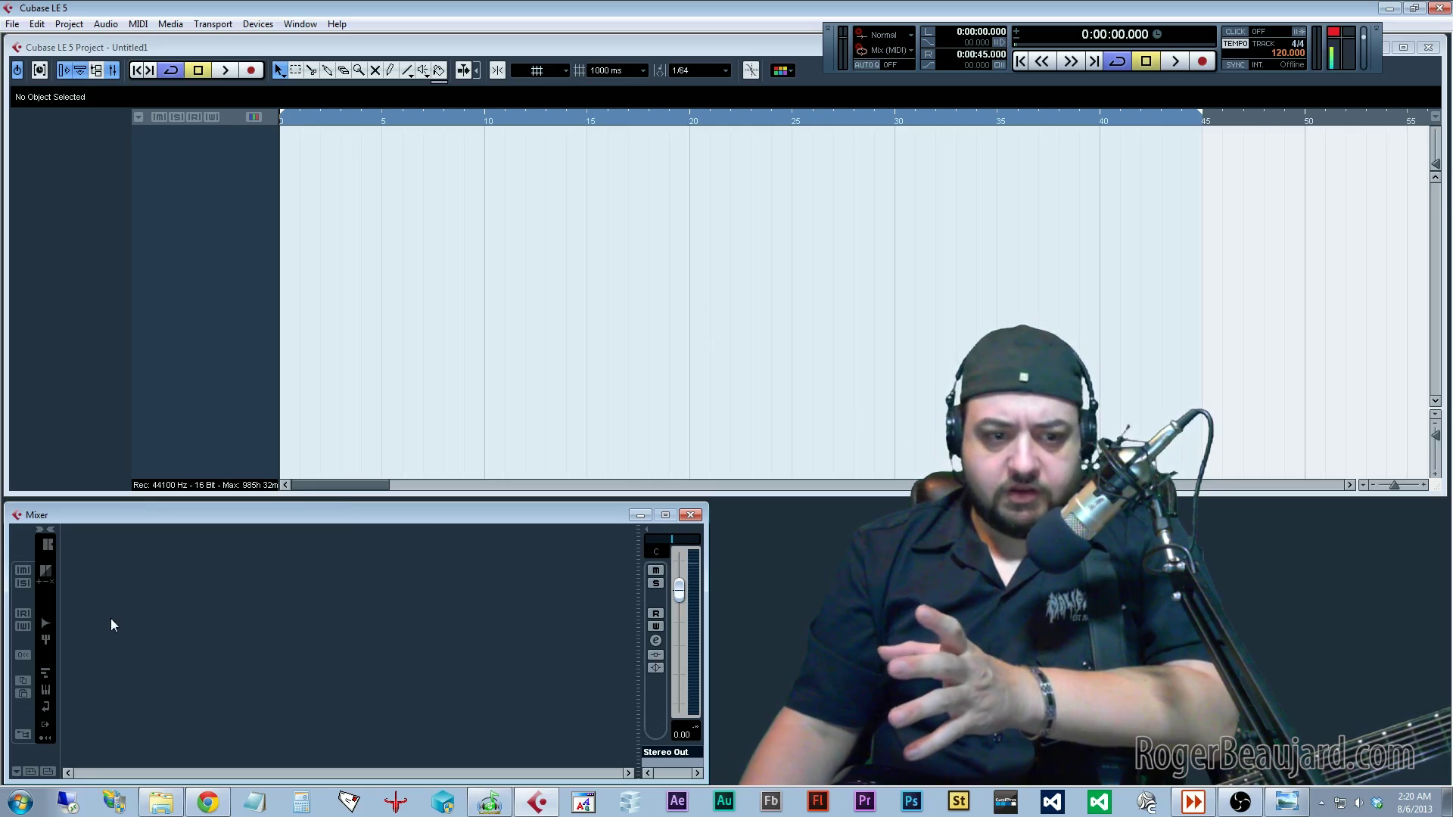
left_click(355, 178)
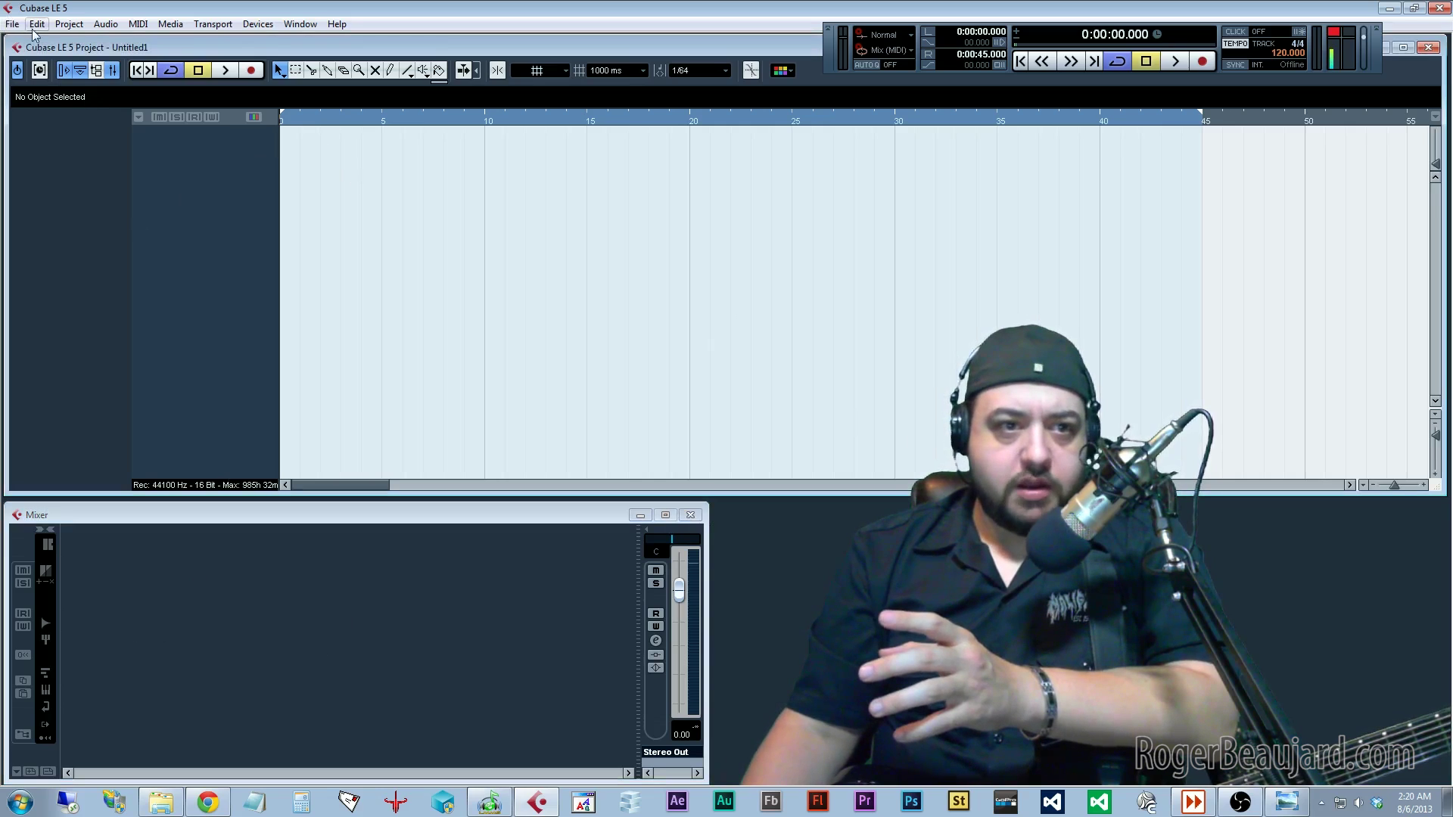
Save the project as Song1 in OneManBand's Song1 folder, and save it once more.
left_click(12, 24)
left_click(68, 114)
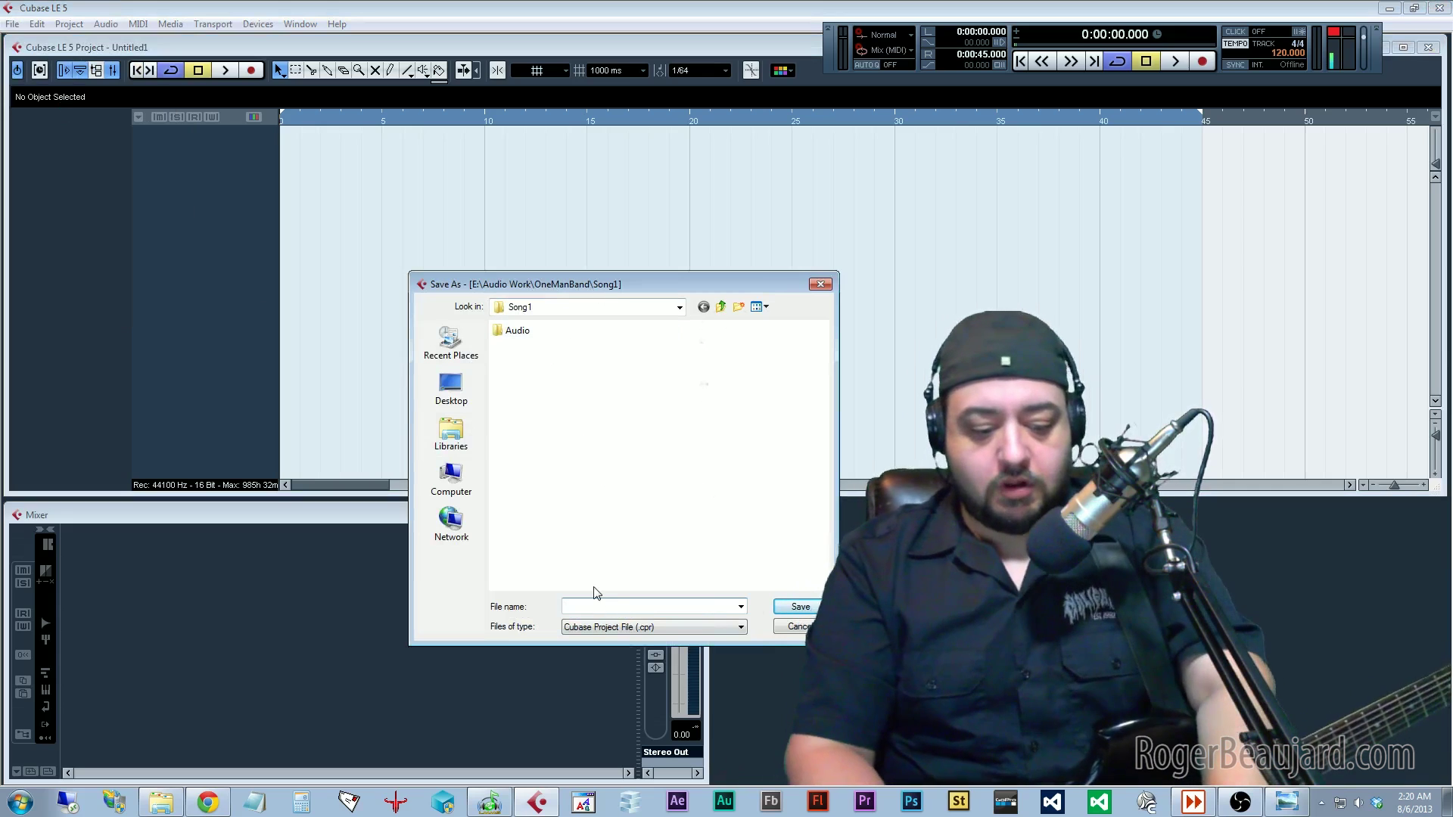
type("Song1")
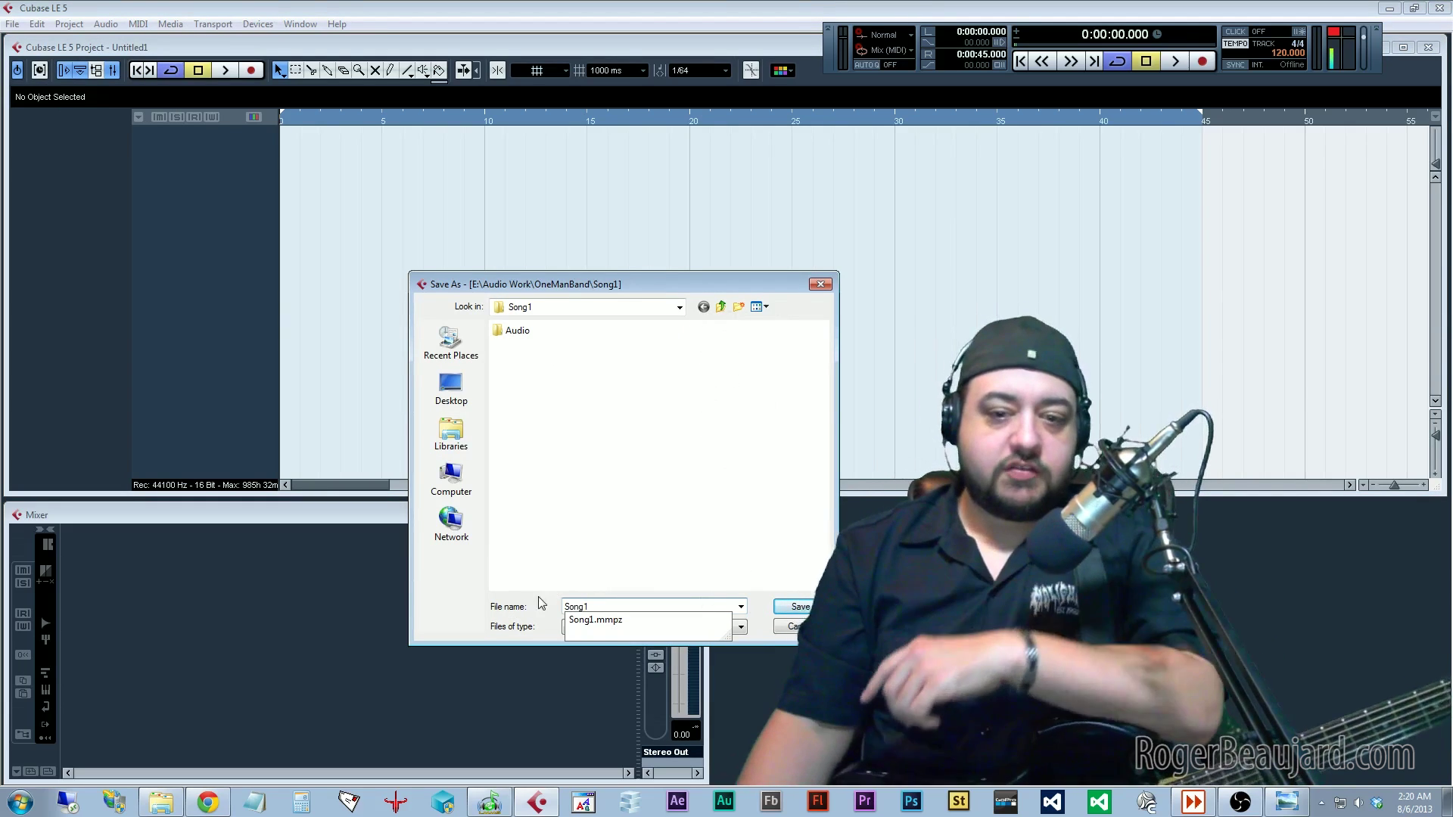
left_click(610, 535)
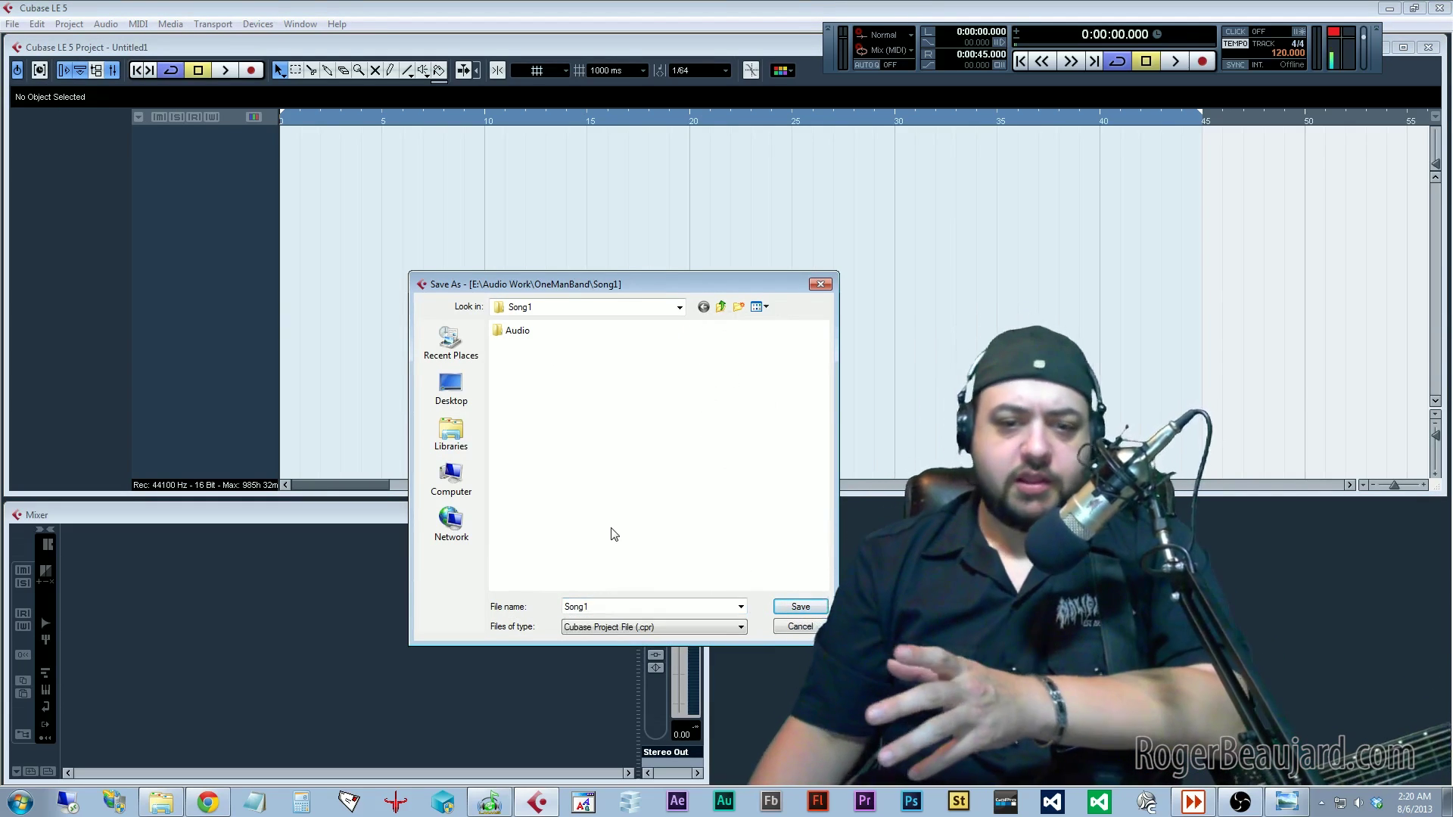
left_click(797, 607)
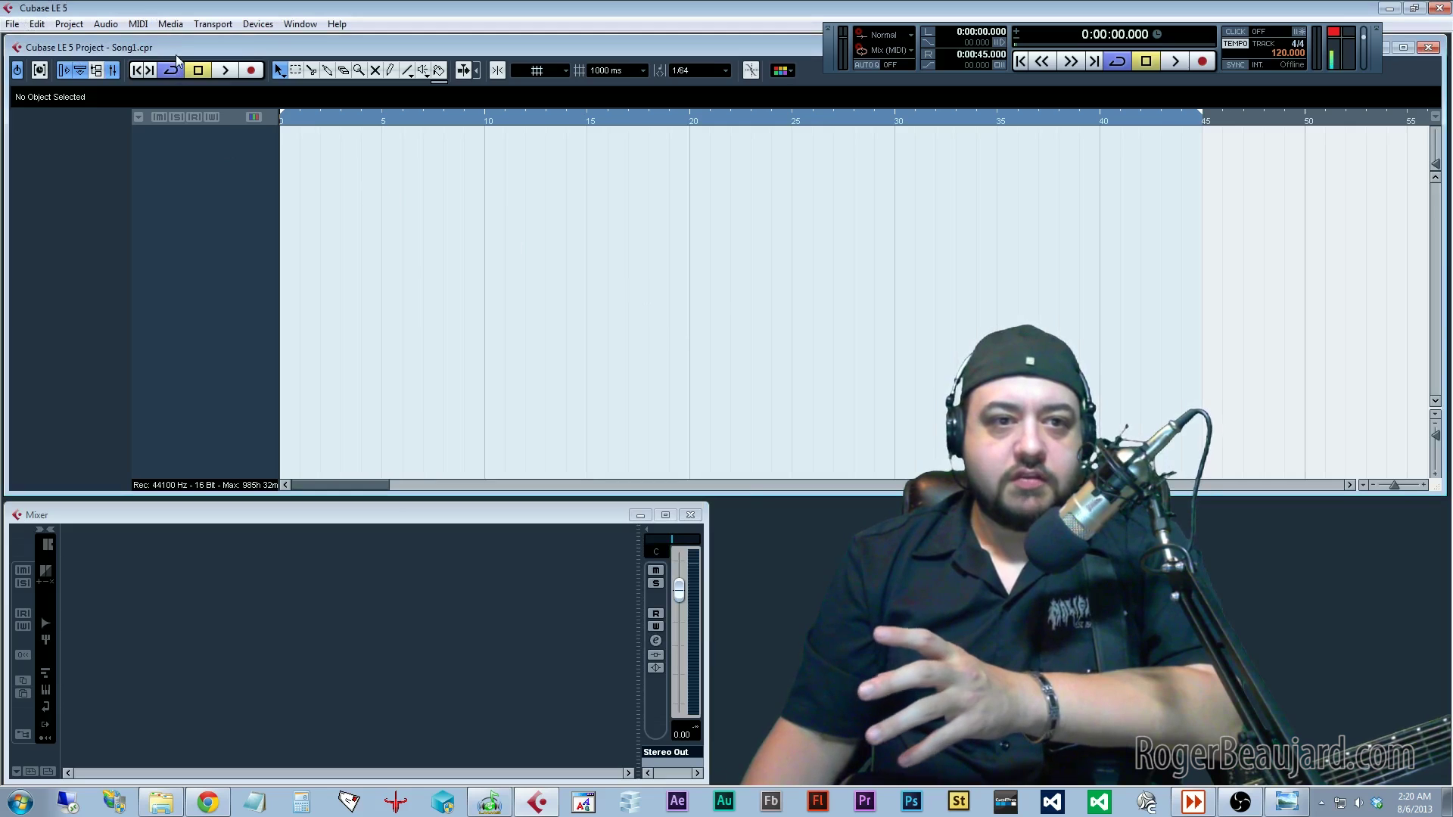
left_click(12, 24)
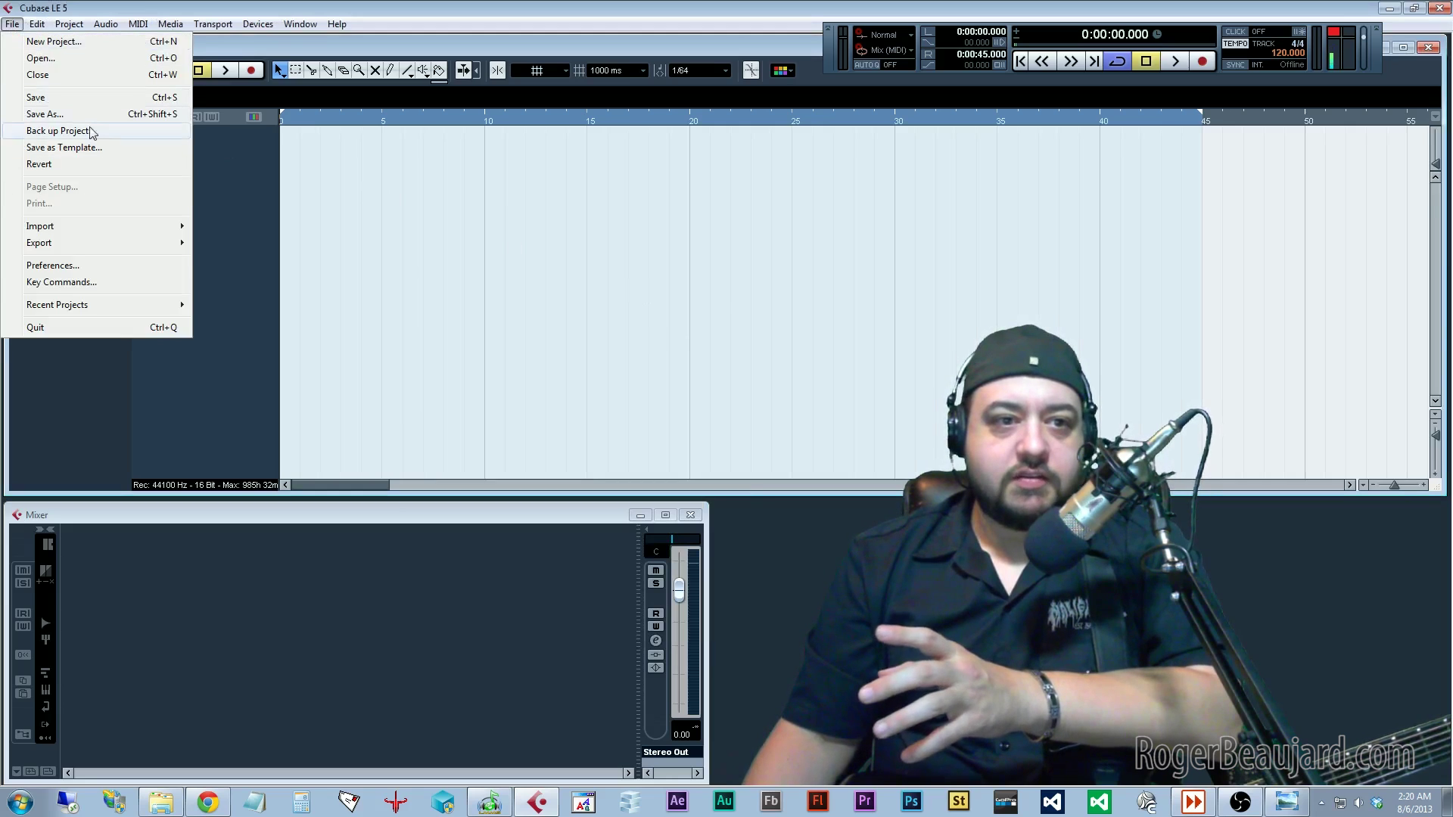
left_click(82, 97)
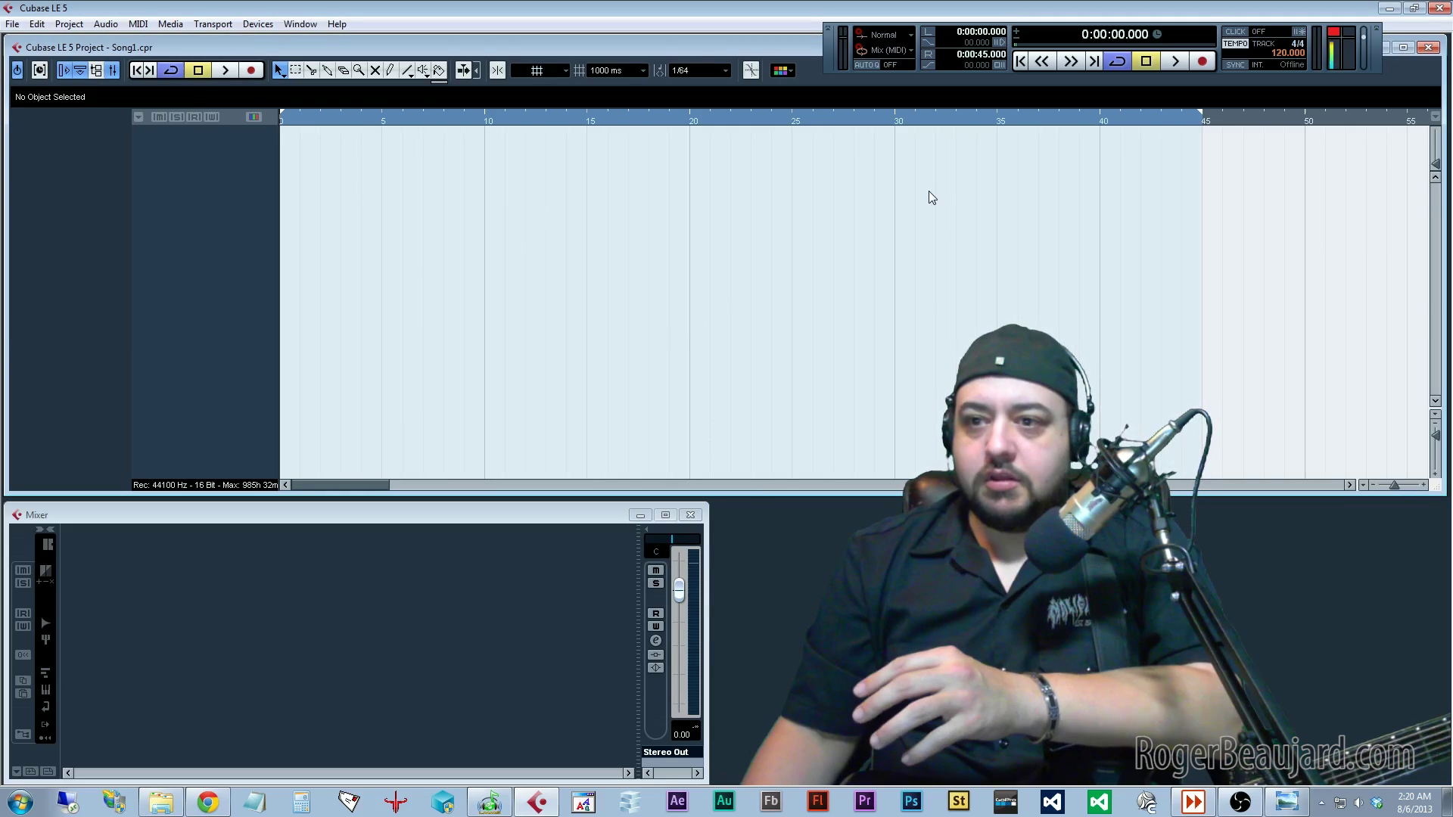
Import the audio file Song1.wav from OneManBand's Drum Outs folder, copying it to the working directory.
left_click(14, 25)
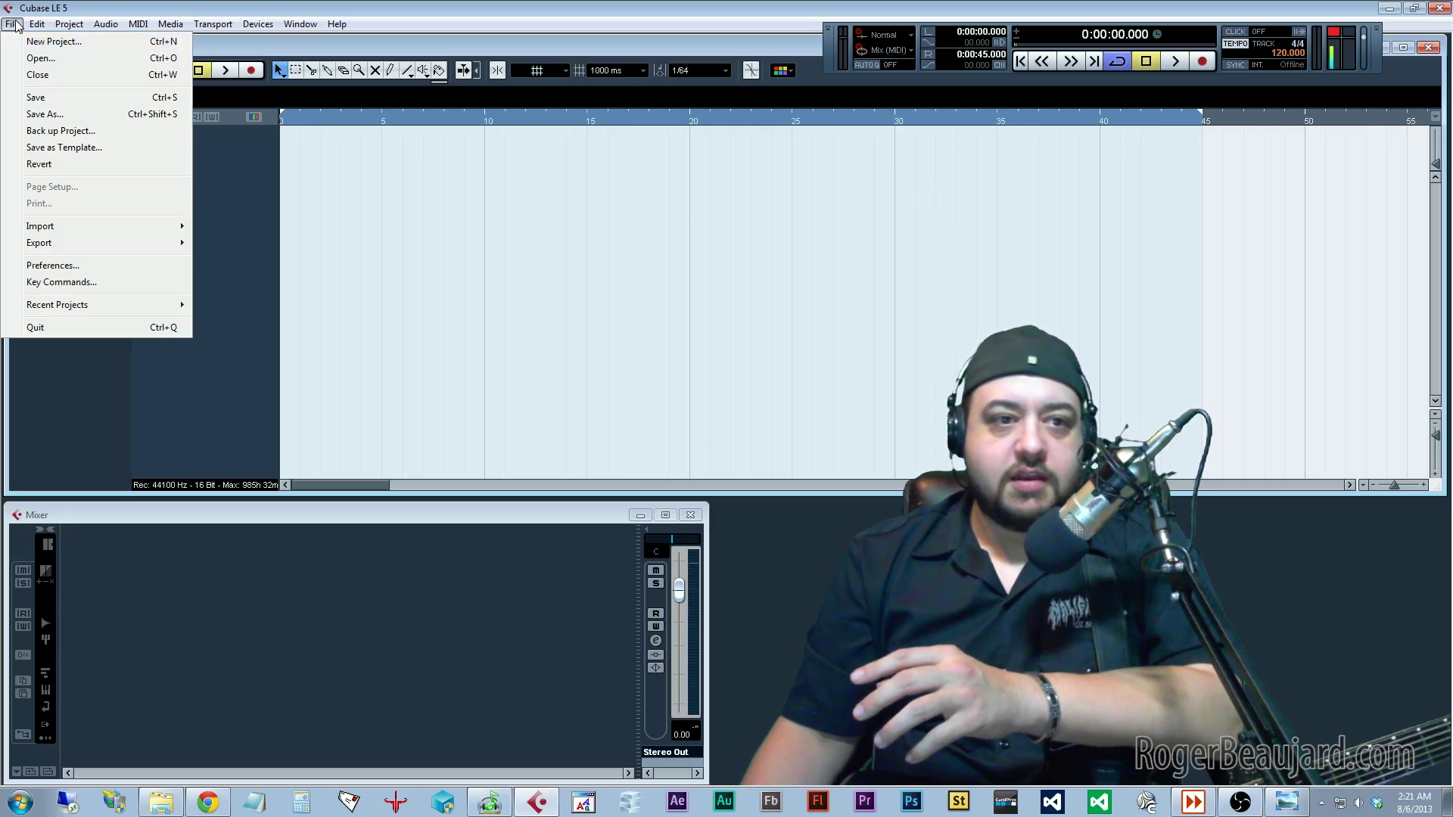
mouse_move(88, 227)
left_click(247, 222)
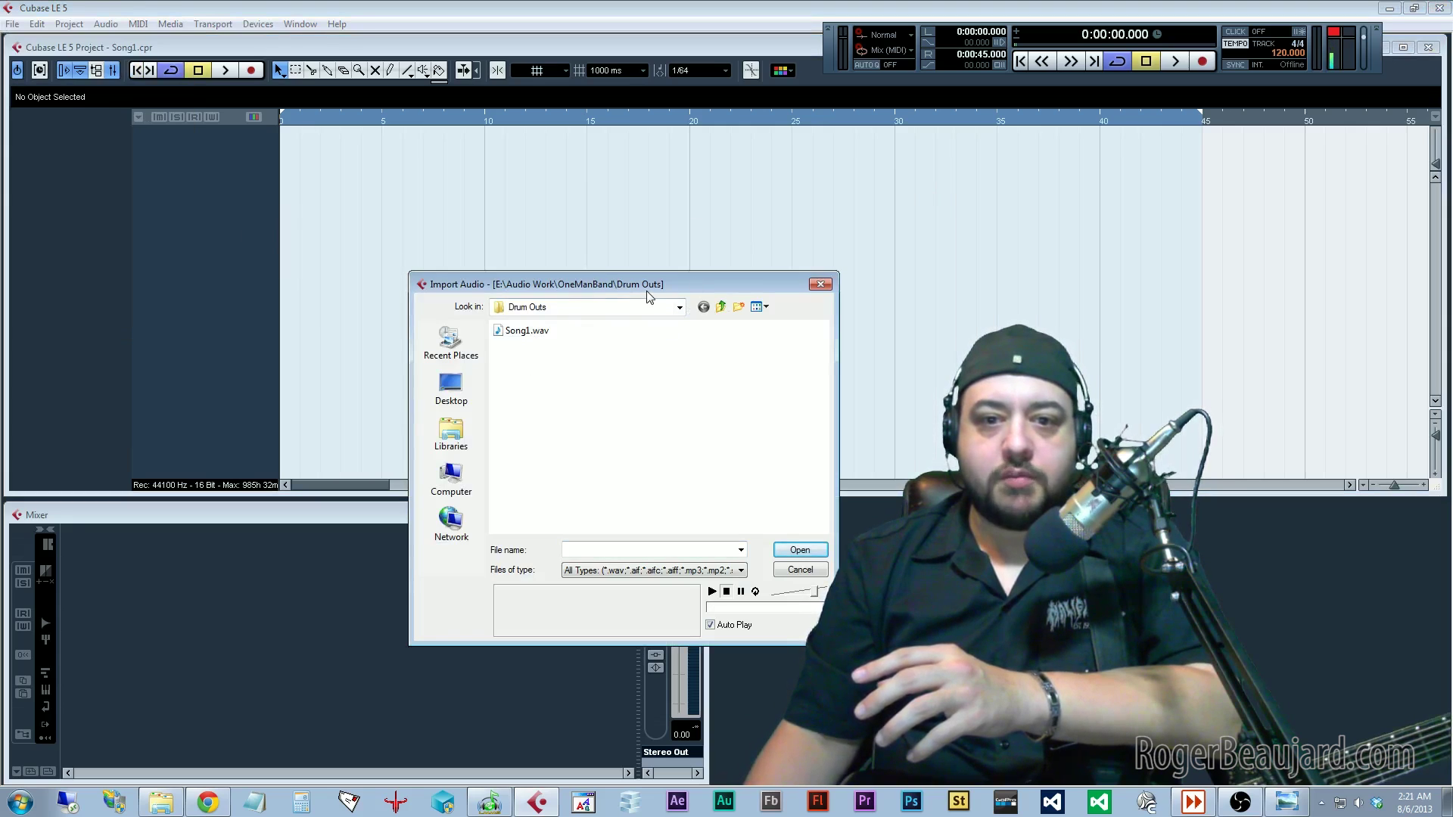
left_click(720, 306)
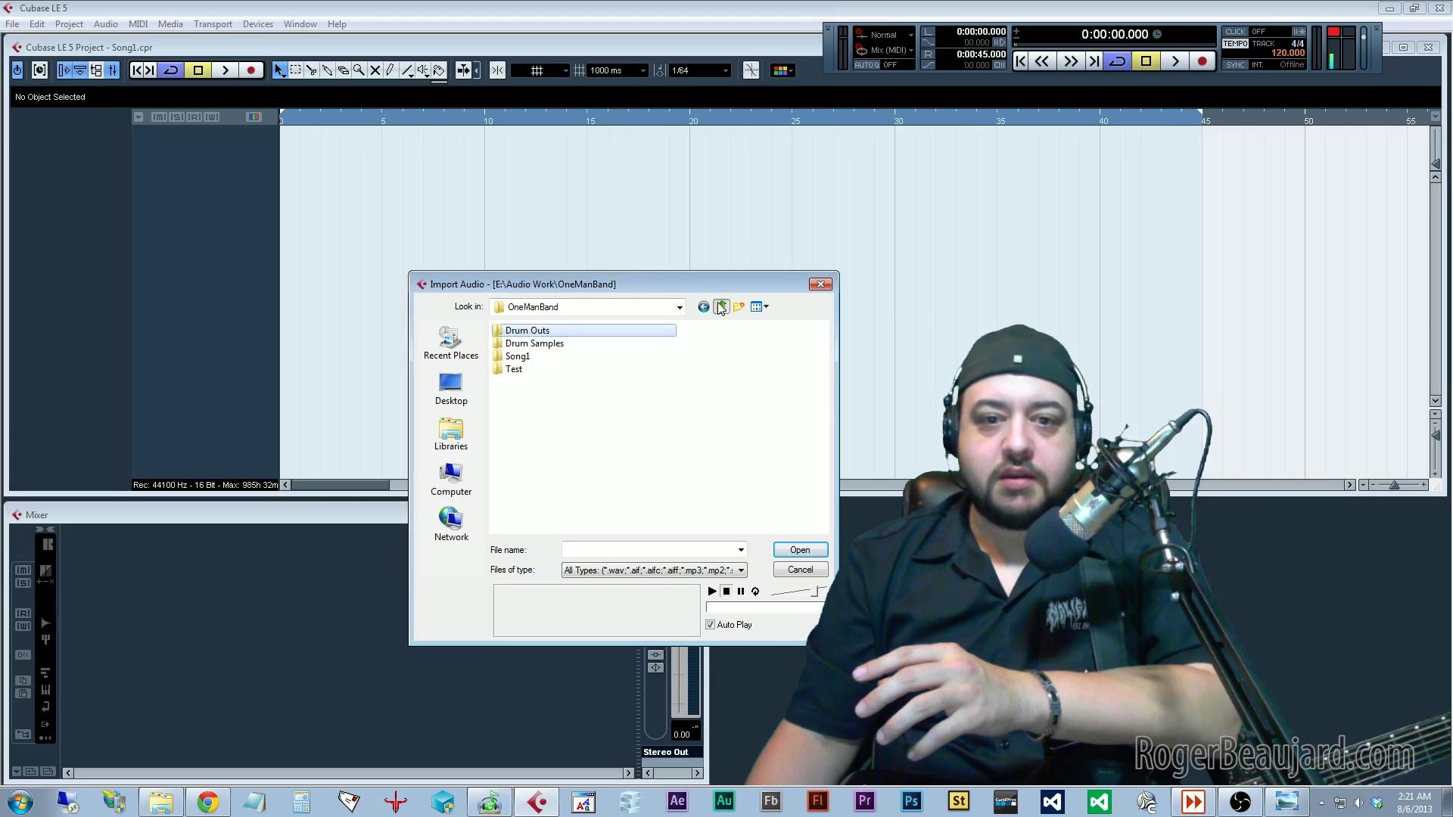
double_click(538, 333)
double_click(524, 333)
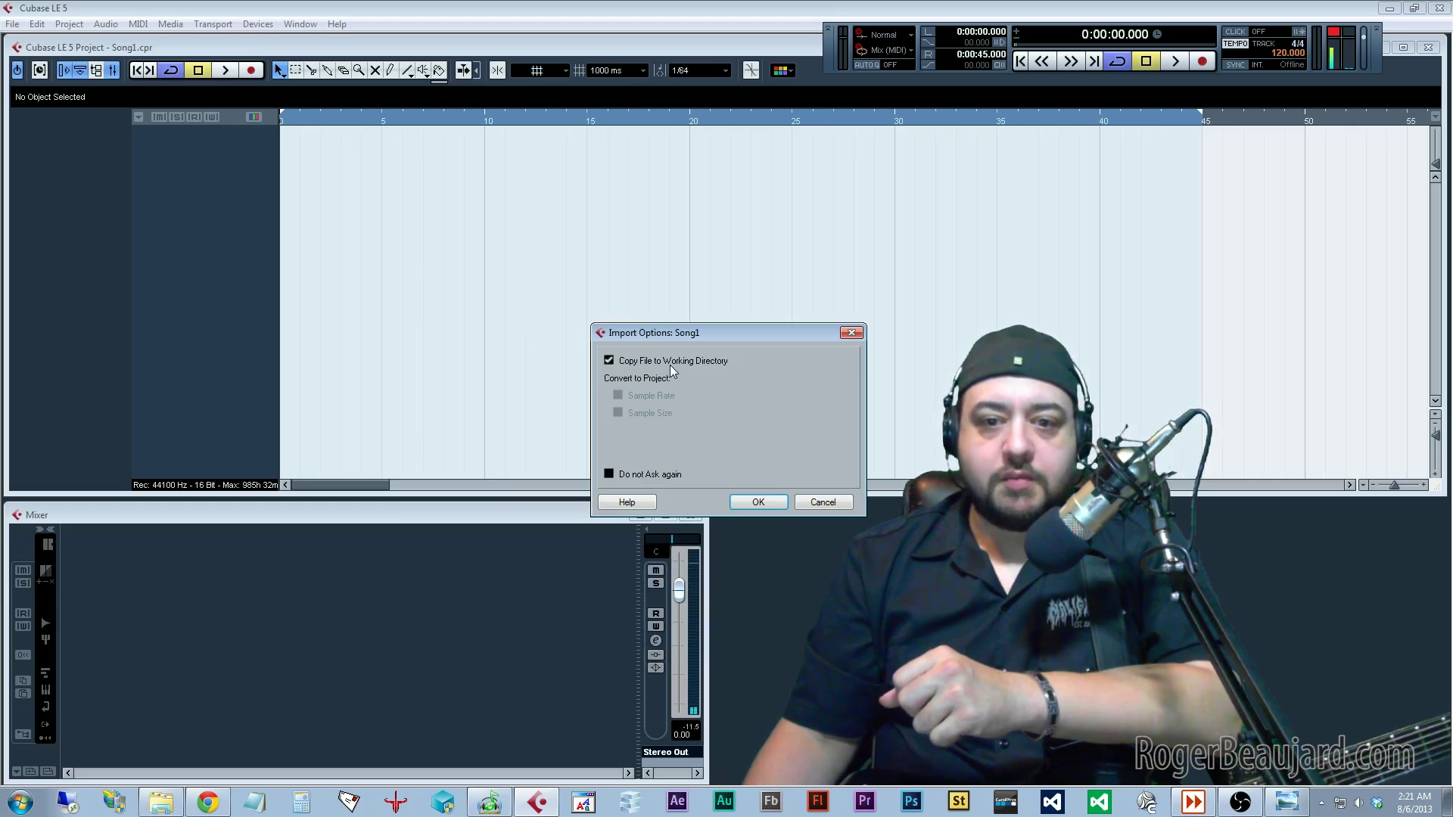
left_click(758, 501)
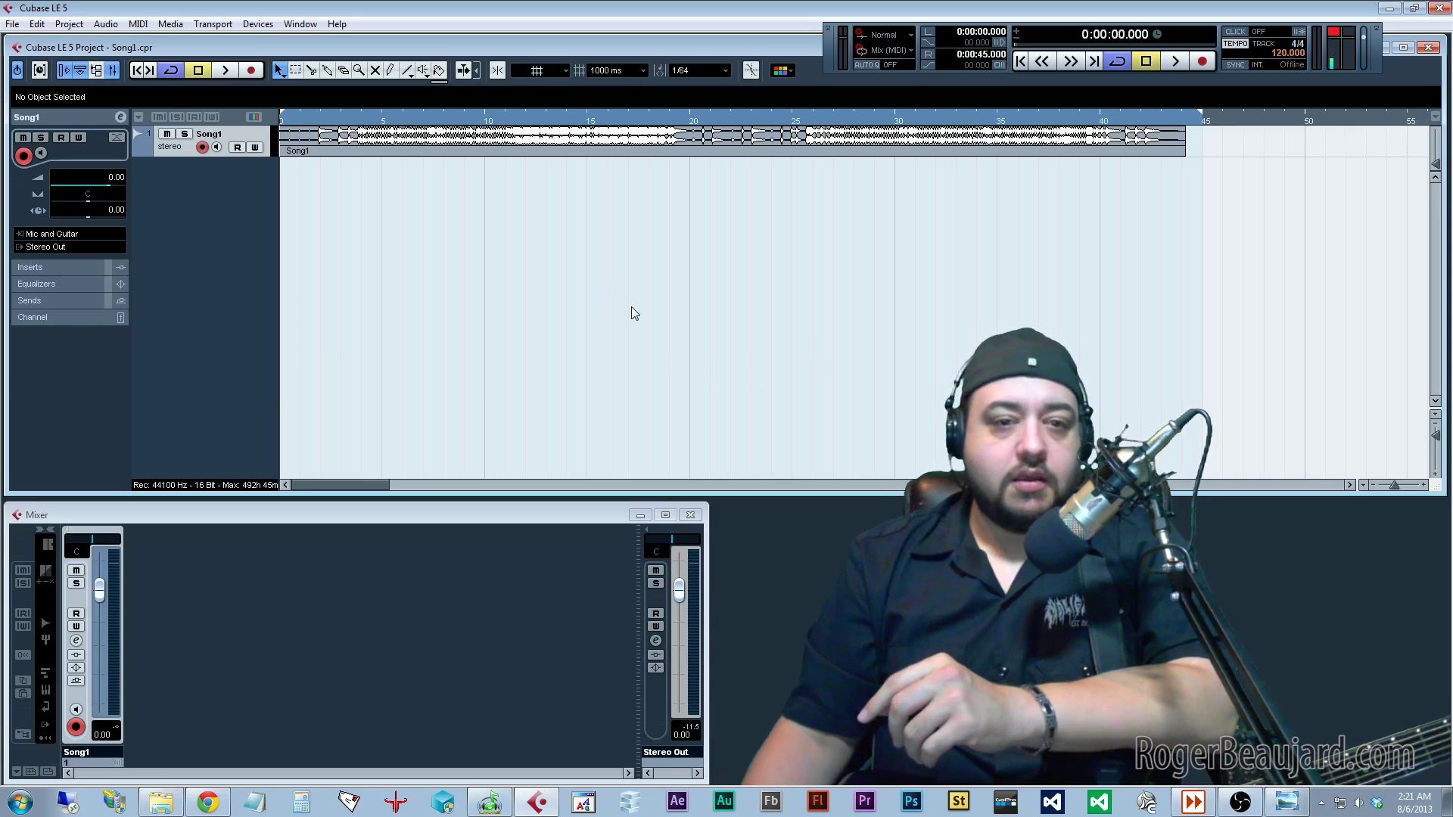
Disarm recording on the Song1 track and set its mixer volume to -4 during playback, stopping and returning to the project start.
left_click(202, 147)
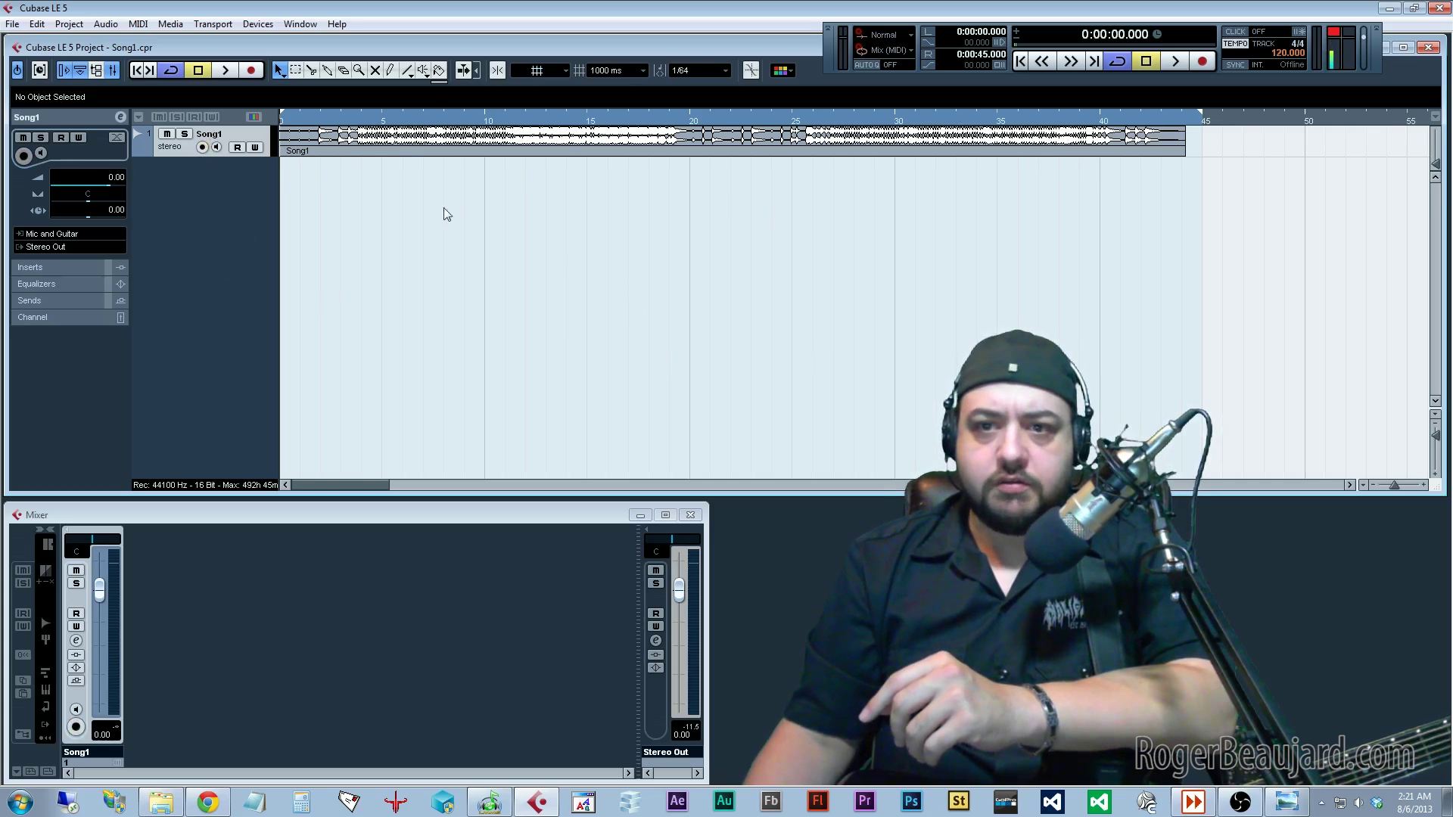
left_click(1176, 60)
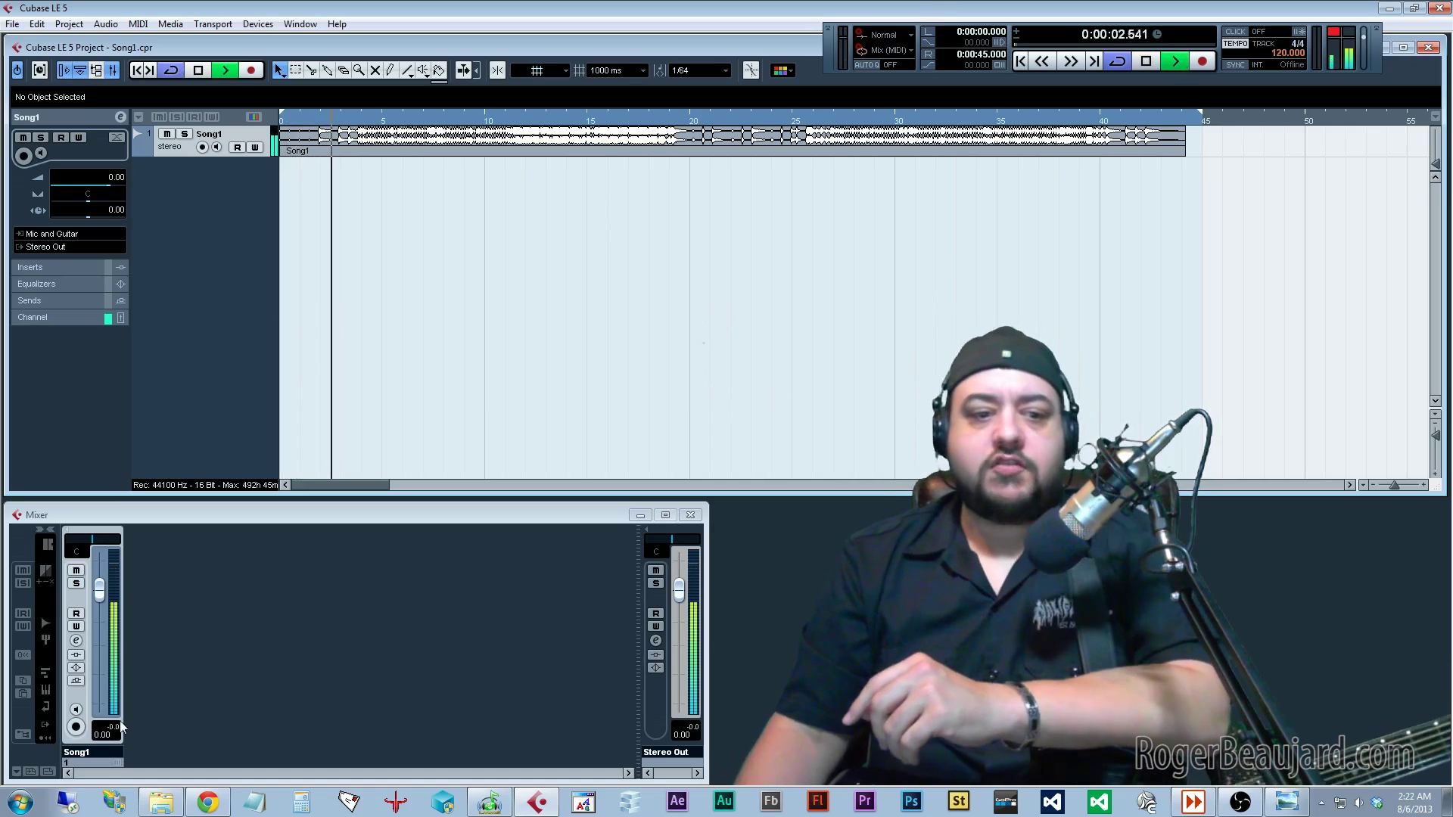
left_click(112, 740)
type("-4")
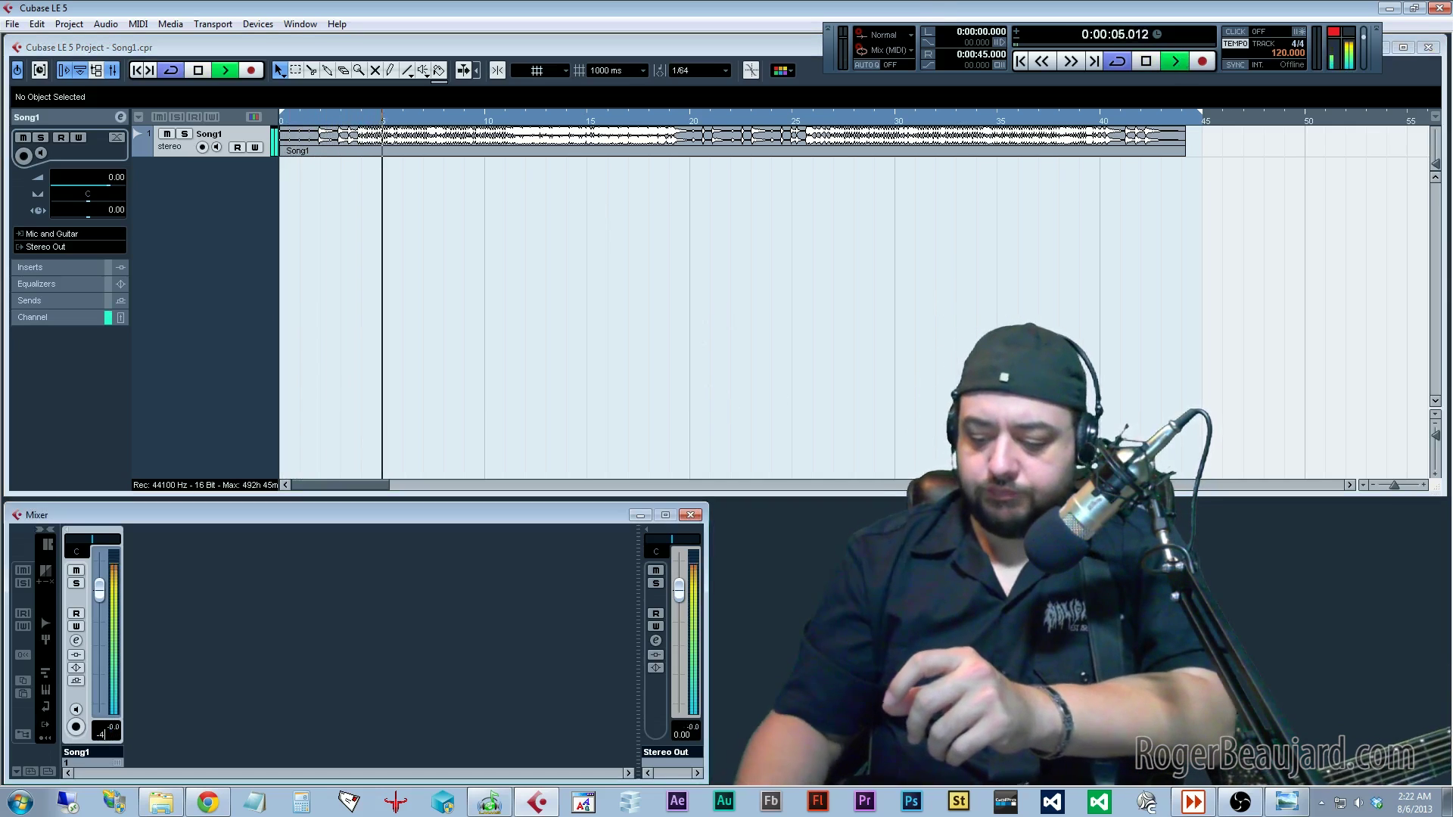
key("Return")
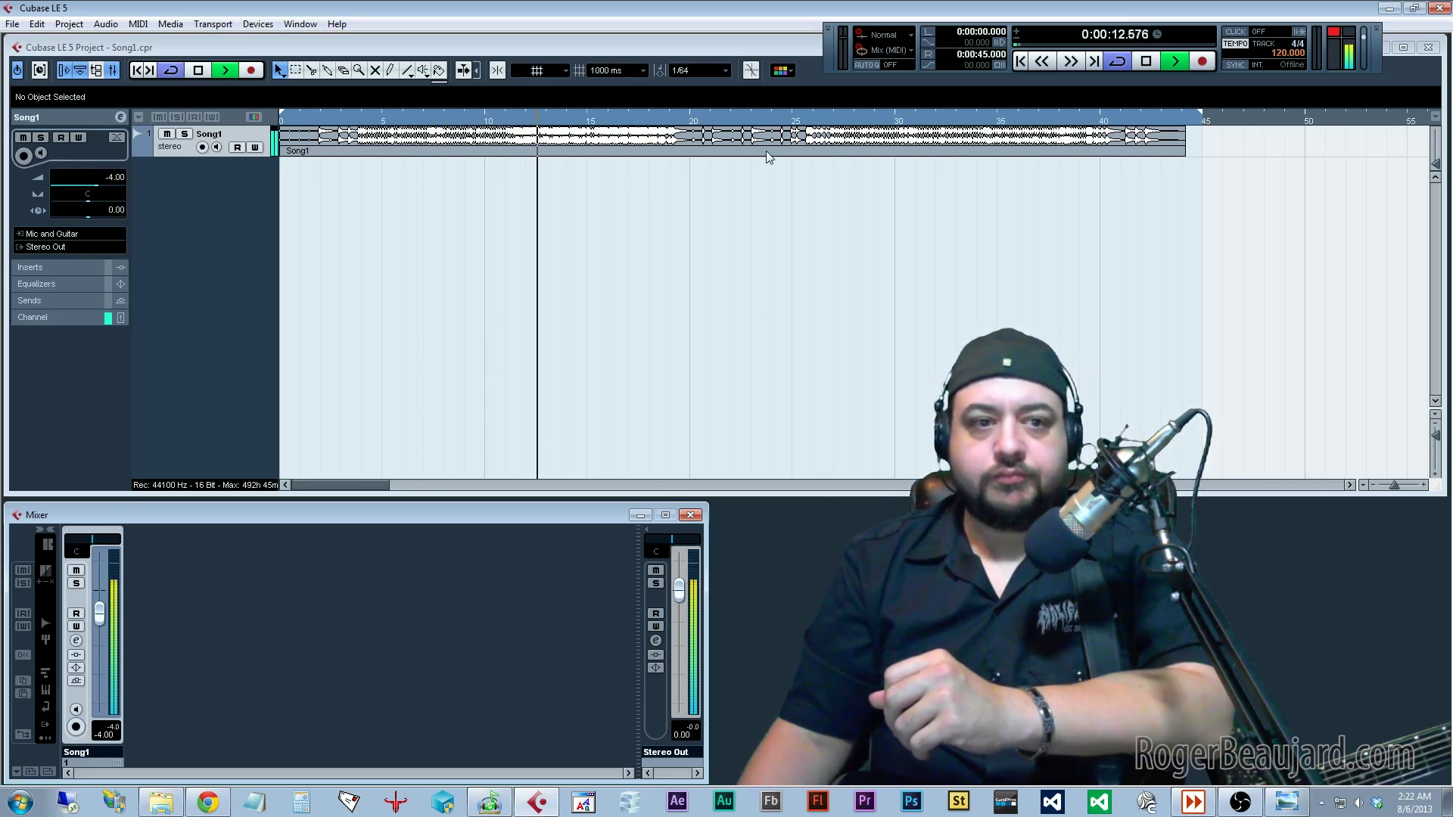
key("space")
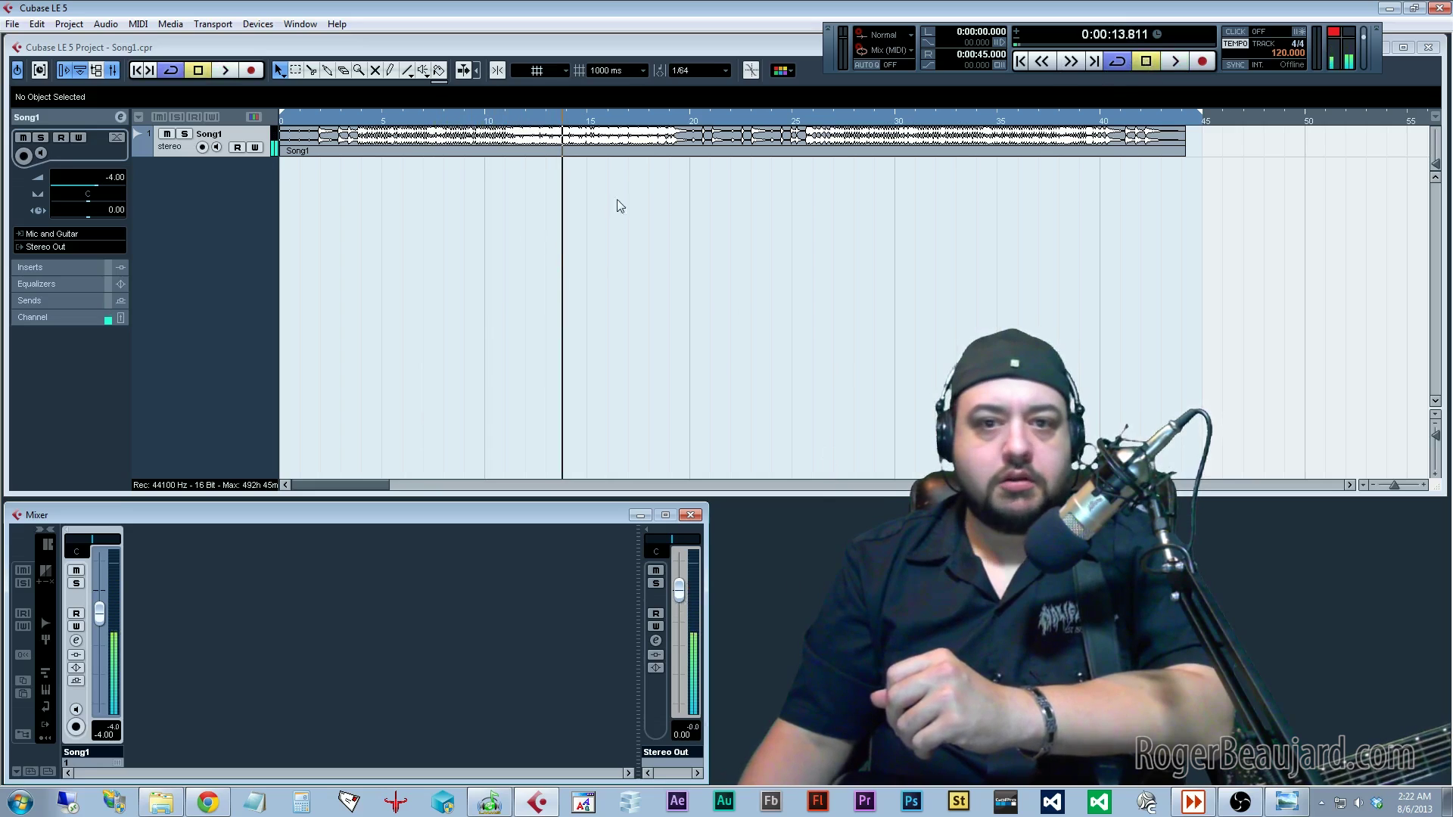
left_click(1024, 65)
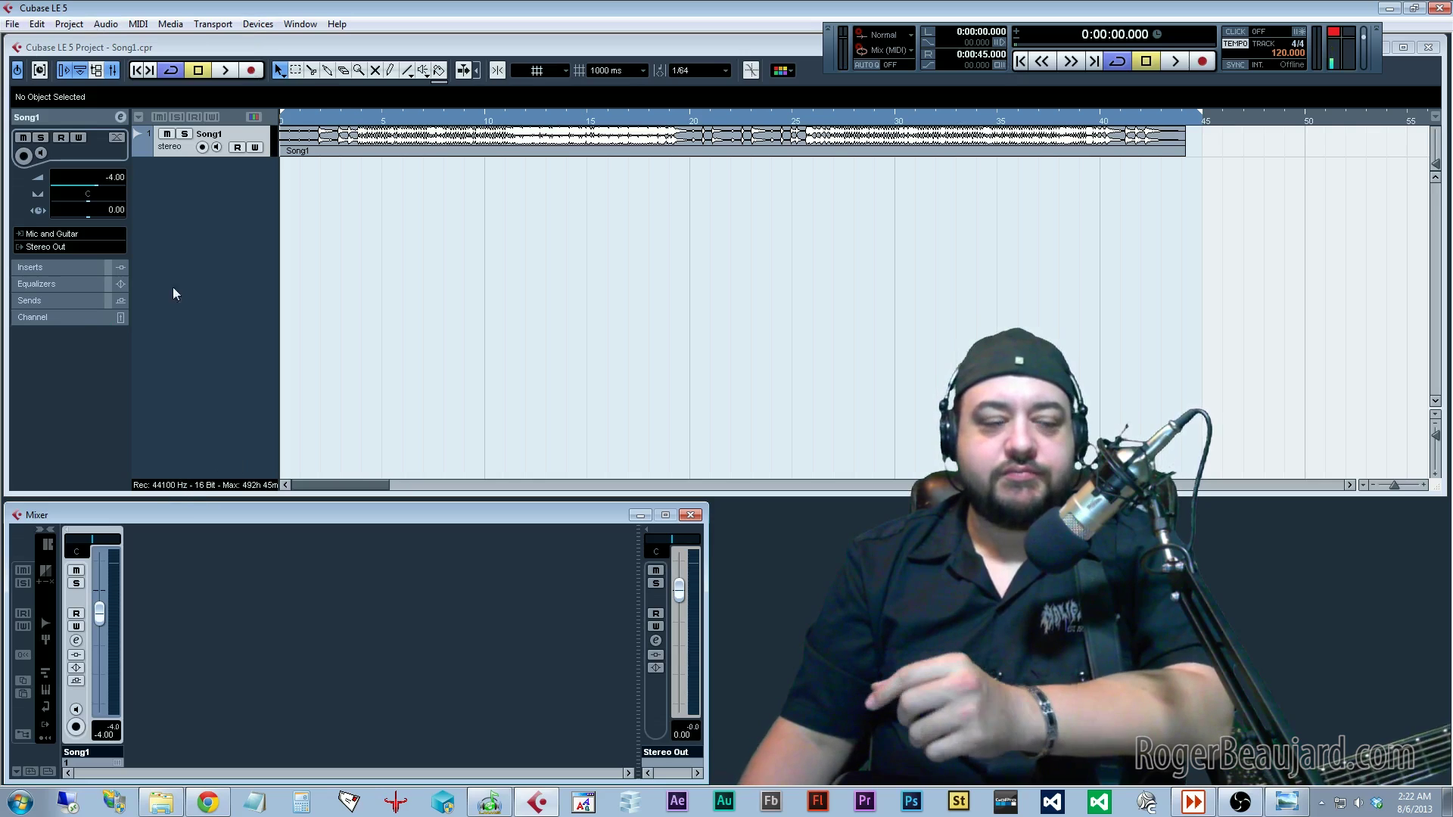
Review the sample rate and record format in Project Setup, and close it without changes.
left_click(70, 24)
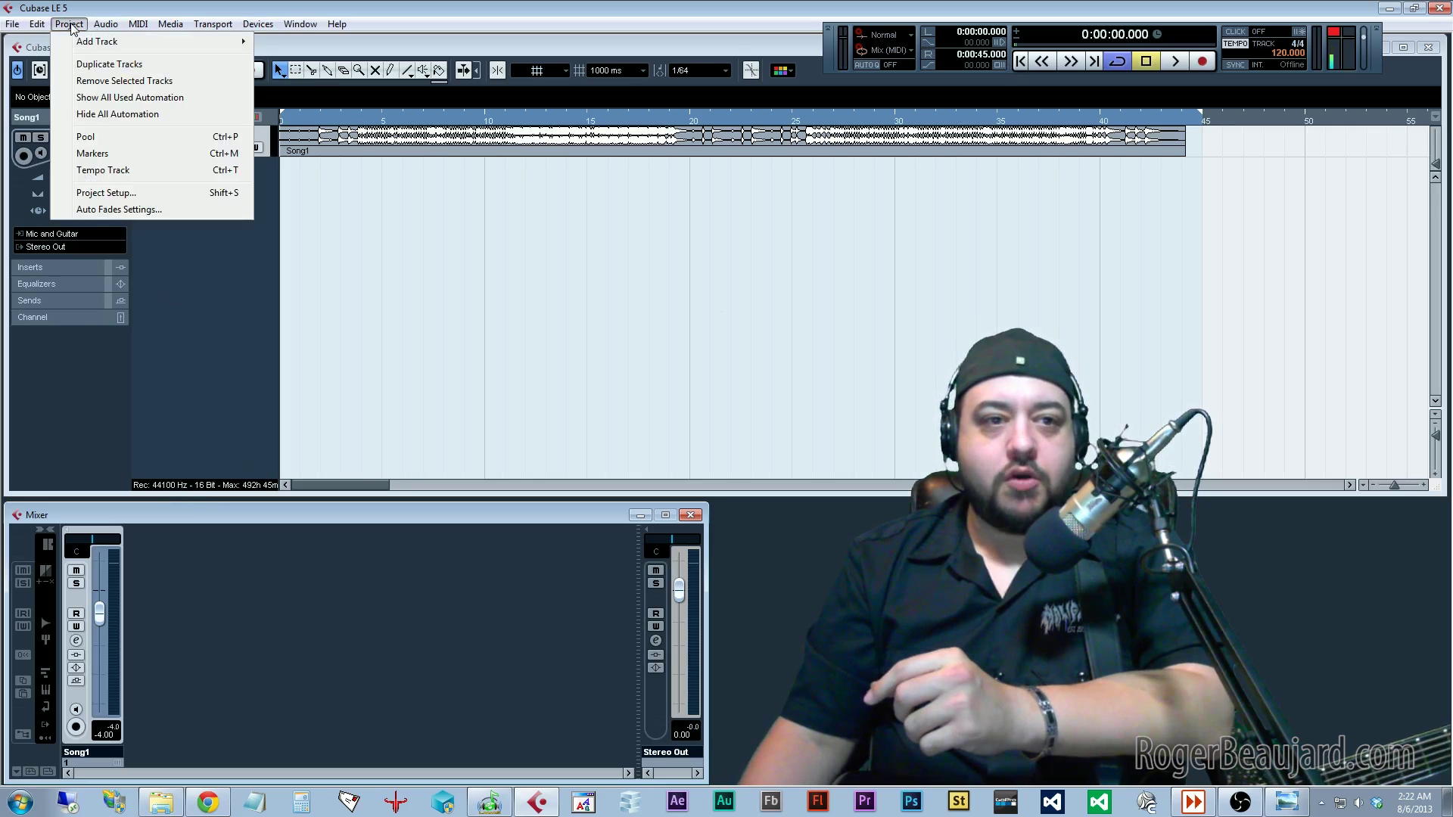
left_click(99, 194)
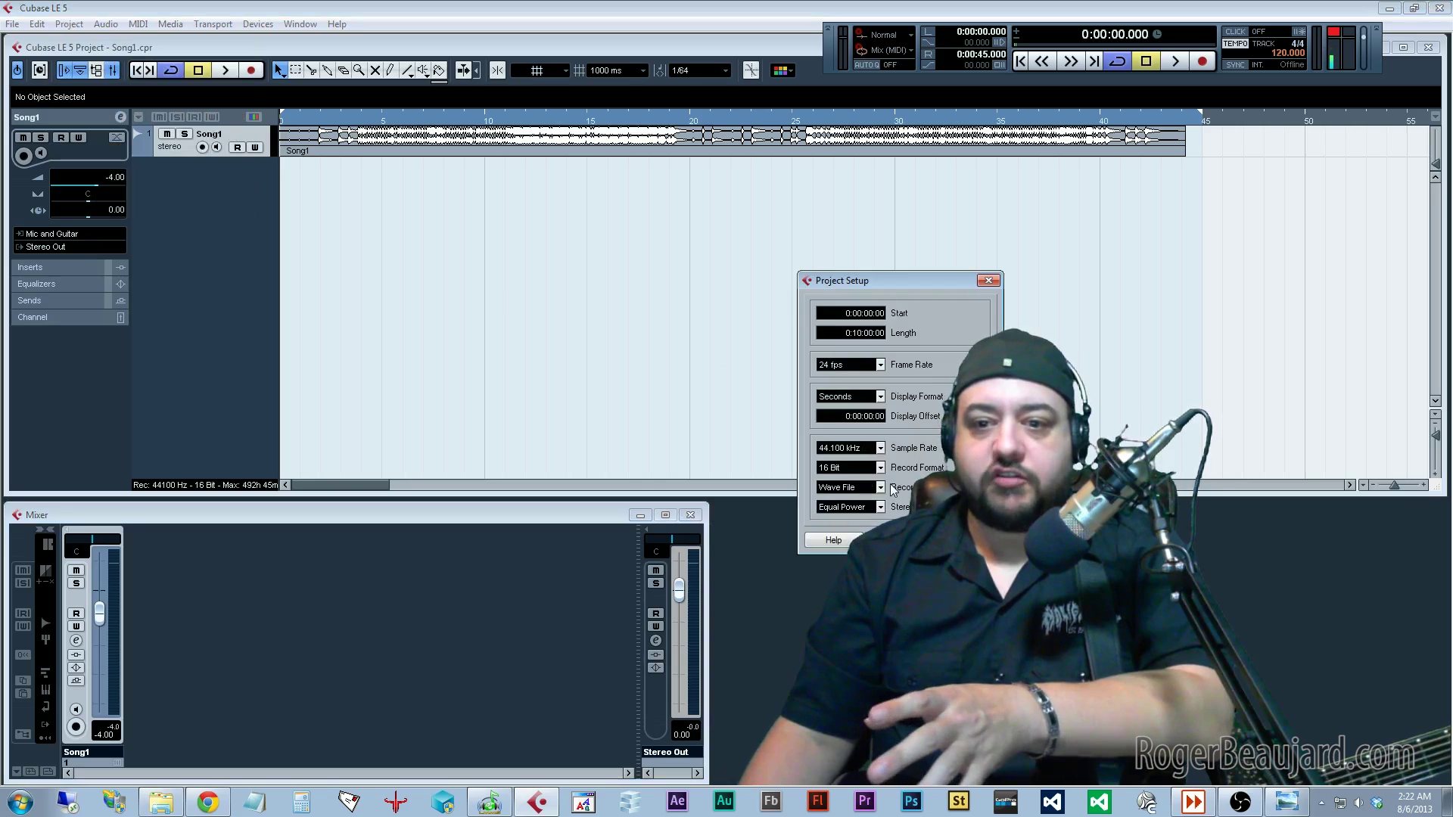
left_click(851, 468)
left_click(923, 292)
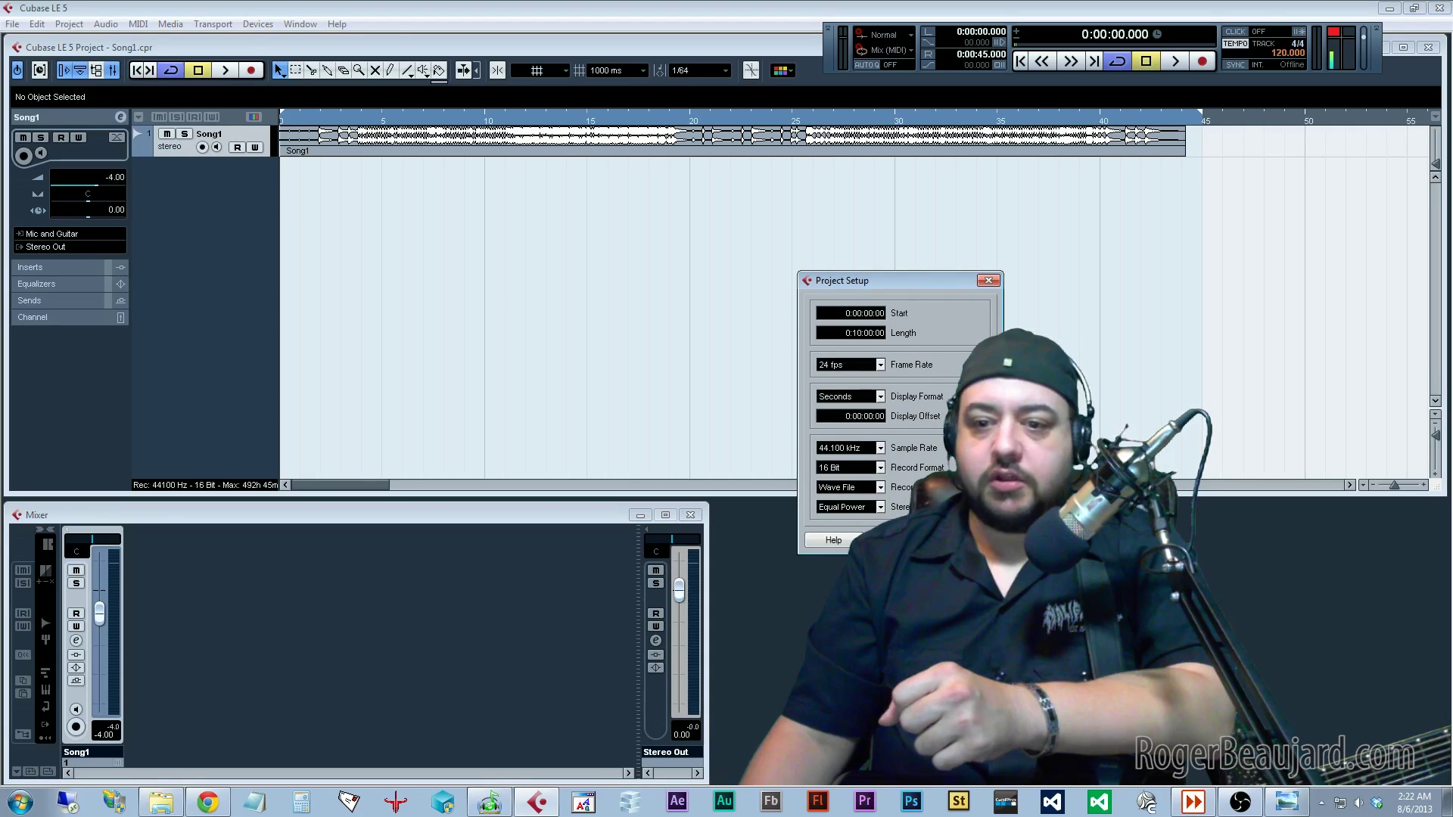
key("Escape")
Open Device Setup and review the VST Audio System's available ASIO drivers, leaving US-800 ASIO Driver selected.
left_click(250, 25)
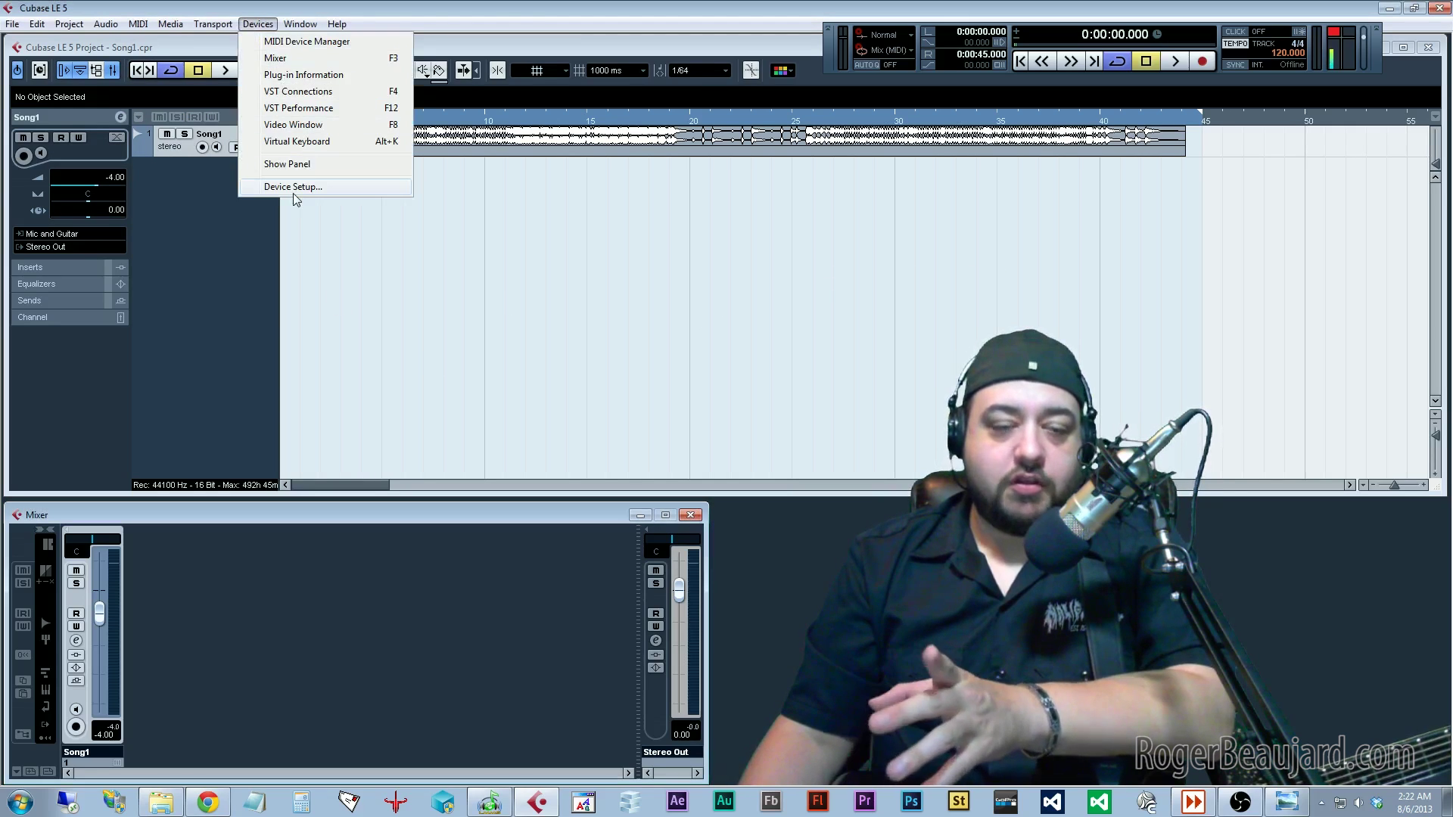
left_click(257, 24)
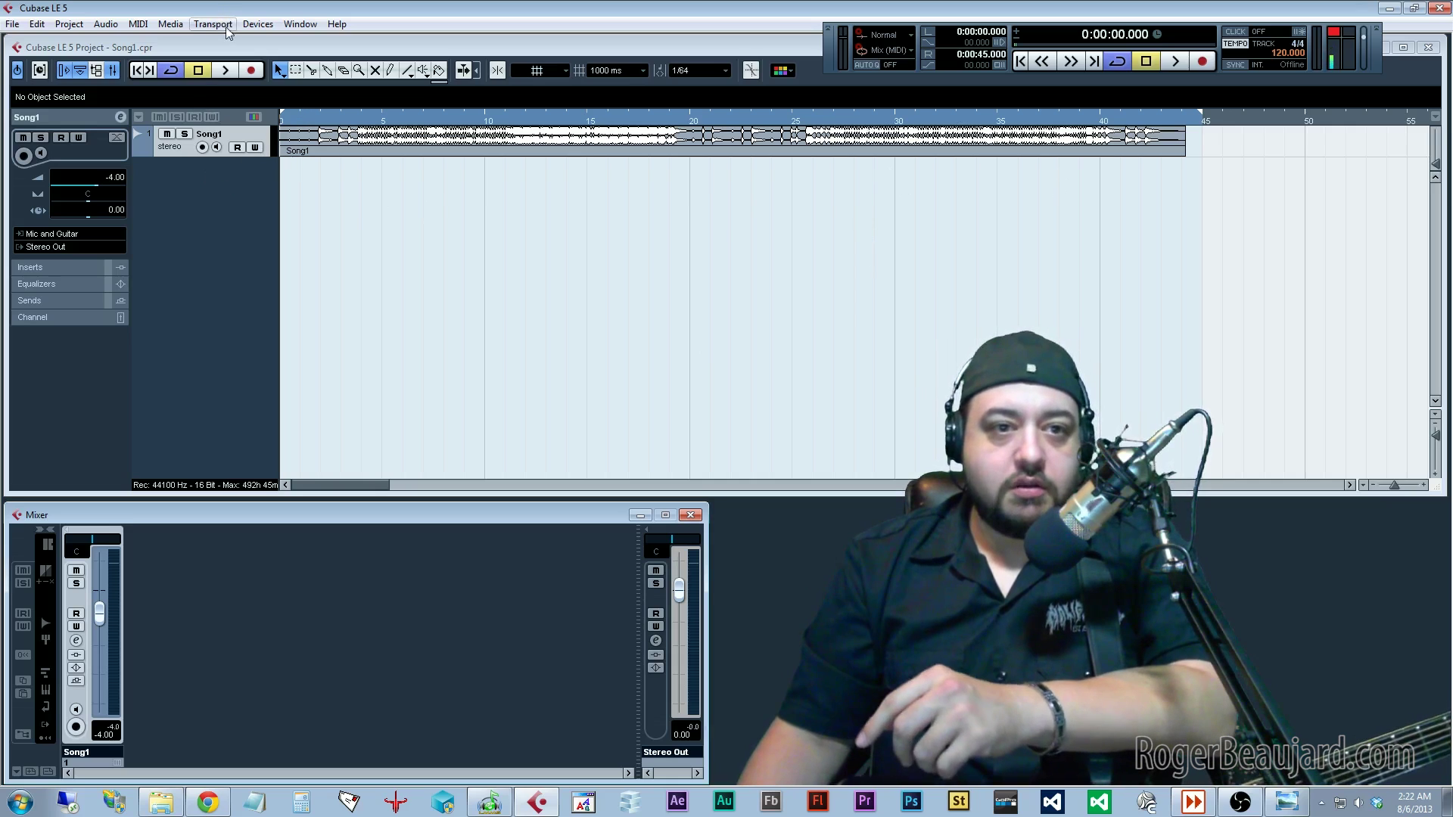
left_click(258, 25)
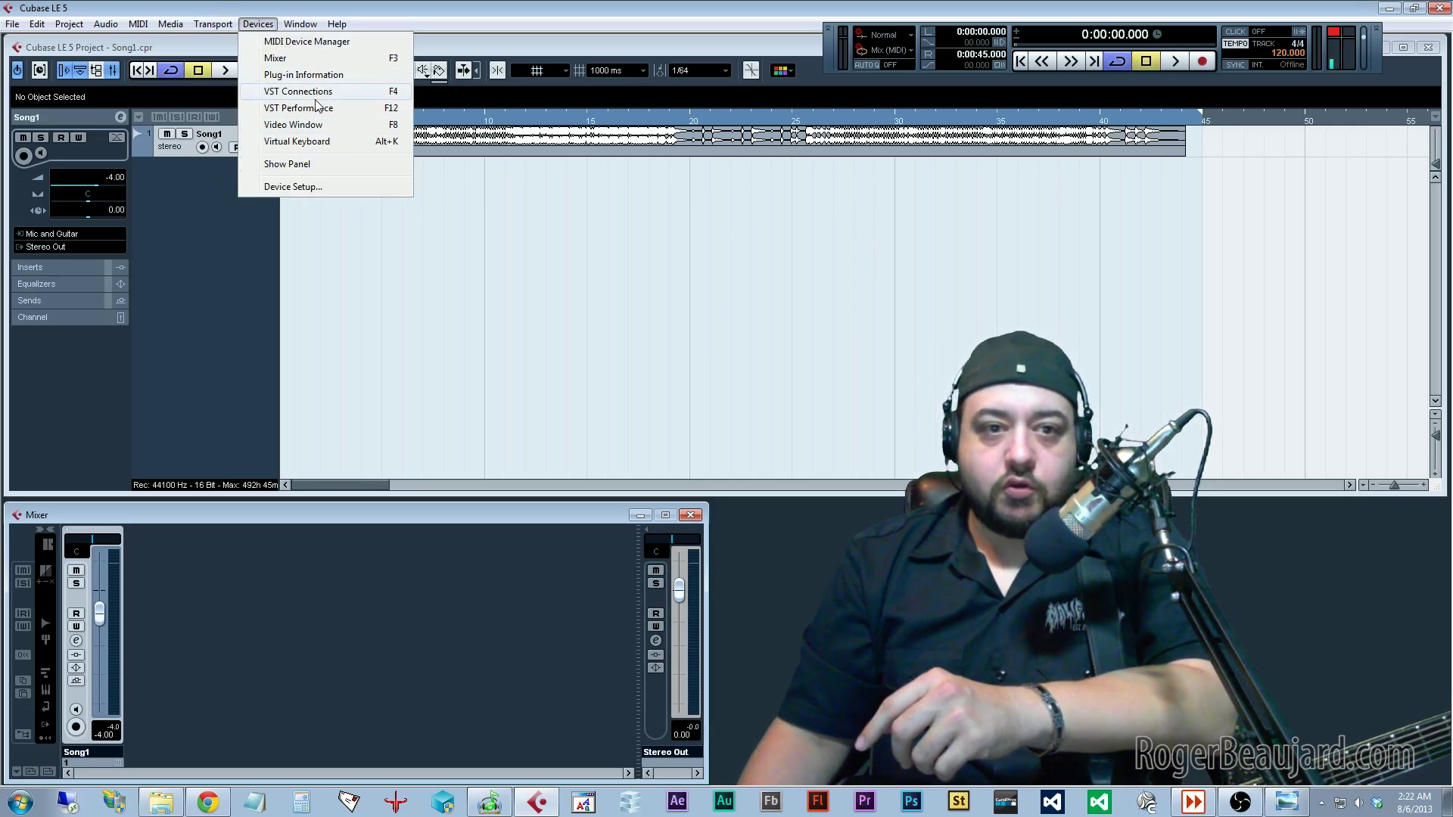
left_click(316, 188)
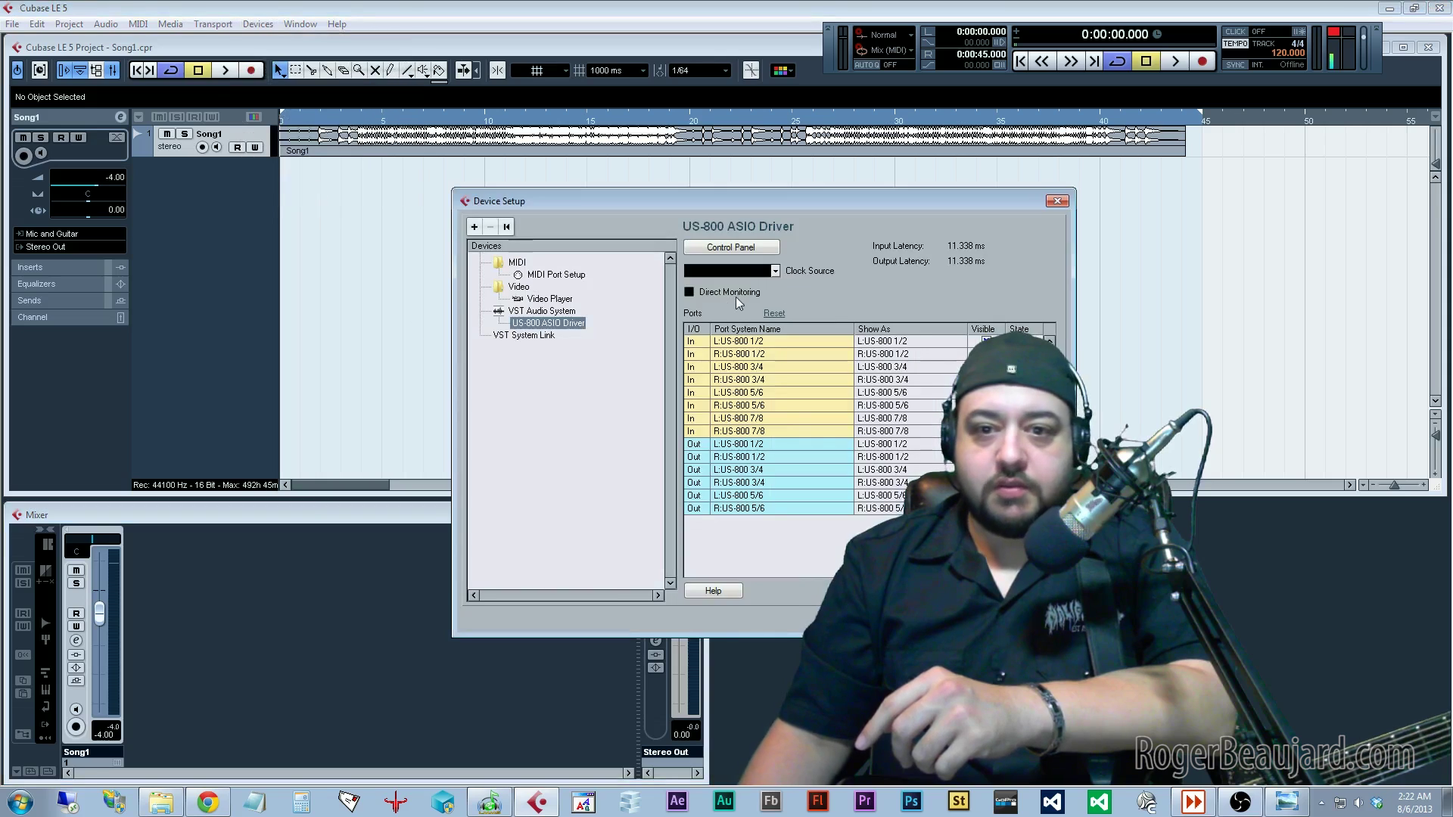
left_click(560, 311)
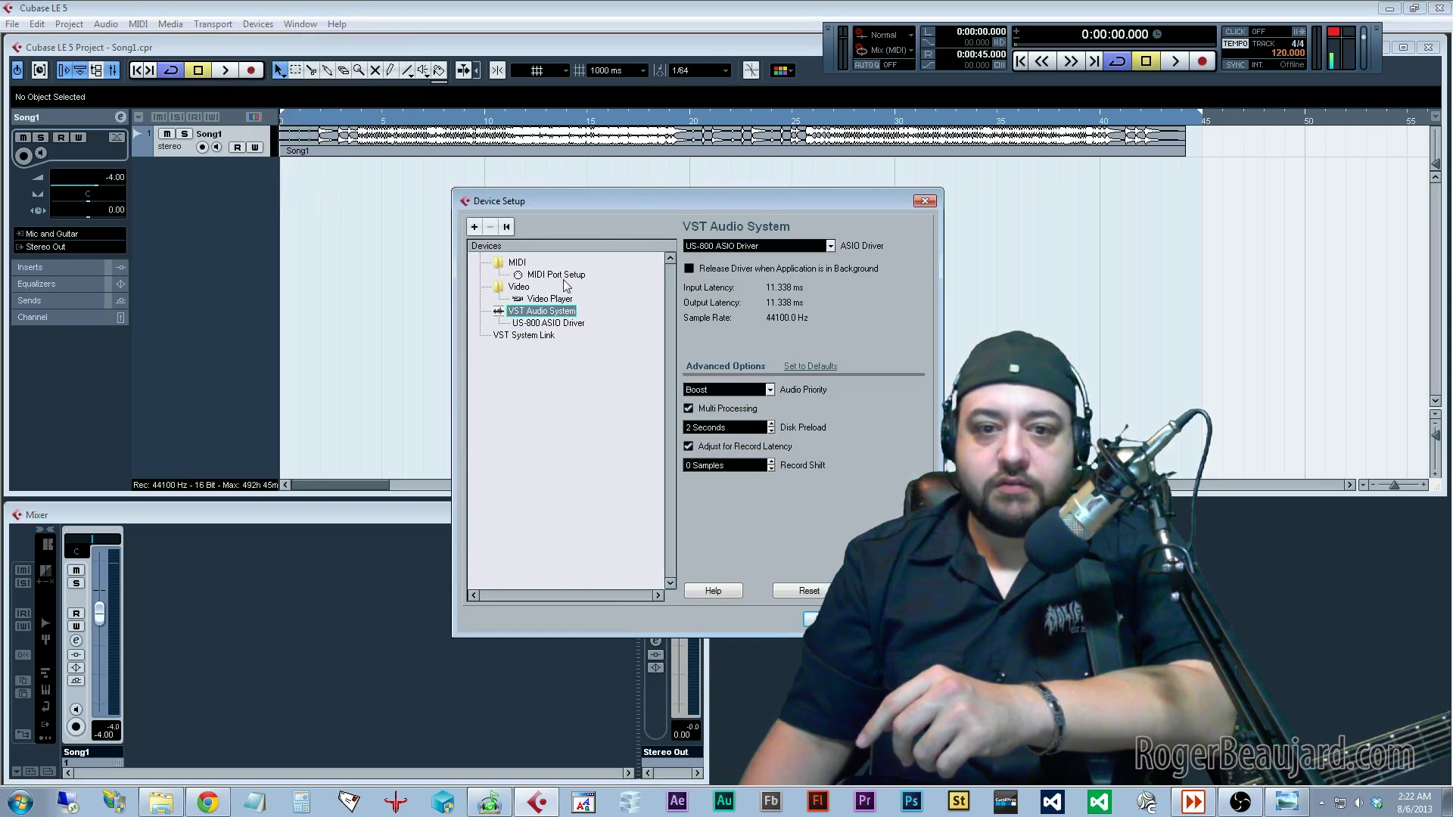
mouse_move(654, 198)
left_mouse_down()
mouse_move(648, 162)
mouse_move(656, 186)
left_mouse_up()
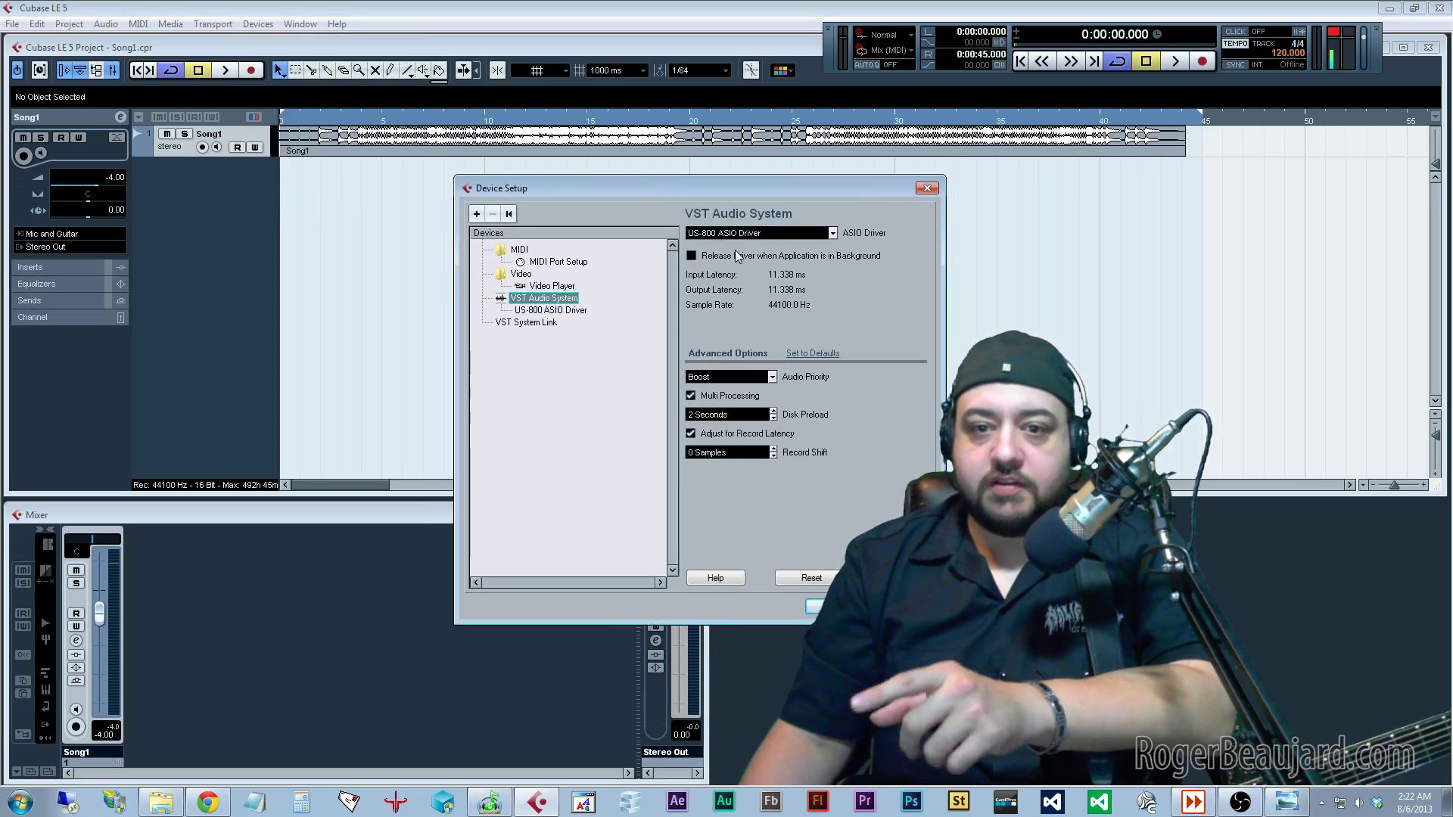
left_click(832, 234)
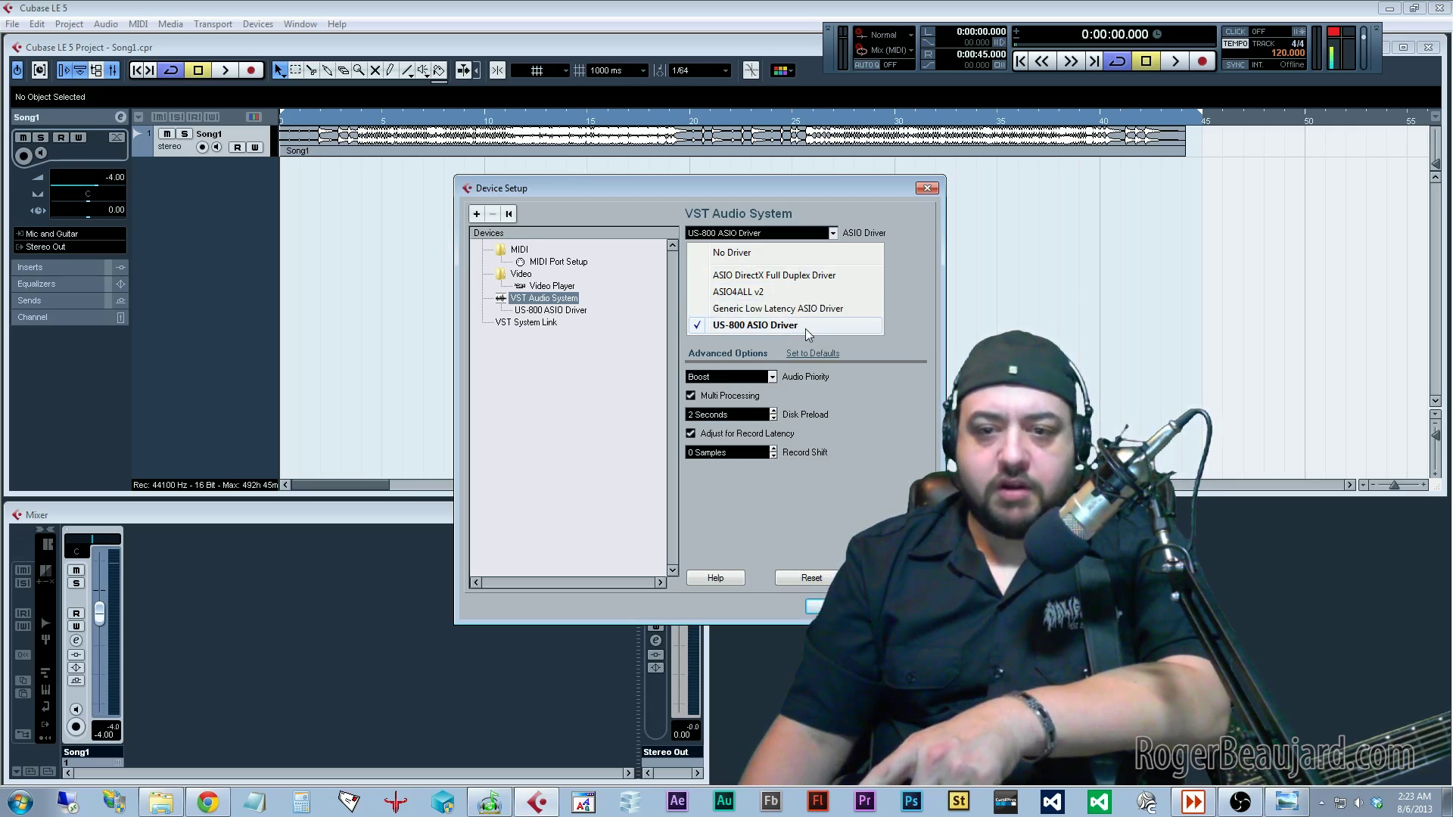
left_click(809, 194)
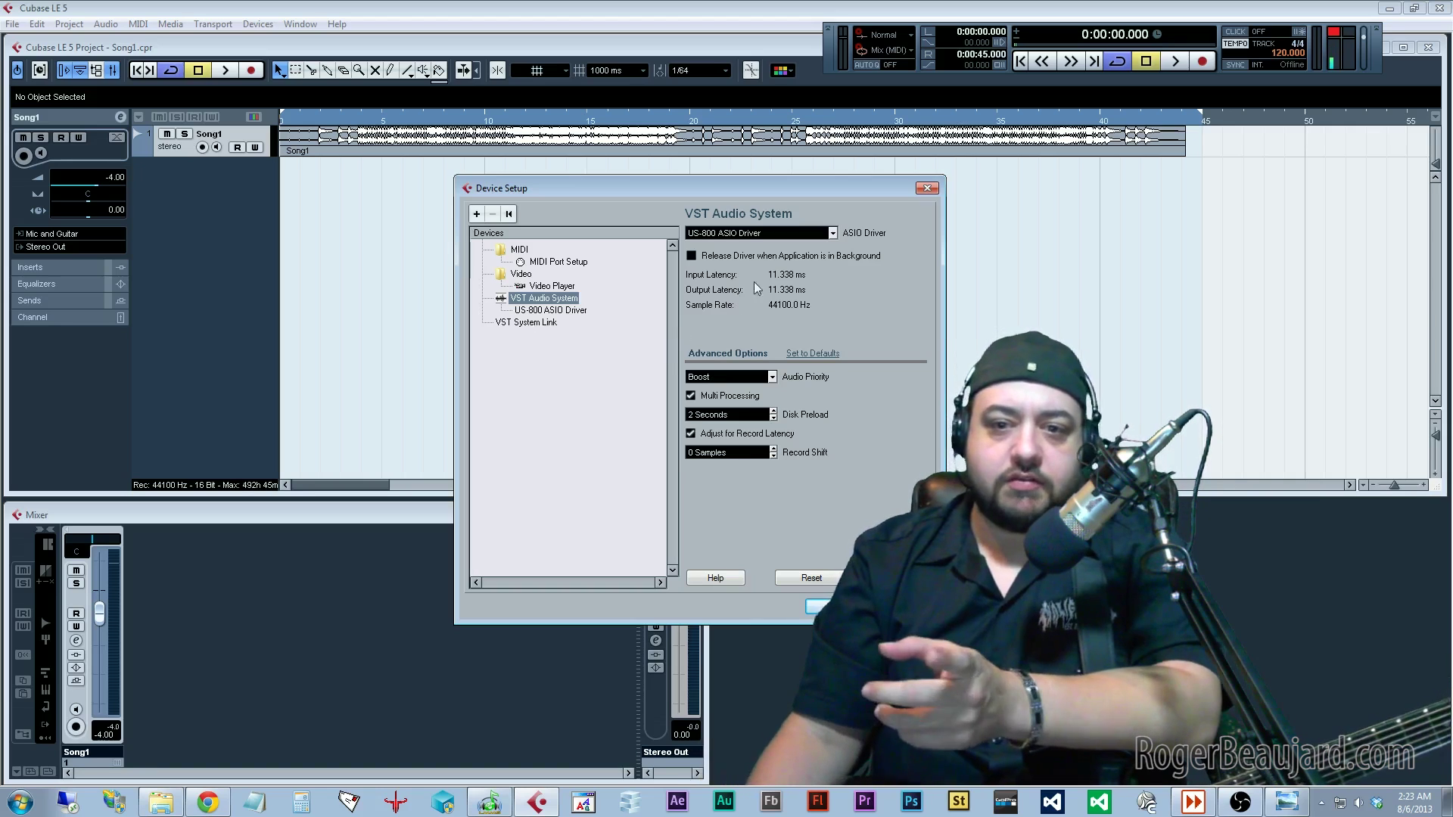
Review the US-800 ASIO Driver's ports and the VST Audio System settings, and close Device Setup without changes.
left_click(550, 311)
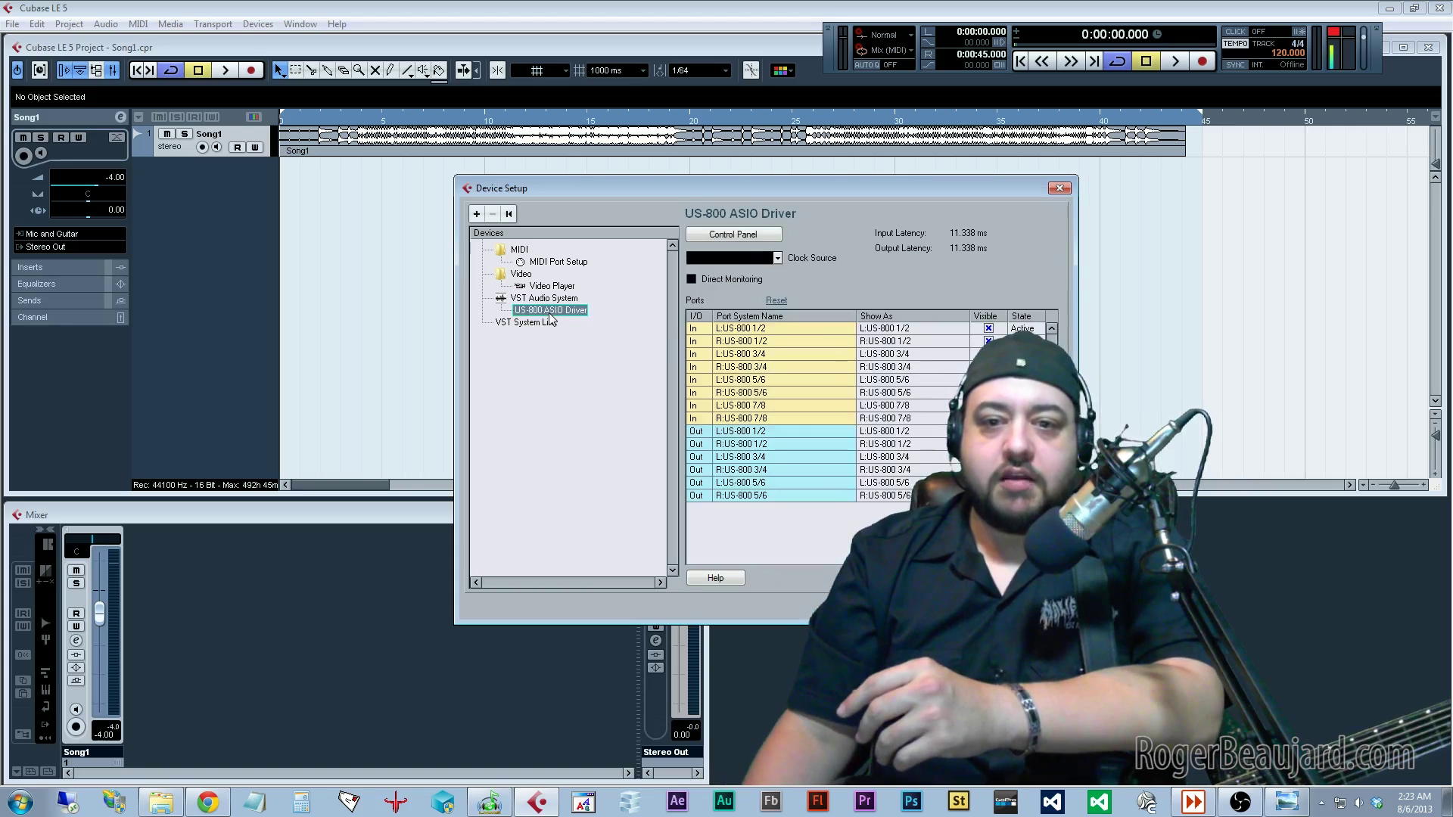
left_click(557, 299)
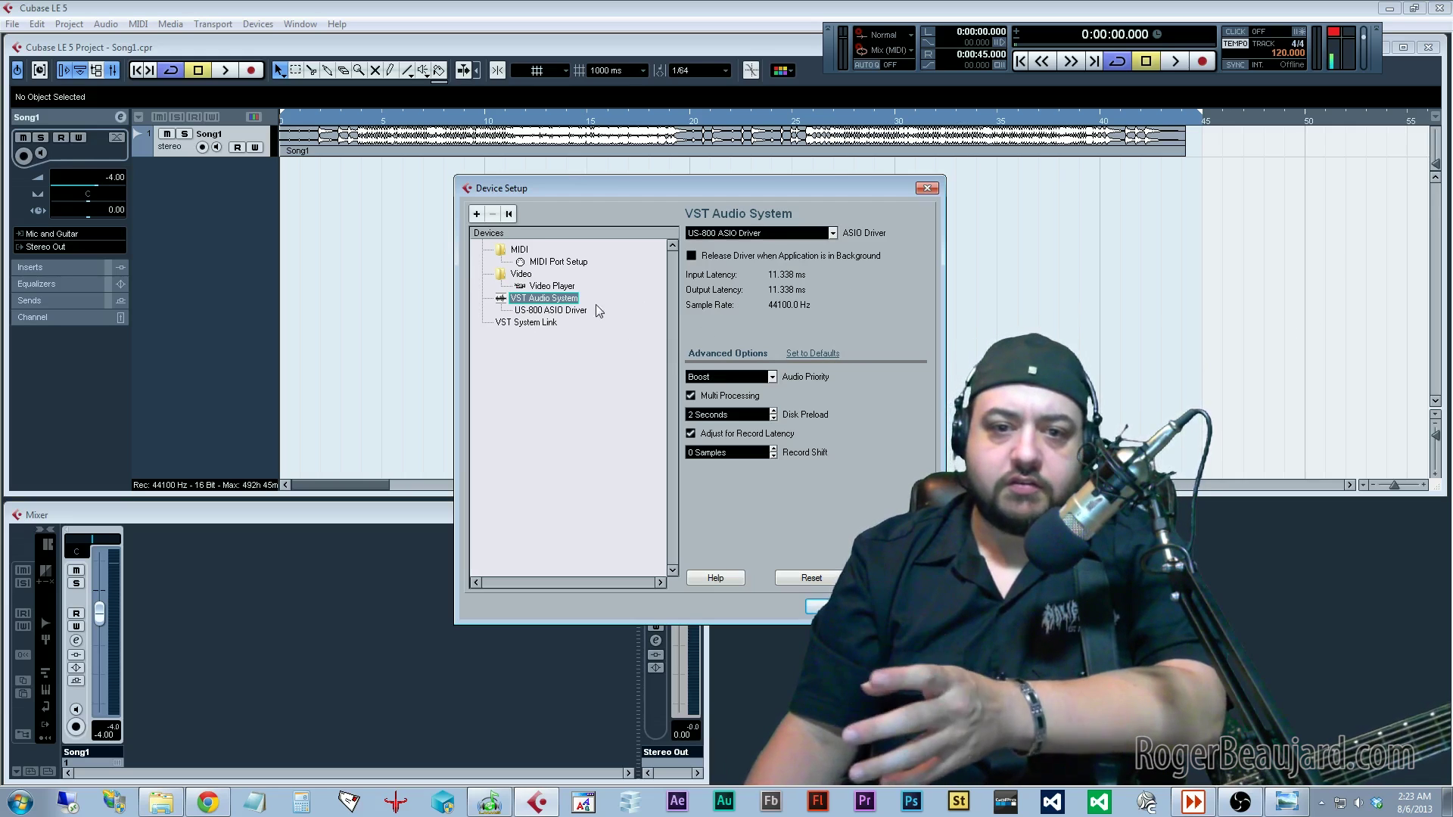
left_click(536, 310)
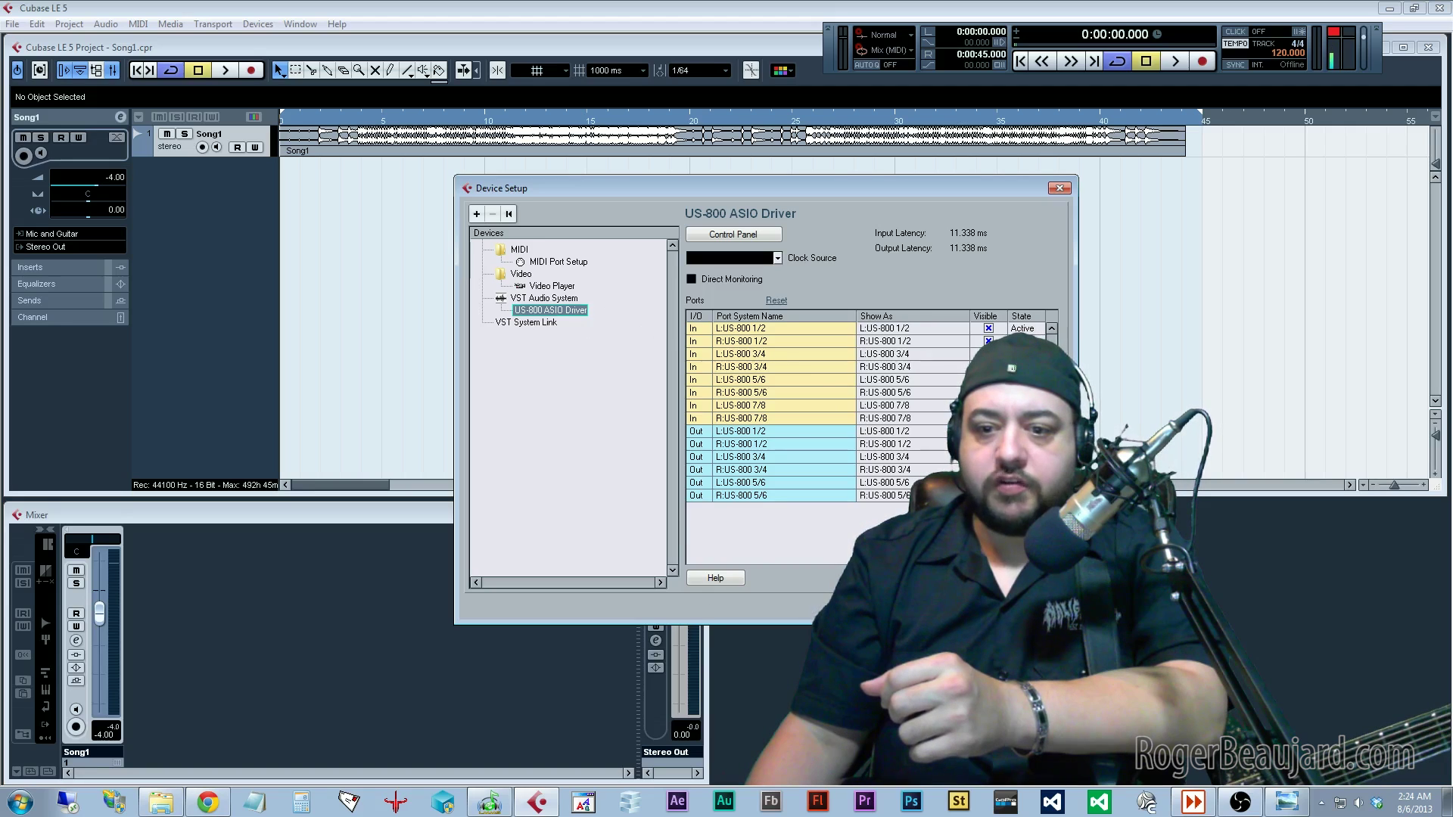
key("Return")
Open VST Connections and review the output and input buses, including the device ports available for Mic and Guitar's left channel.
left_click(248, 30)
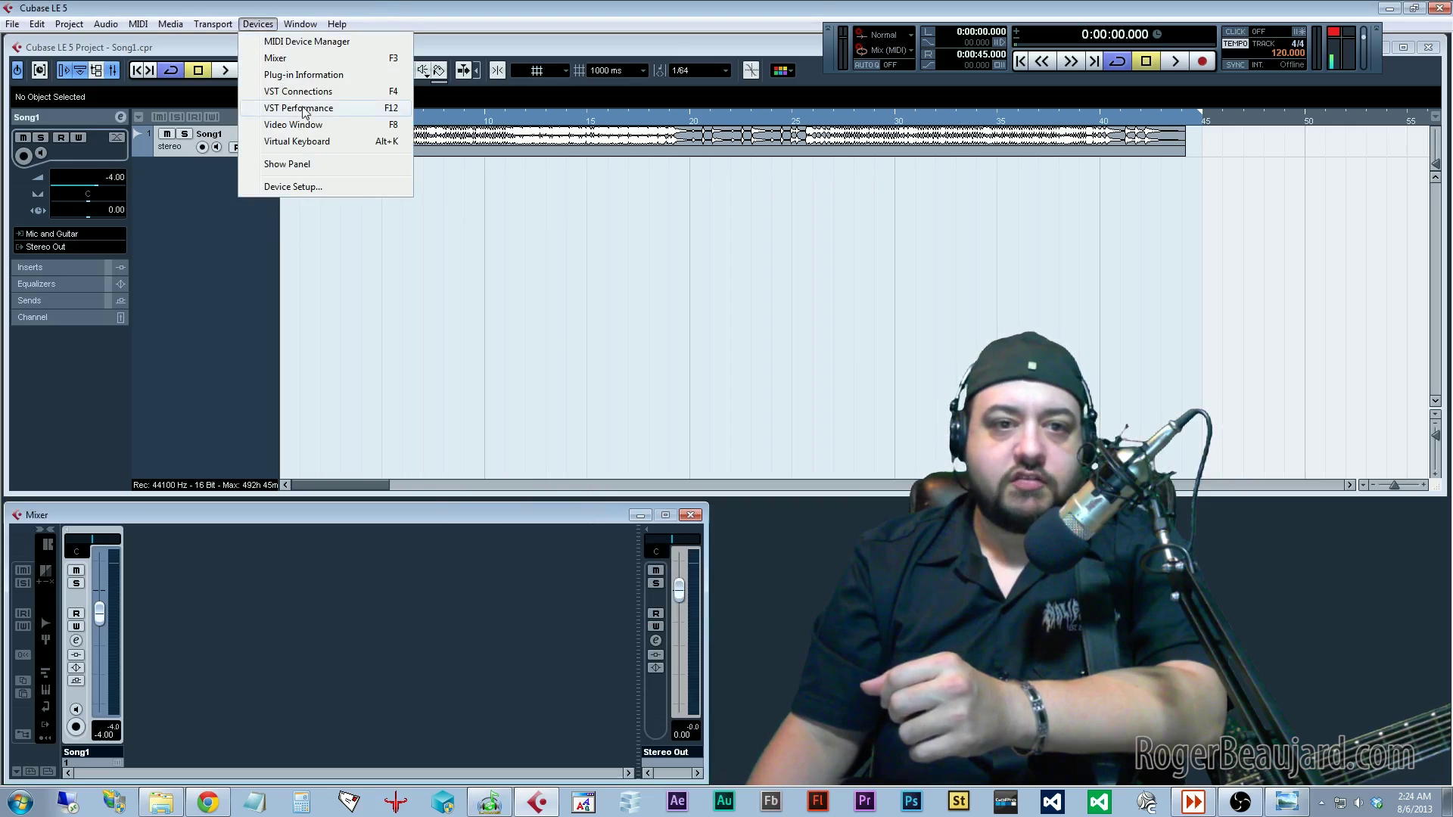
left_click(306, 88)
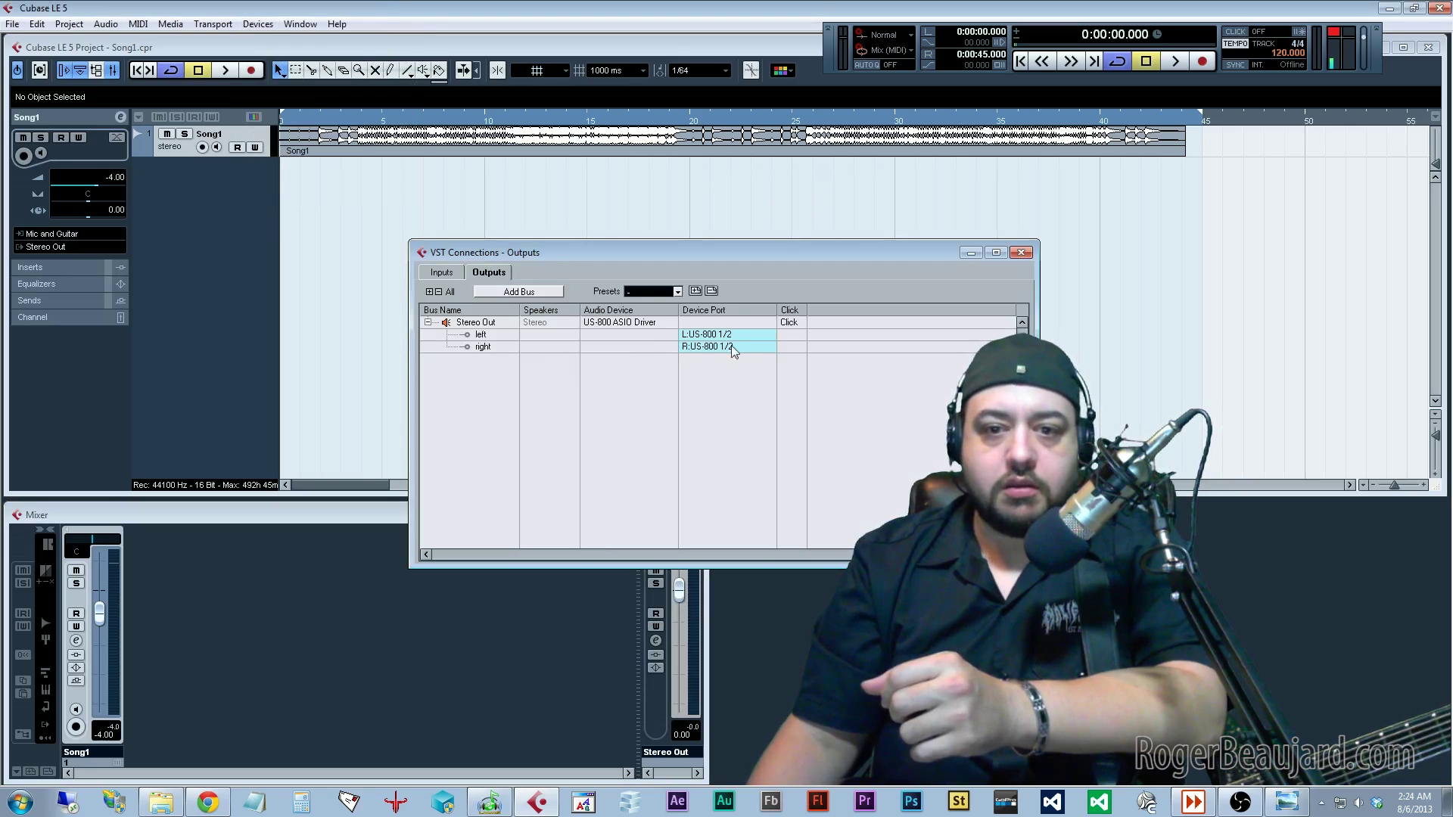
left_click(438, 274)
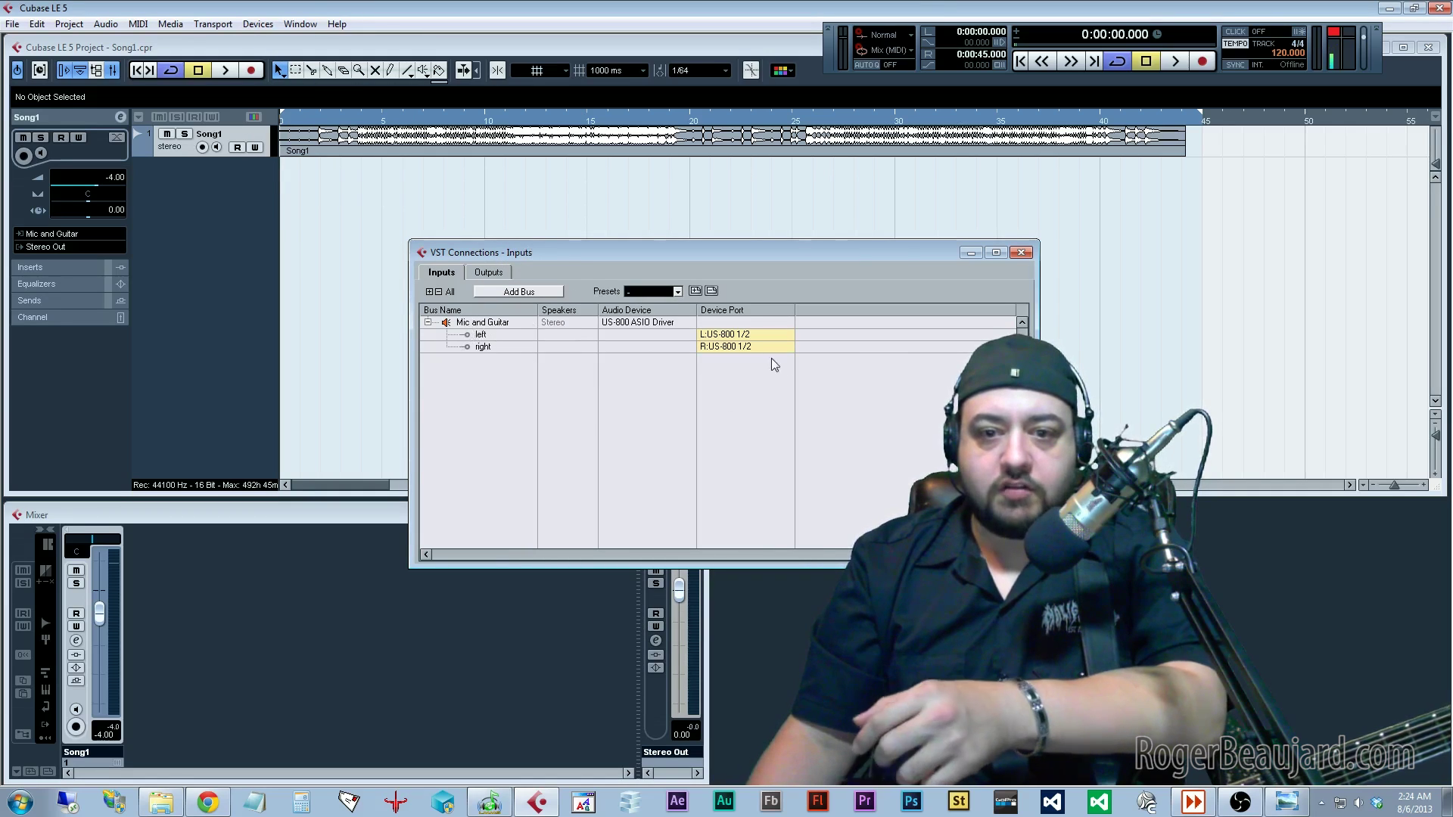
left_click(741, 336)
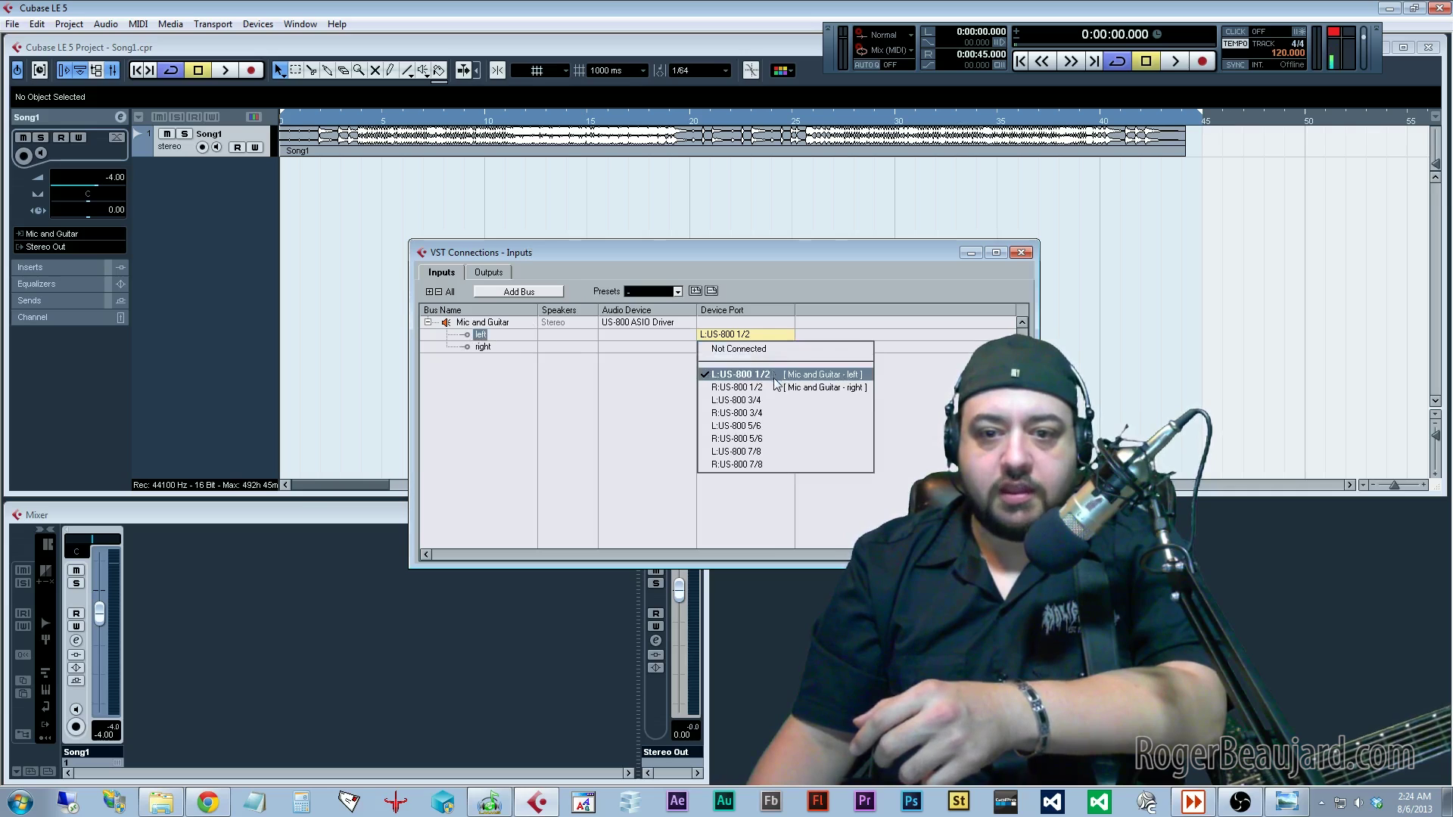
left_click(598, 421)
Add one stereo input bus in VST Connections.
left_click(519, 292)
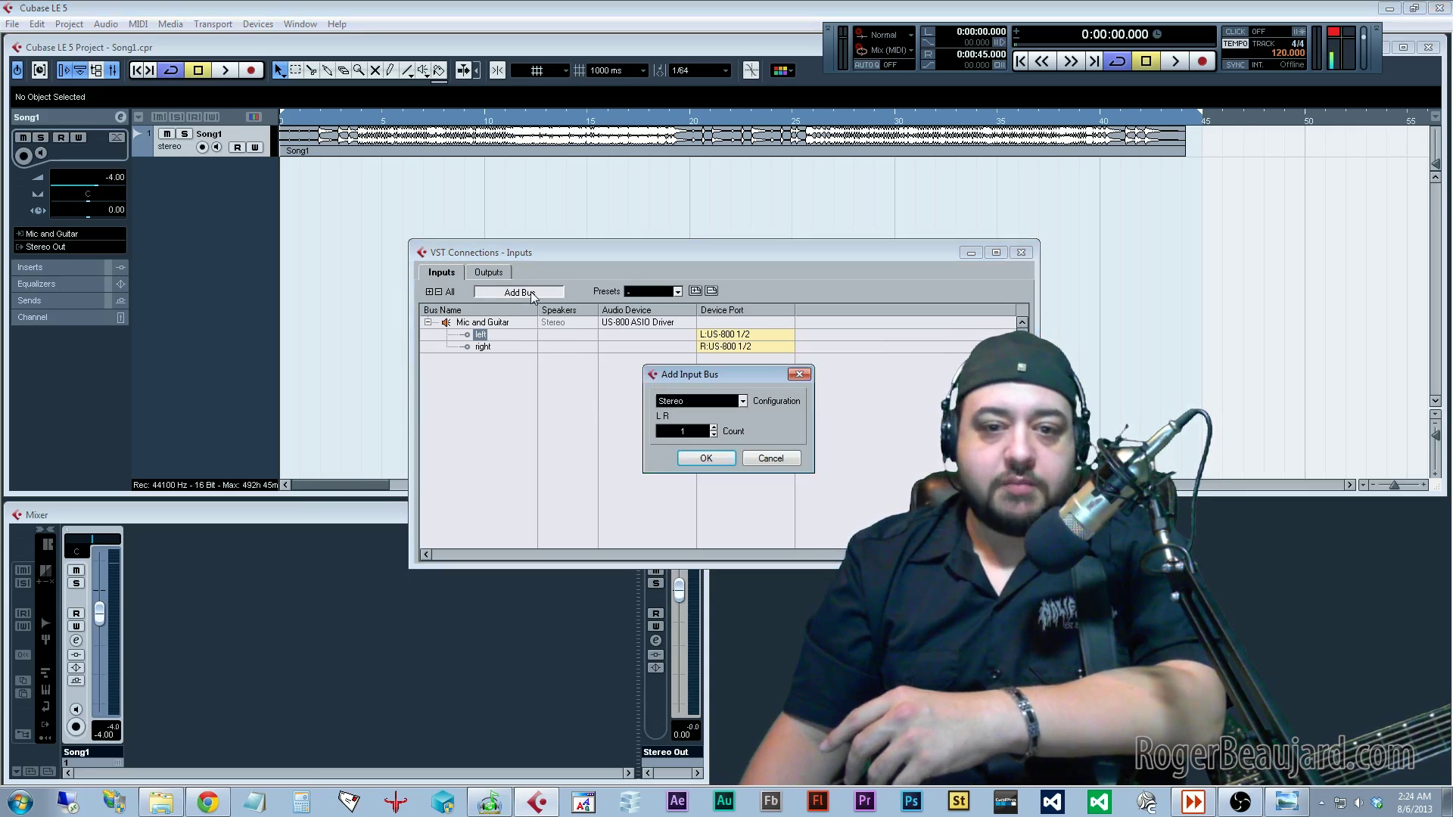
left_click(706, 459)
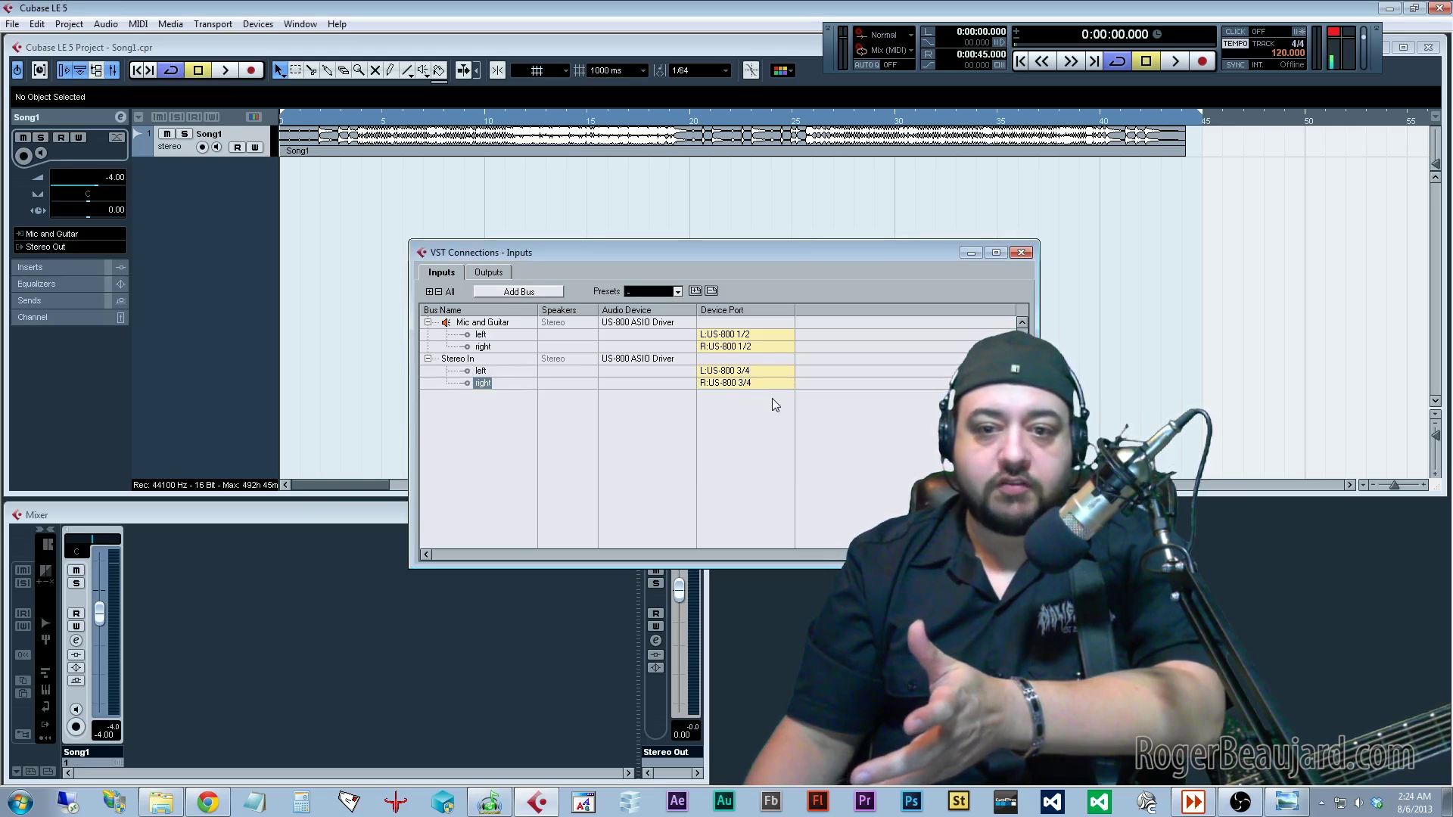
Examine the options for adding an output bus, cancel without adding one, and close VST Connections.
left_click(489, 273)
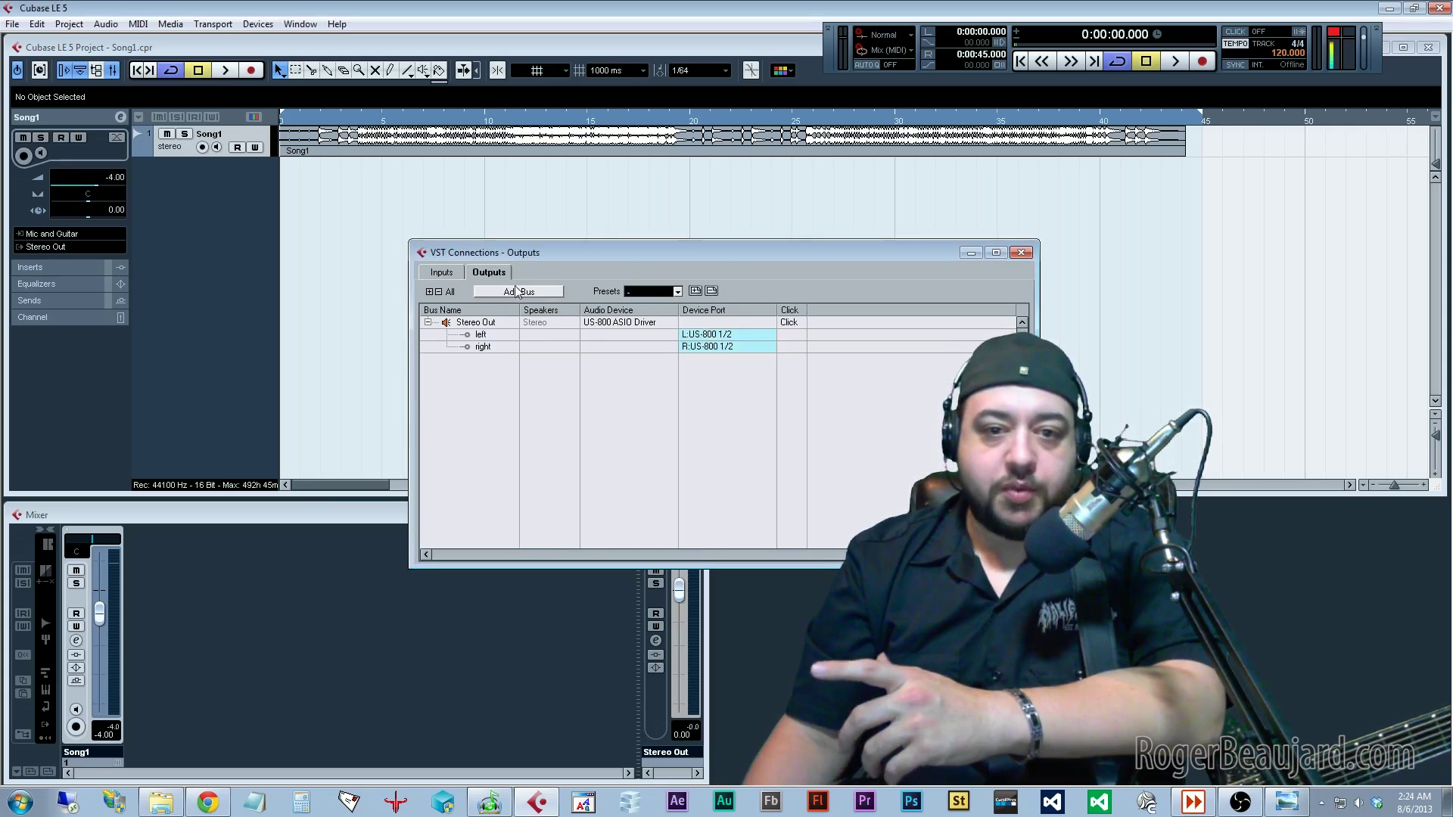
left_click(522, 295)
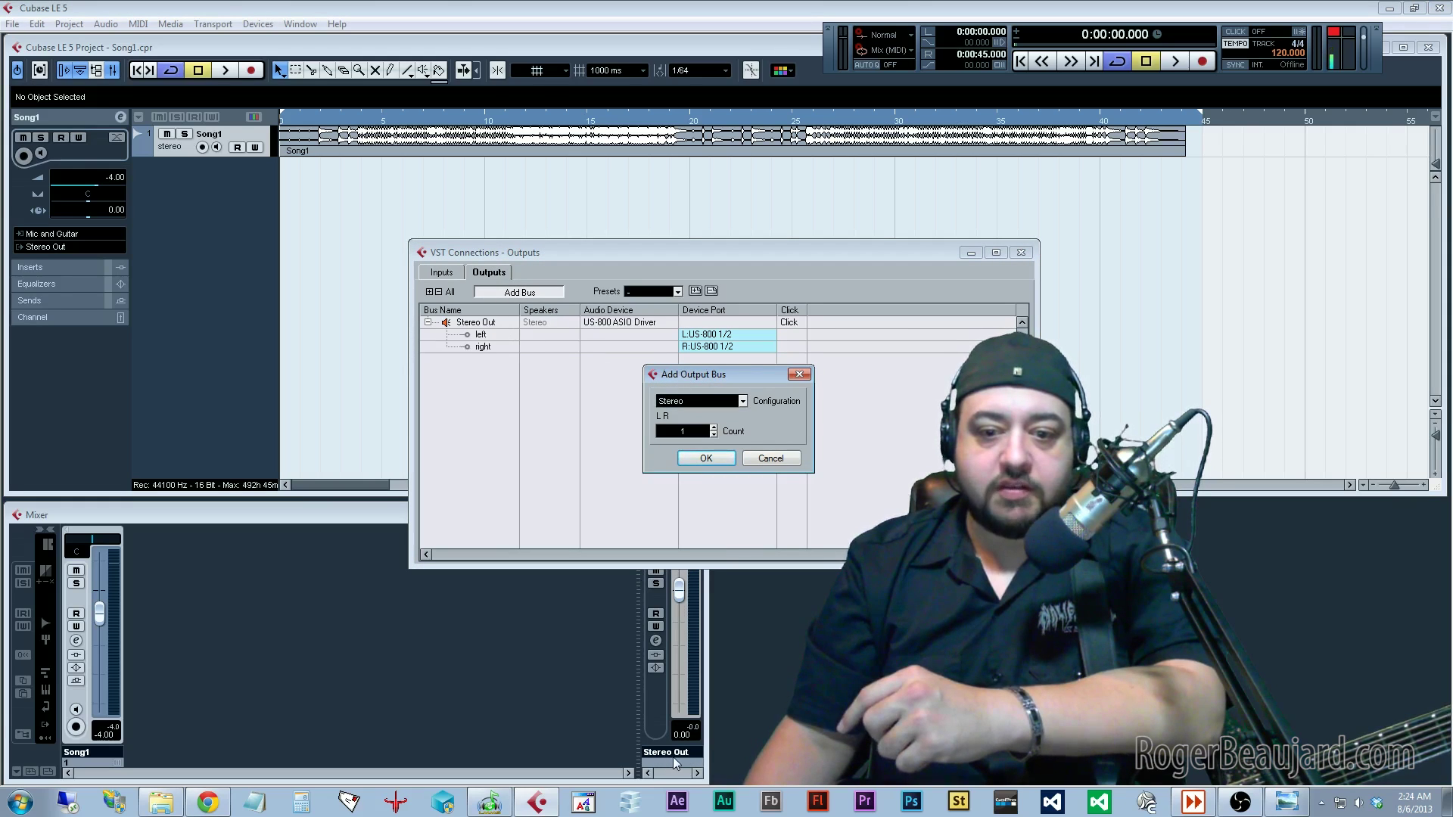
left_click(751, 176)
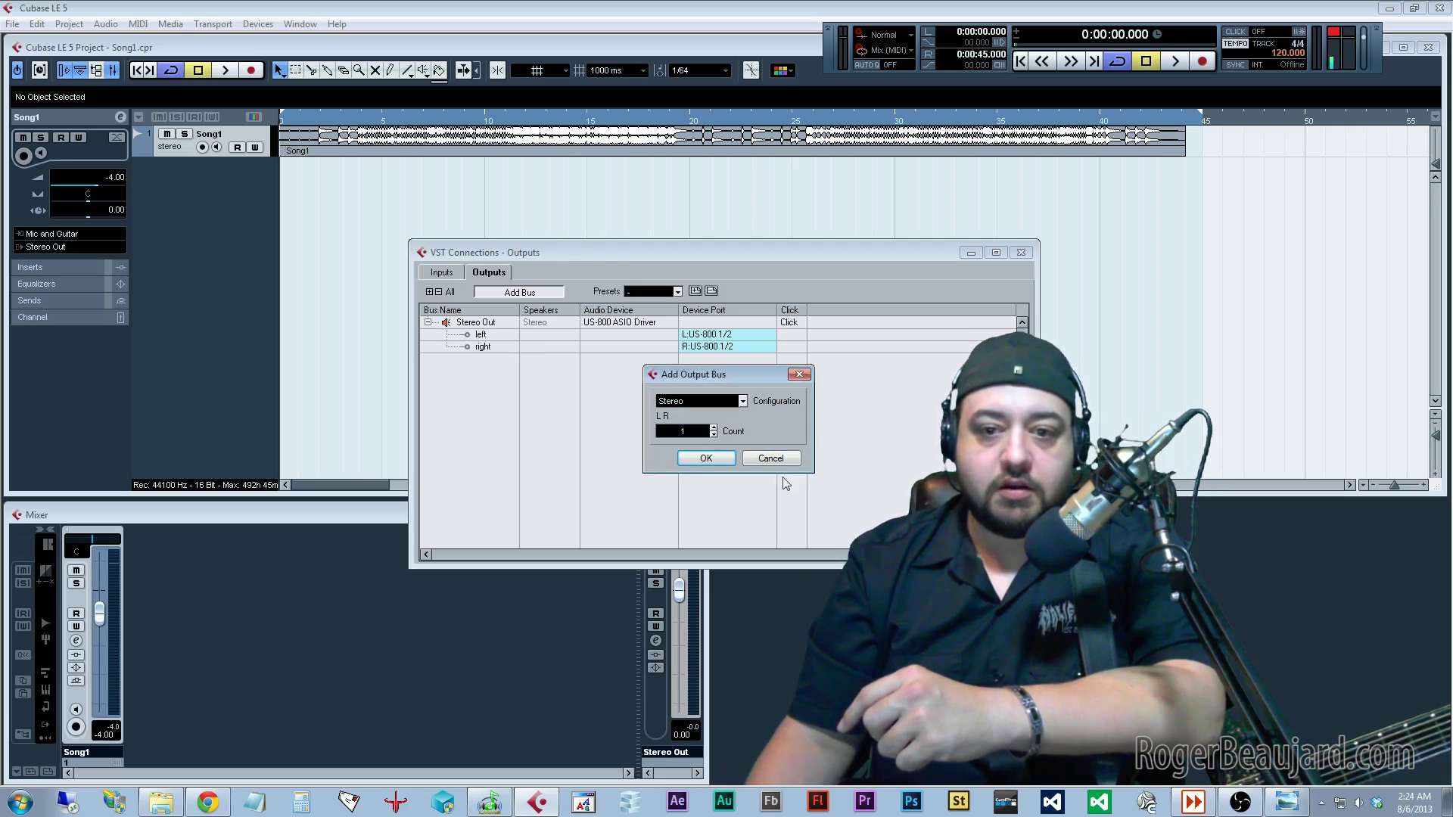
key("Escape")
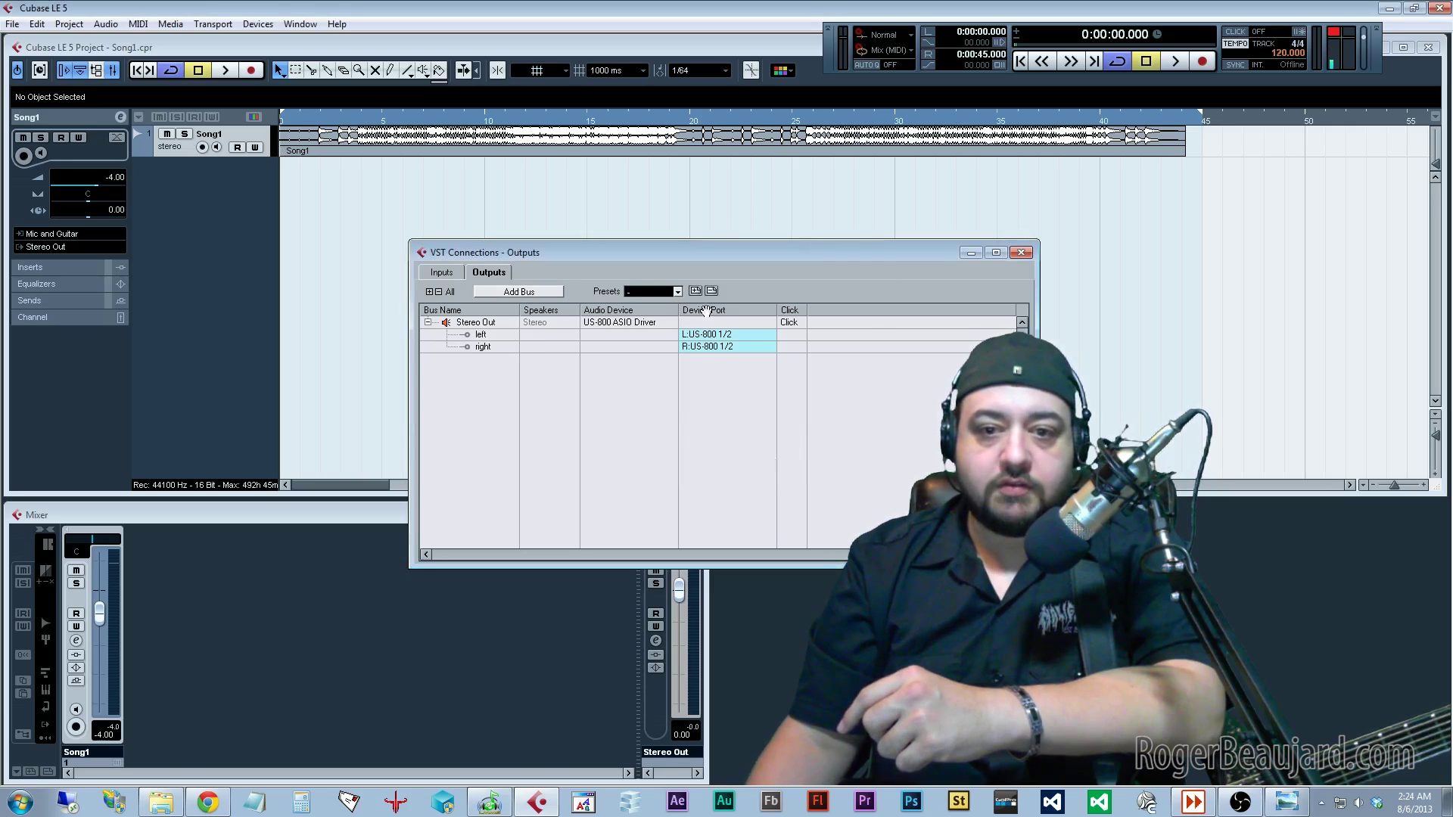
left_click(1020, 254)
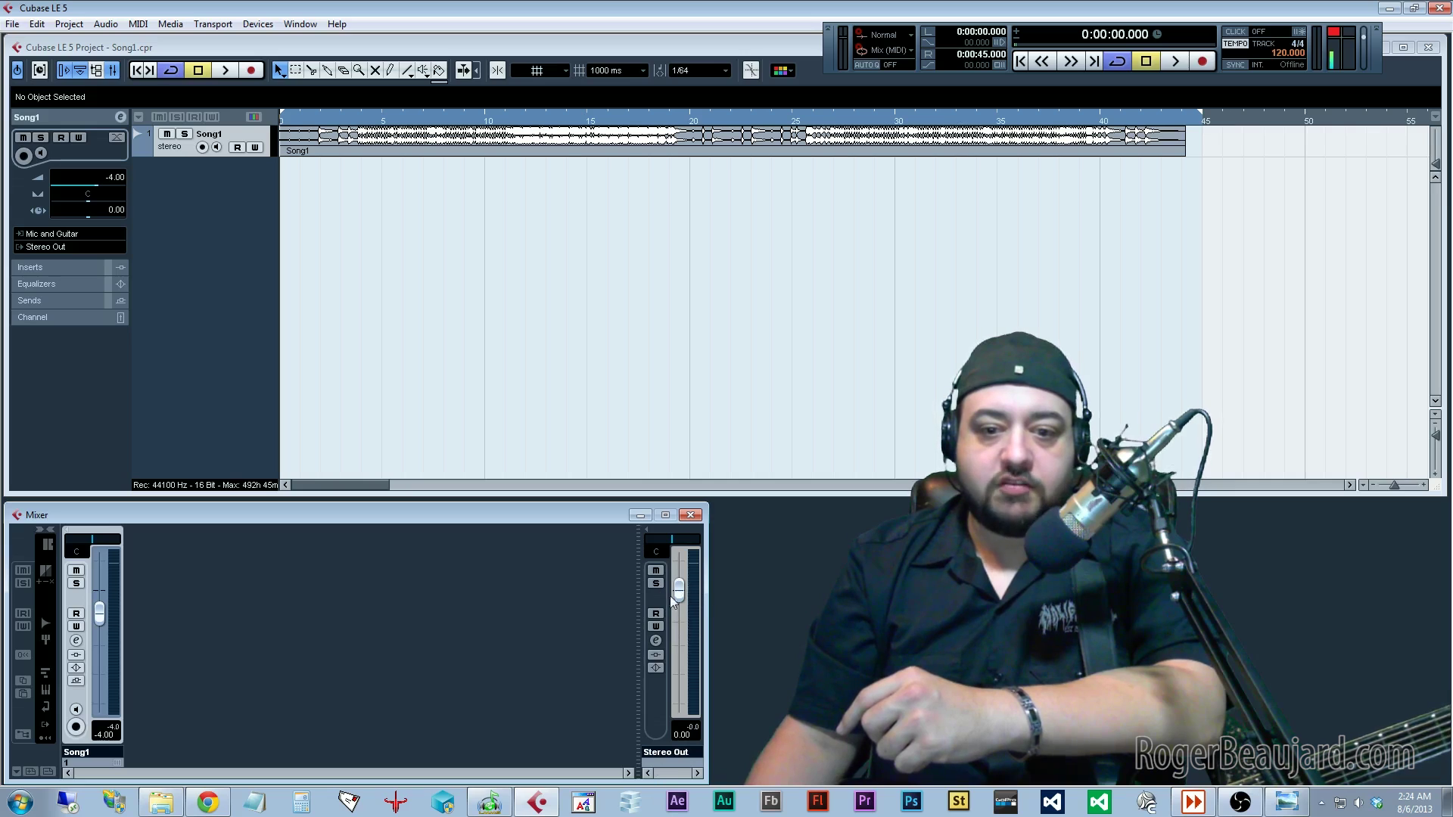
Check the output bus choices for the Song1 track, keeping Stereo Out.
left_click(170, 150)
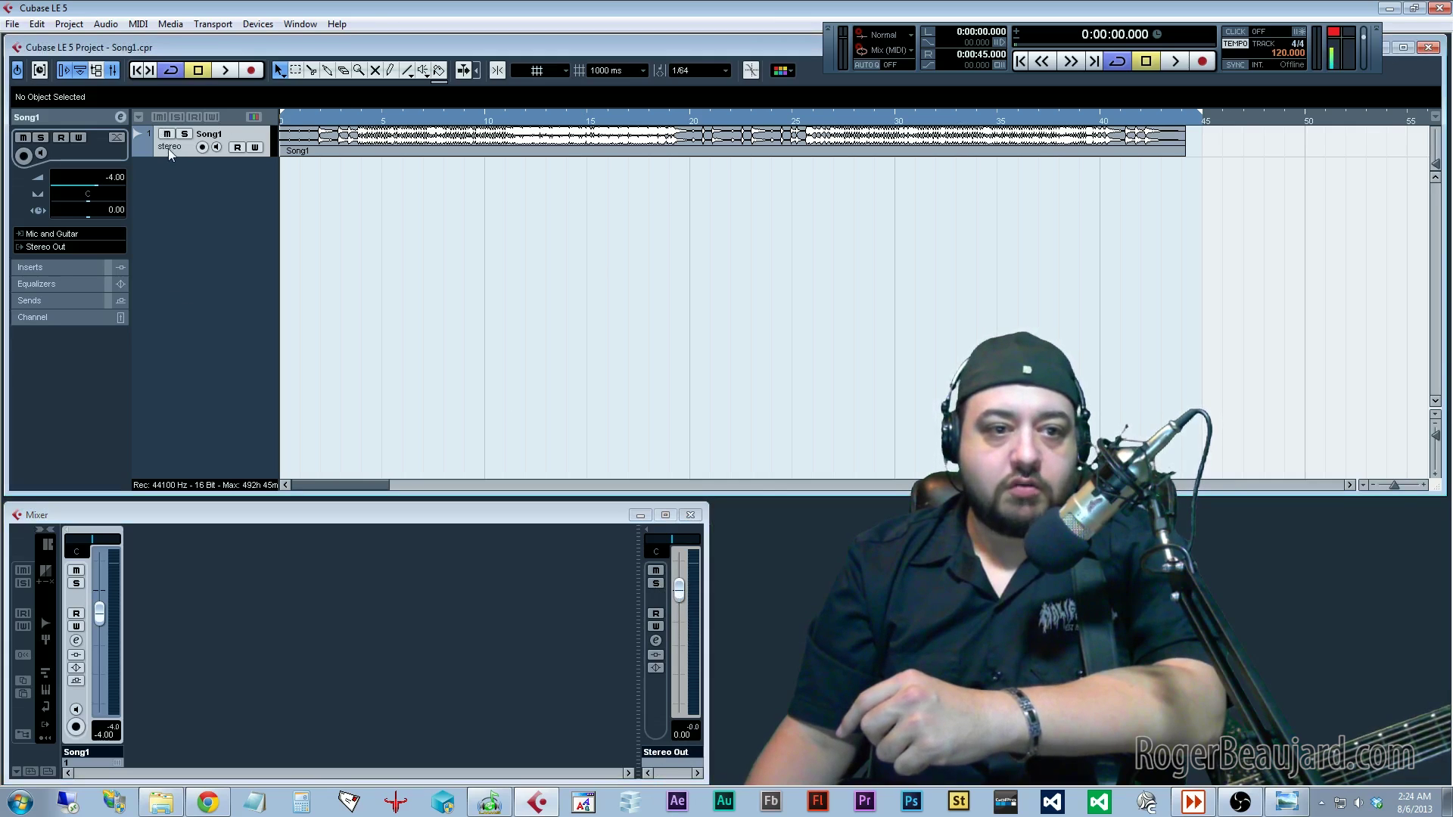
left_click(42, 247)
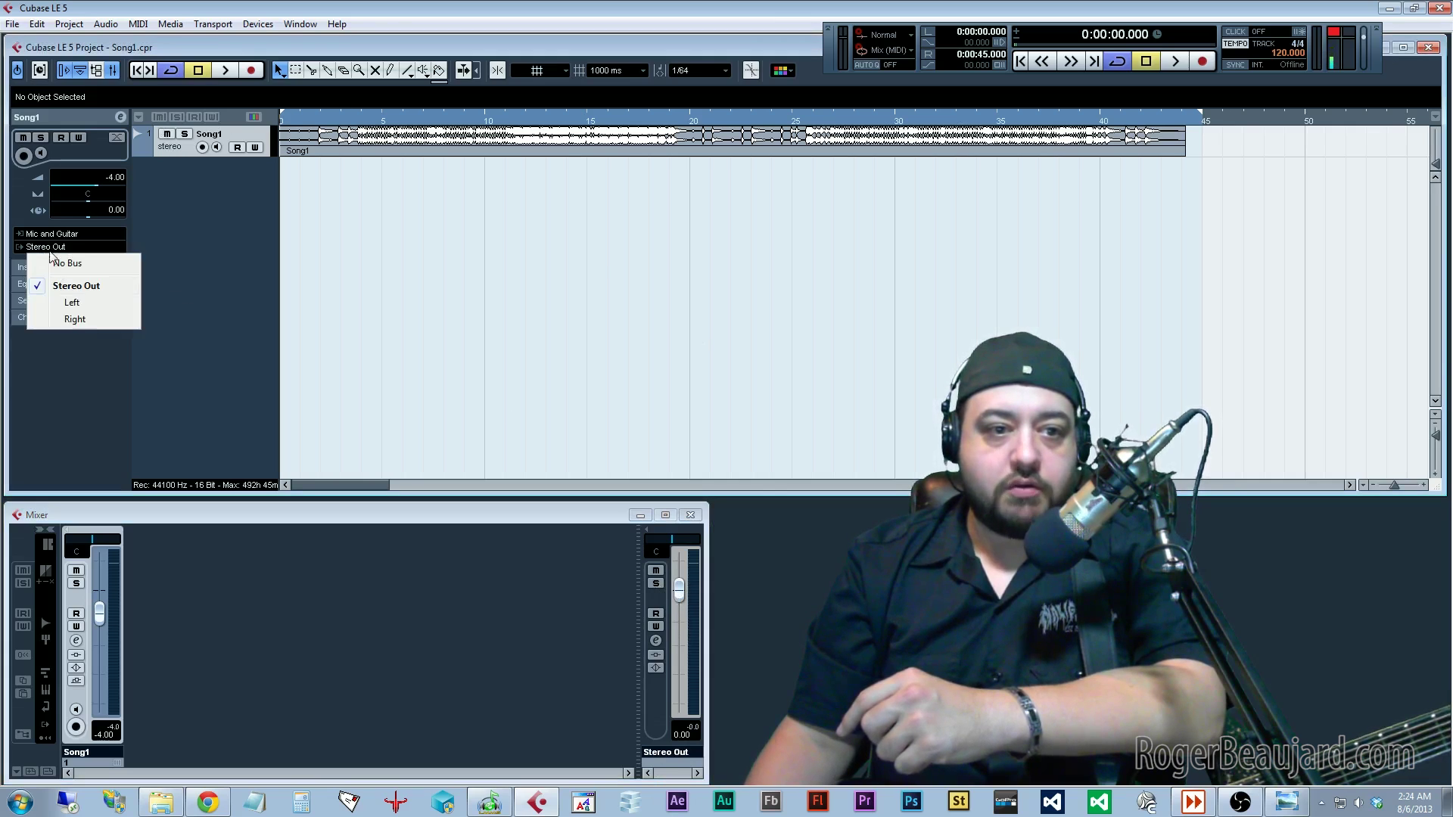
left_click(79, 286)
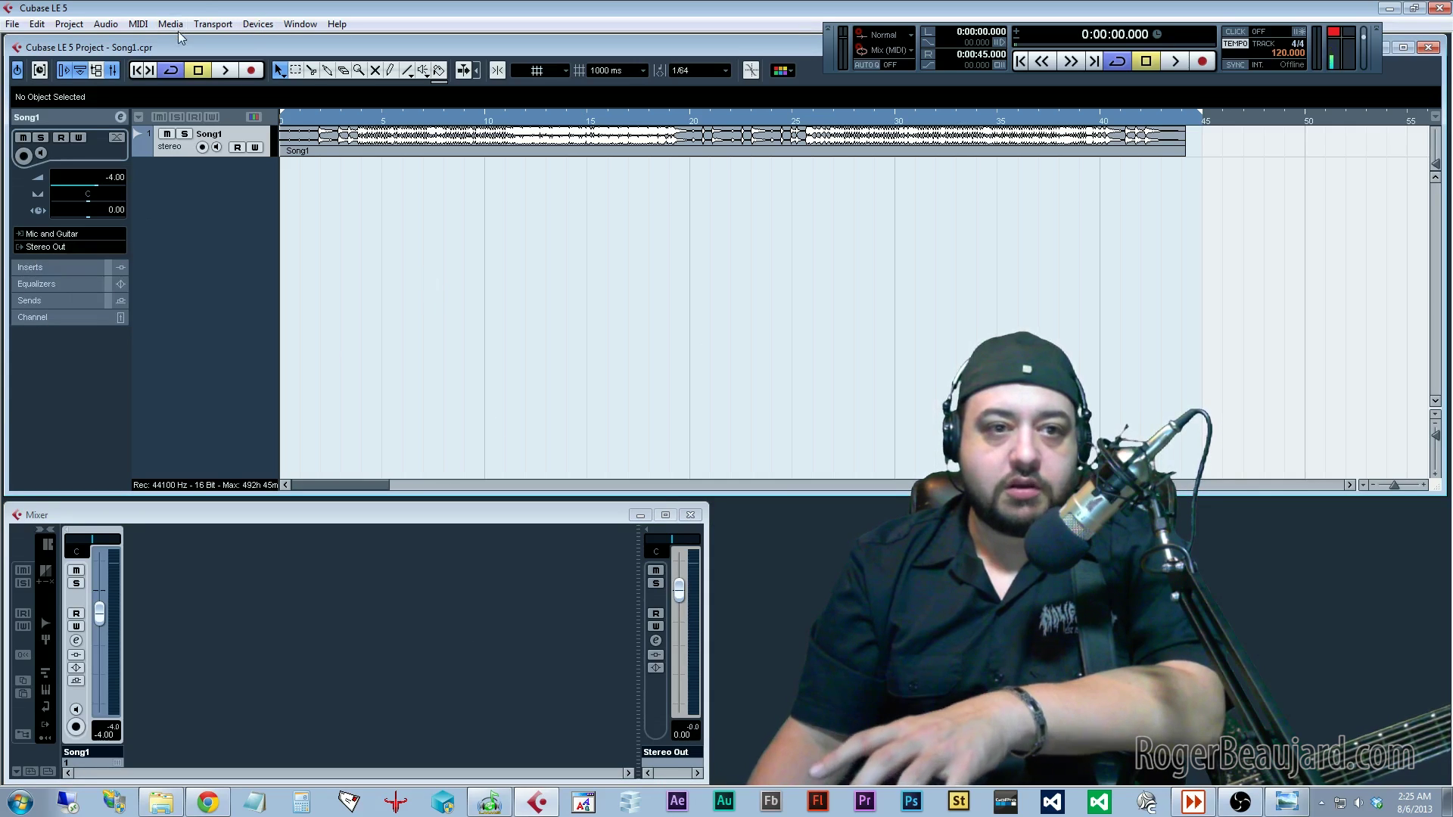
Reopen VST Connections and review the device ports available for Stereo Out's left channel, leaving it unchanged.
left_click(257, 25)
left_click(285, 680)
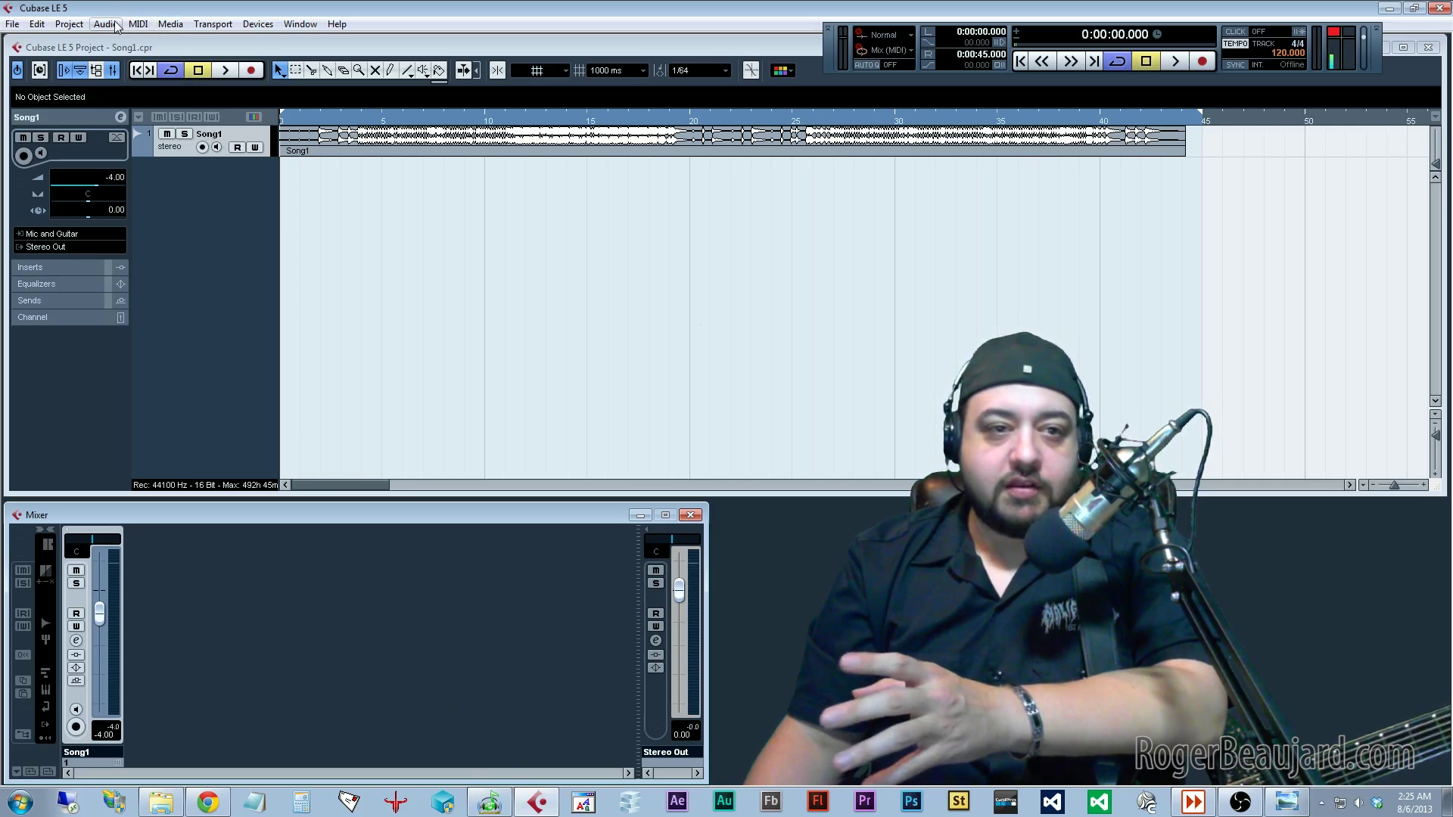
left_click(258, 23)
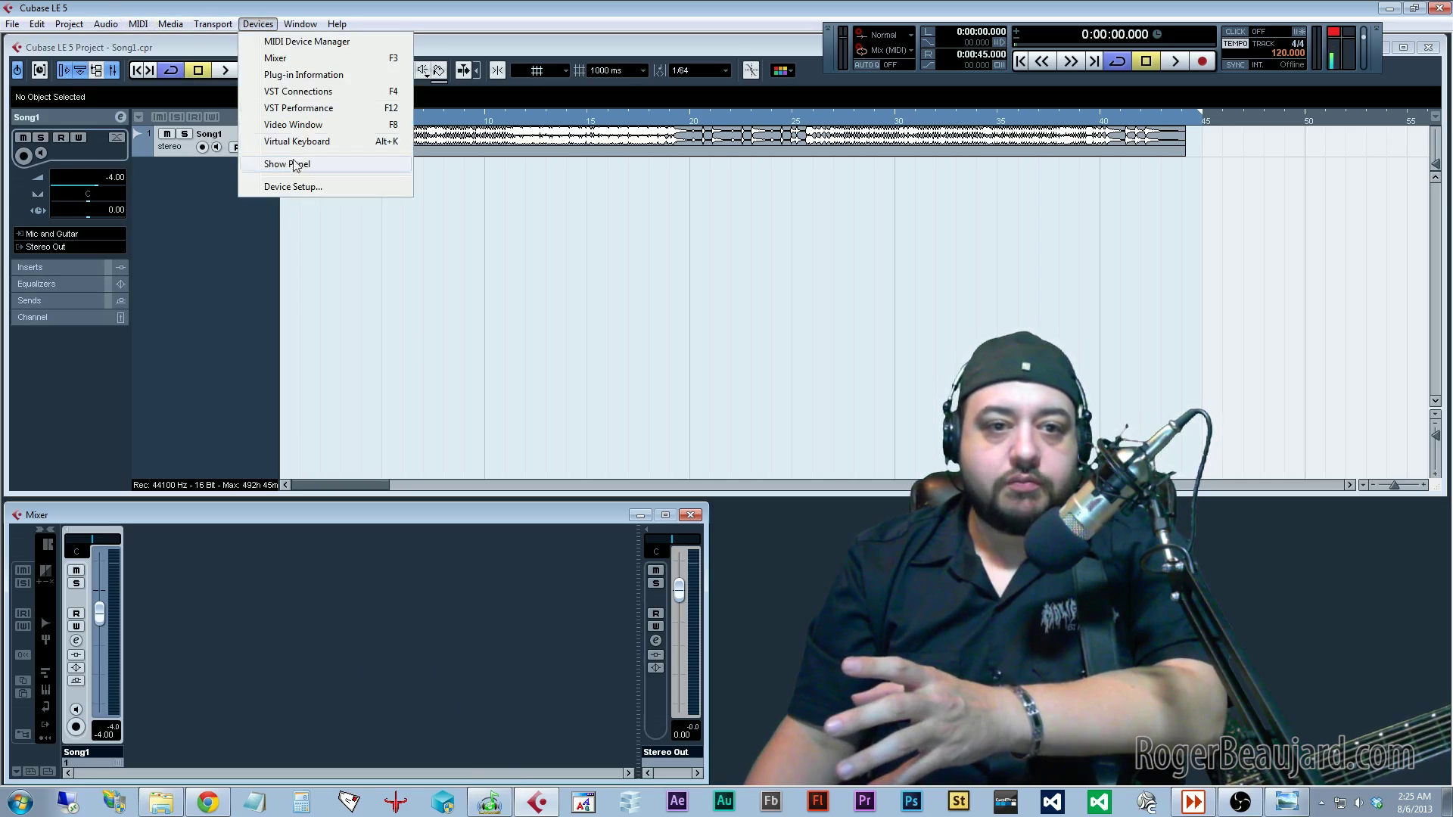
left_click(298, 91)
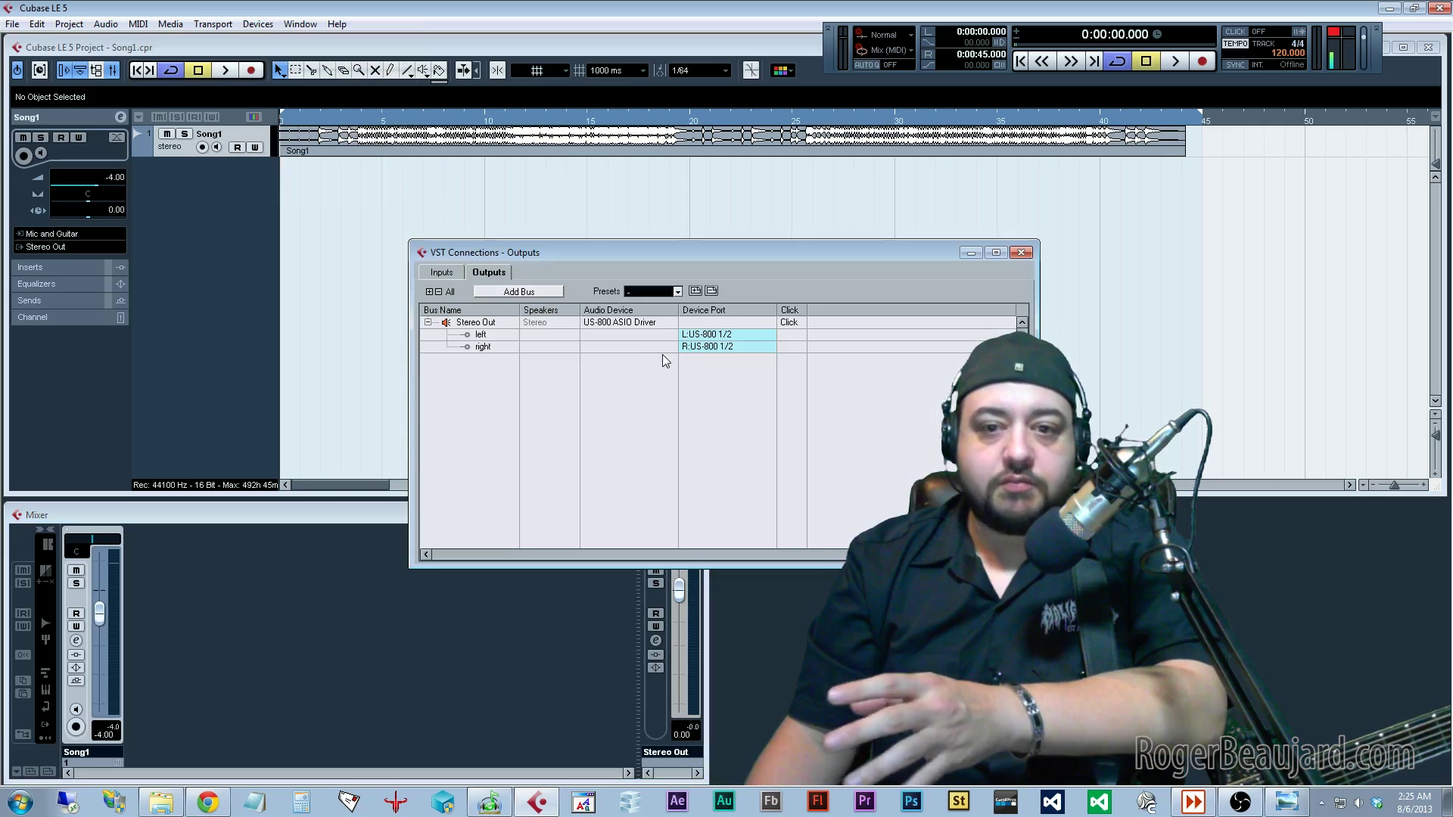
left_click(722, 334)
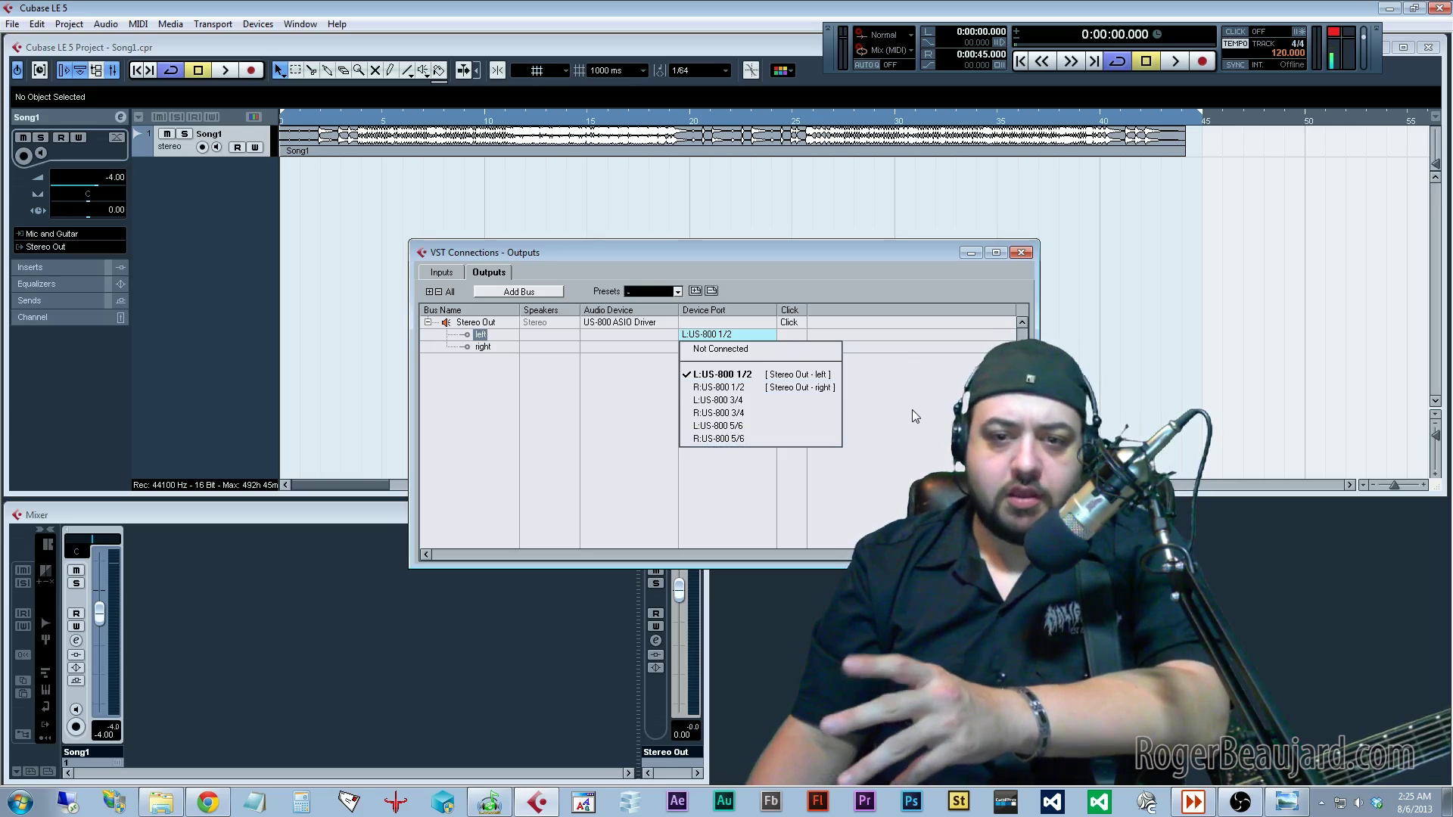
left_click(595, 436)
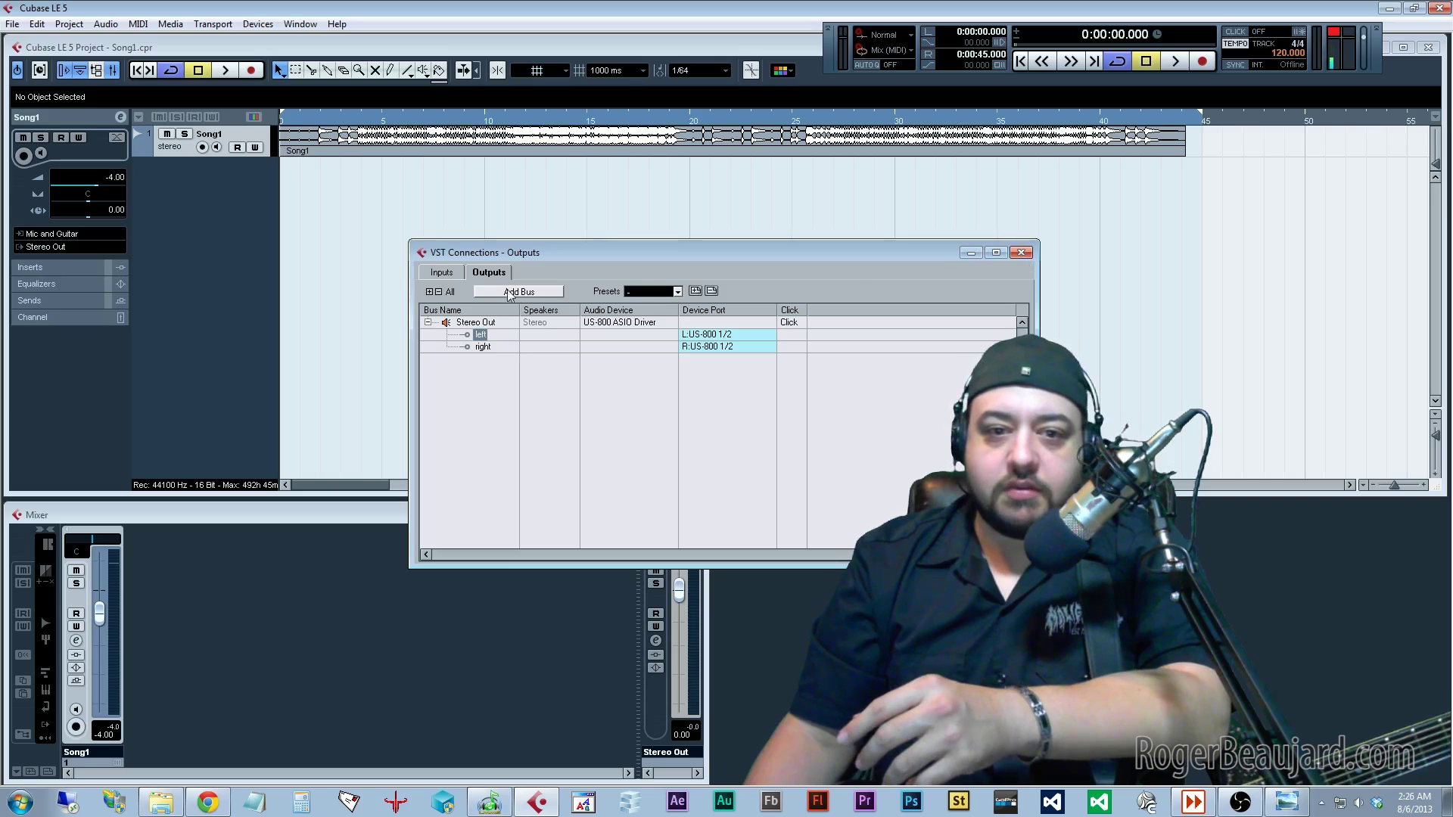
Delete the Stereo In bus from the input connections.
left_click(443, 272)
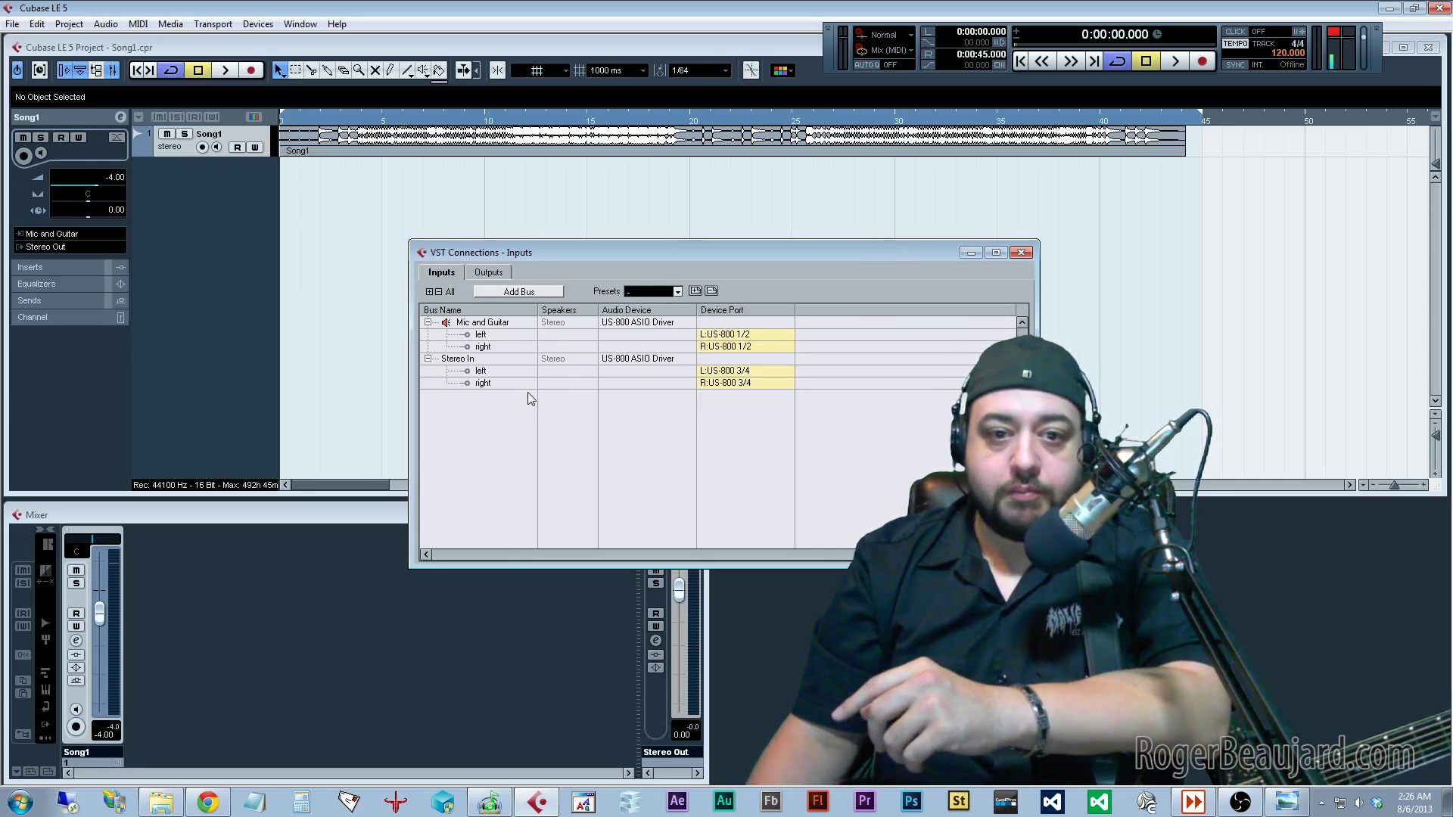
left_click(478, 361)
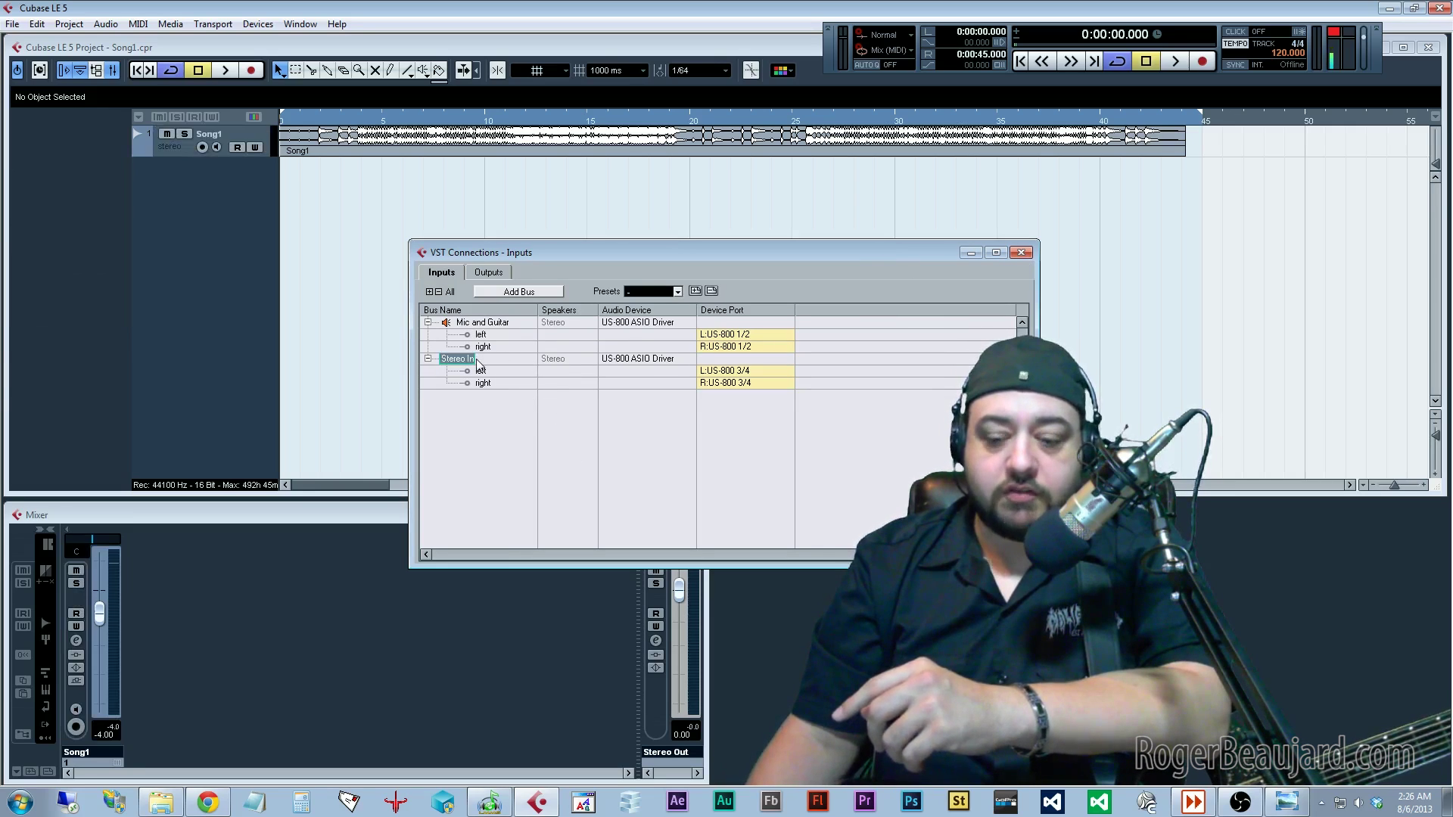
key("Delete")
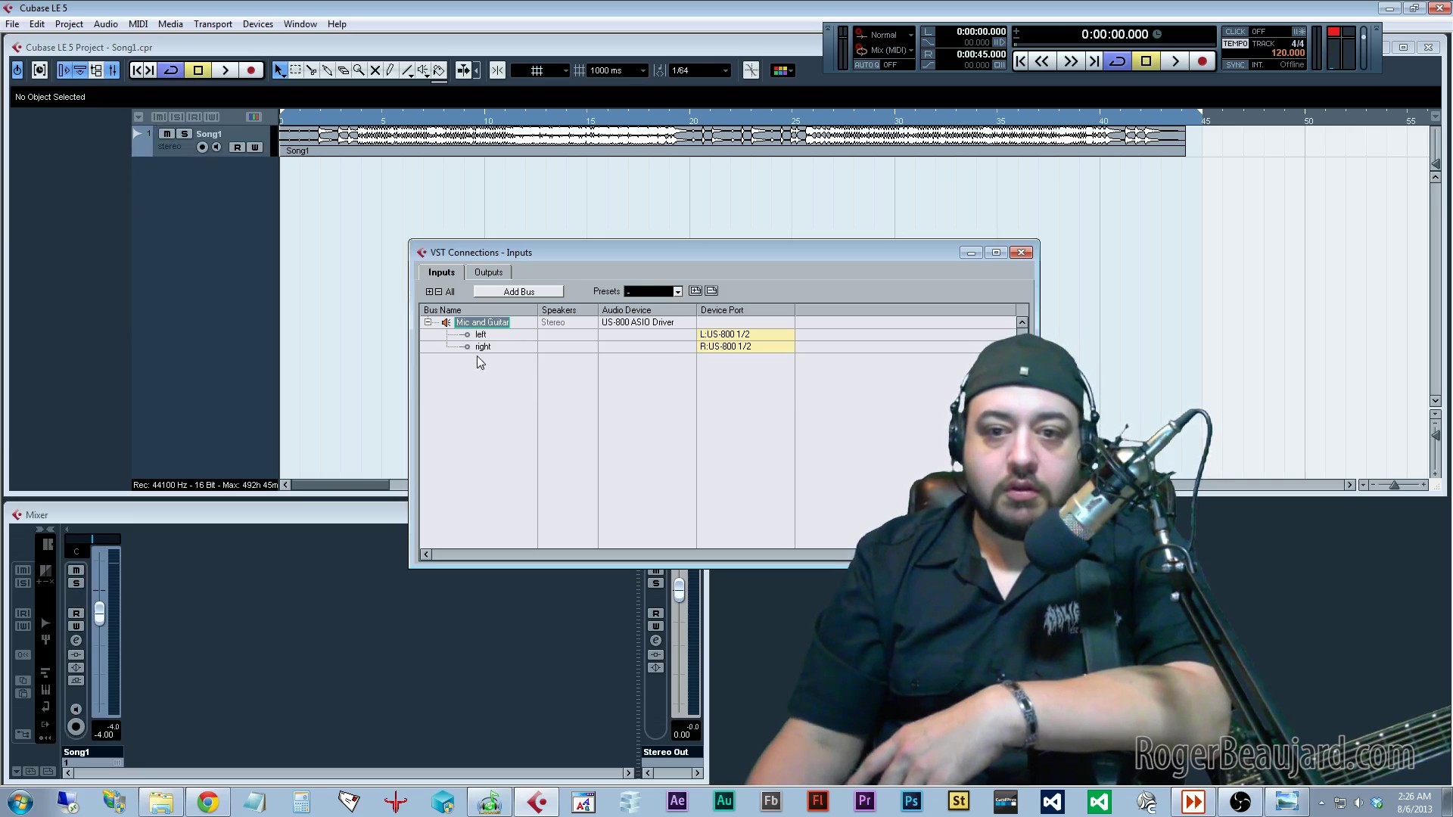
Check the device port choices for Mic and Guitar's left and right channels, keeping US-800 1/2, and close VST Connections.
left_click(489, 337)
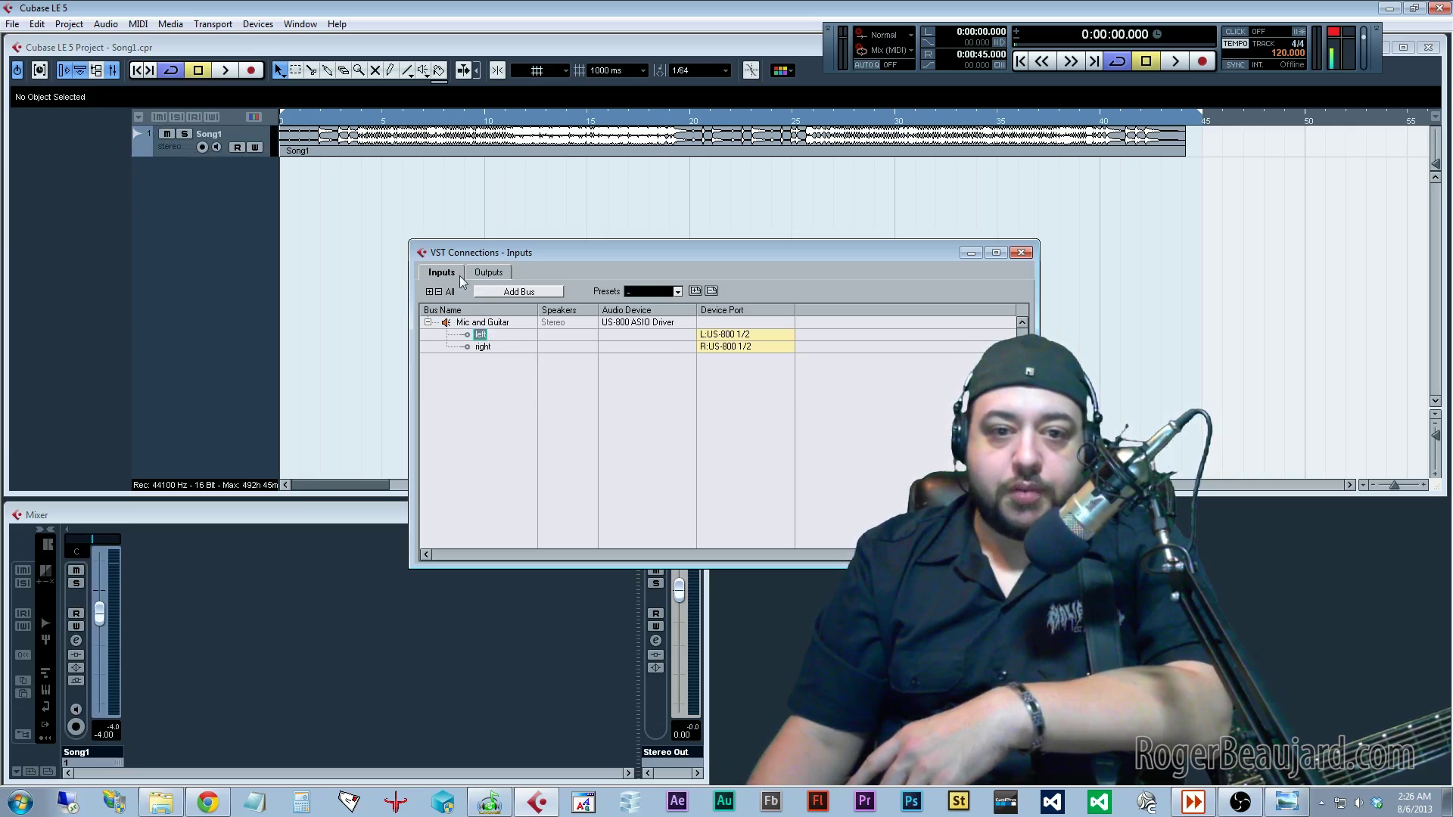
left_click(739, 337)
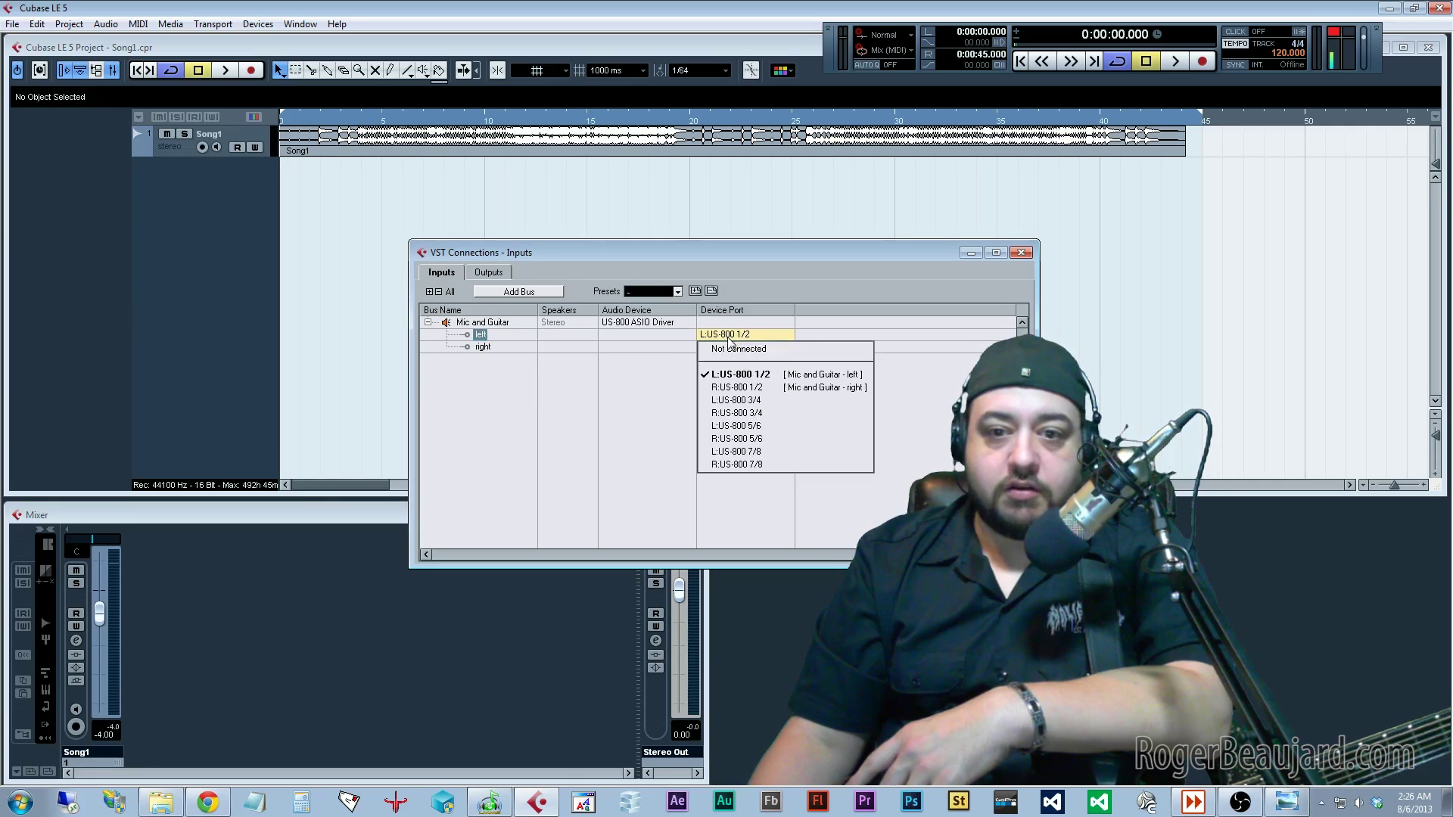
left_click(739, 376)
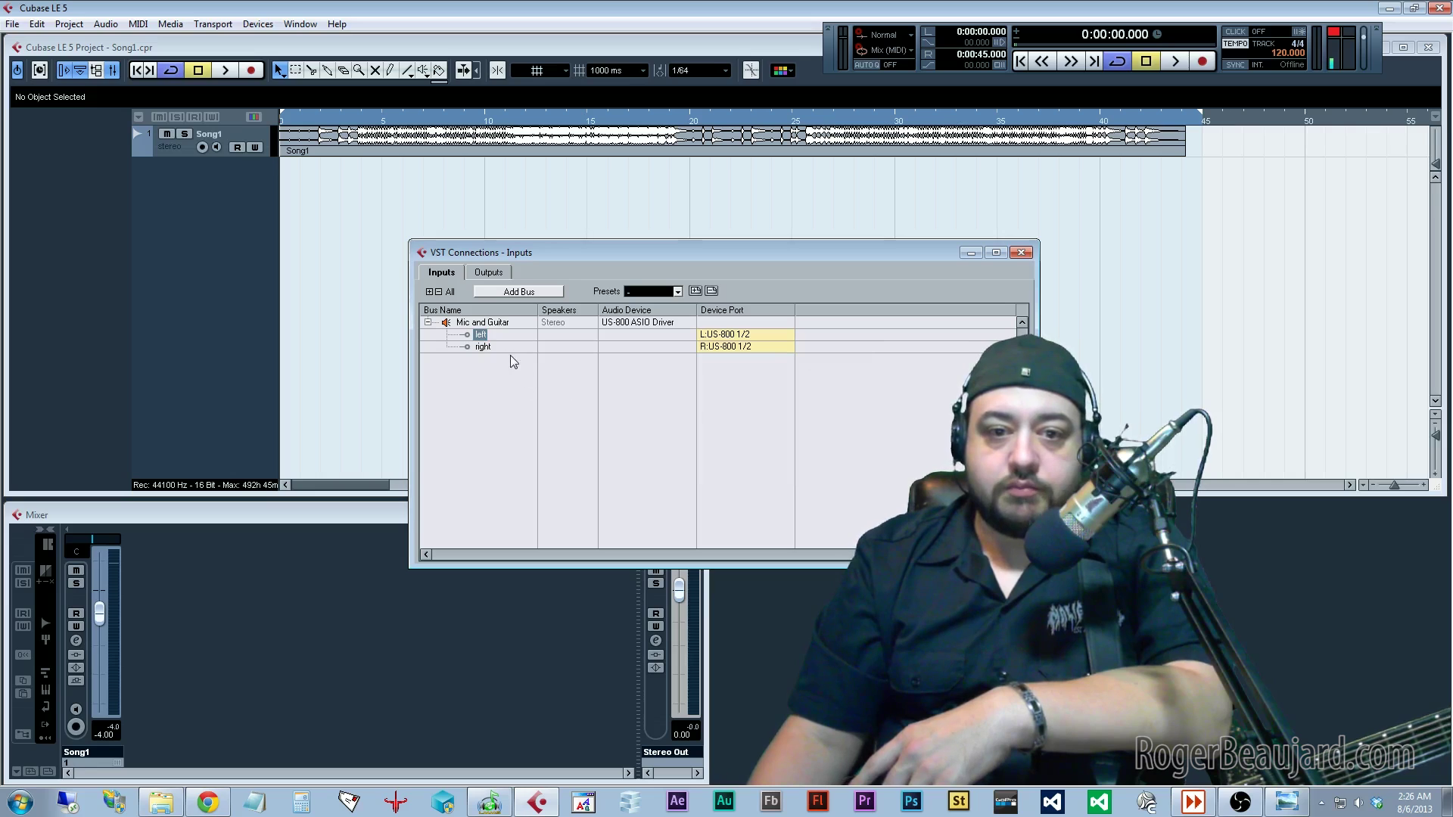
left_click(725, 349)
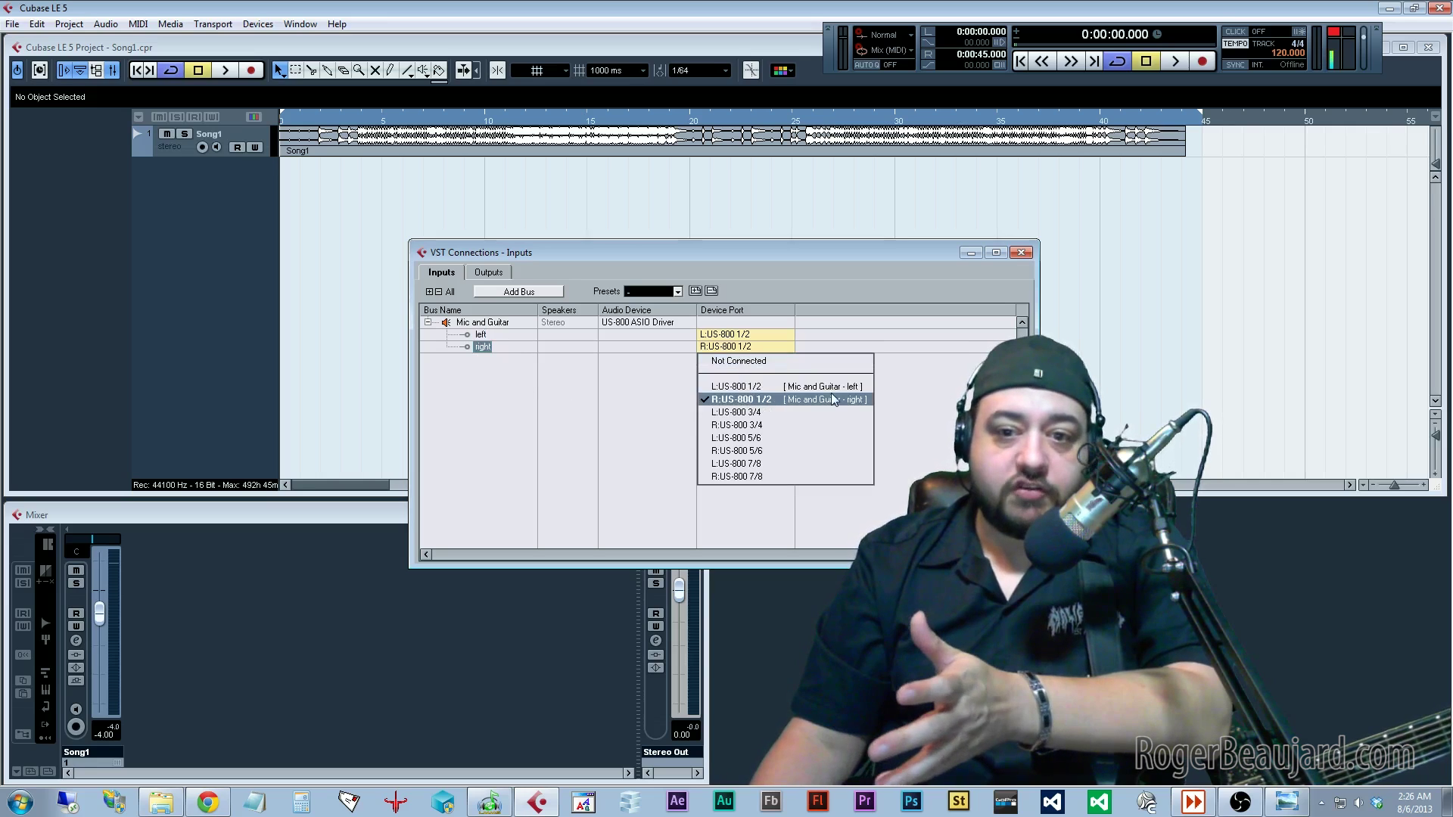
left_click(657, 379)
left_click(1021, 253)
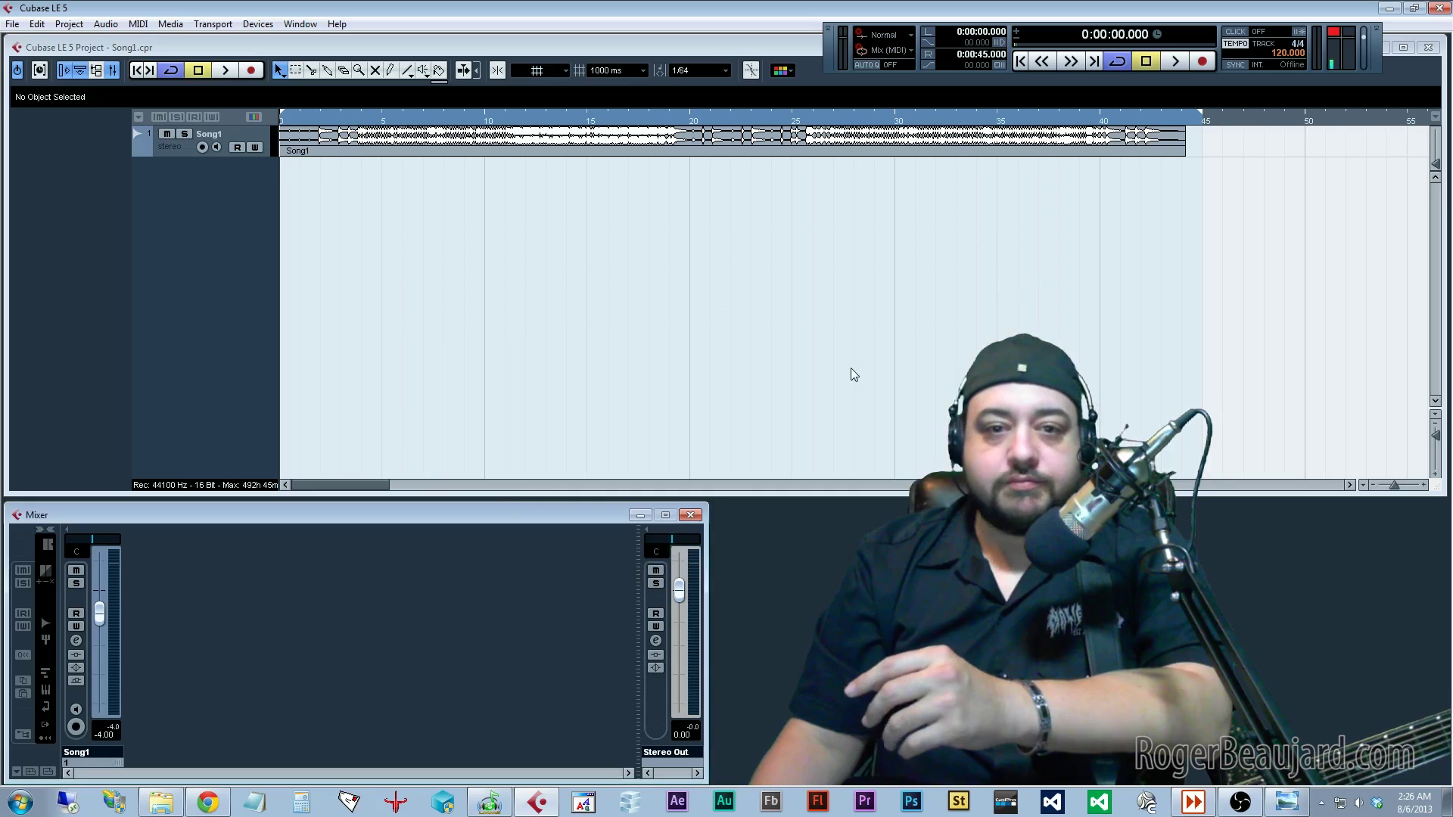
Add three mono audio tracks to the project.
left_click(74, 23)
left_click(351, 49)
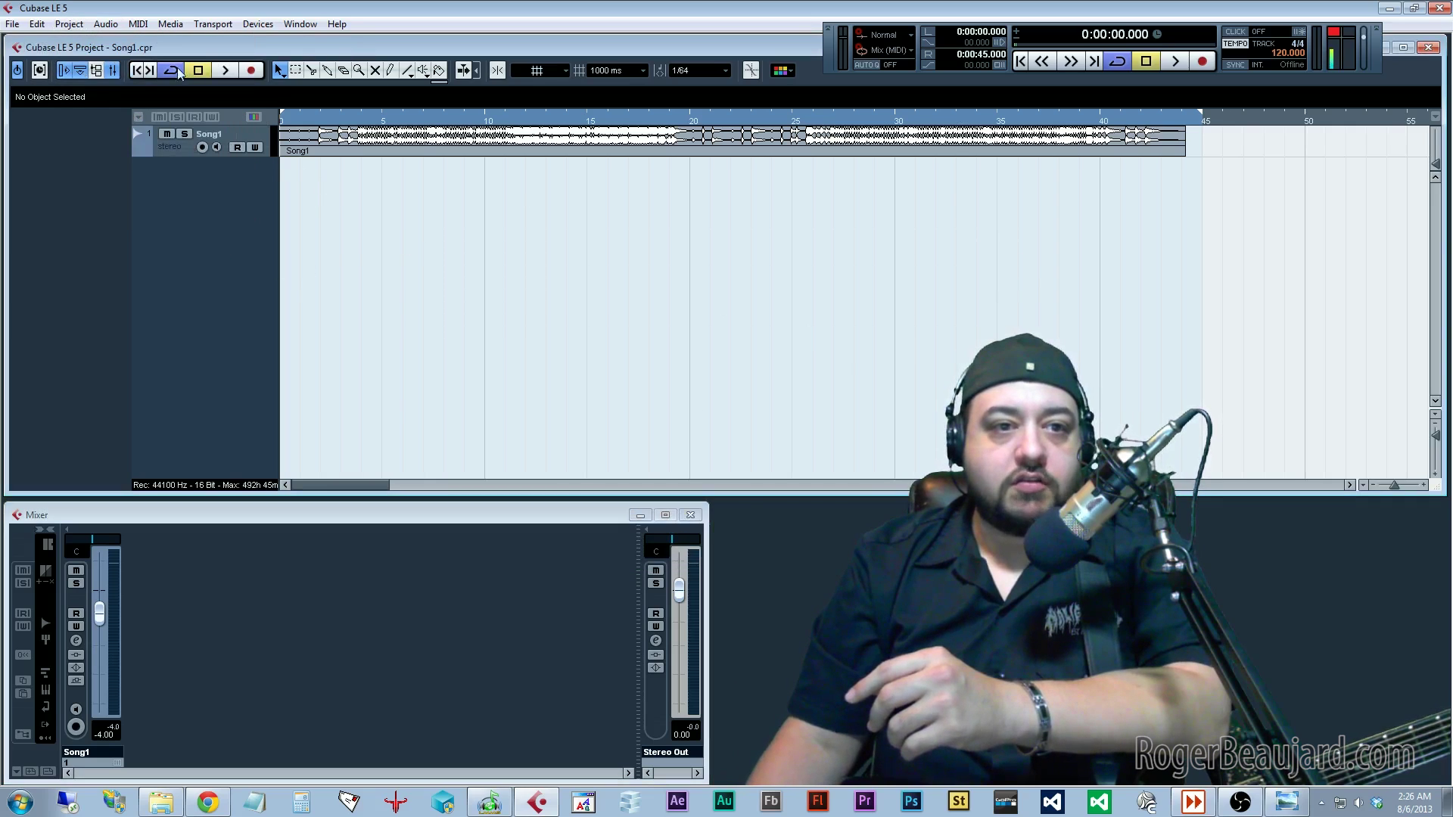
left_click(68, 28)
mouse_move(127, 43)
left_click(303, 41)
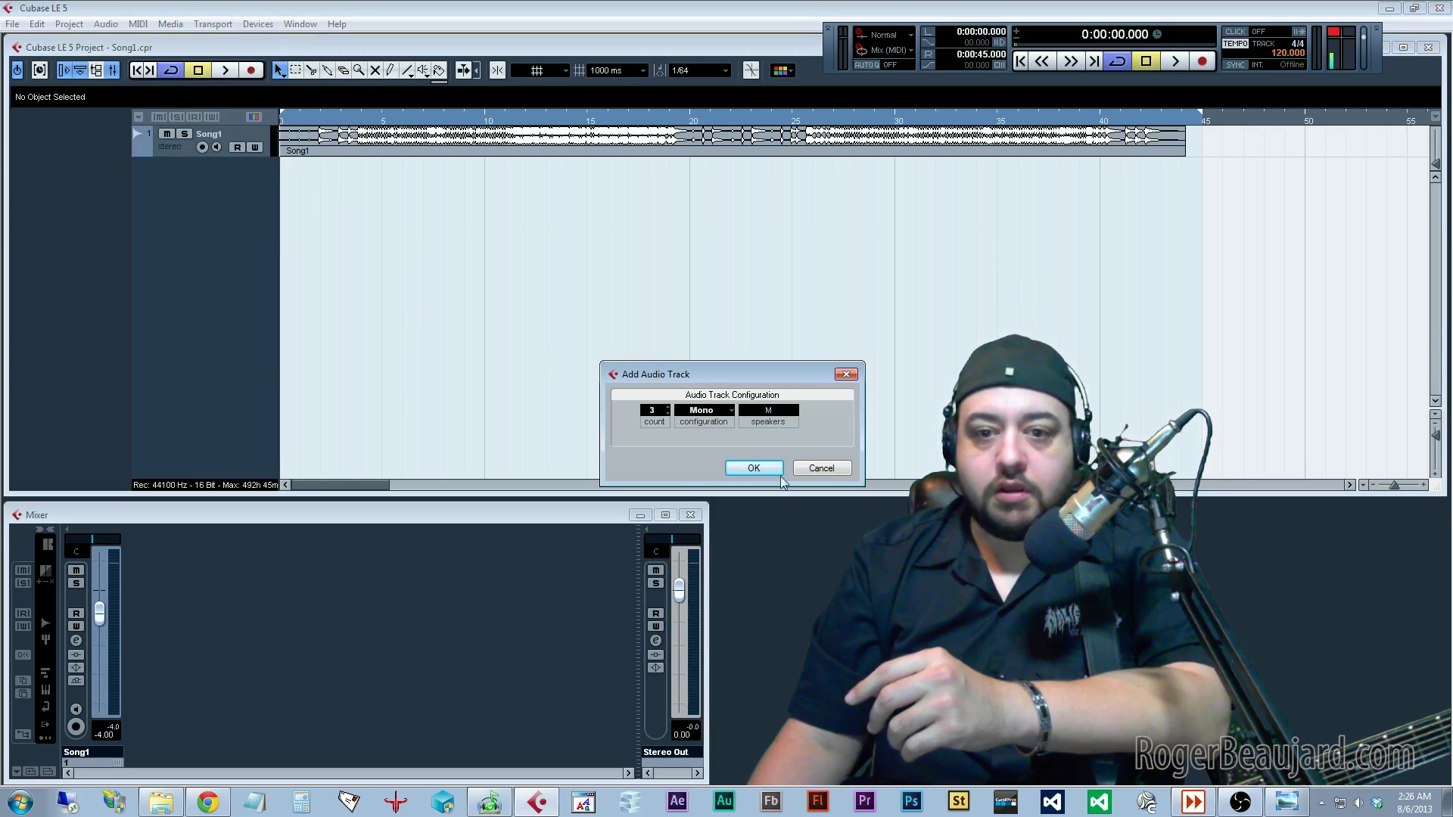
left_click(752, 468)
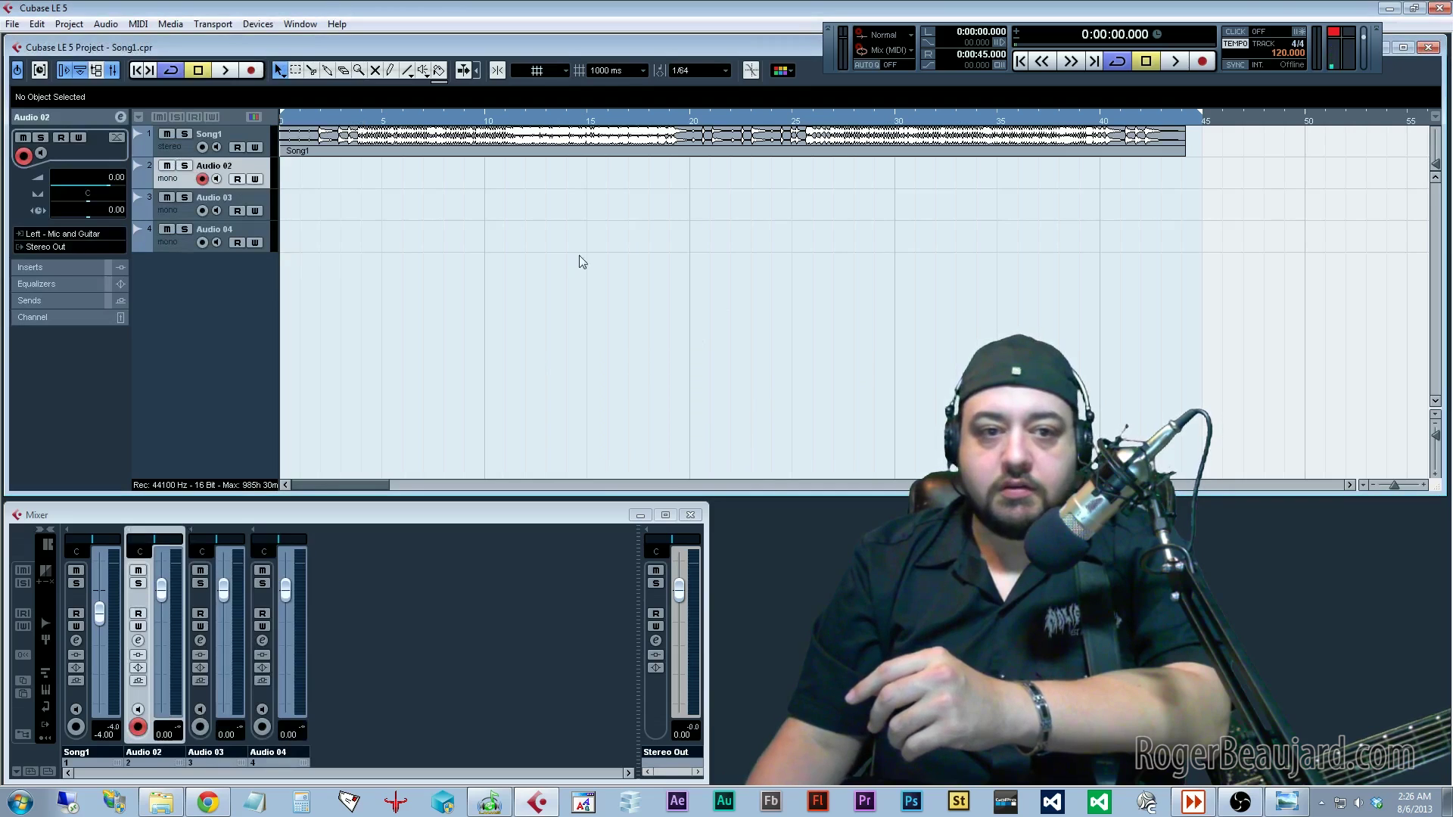
Rename the Audio 02 track as Bass.
double_click(212, 167)
type("Bas")
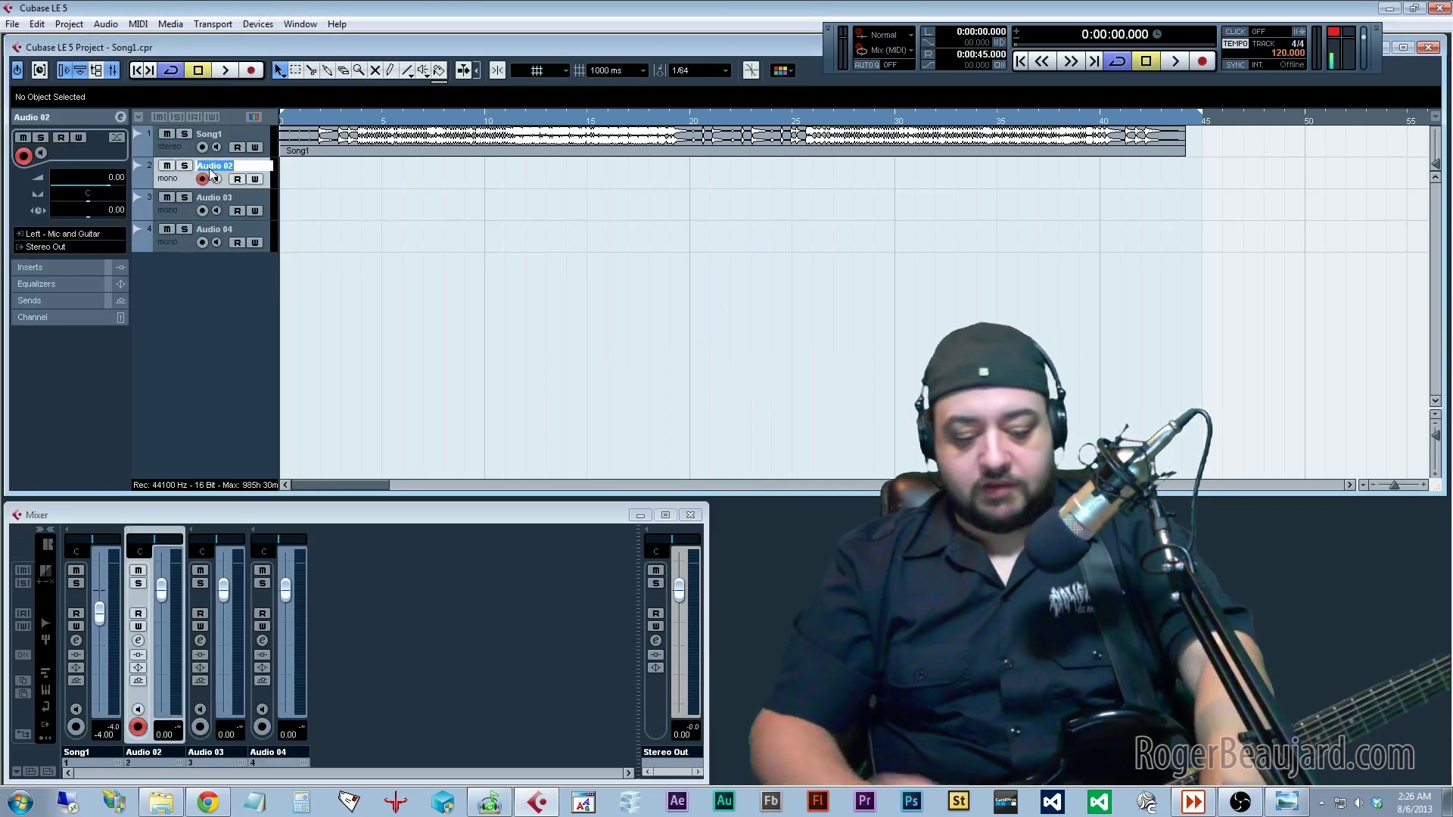
type("s")
key("Return")
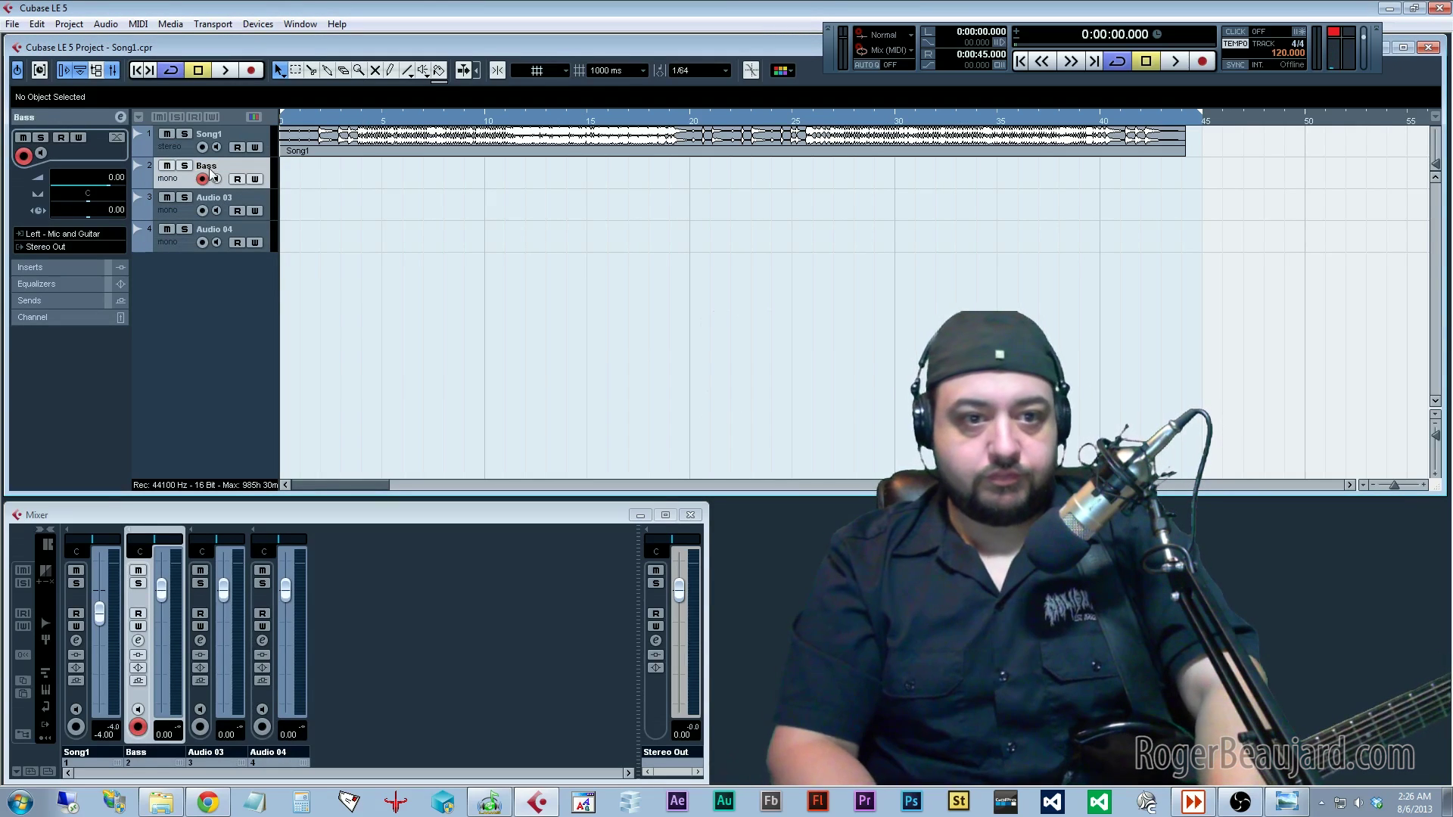
Rename the Audio 03 track as LG and the Audio 04 track as RG.
left_click(218, 197)
double_click(218, 197)
type("LG")
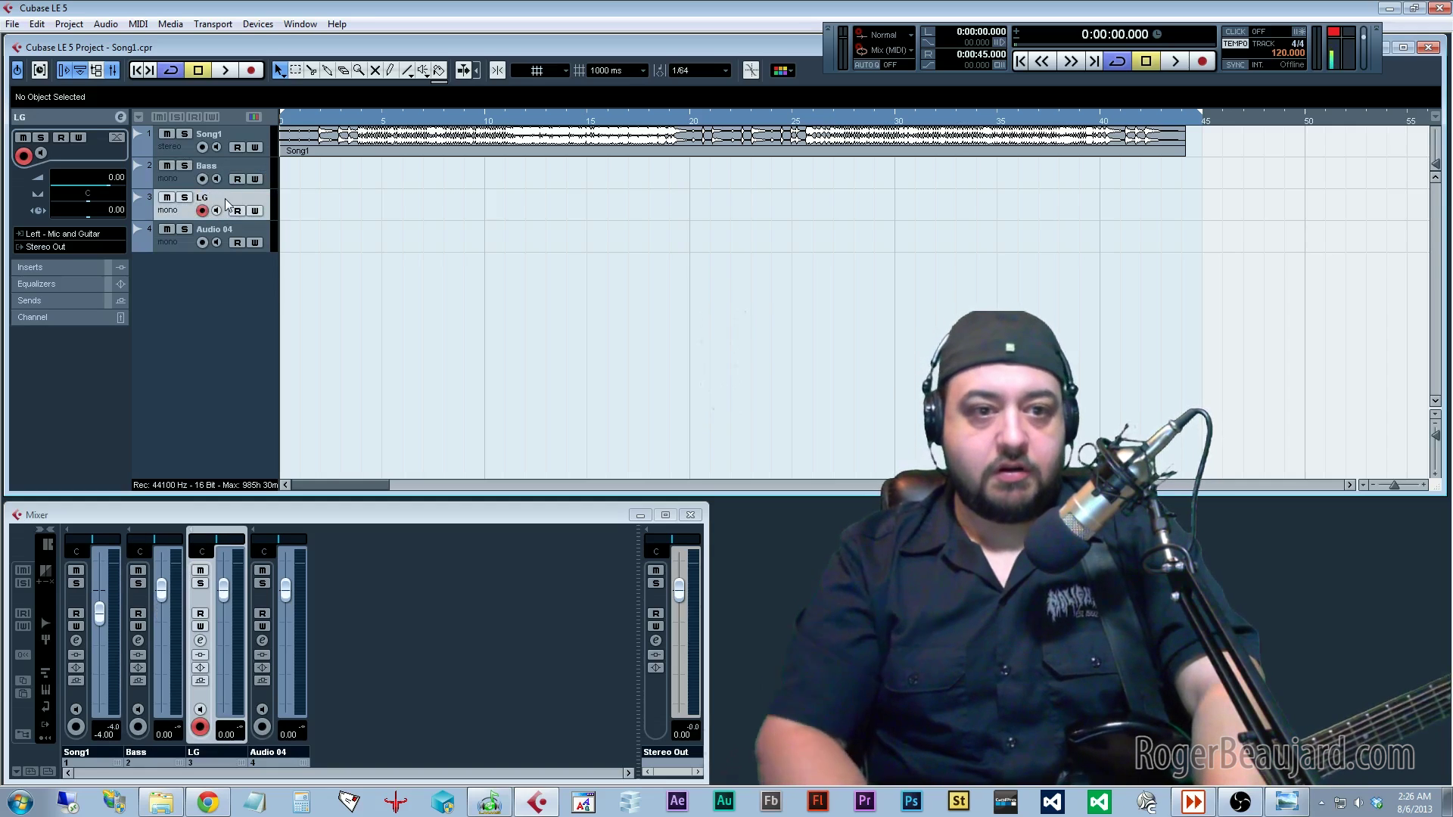
double_click(233, 233)
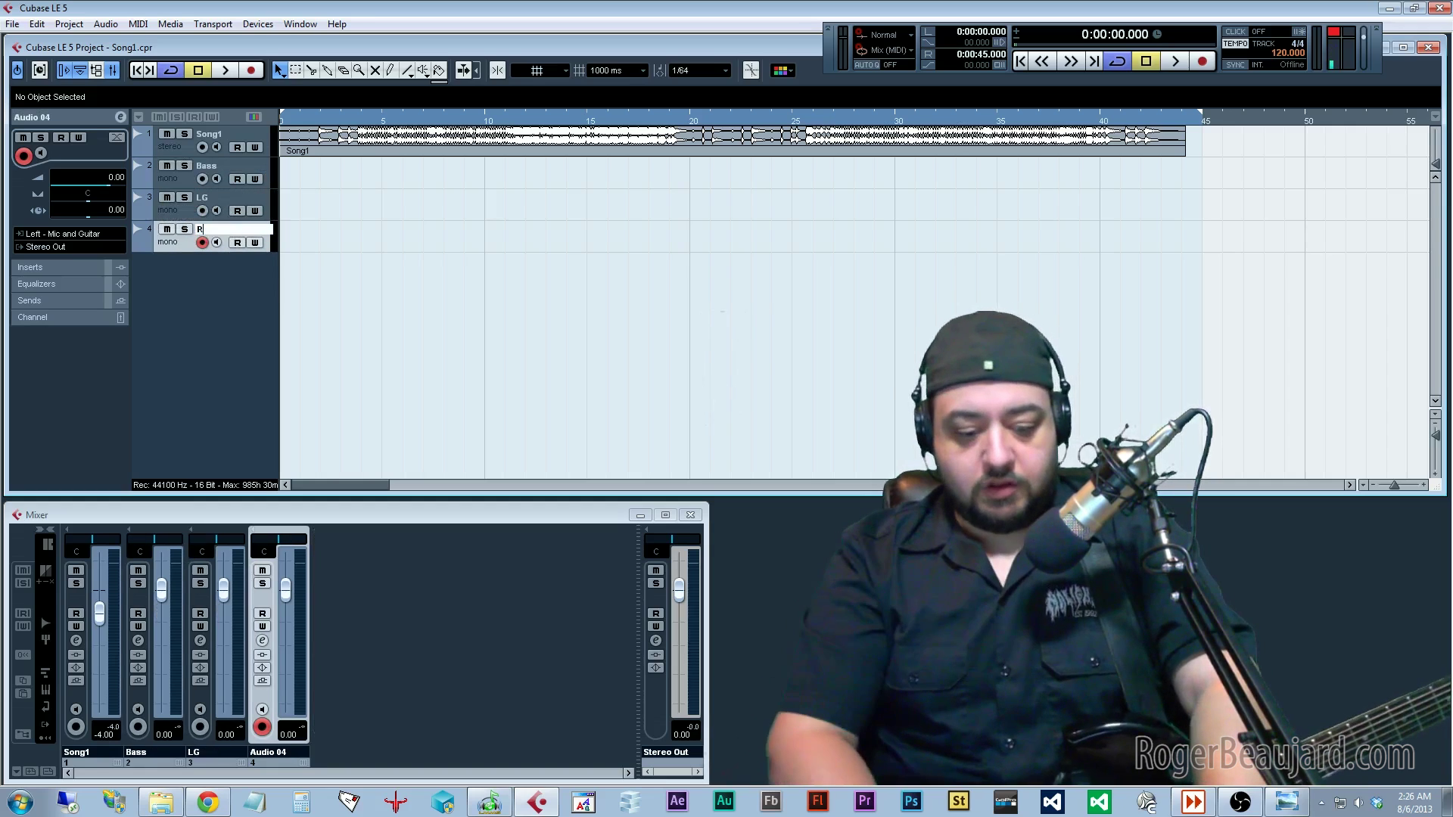
type("RG")
key("Return")
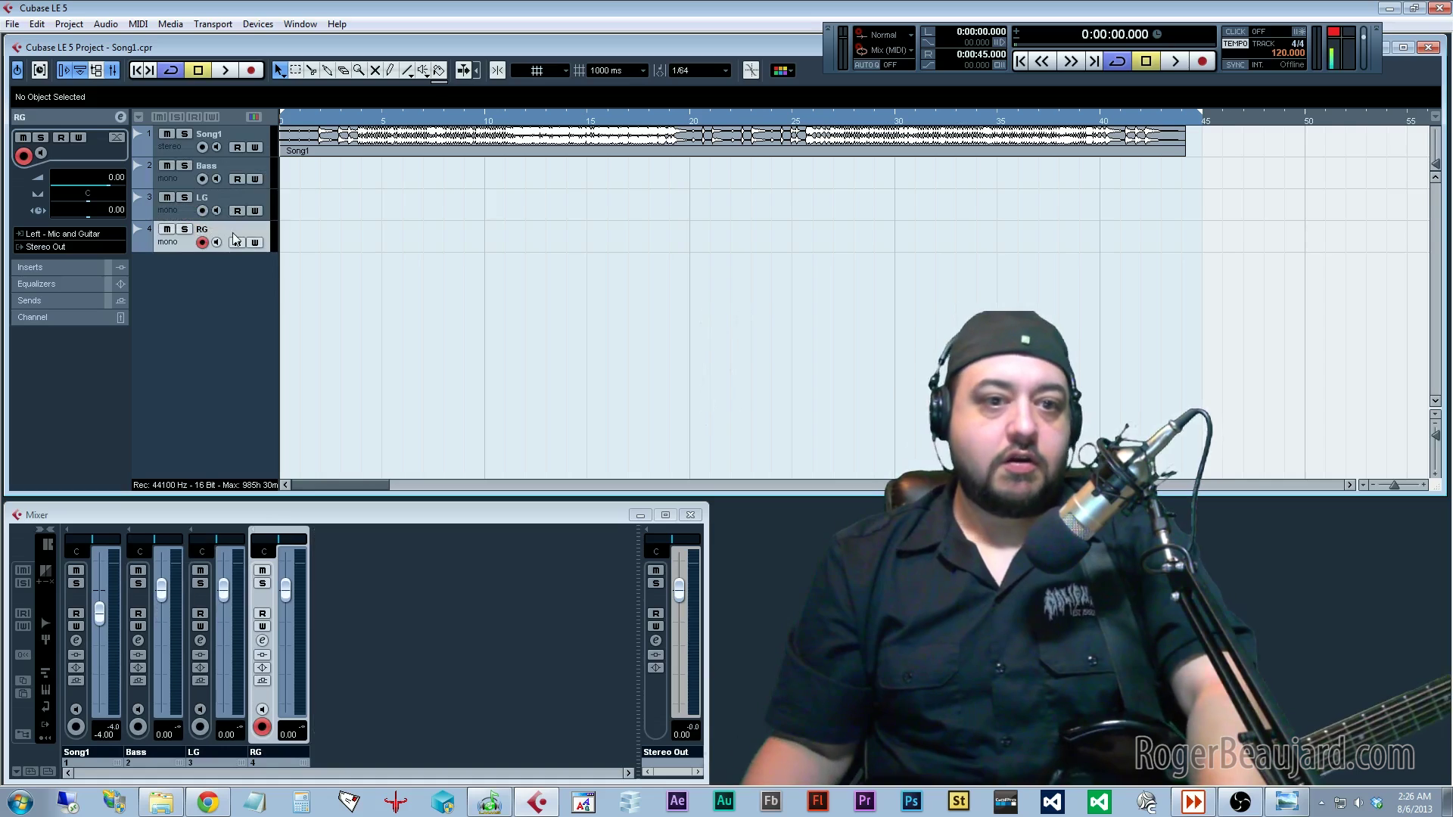
Select the Bass, LG and RG tracks in turn to examine how record enable follows the selected track.
left_click(218, 199)
left_click(218, 166)
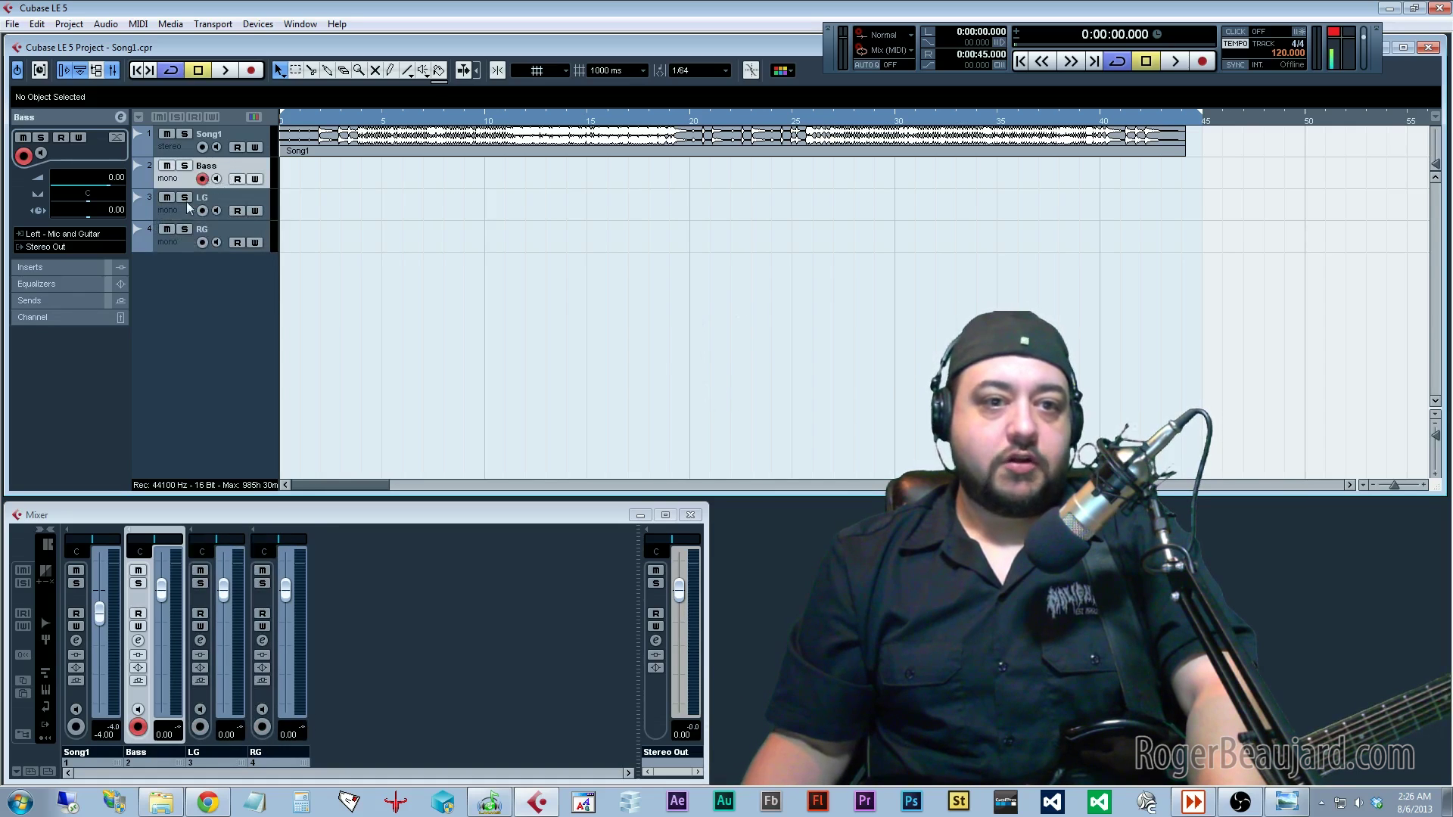
left_click(231, 200)
left_click(229, 229)
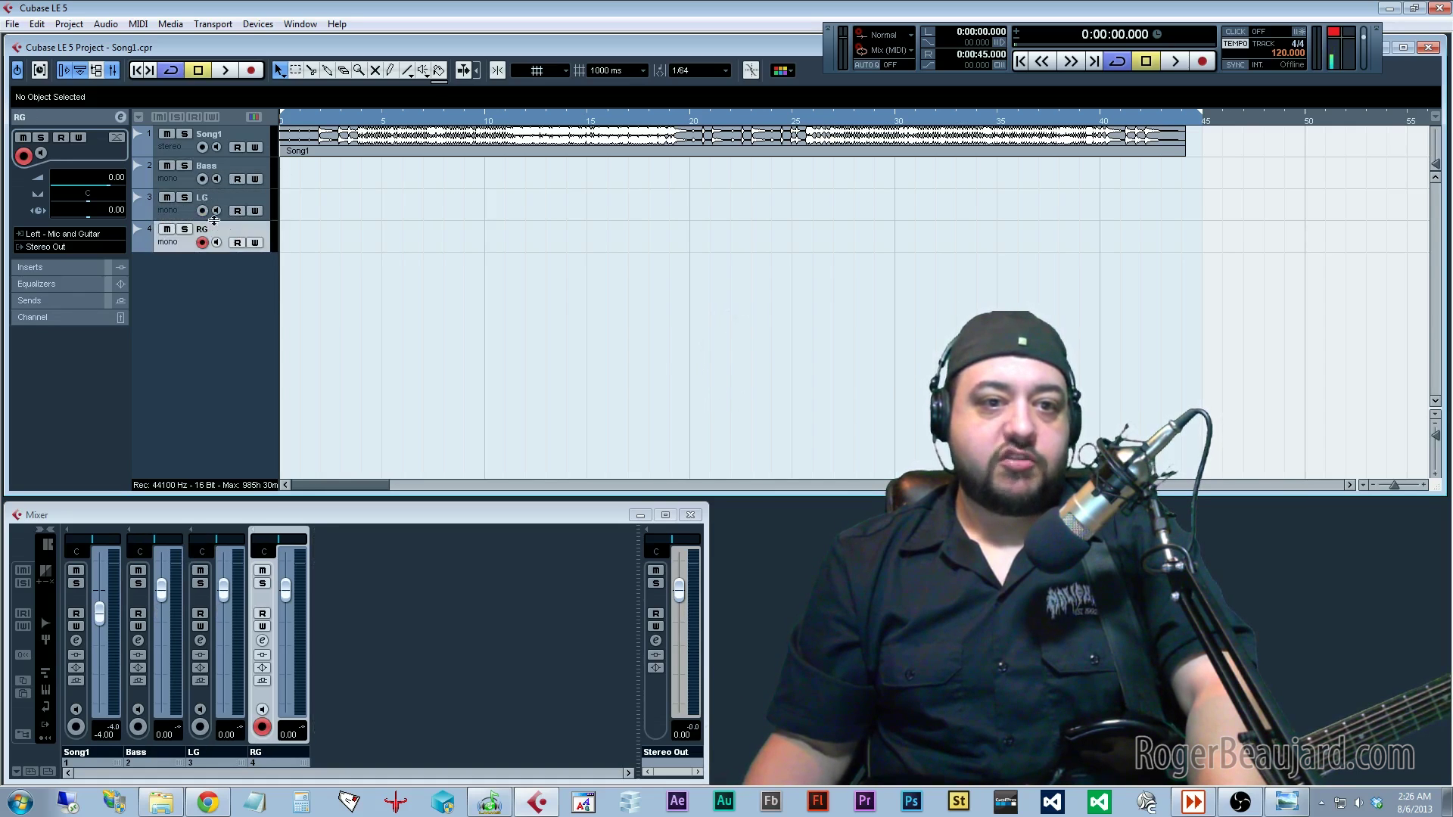
left_click(220, 174)
left_click(229, 195)
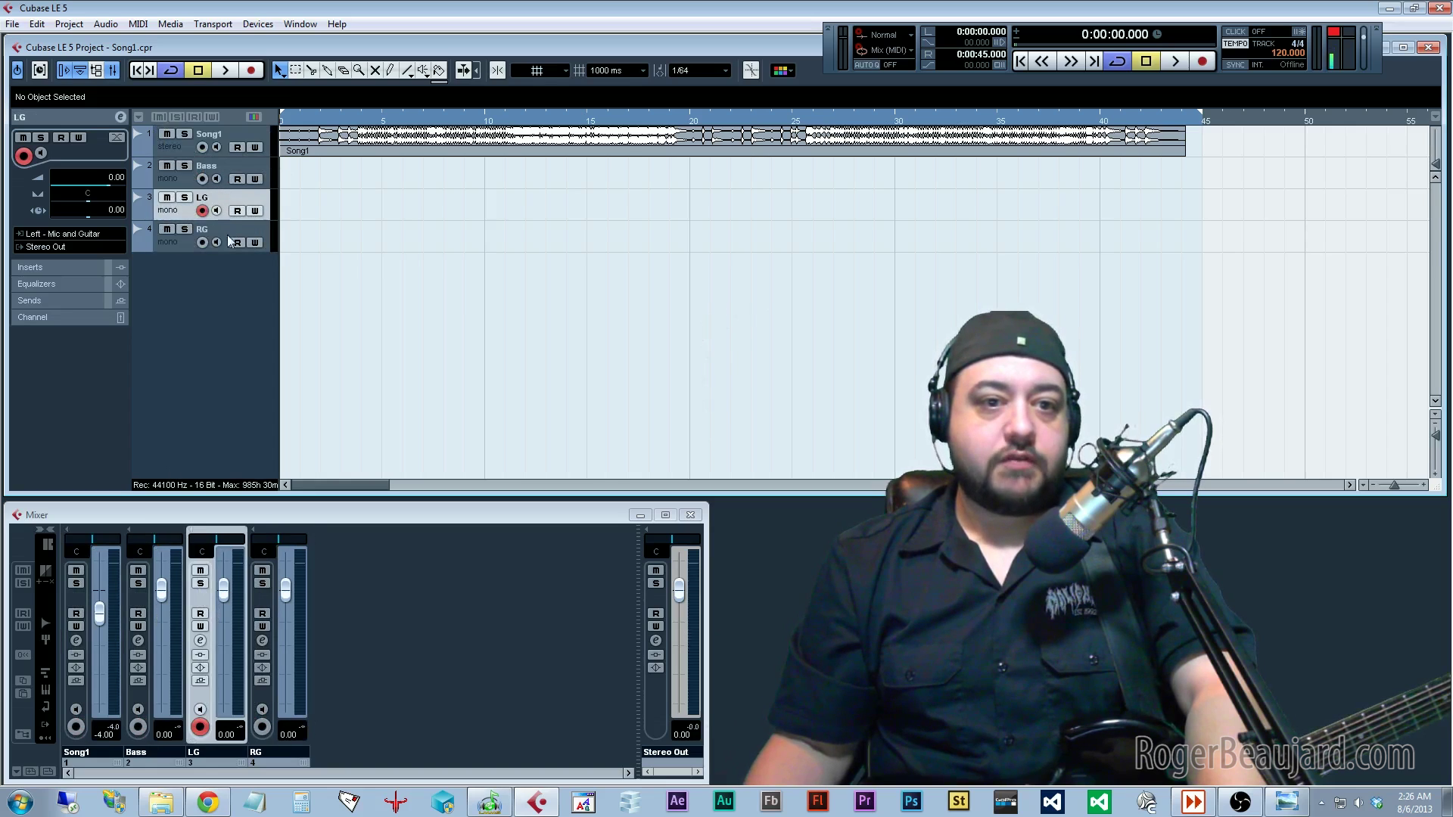
left_click(224, 235)
left_click(229, 202)
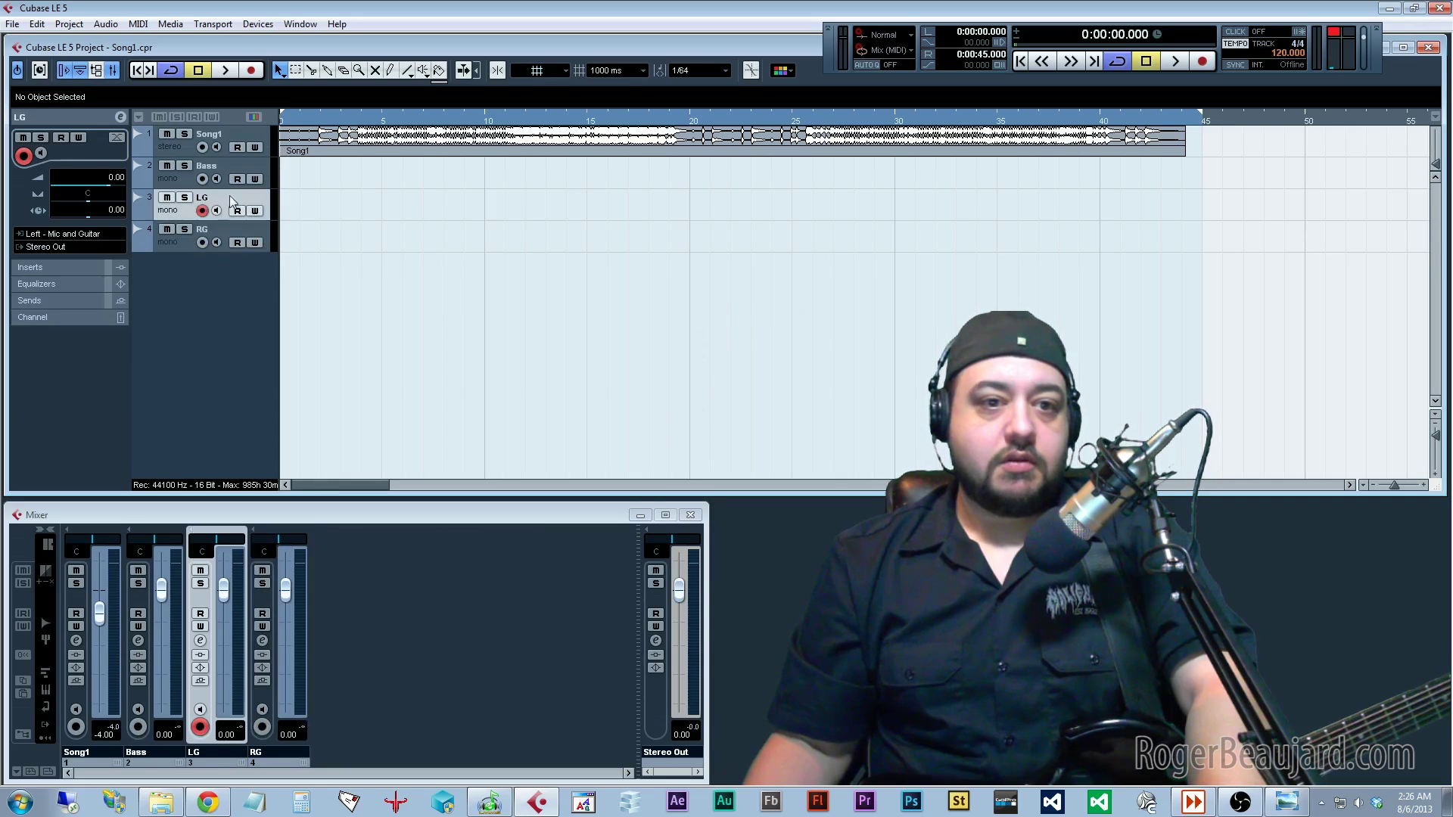
left_click(219, 162)
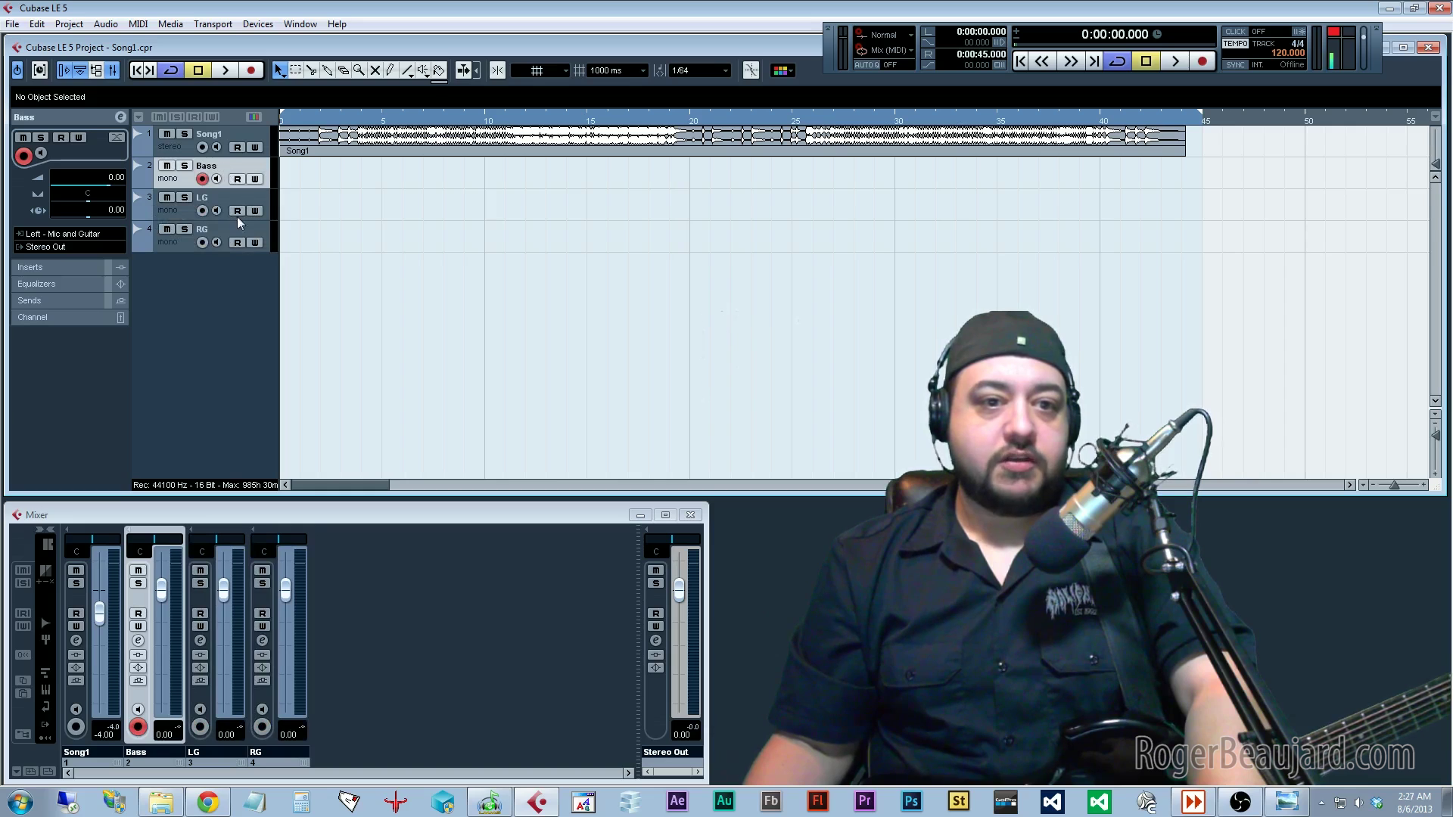
left_click(219, 200)
left_click(215, 242)
left_click(220, 204)
left_click(202, 210)
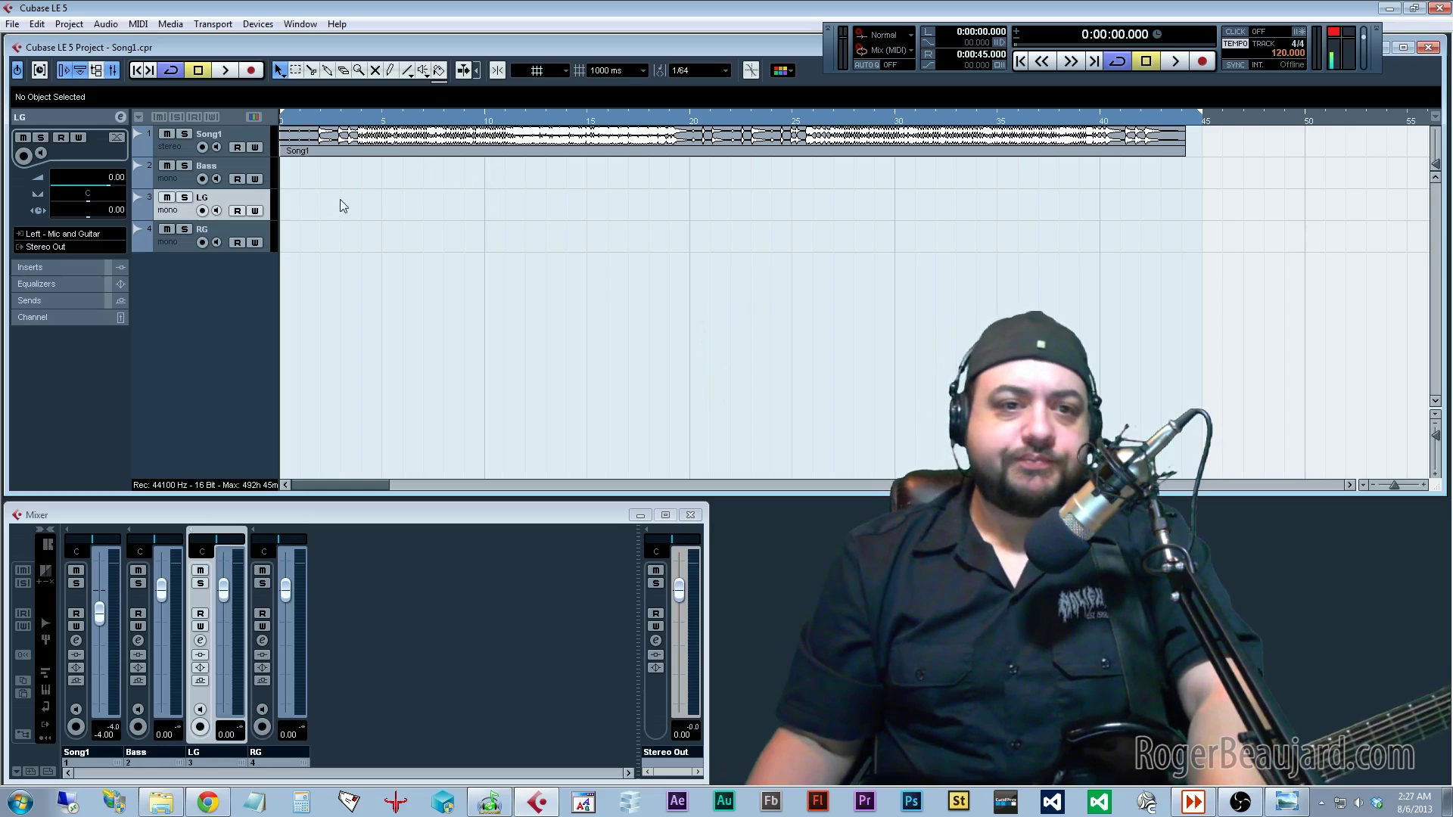
left_click(221, 233)
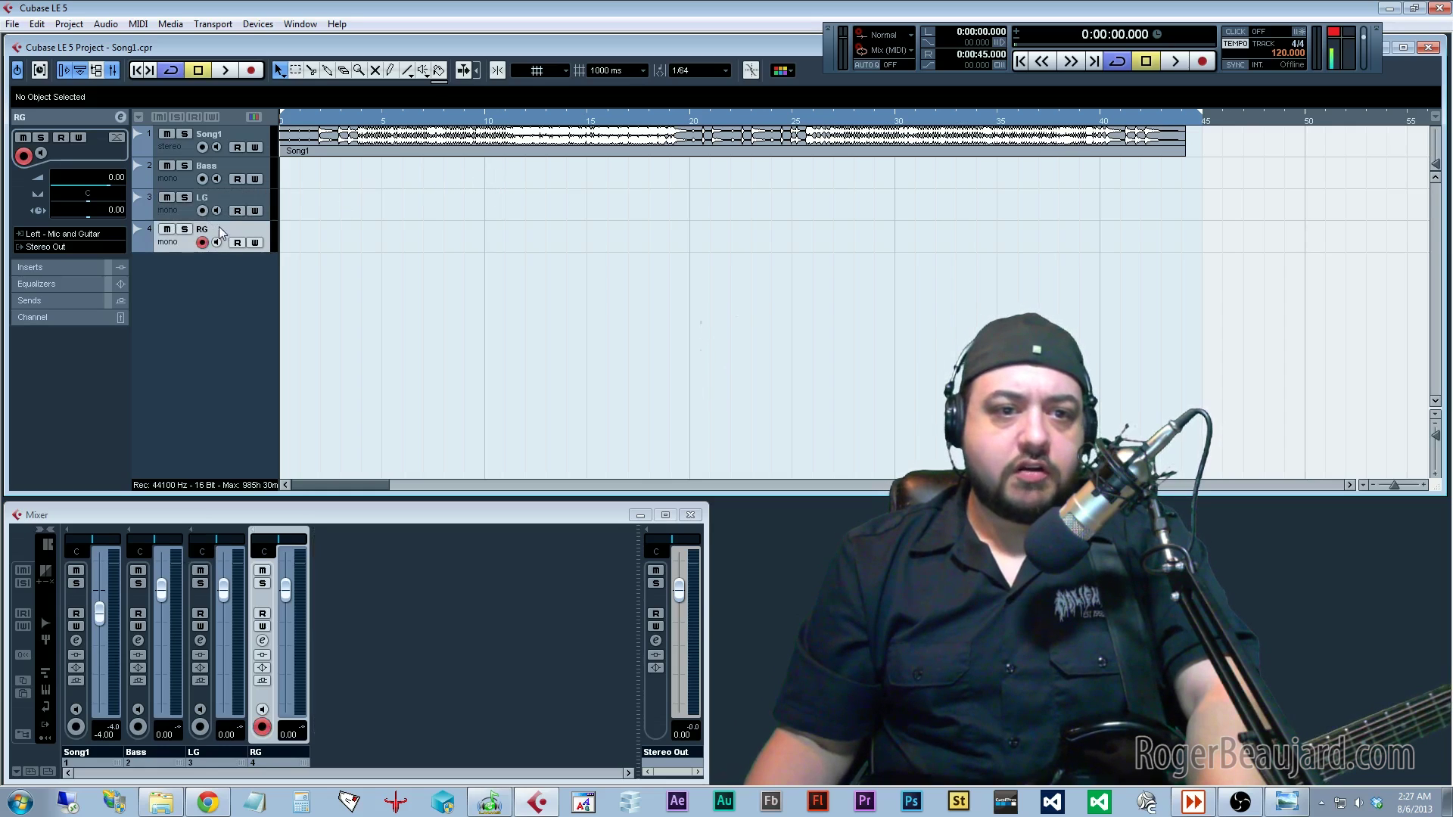
left_click(218, 200)
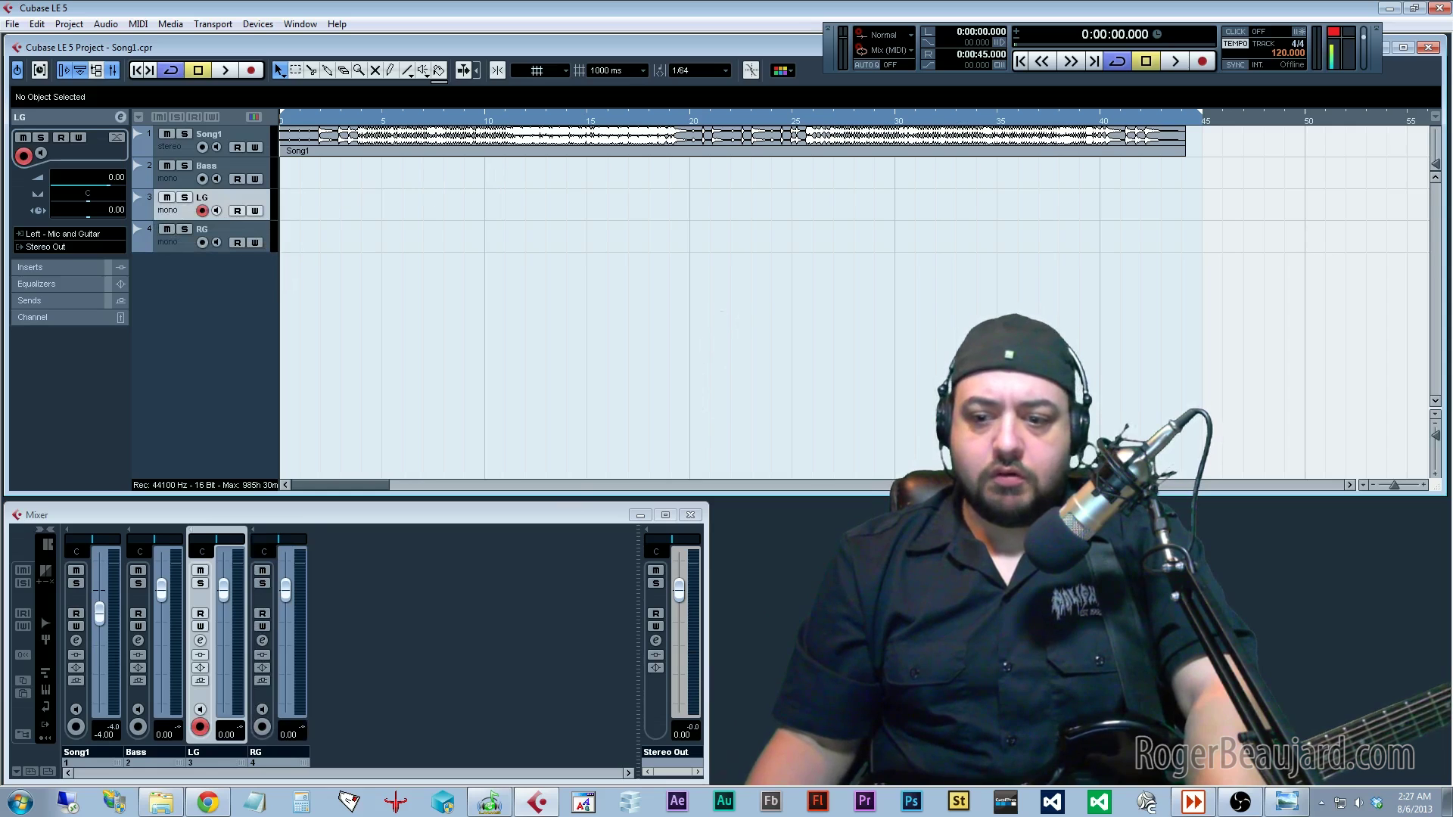
Switch to the TASCAM US-800 mixer, check the second Mic/Inst 1/2 channel with its mute off, and minimize the mixer.
left_click(1194, 804)
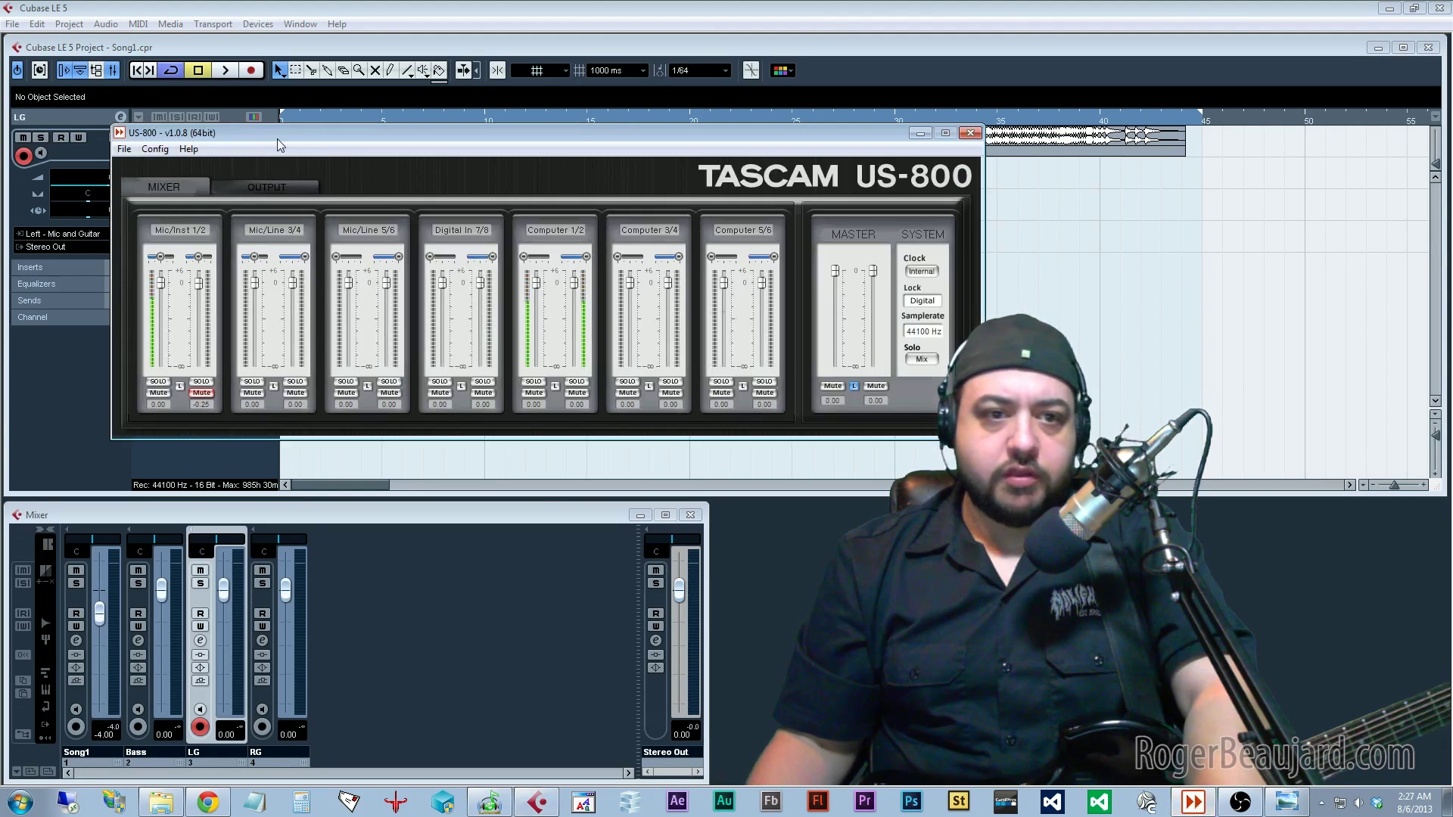
mouse_move(296, 138)
left_mouse_down()
mouse_move(315, 169)
mouse_move(297, 121)
left_mouse_up()
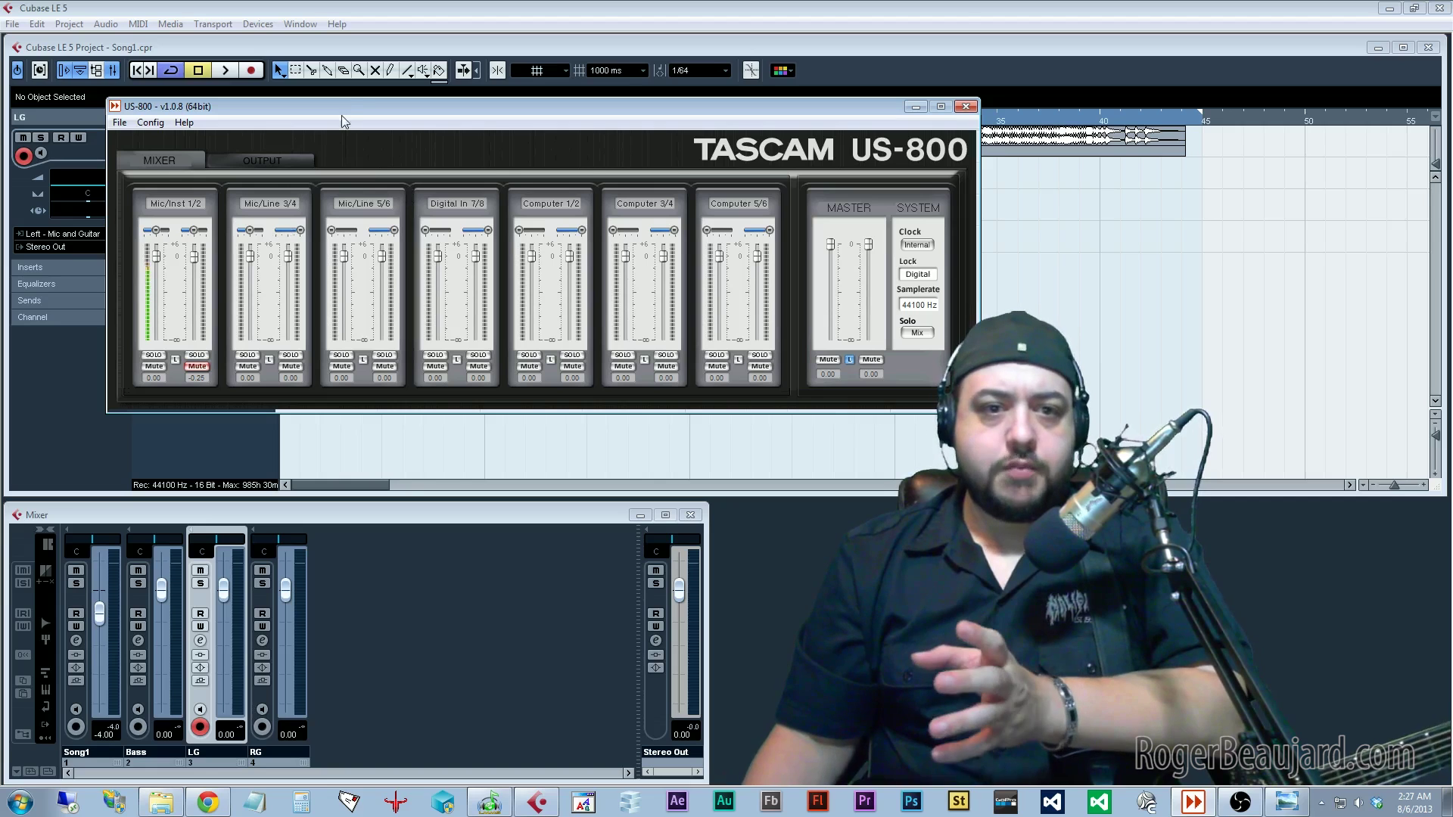
left_click_drag(348, 106, 376, 118)
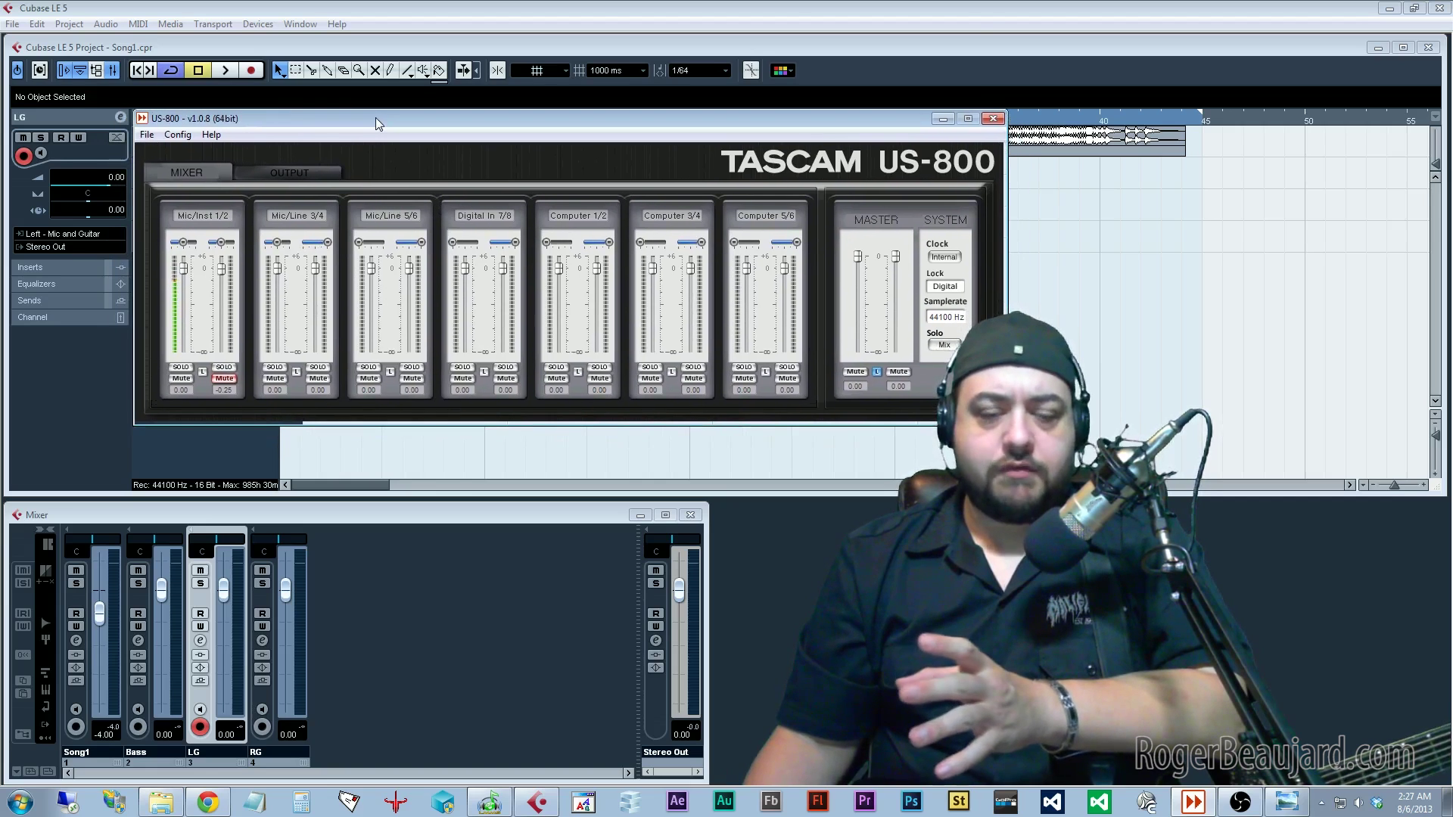
left_click_drag(375, 117, 365, 112)
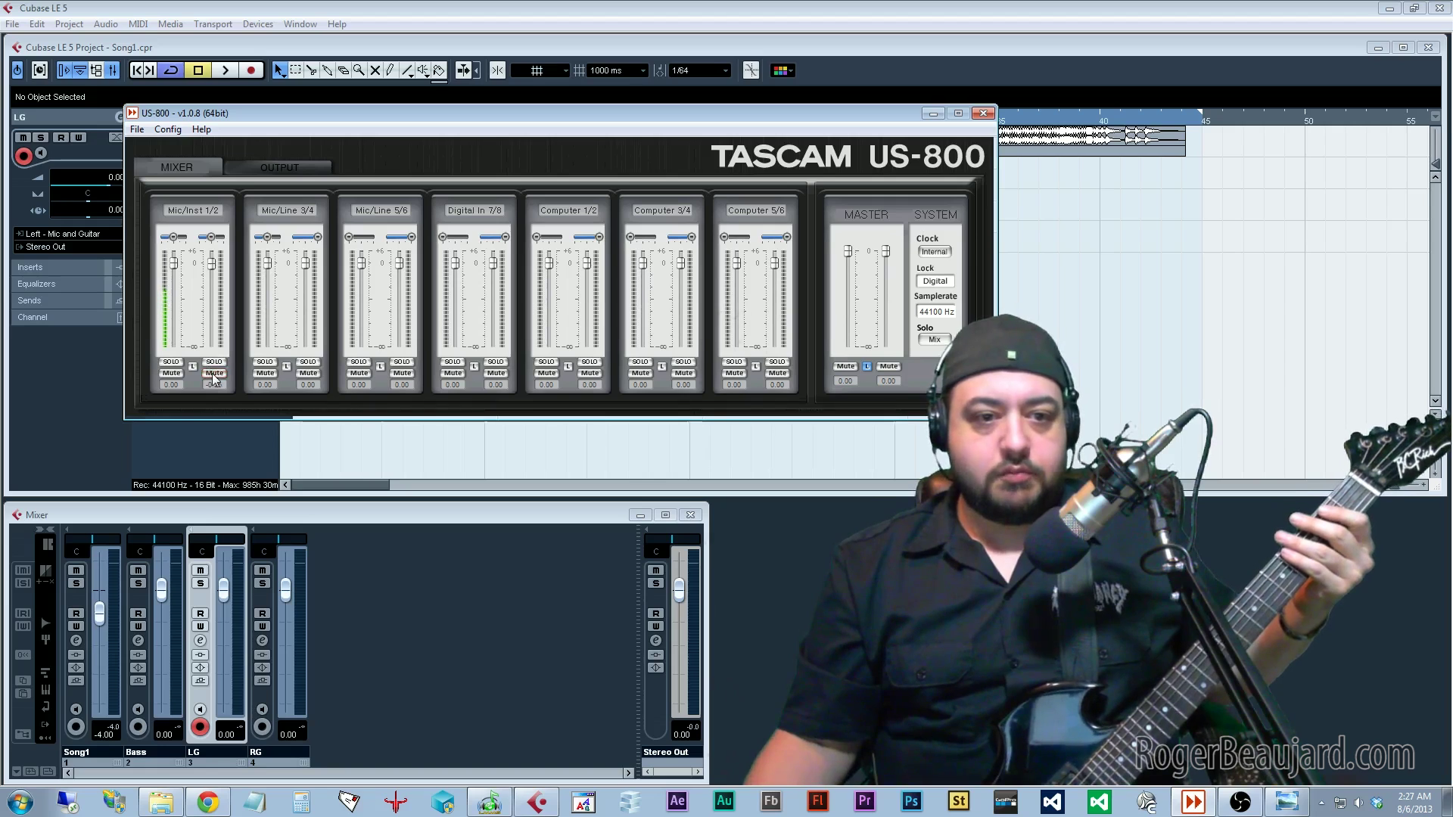
left_click(214, 375)
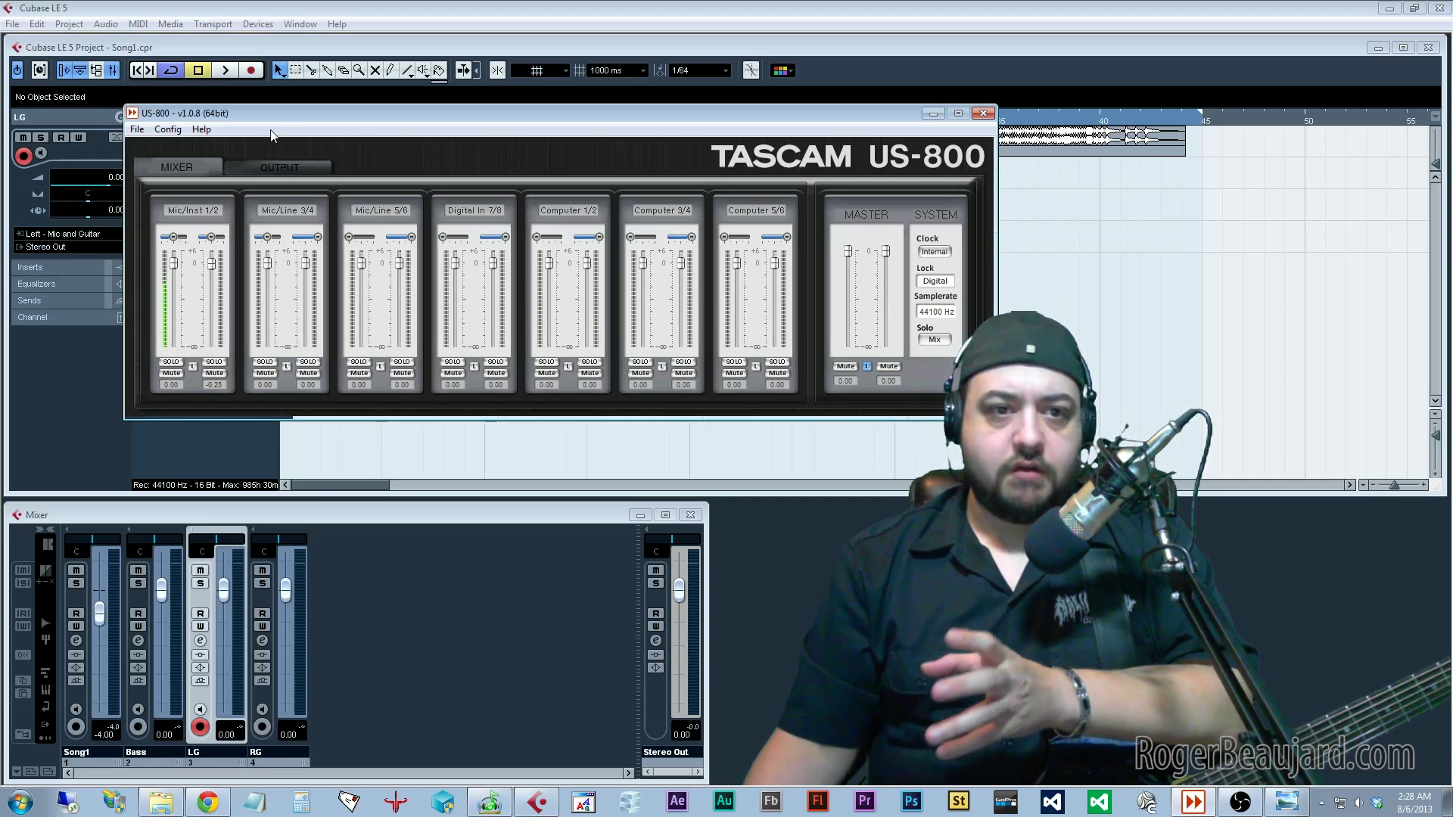
left_click_drag(275, 114, 351, 137)
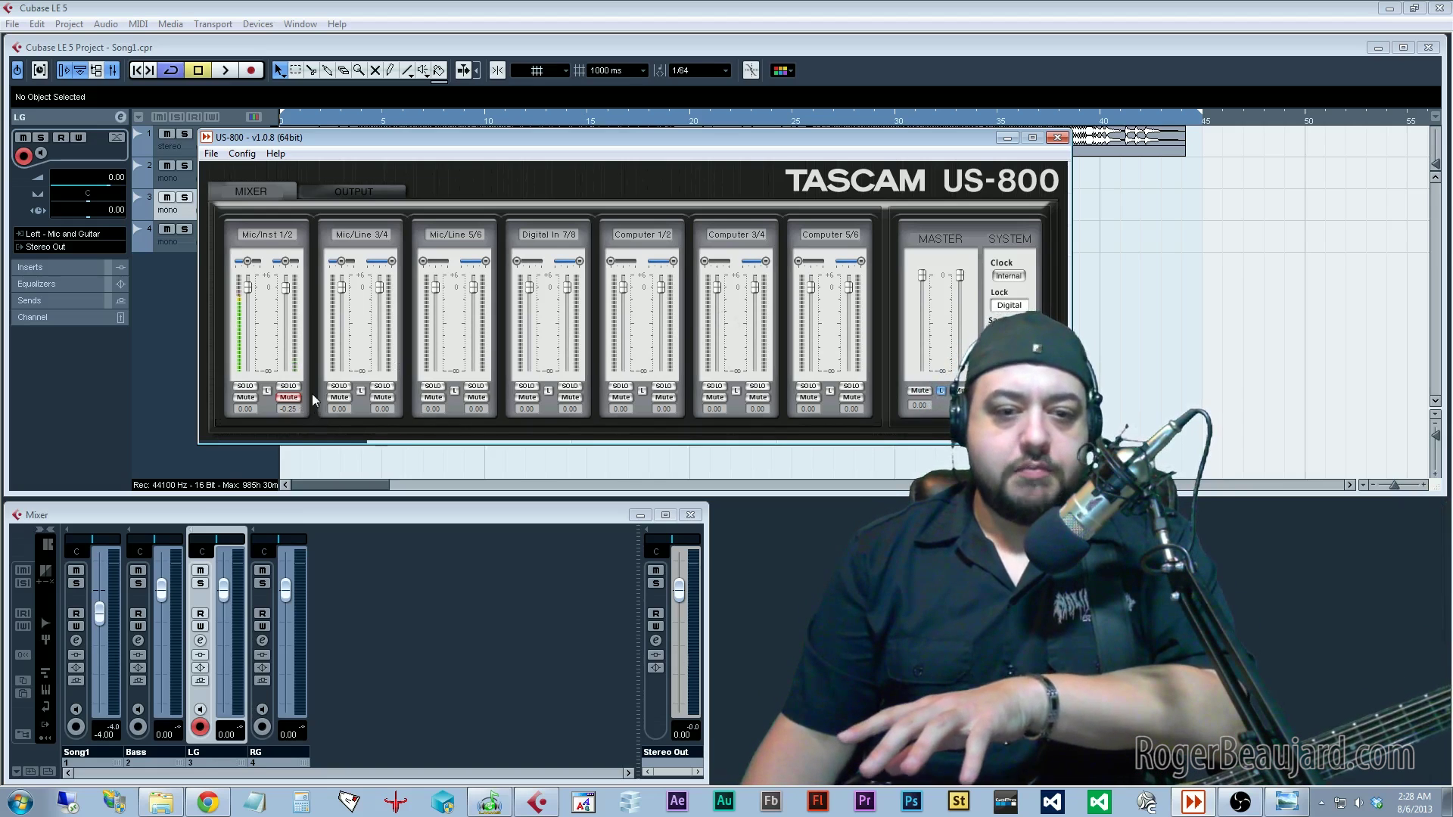
left_click(1009, 139)
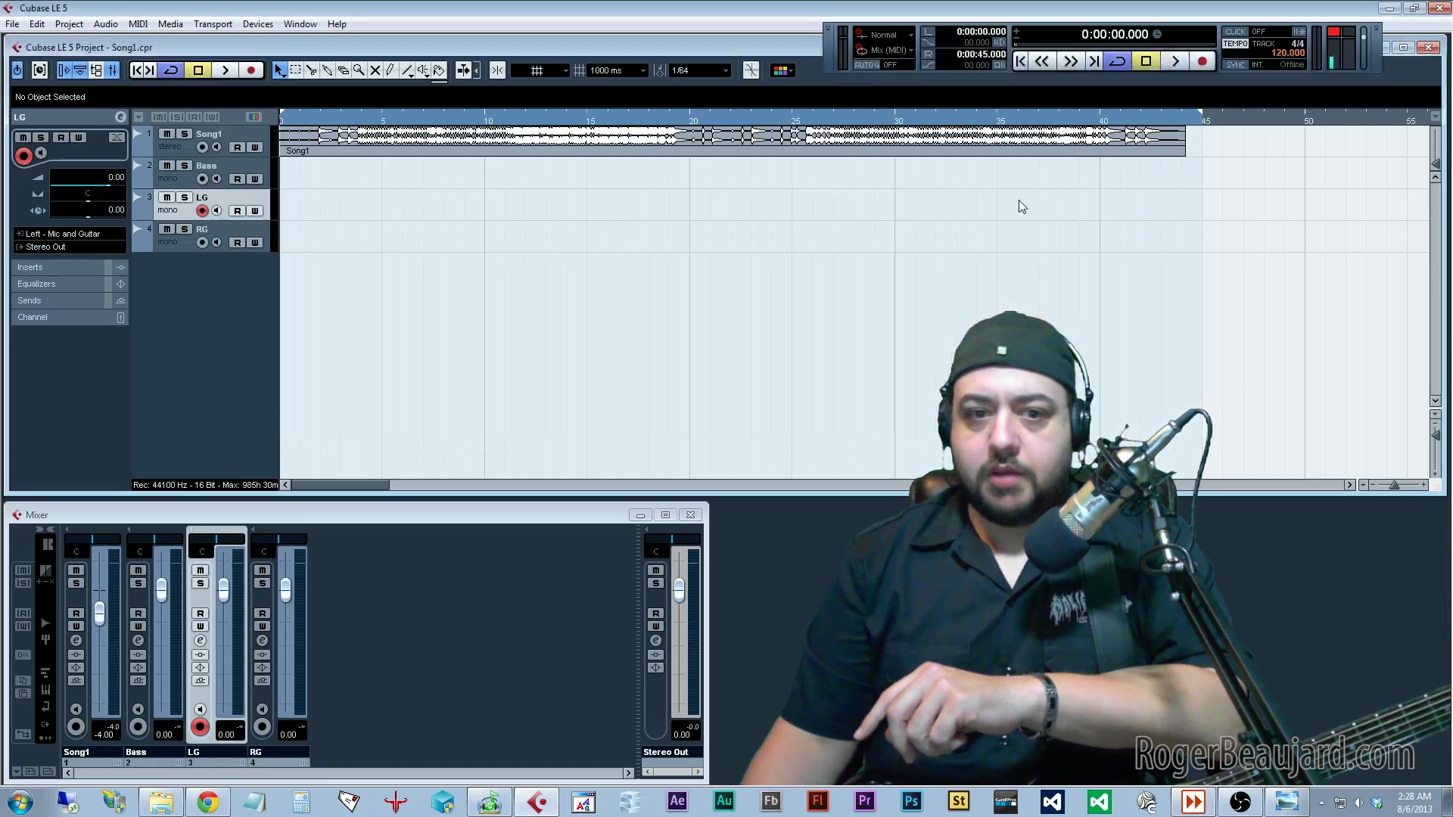
Check input monitoring on the LG track and compare the input routing of the LG, RG, Bass and Song1 tracks.
left_click(216, 212)
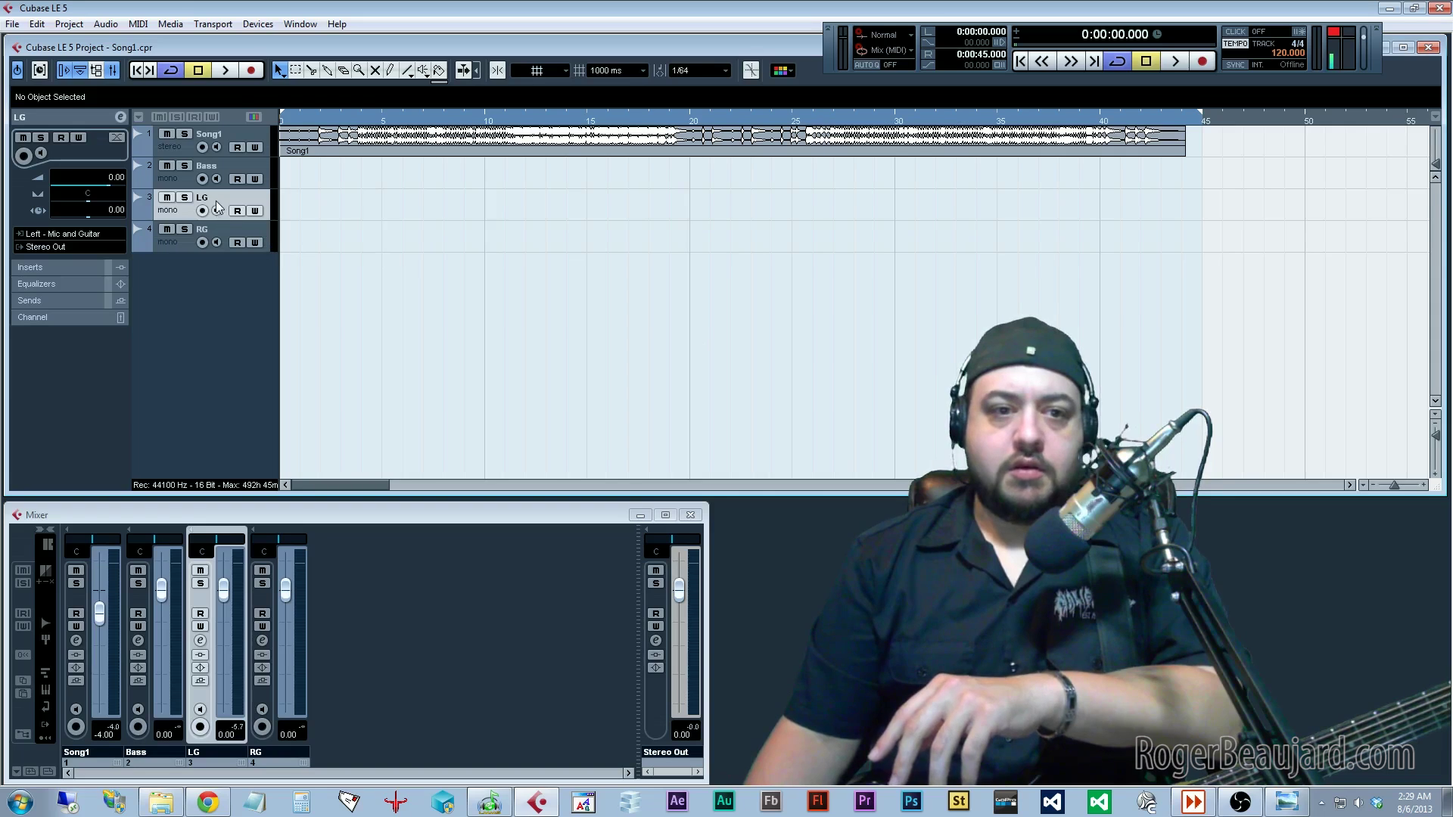
left_click(43, 241)
left_click(216, 211)
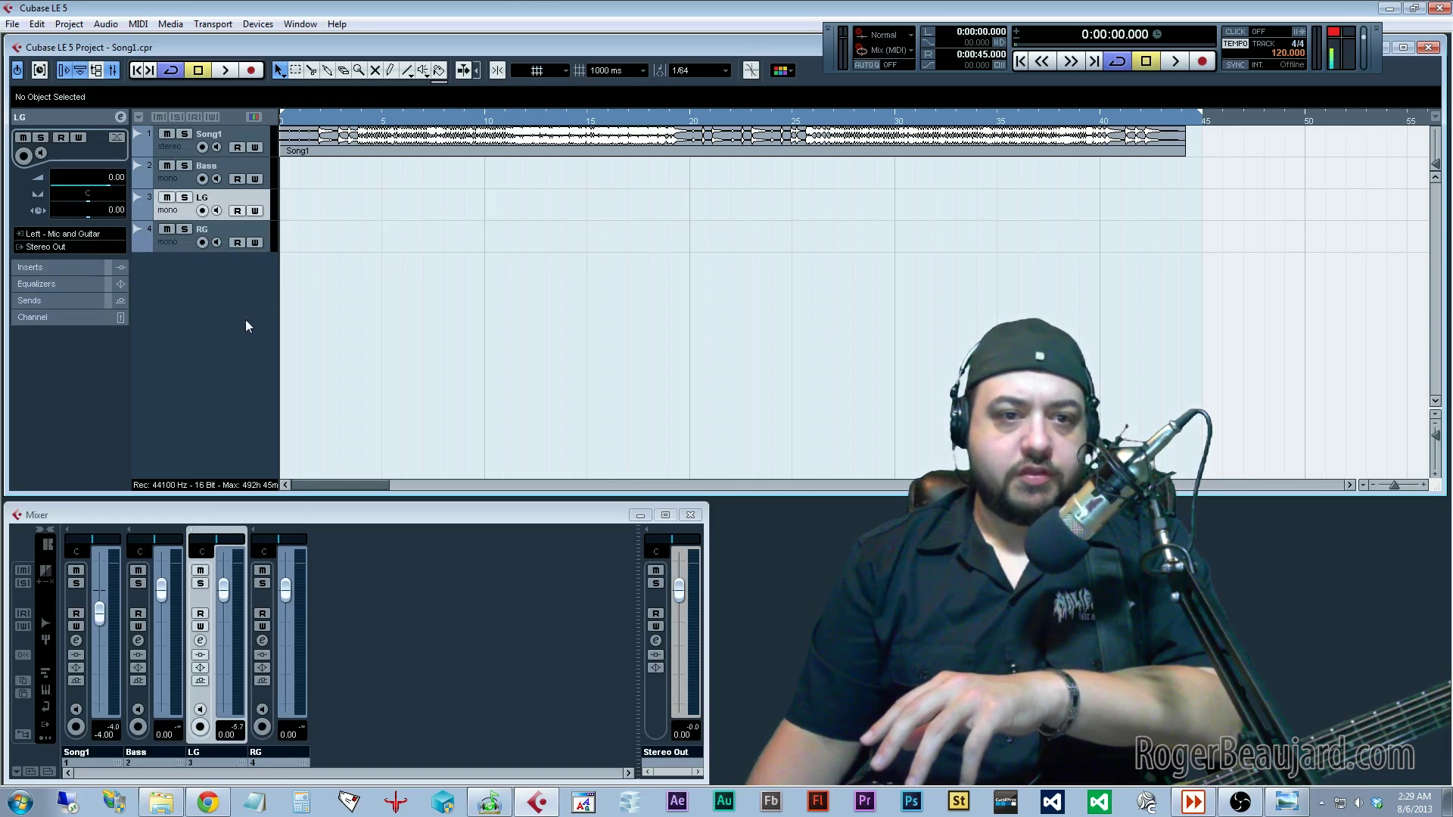
left_click(229, 169)
left_click(224, 204)
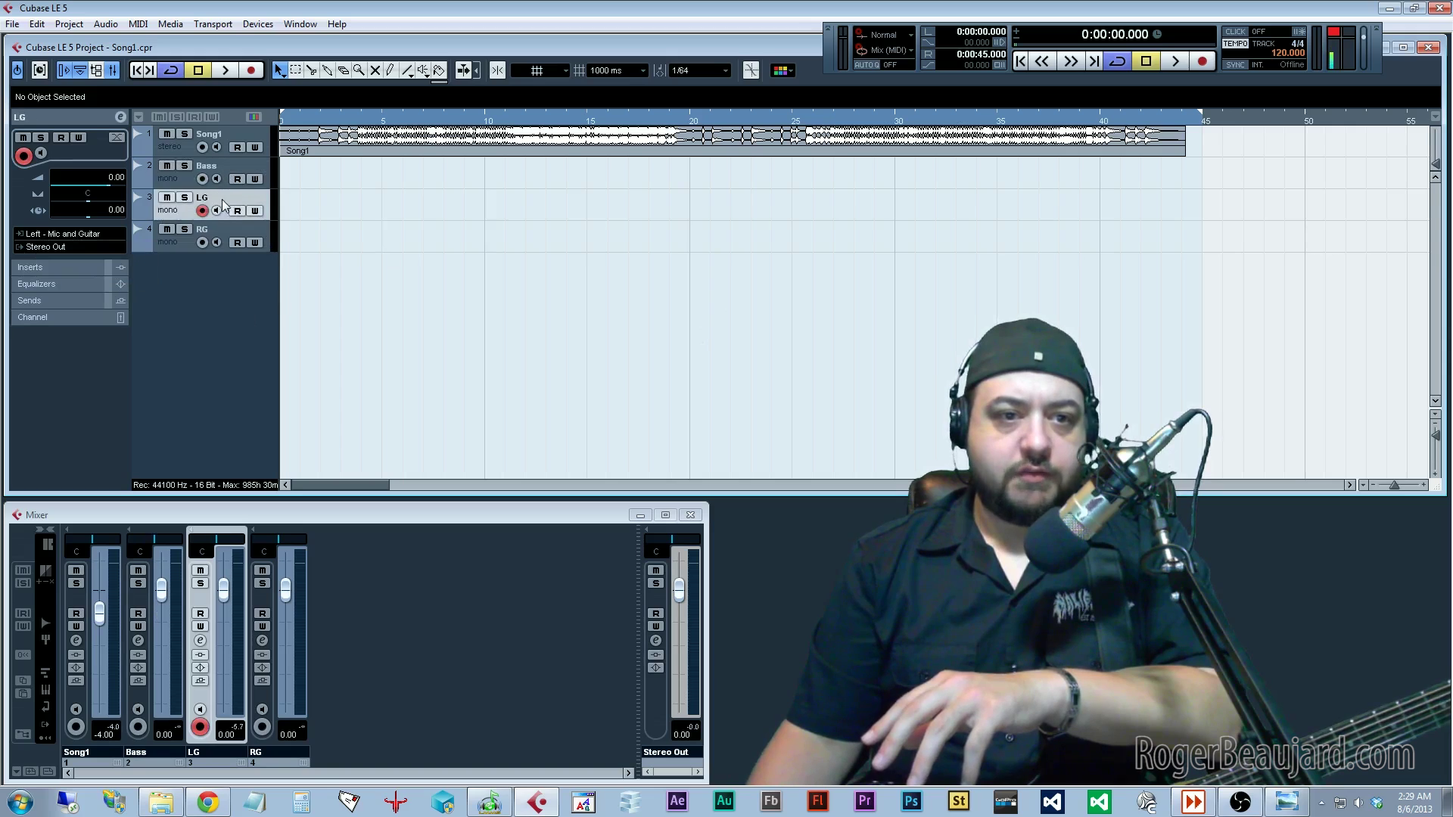
left_click(219, 229)
left_click(229, 174)
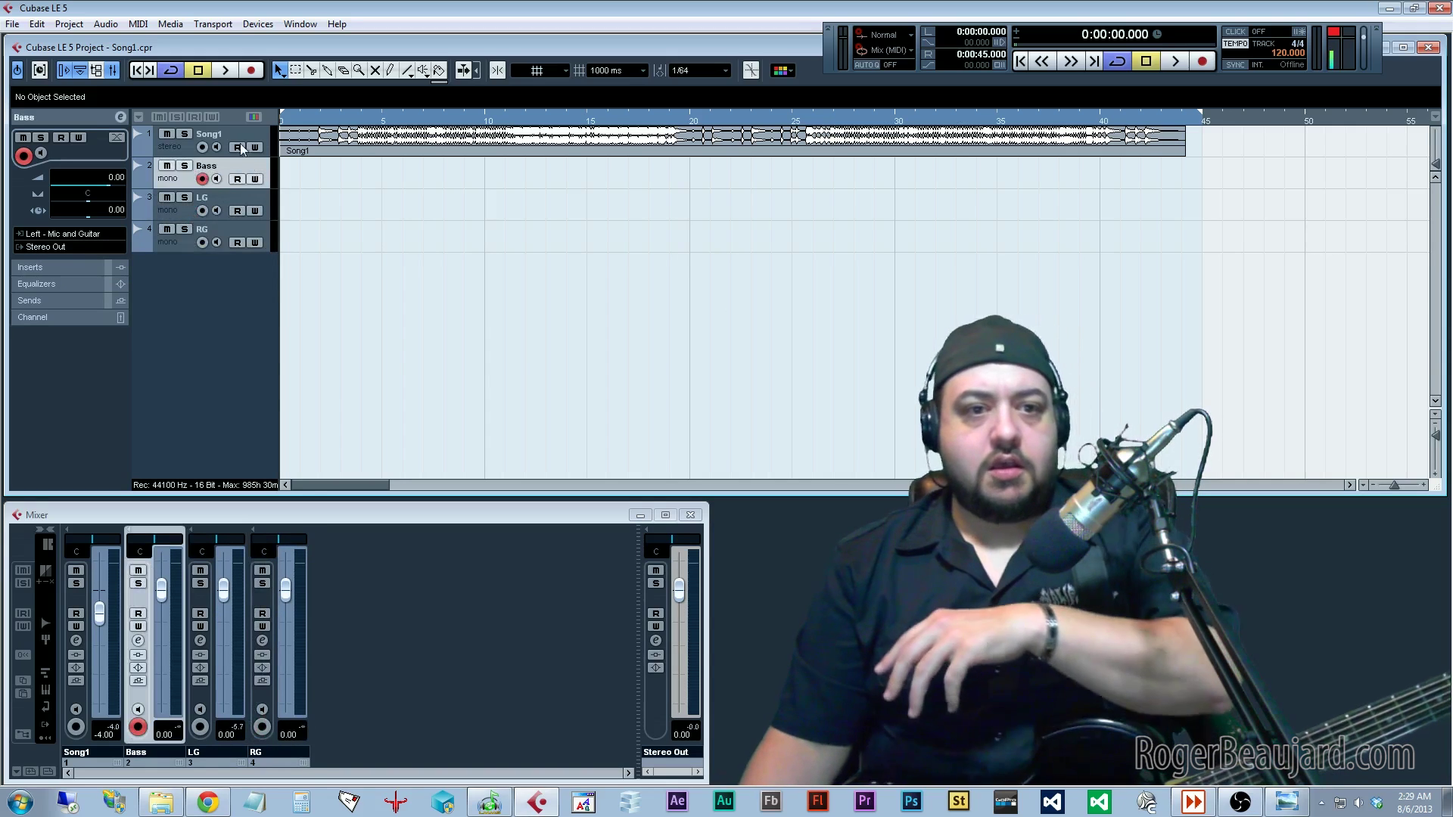
left_click(225, 150)
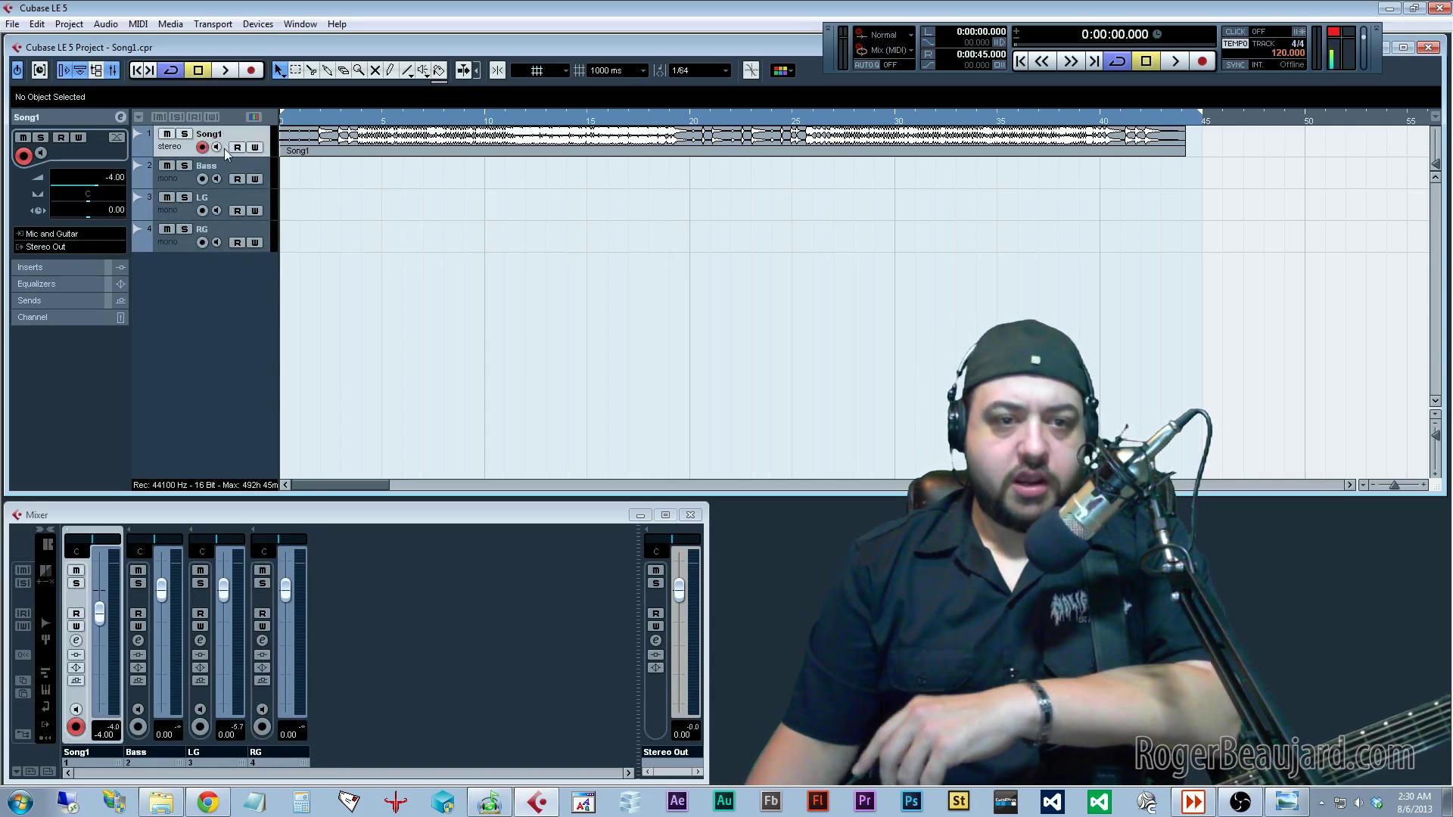
Set the Bass track's input routing to the Right channel of Mic and Guitar.
left_click(218, 173)
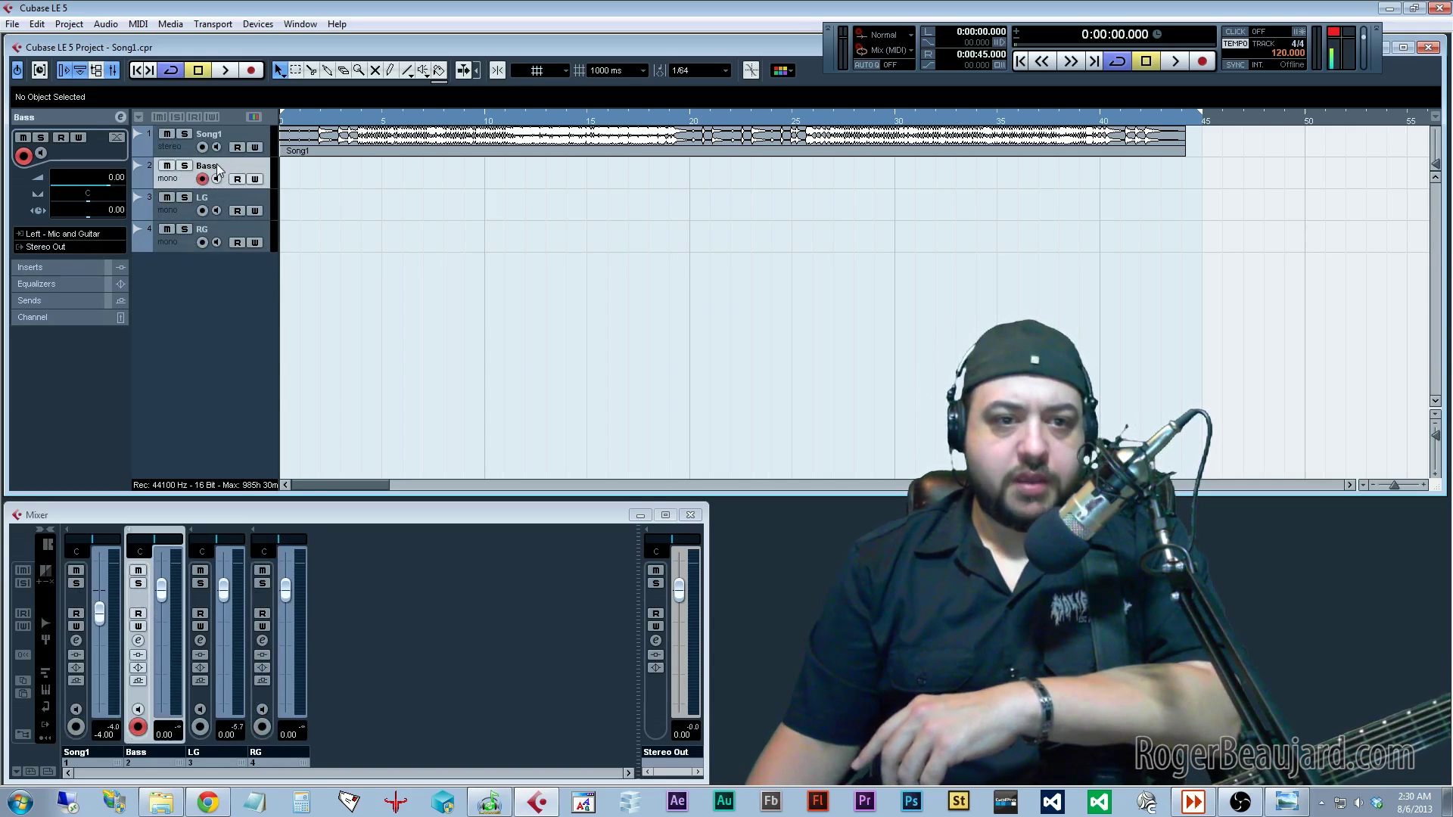
left_click(50, 236)
mouse_move(120, 274)
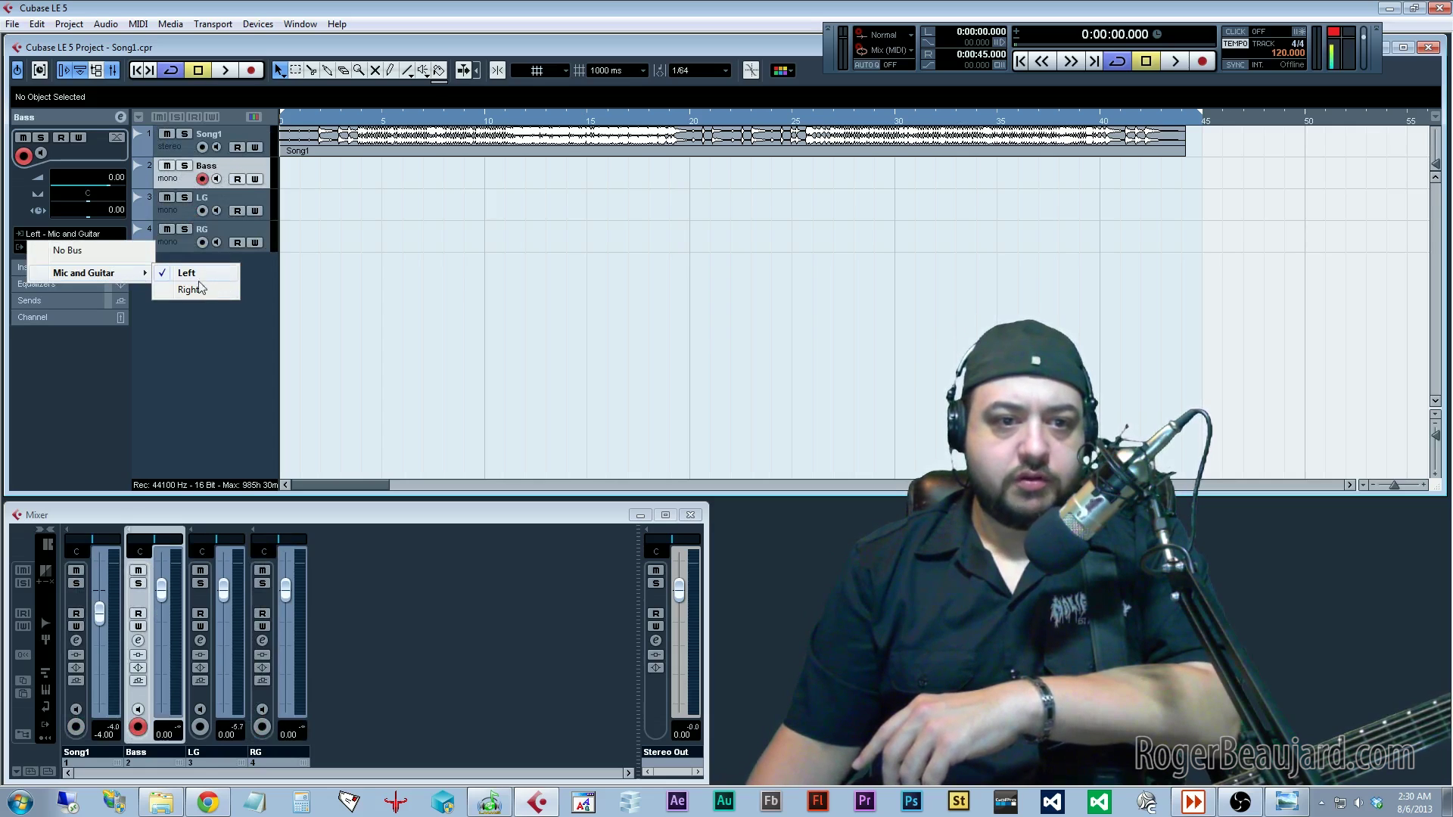
left_click(189, 290)
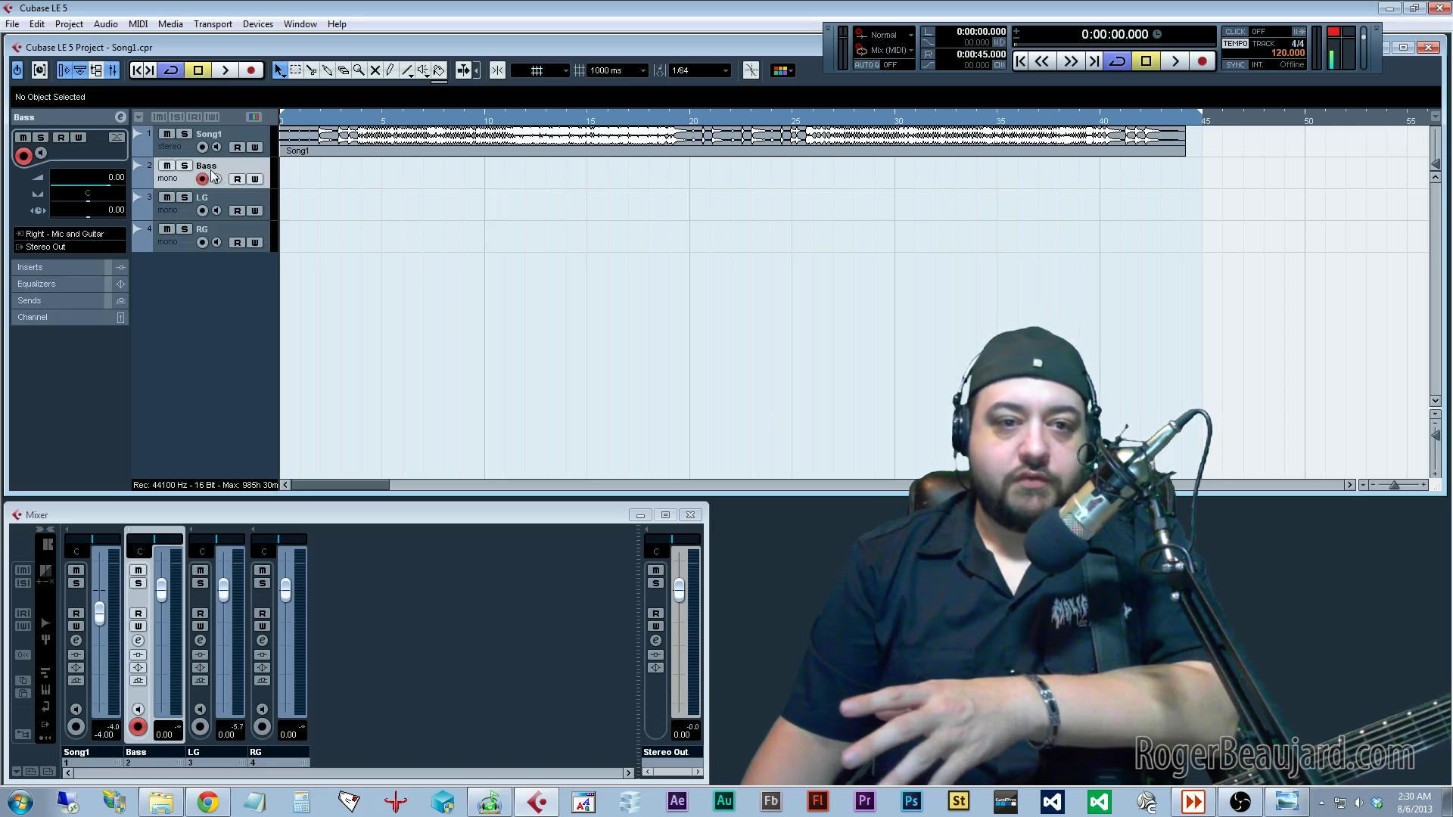
left_click(55, 236)
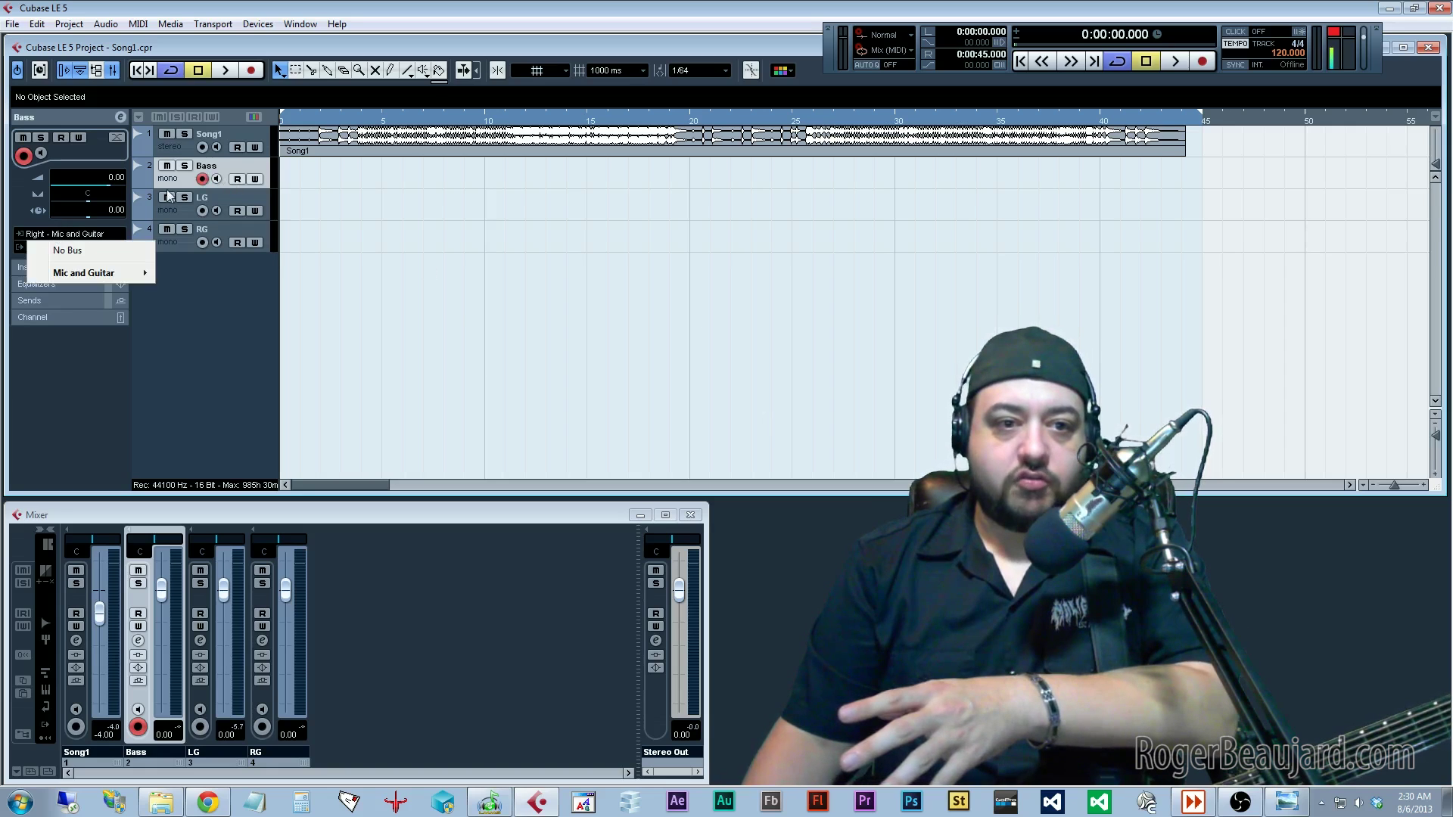
left_click(213, 168)
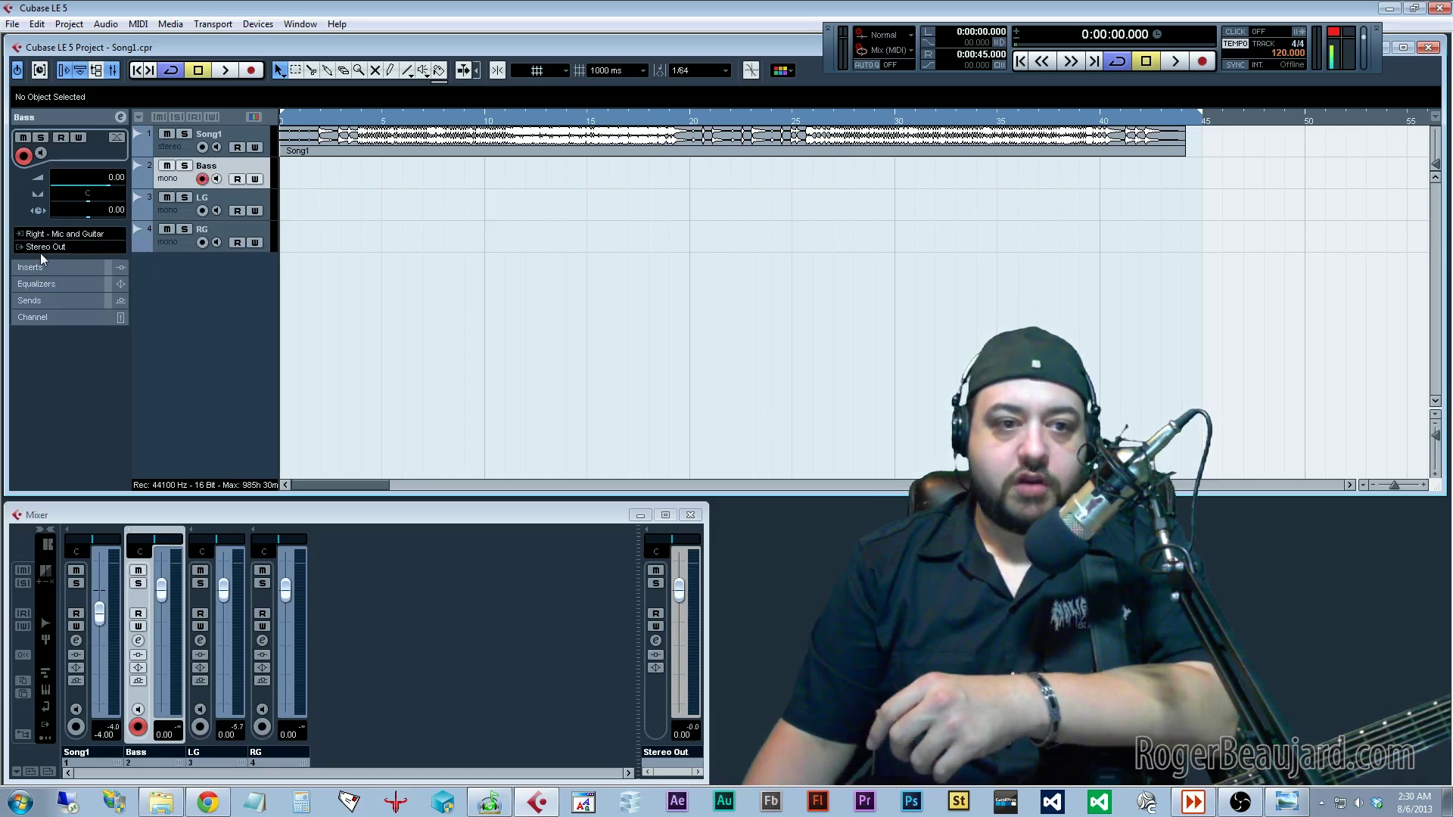
left_click(54, 235)
mouse_move(113, 272)
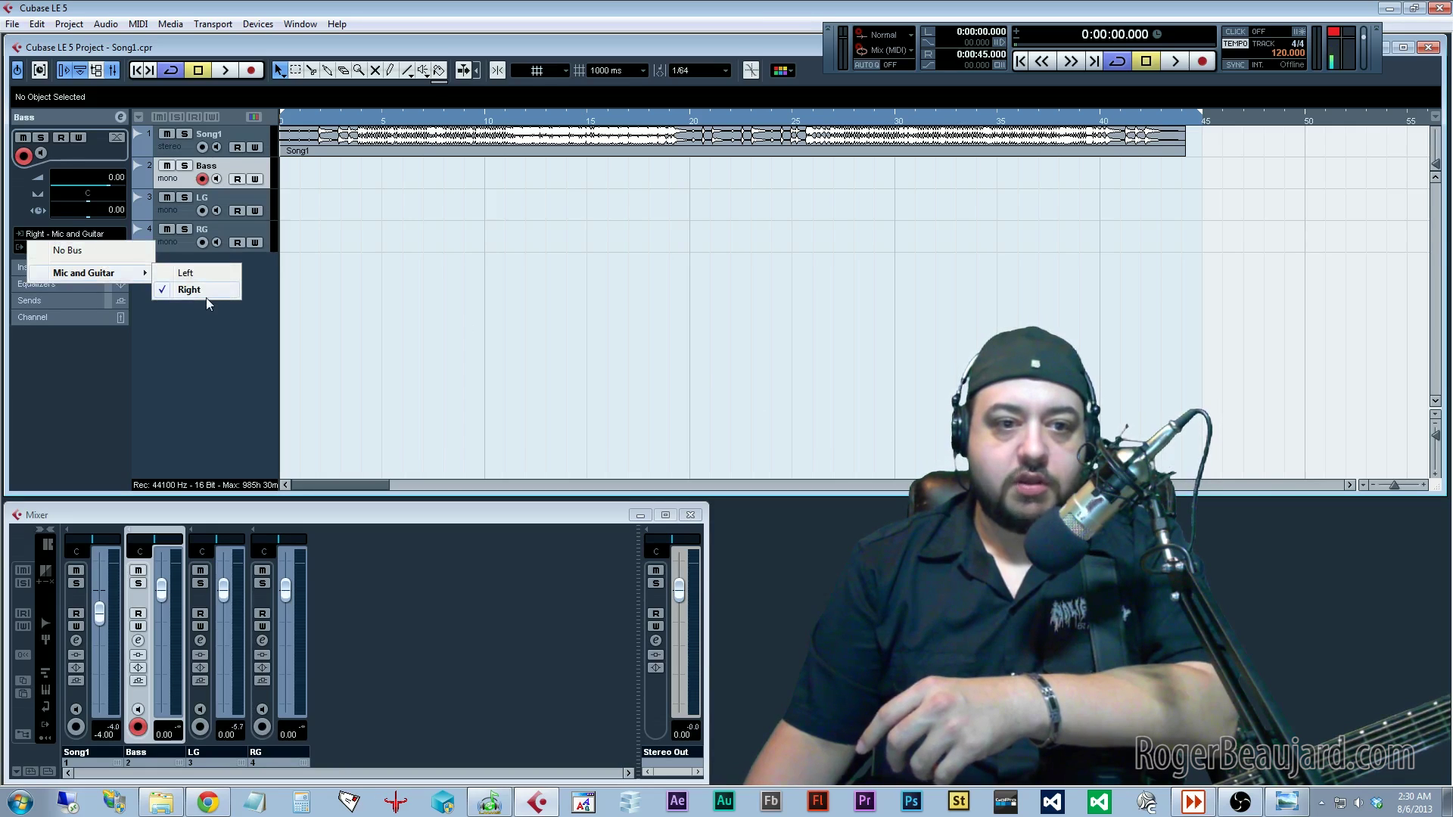
left_click(205, 293)
Set the input routing of the LG and RG tracks to the Right channel of Mic and Guitar.
left_click(202, 201)
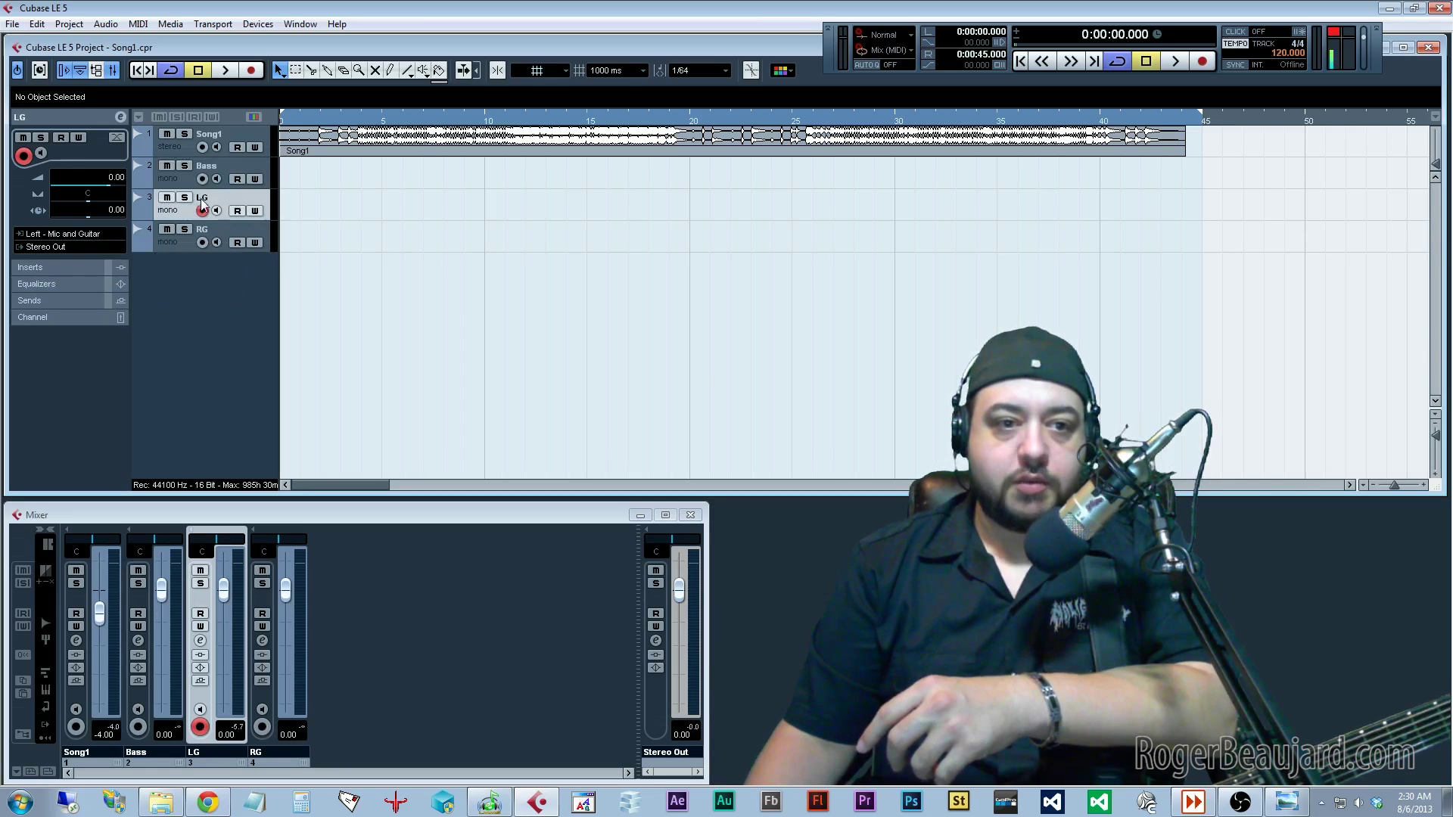
left_click(68, 238)
mouse_move(114, 273)
left_click(217, 292)
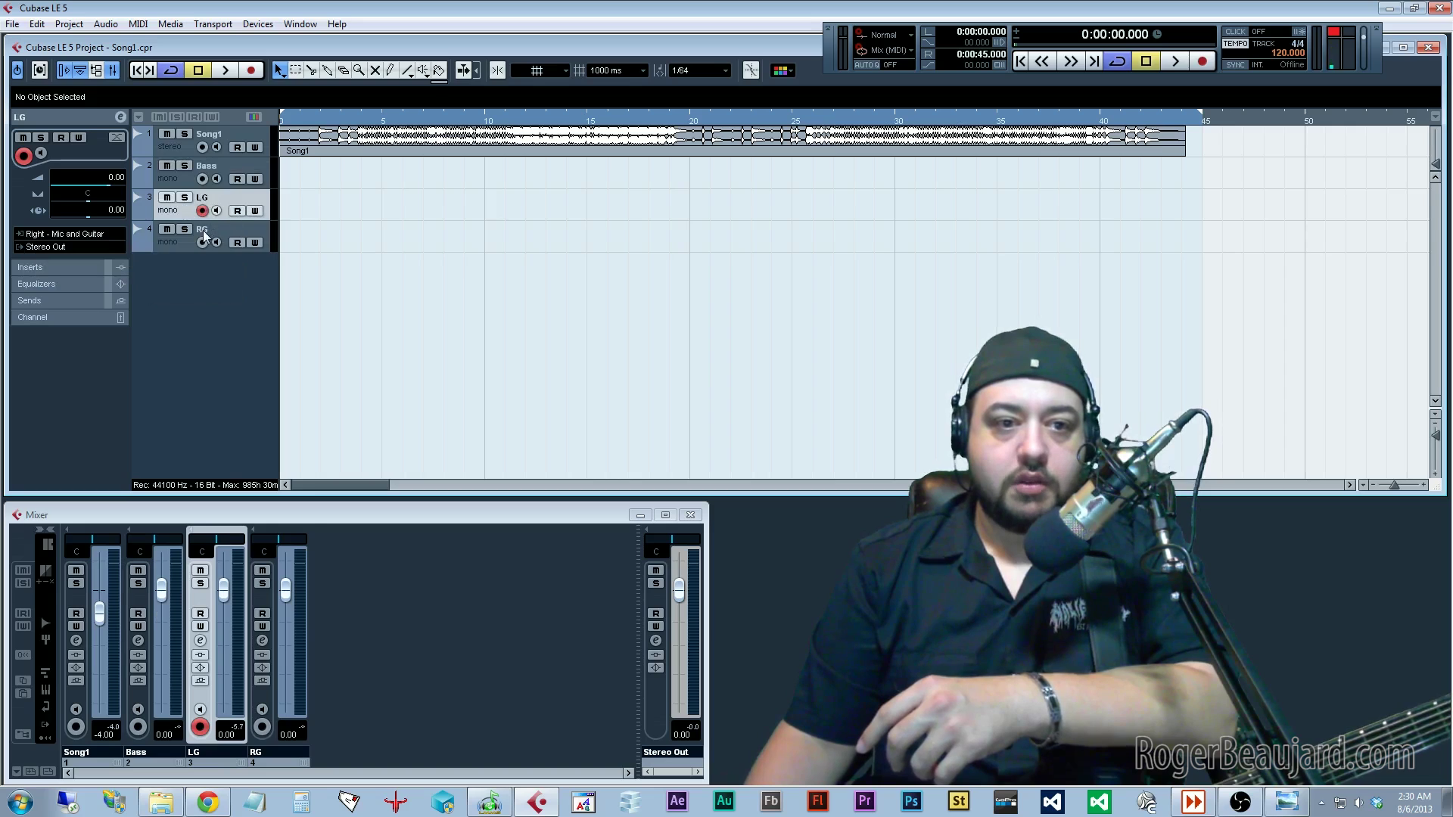
left_click(189, 234)
left_click(67, 235)
mouse_move(121, 271)
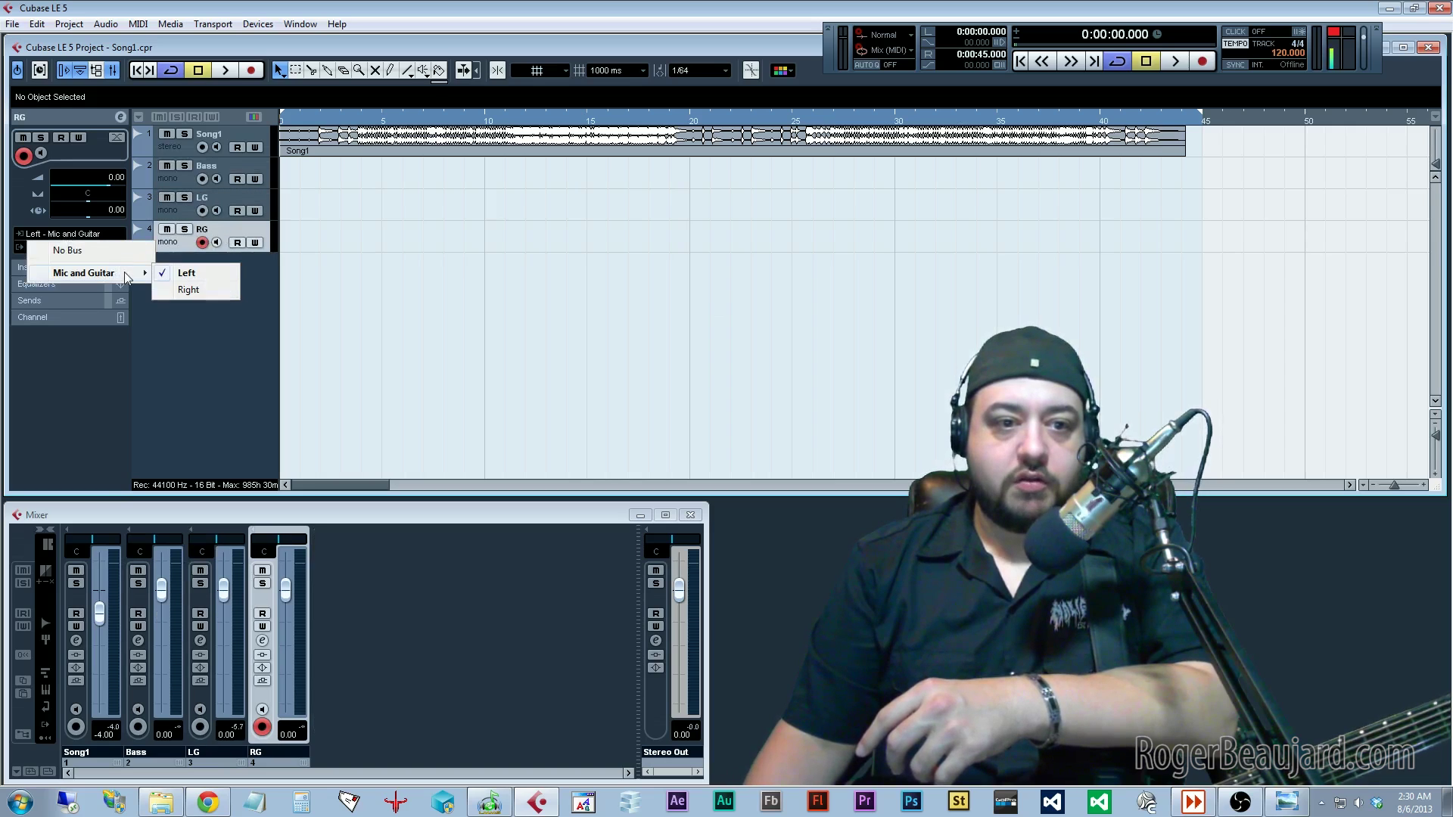
left_click(217, 291)
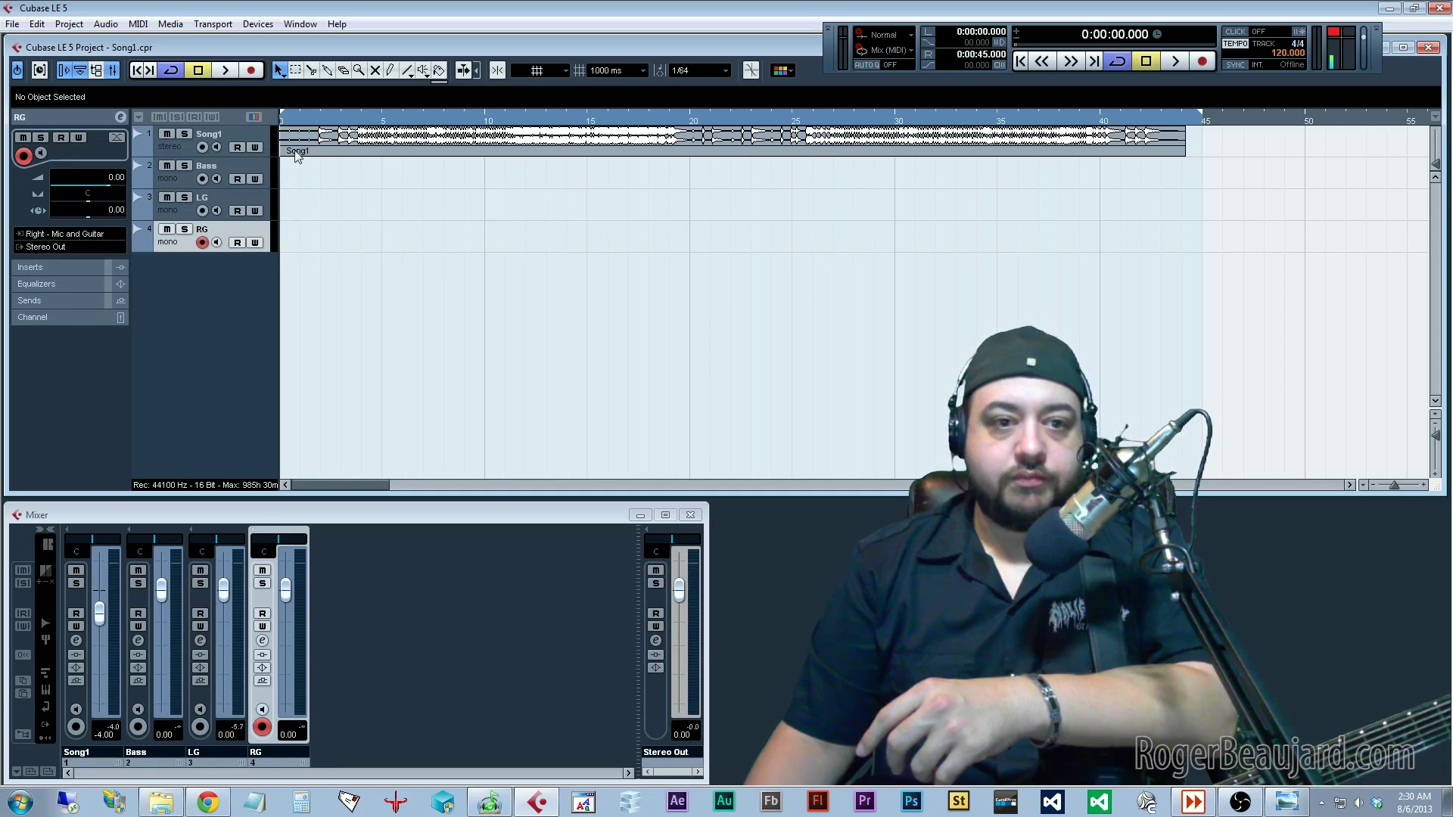
Turn on input monitoring for the LG track.
left_click(225, 196)
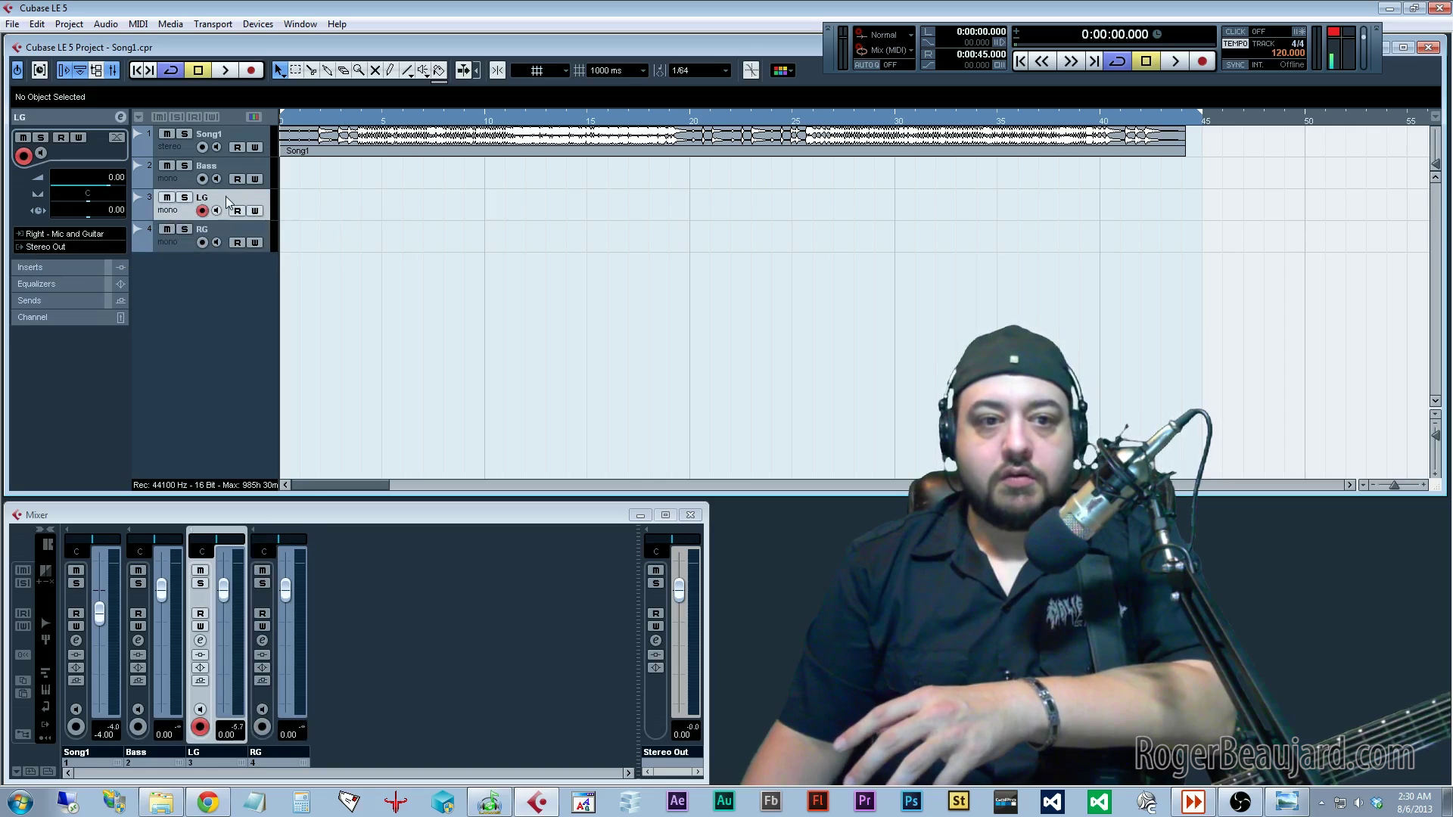
left_click(218, 211)
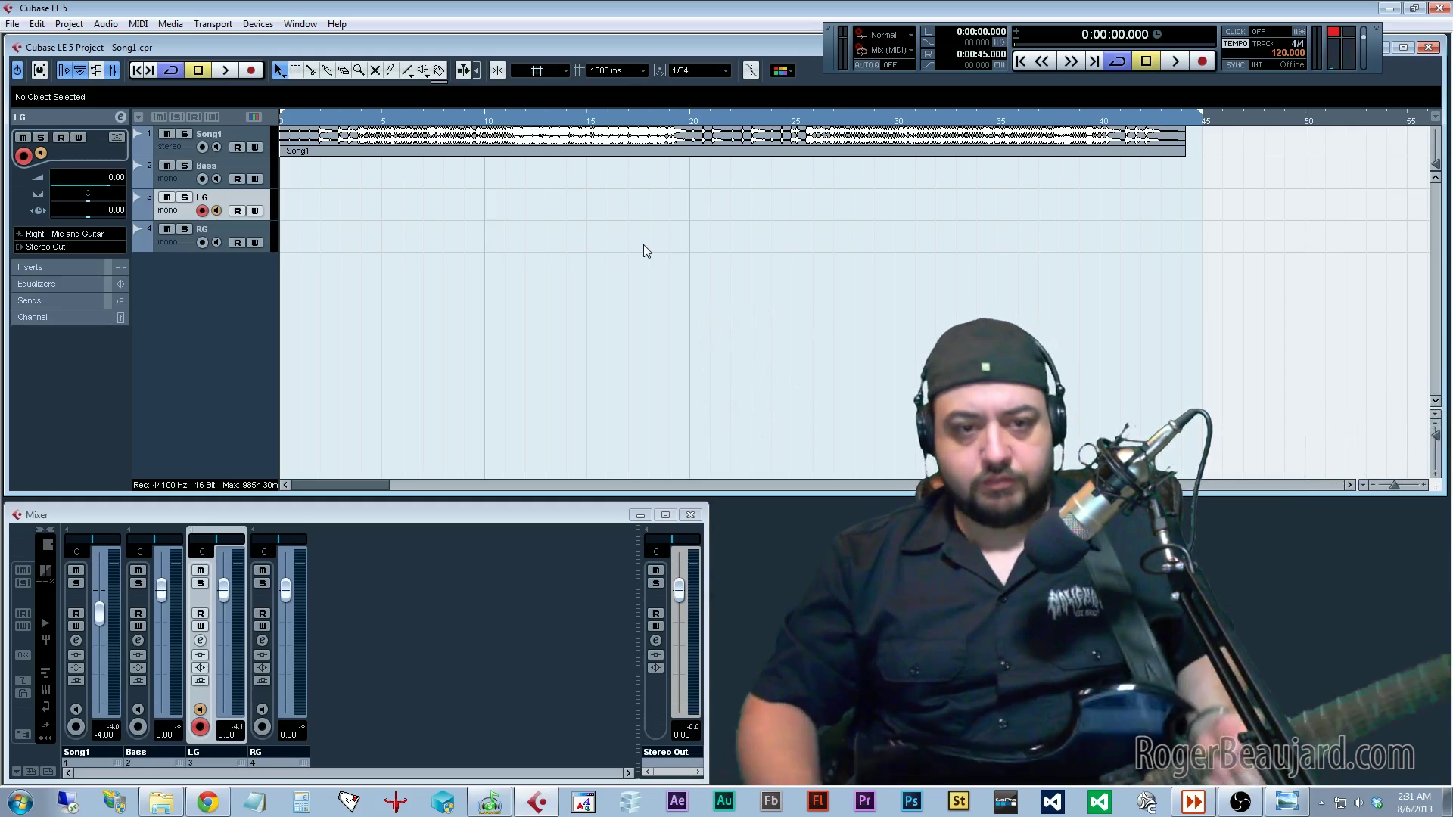
Turn off input monitoring for the LG track and open its audio channel settings from the mixer.
left_click(216, 211)
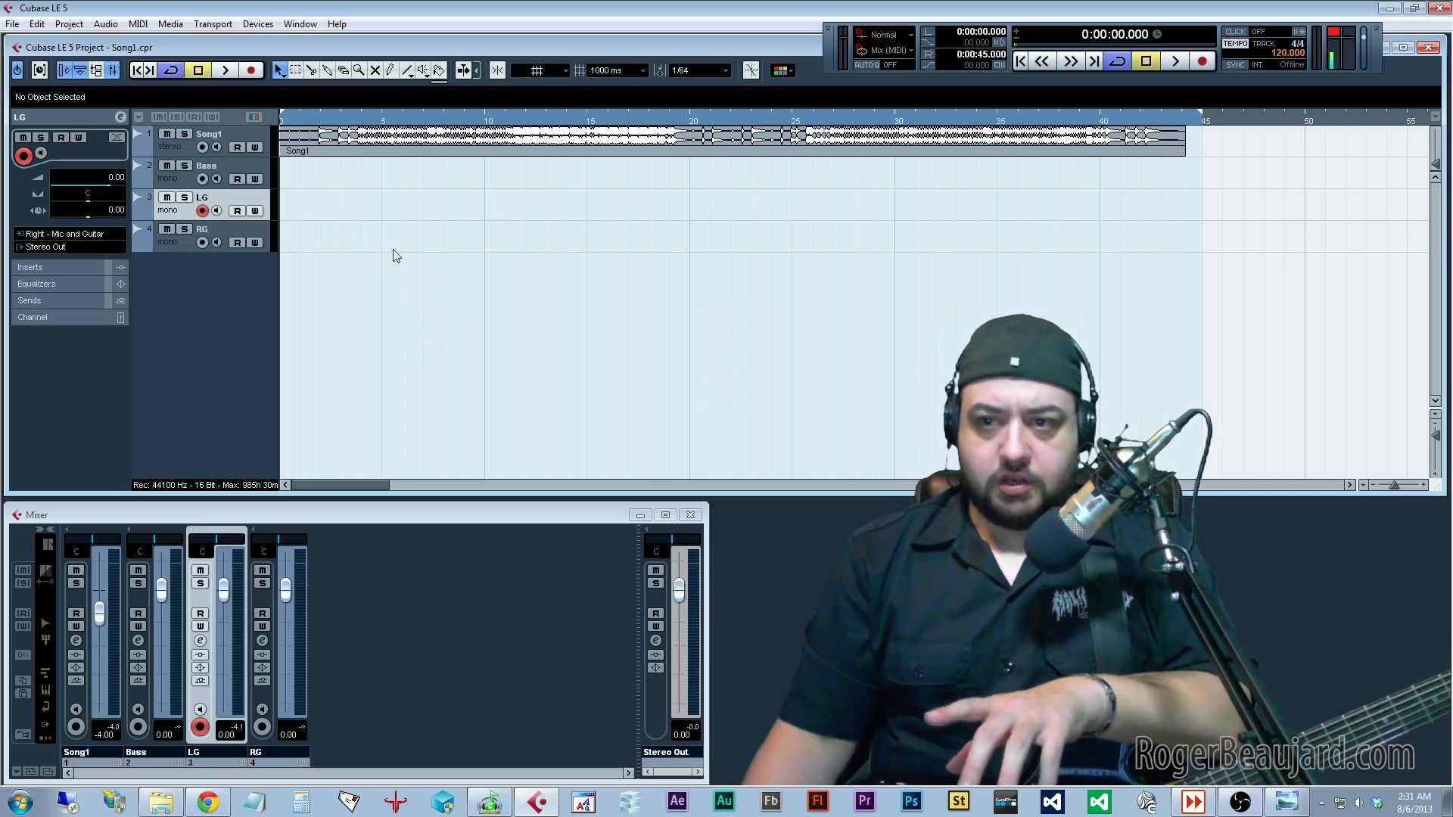
left_click(200, 642)
left_click(201, 641)
left_click(200, 641)
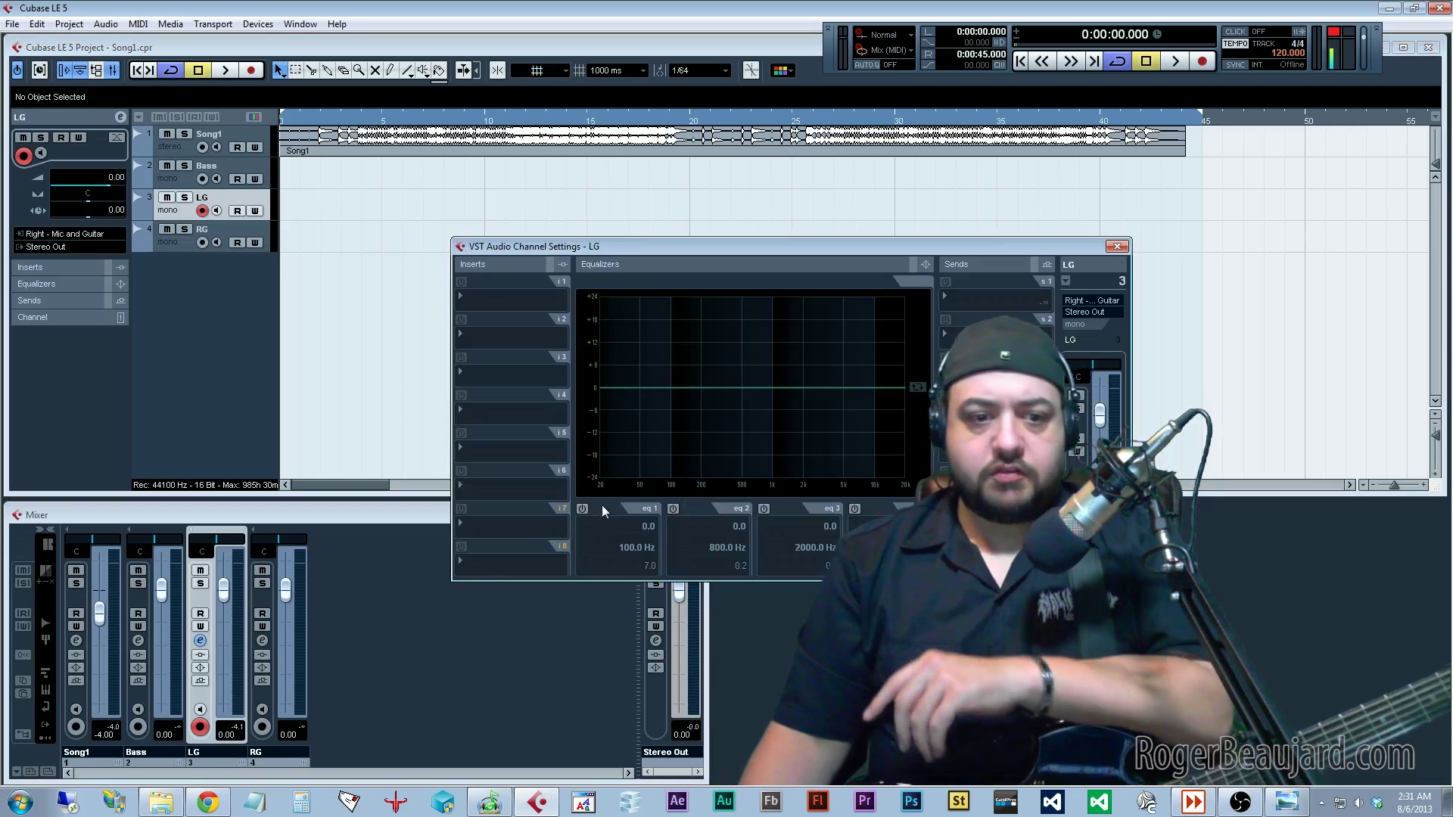
left_click(200, 642)
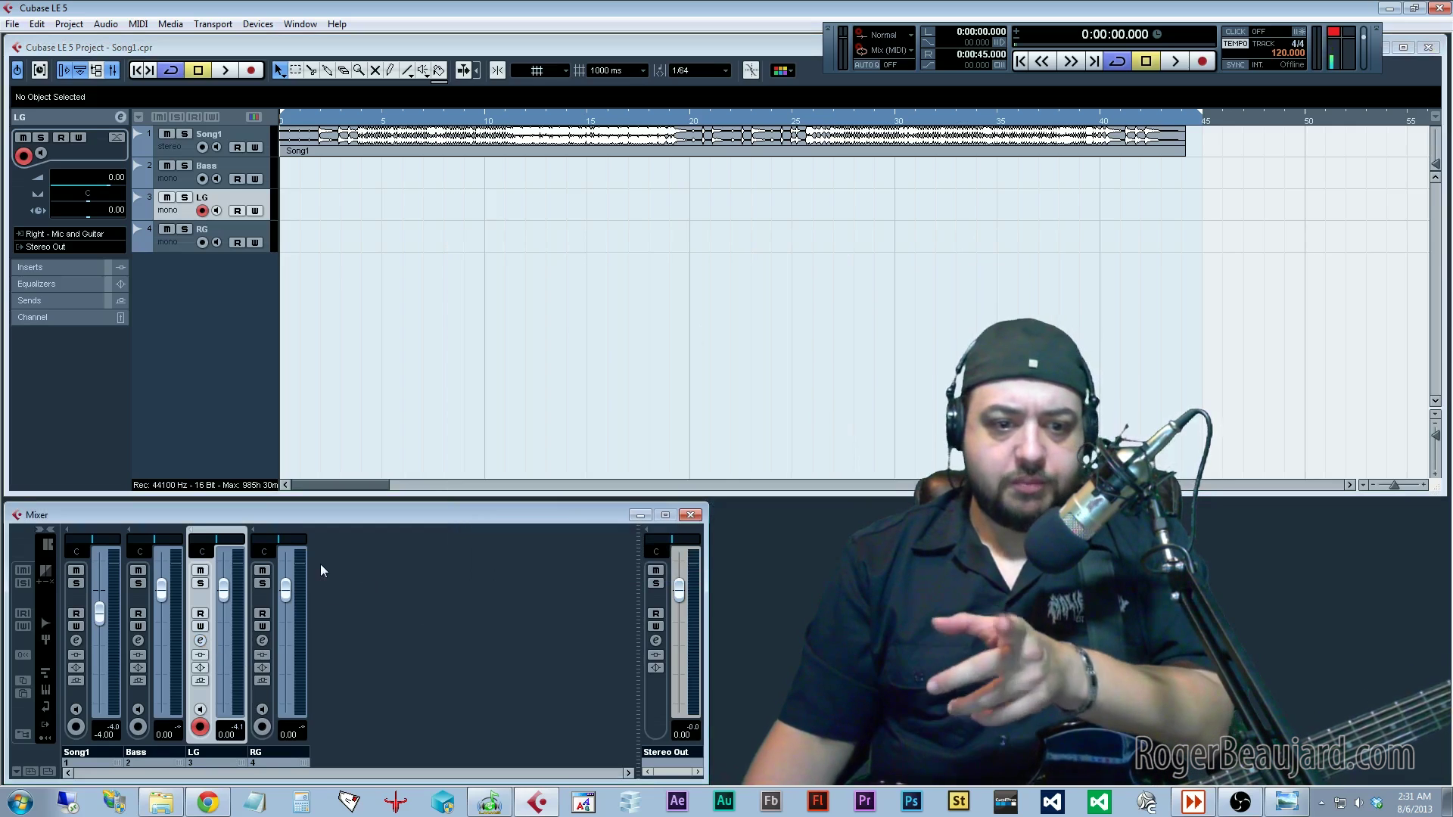
left_click(201, 641)
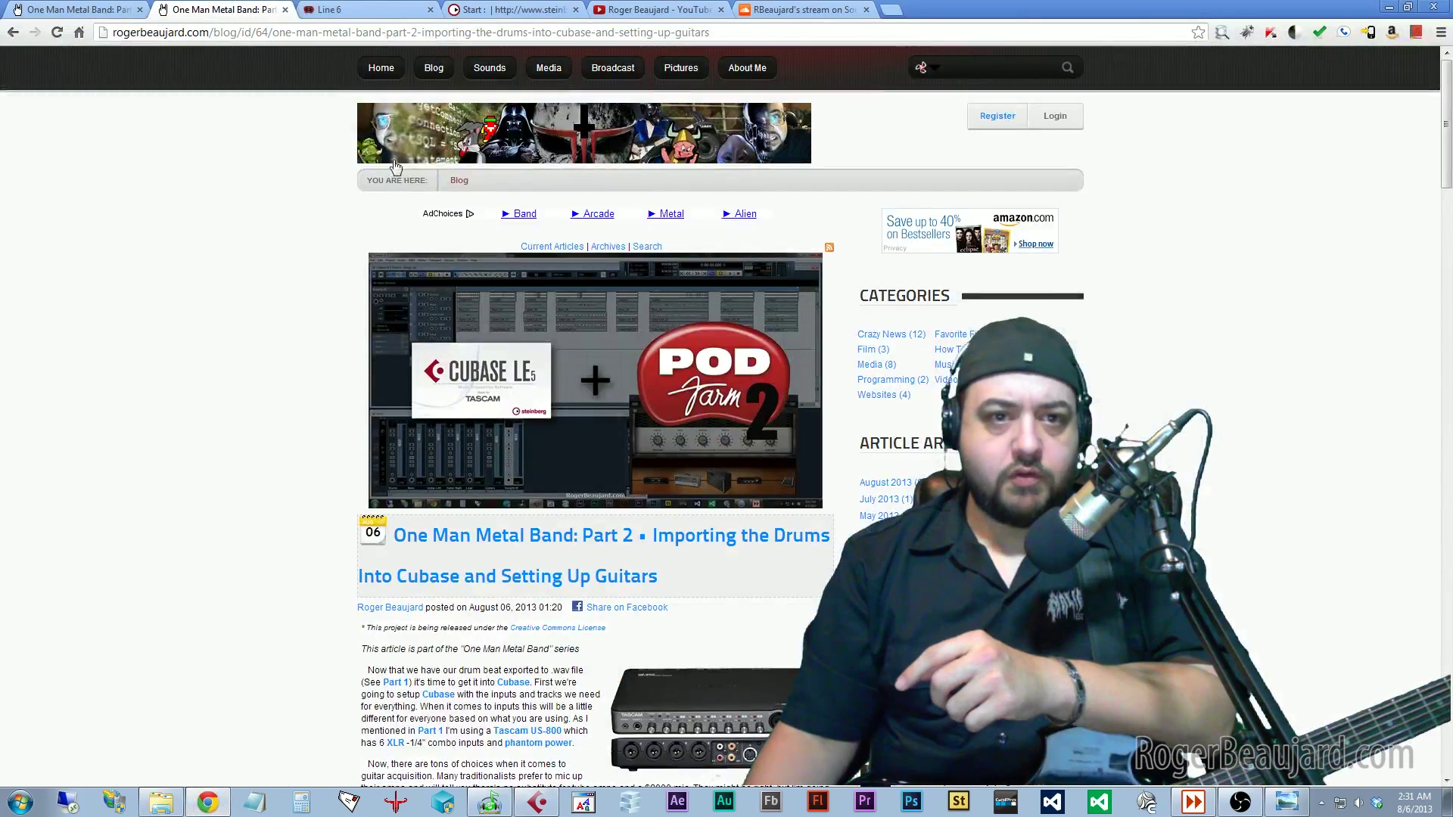
Review the Line 6 POD Farm page and the blog article's section on free Pod Farm and the VST setup in the browser.
left_click(370, 12)
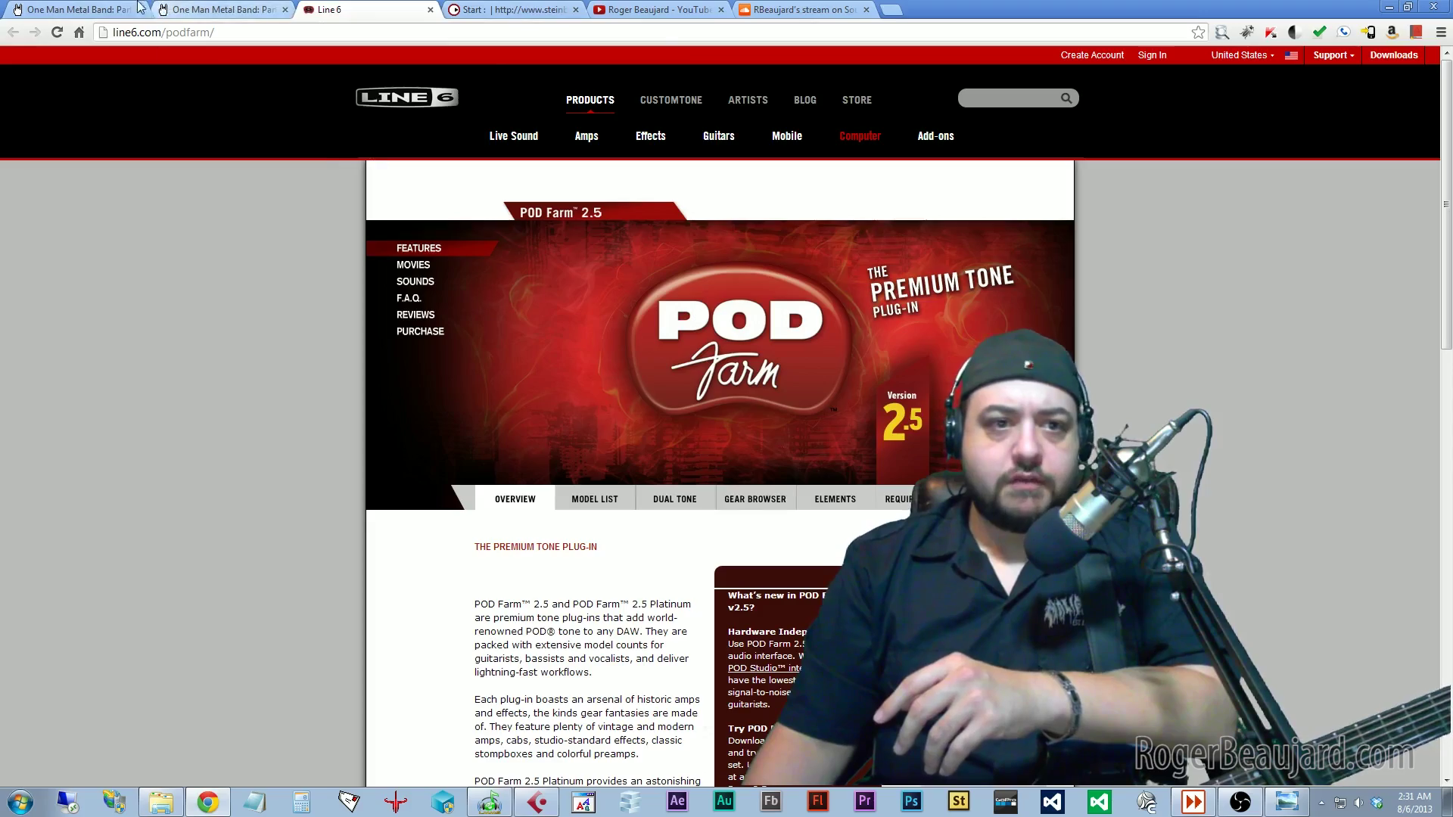
left_click(219, 10)
scroll(627, 514, "down", 15)
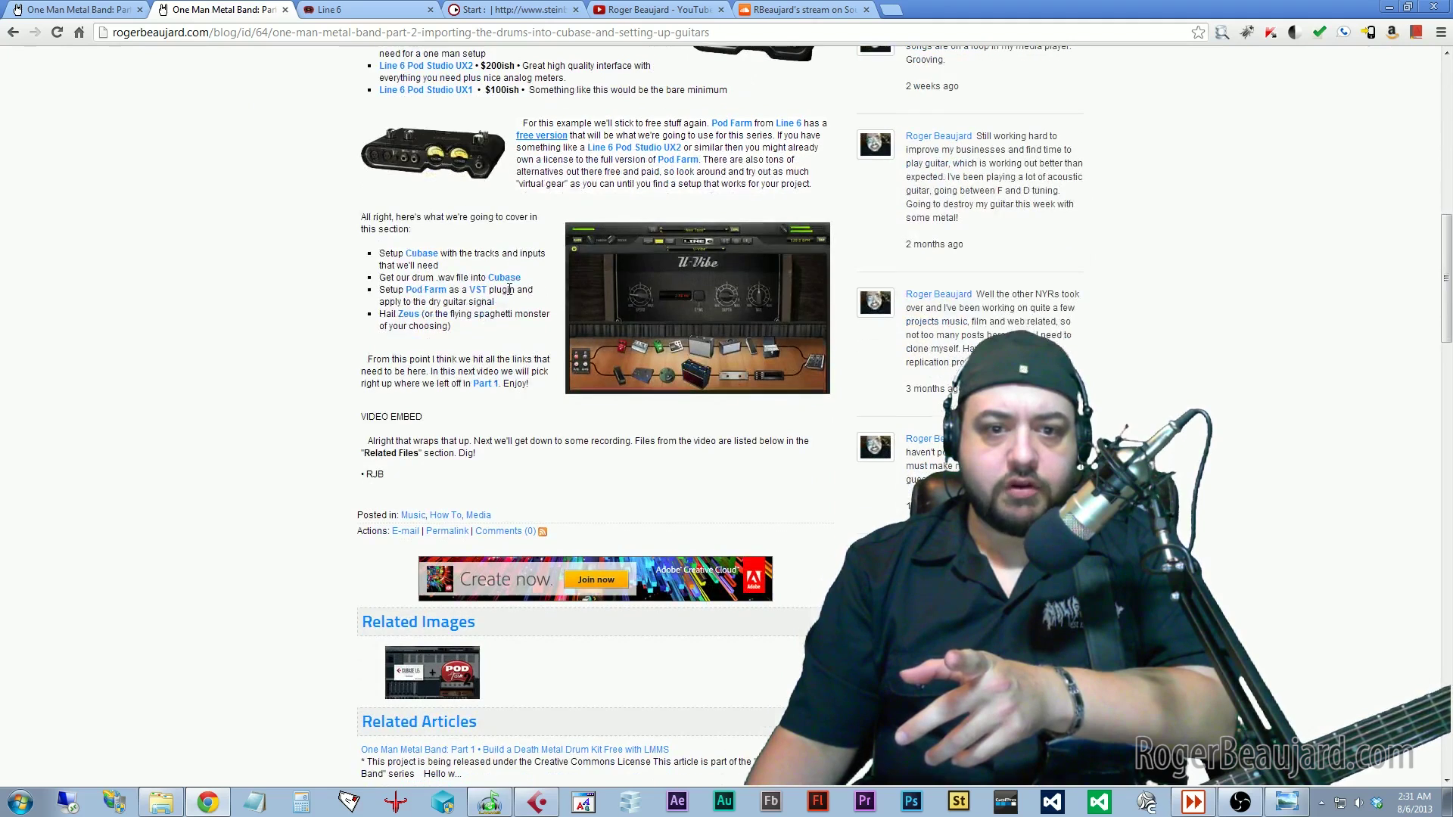
scroll(510, 290, "up", 4)
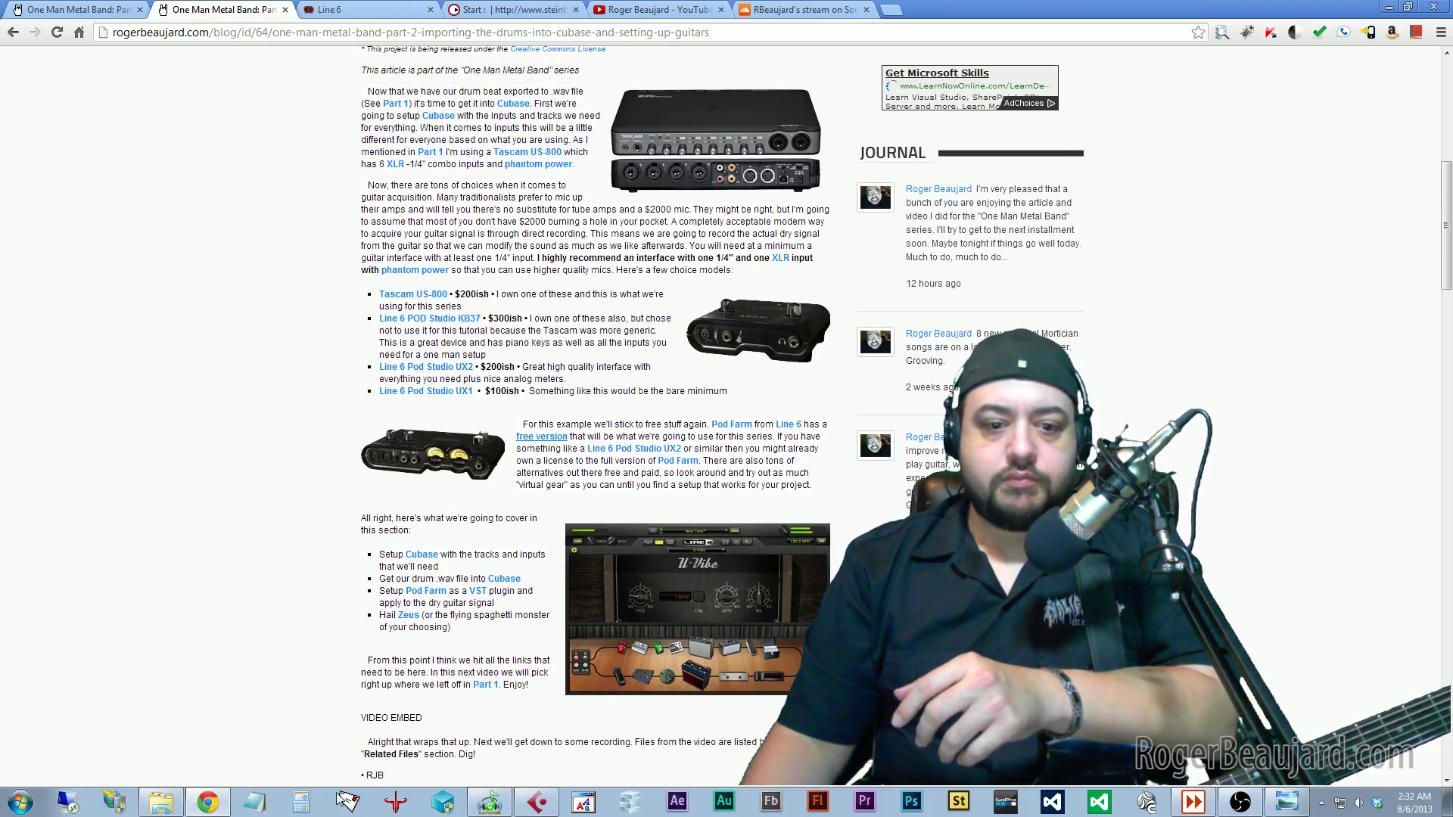
Switch back to Cubase and move the LG channel settings window higher on the screen.
left_click(537, 802)
left_click_drag(728, 246, 715, 189)
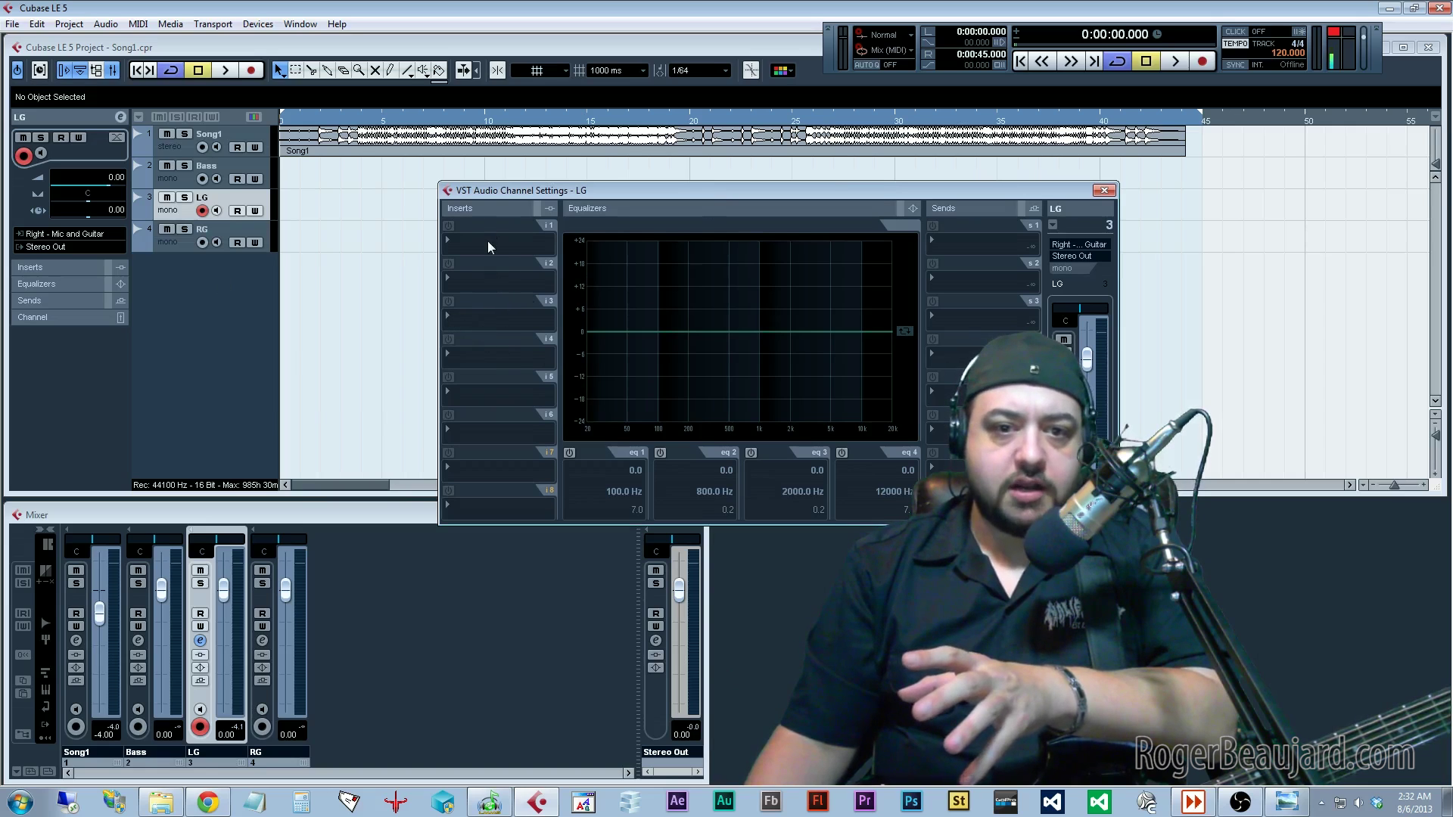
left_click(445, 322)
left_click(449, 310)
left_click(451, 322)
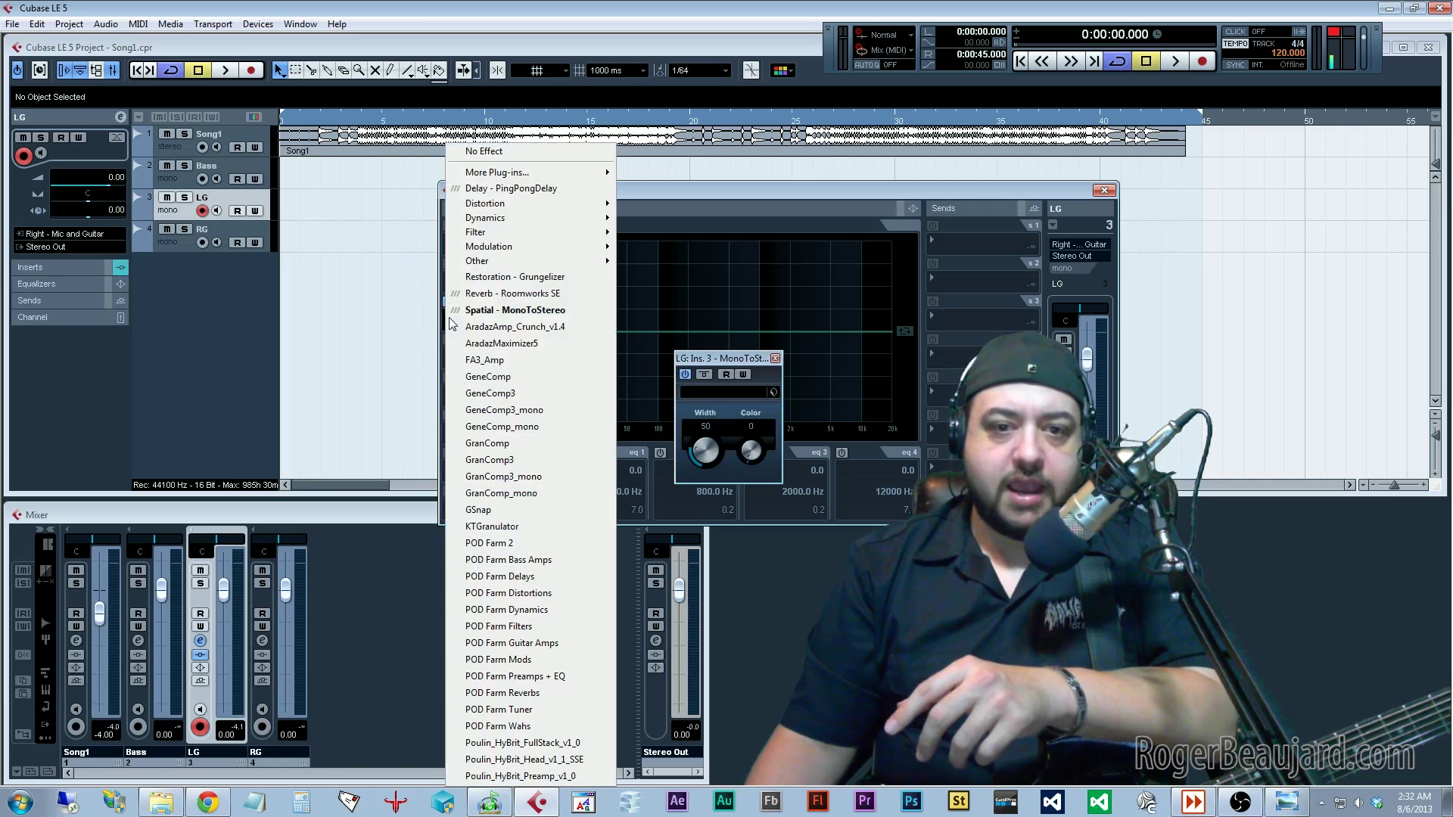
left_click(485, 152)
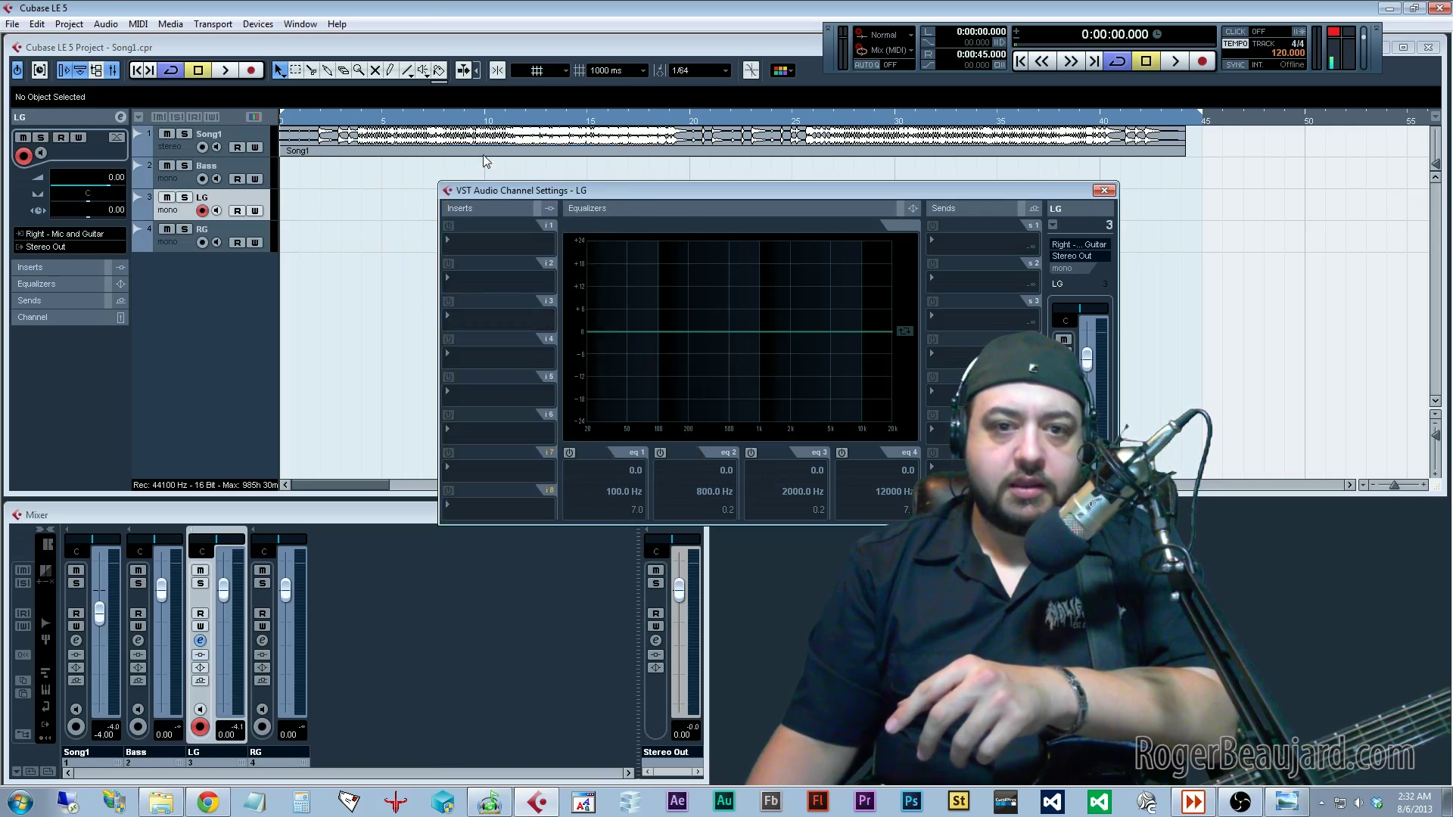
Insert POD Farm 2 in the LG channel's third insert slot and dismiss the licence notice.
left_click(446, 318)
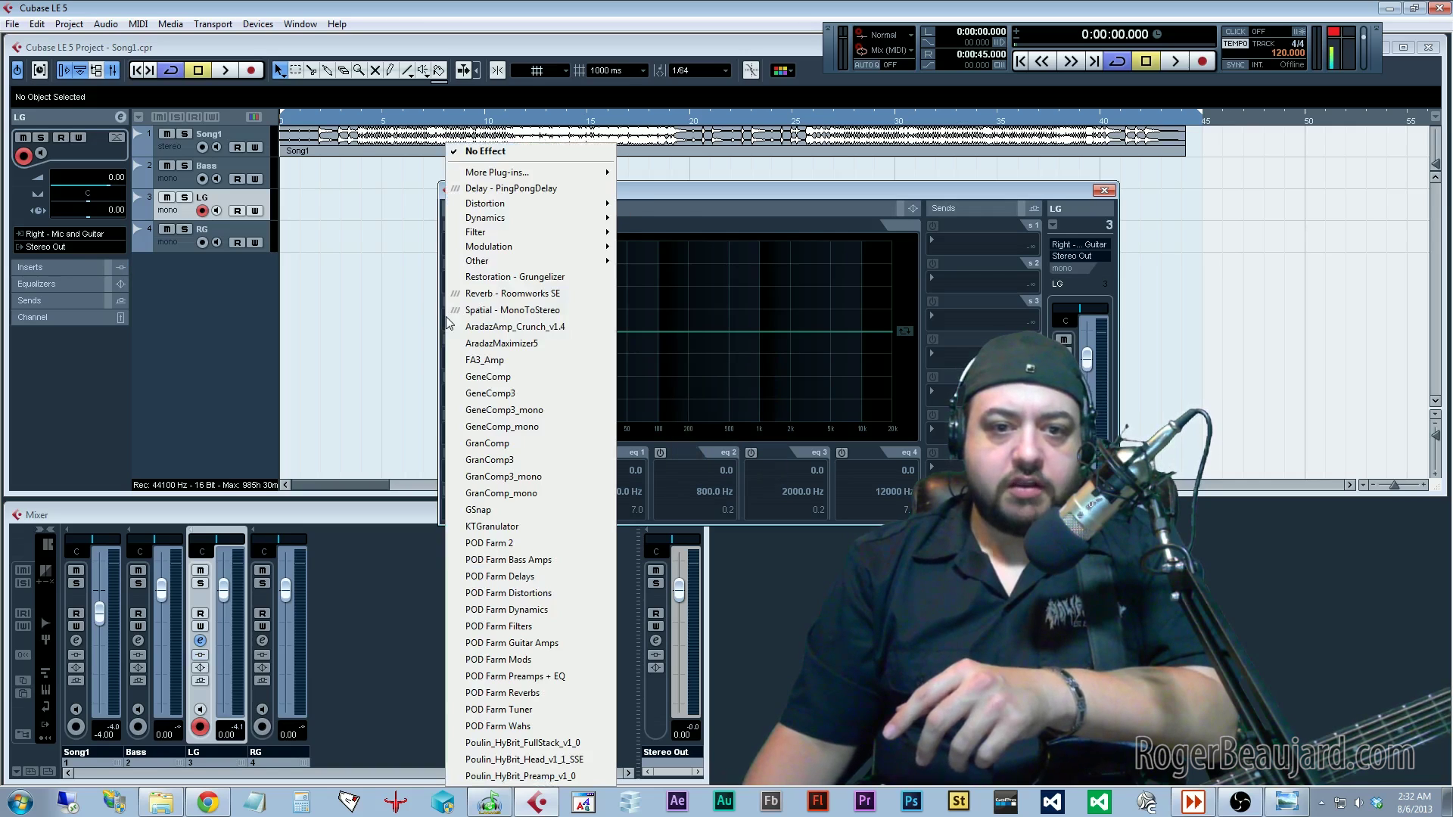
left_click(526, 544)
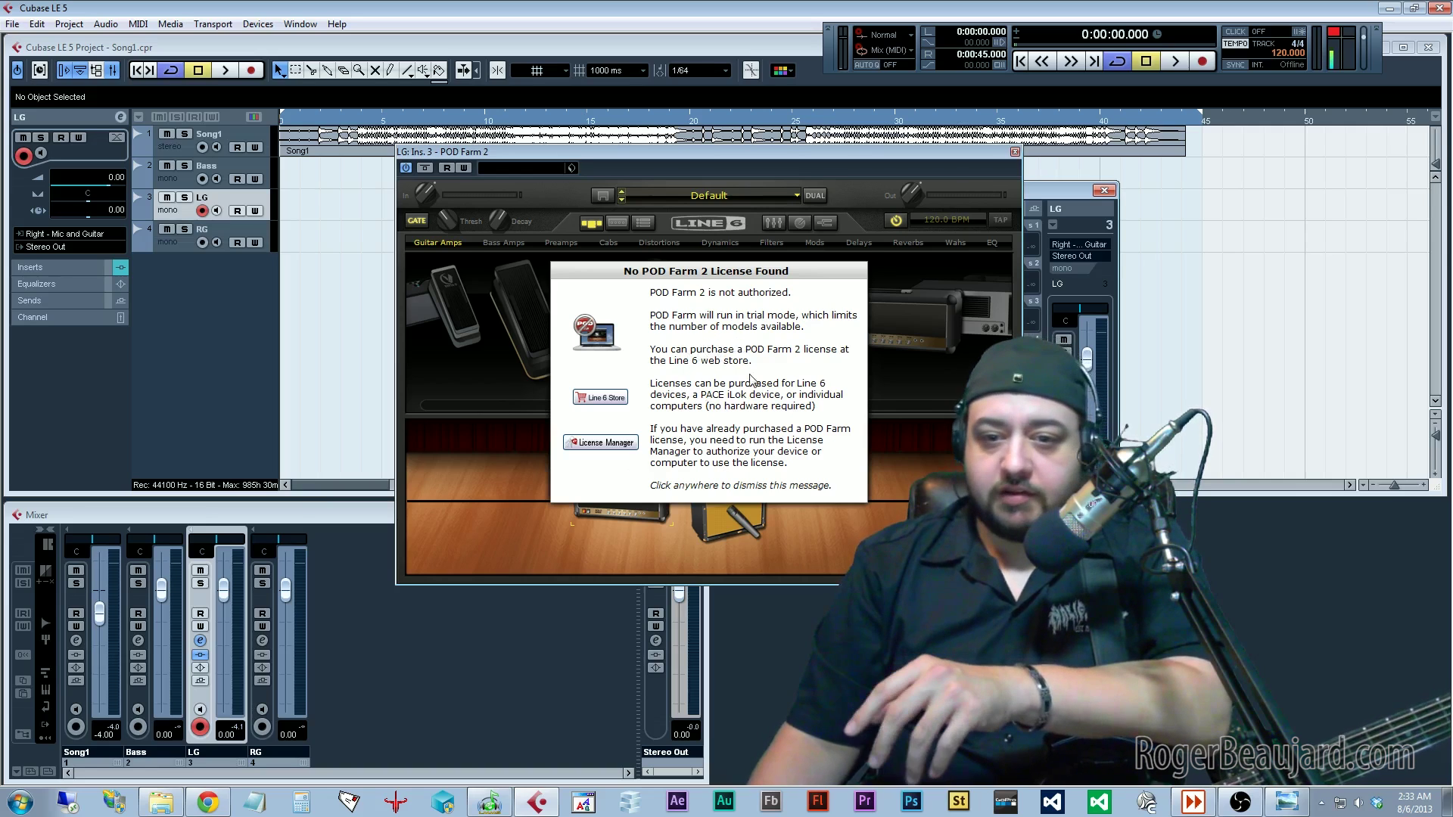
left_click(717, 362)
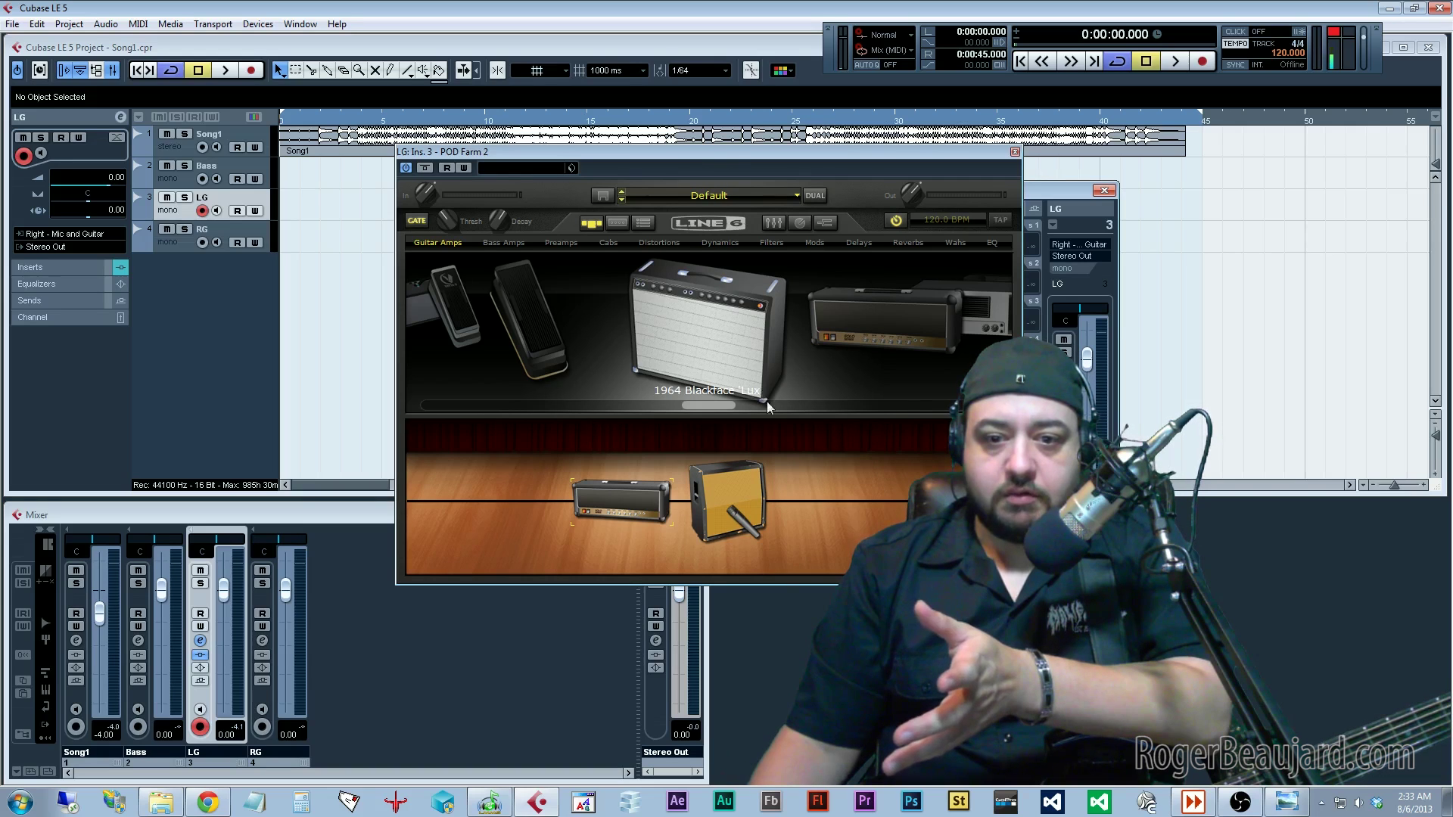
Inspect the Brit J-800 amp's controls, the noise gate and the cabinet and microphone settings in POD Farm 2.
left_click(626, 504)
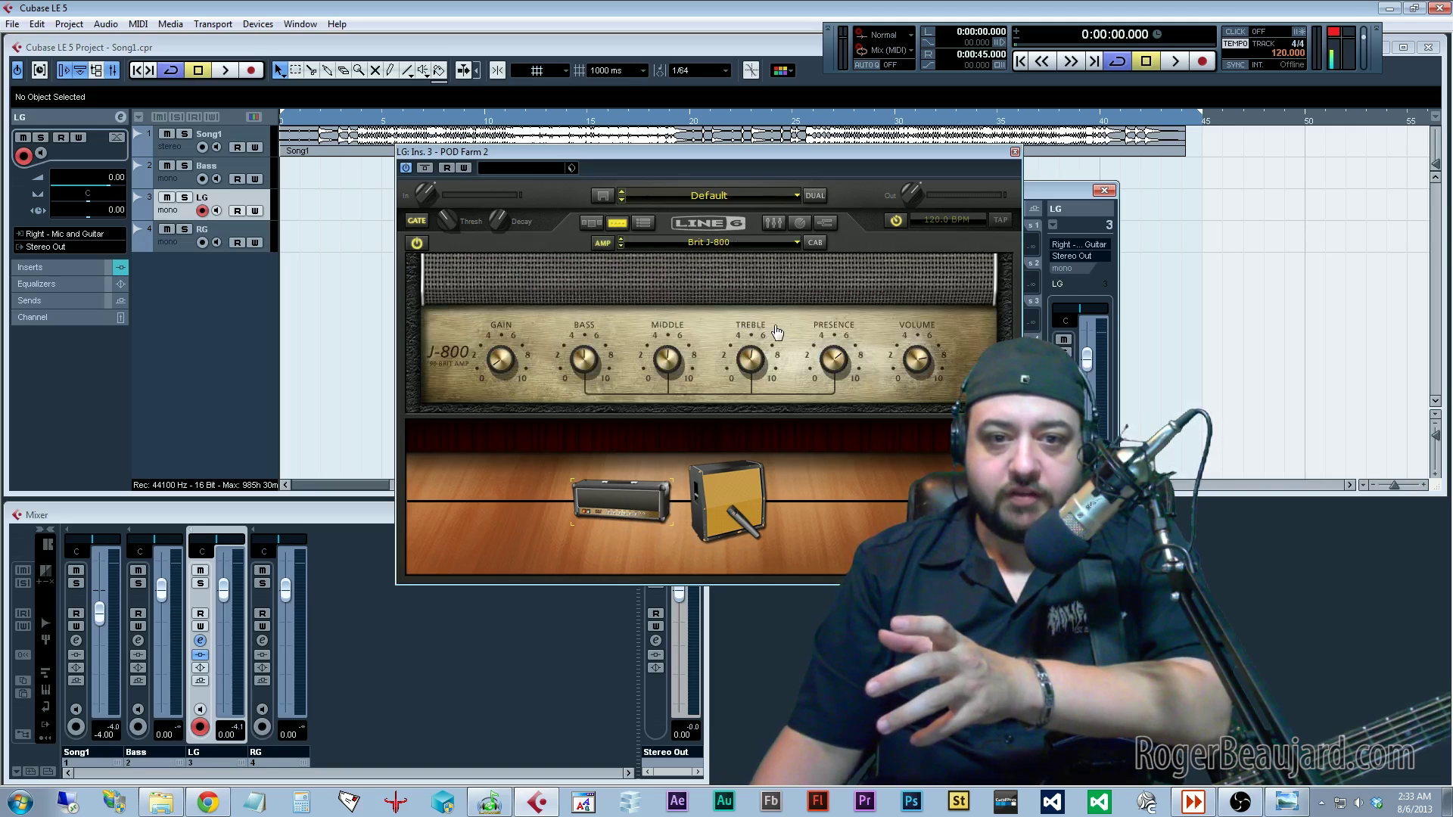
left_click(417, 221)
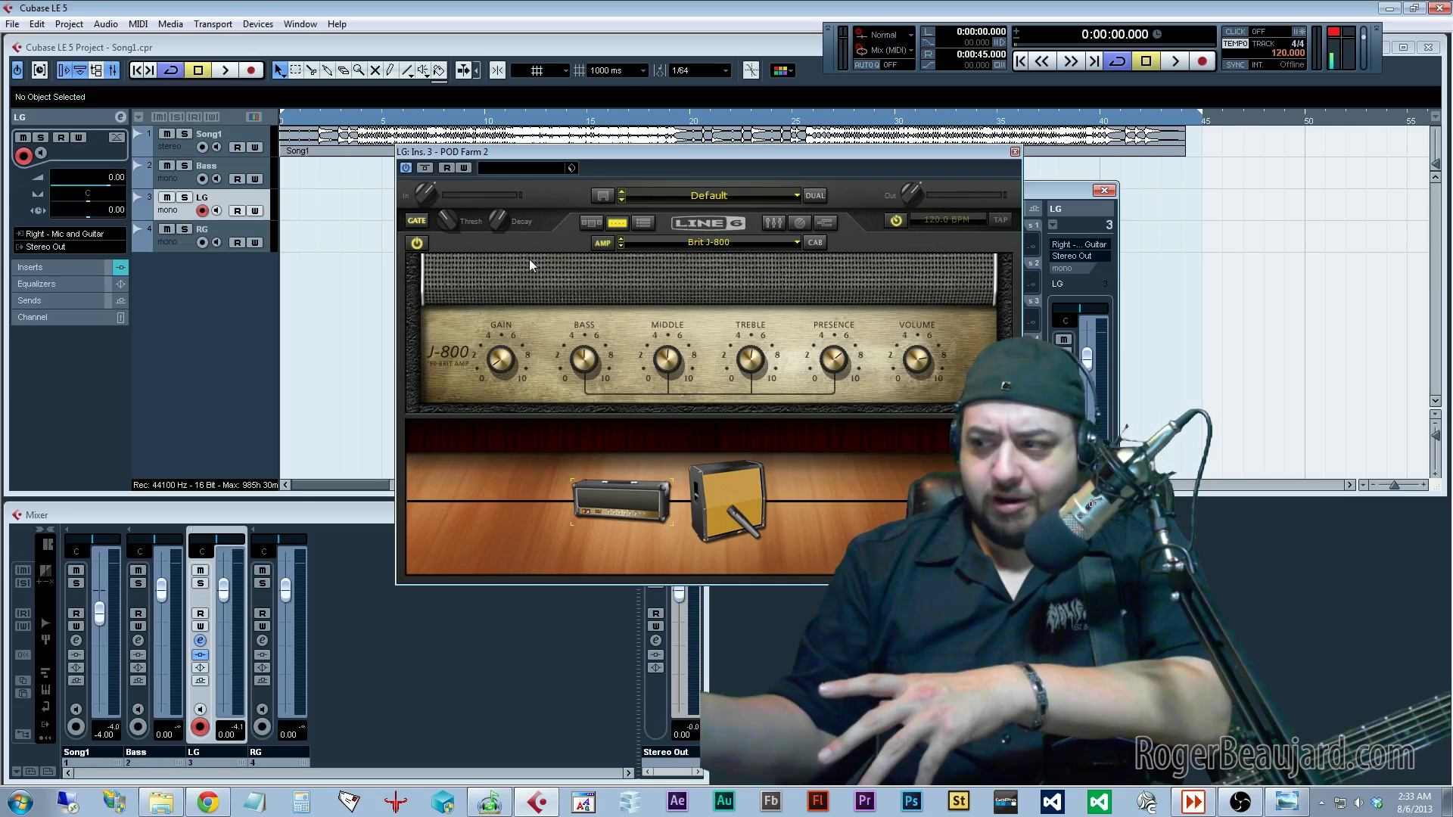
mouse_move(477, 354)
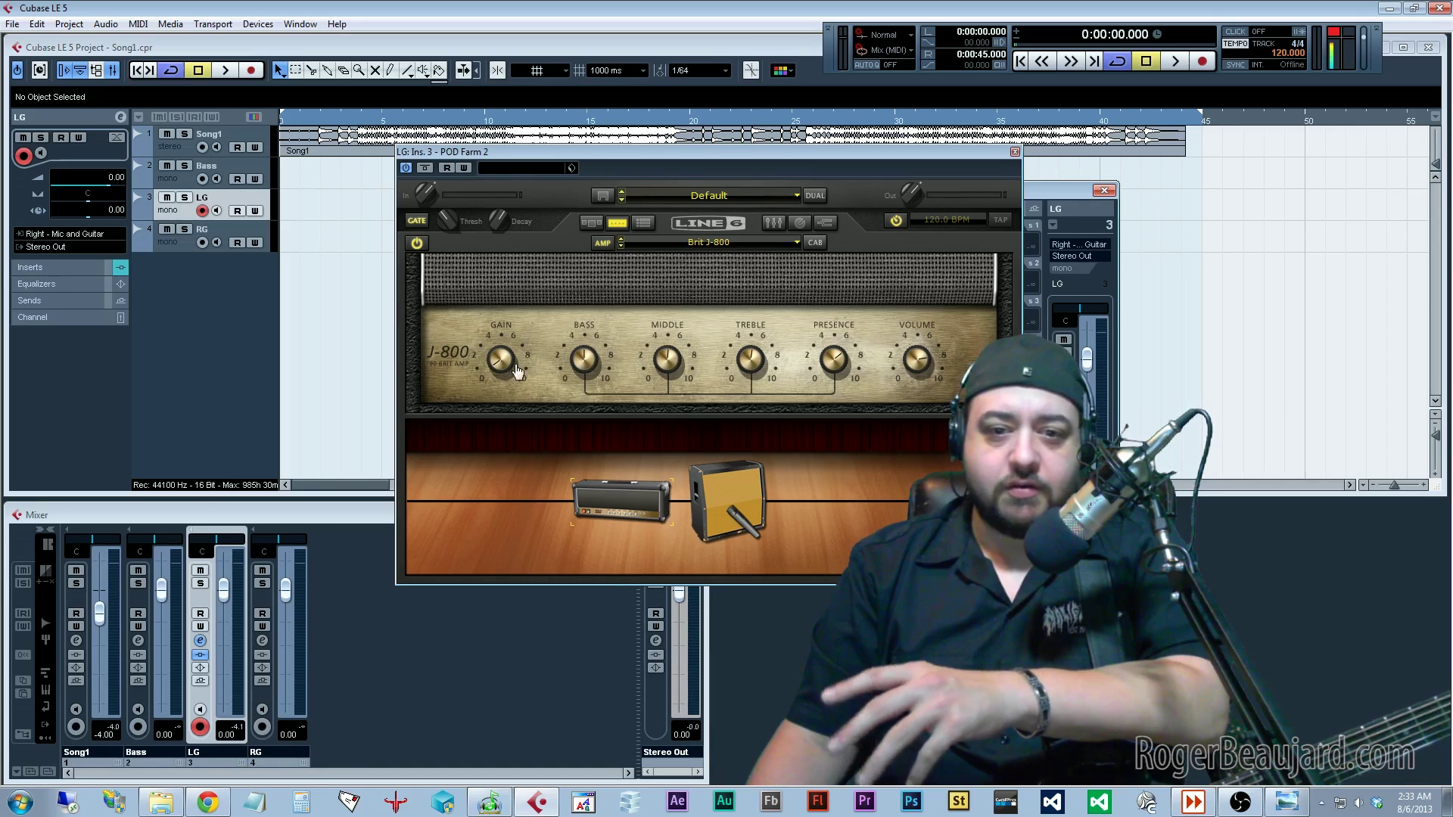
mouse_move(648, 505)
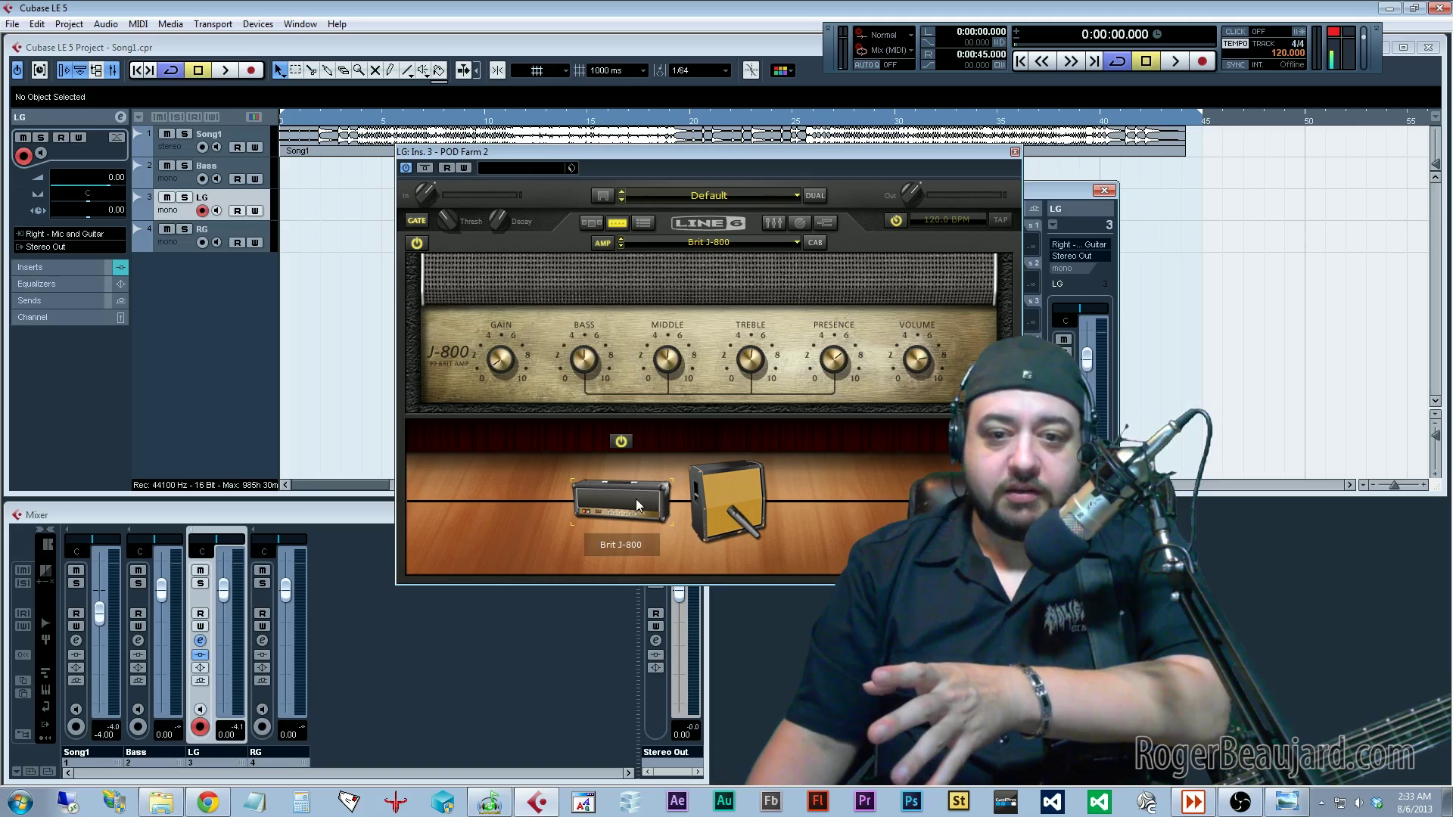
left_click(717, 493)
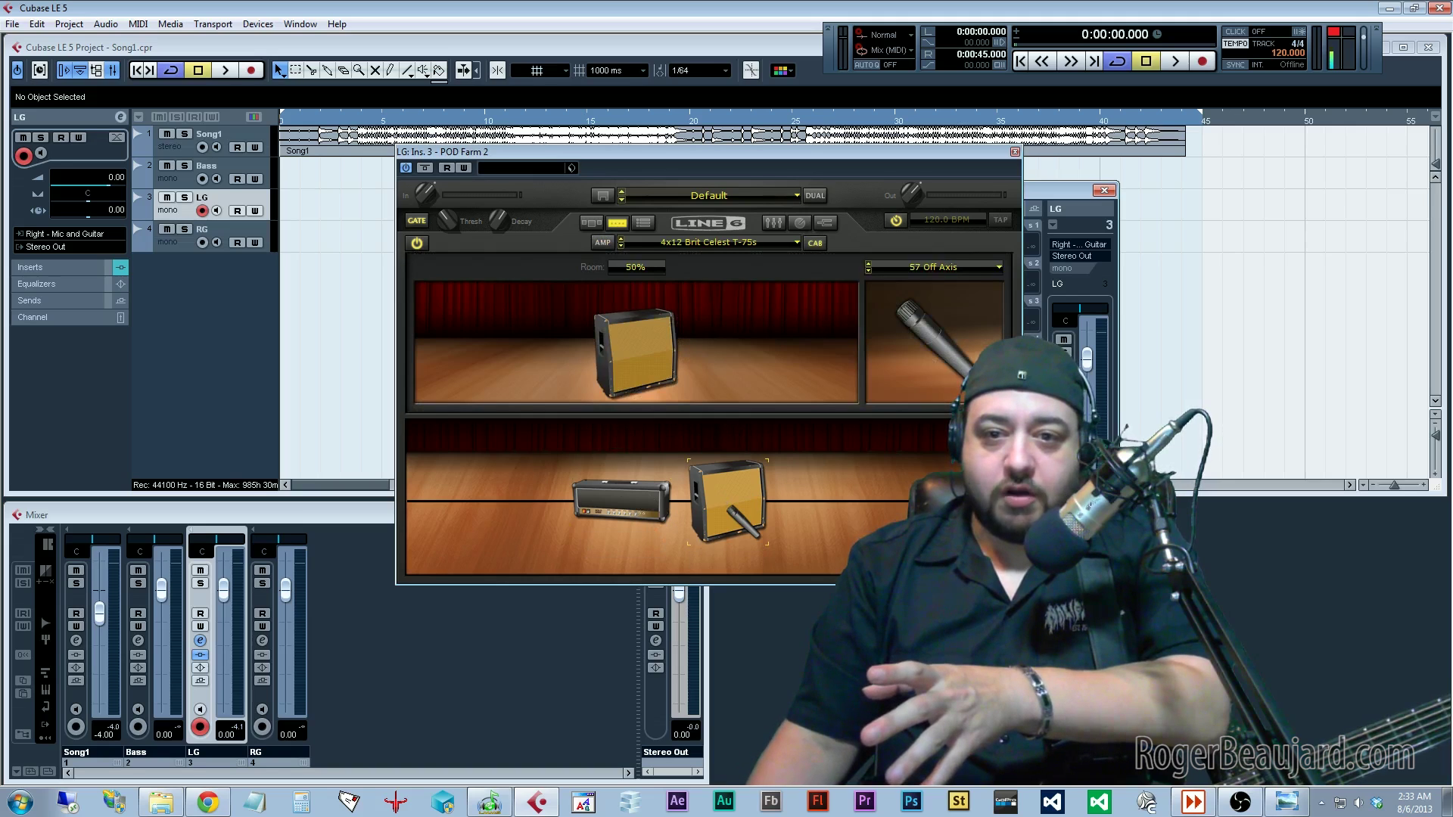
Set the Brit J-800 amp's gain to 100% and adjust its tone knobs.
left_click(621, 501)
left_click_drag(612, 158, 685, 164)
left_click_drag(578, 366, 570, 341)
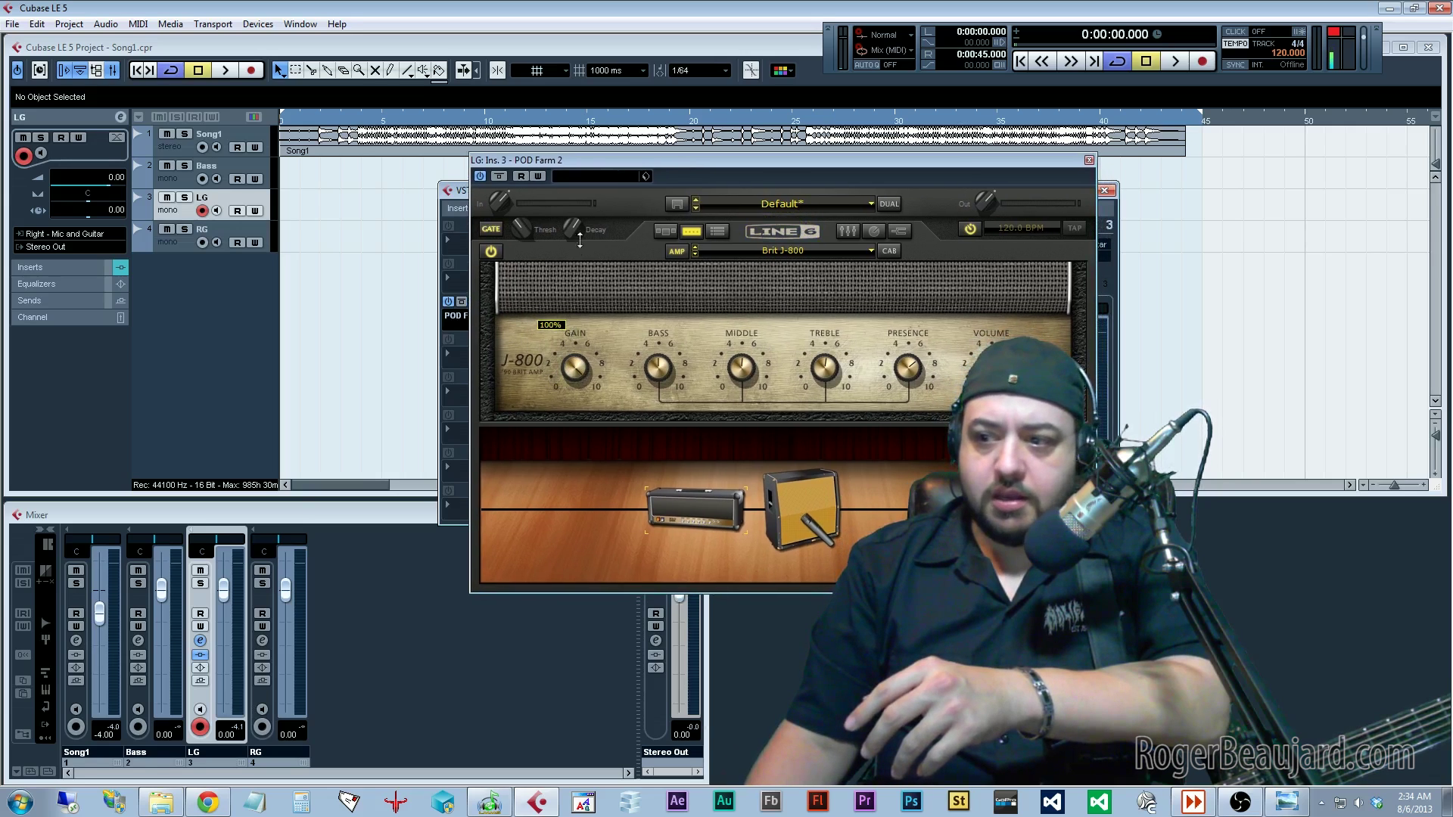
left_click_drag(573, 362, 573, 365)
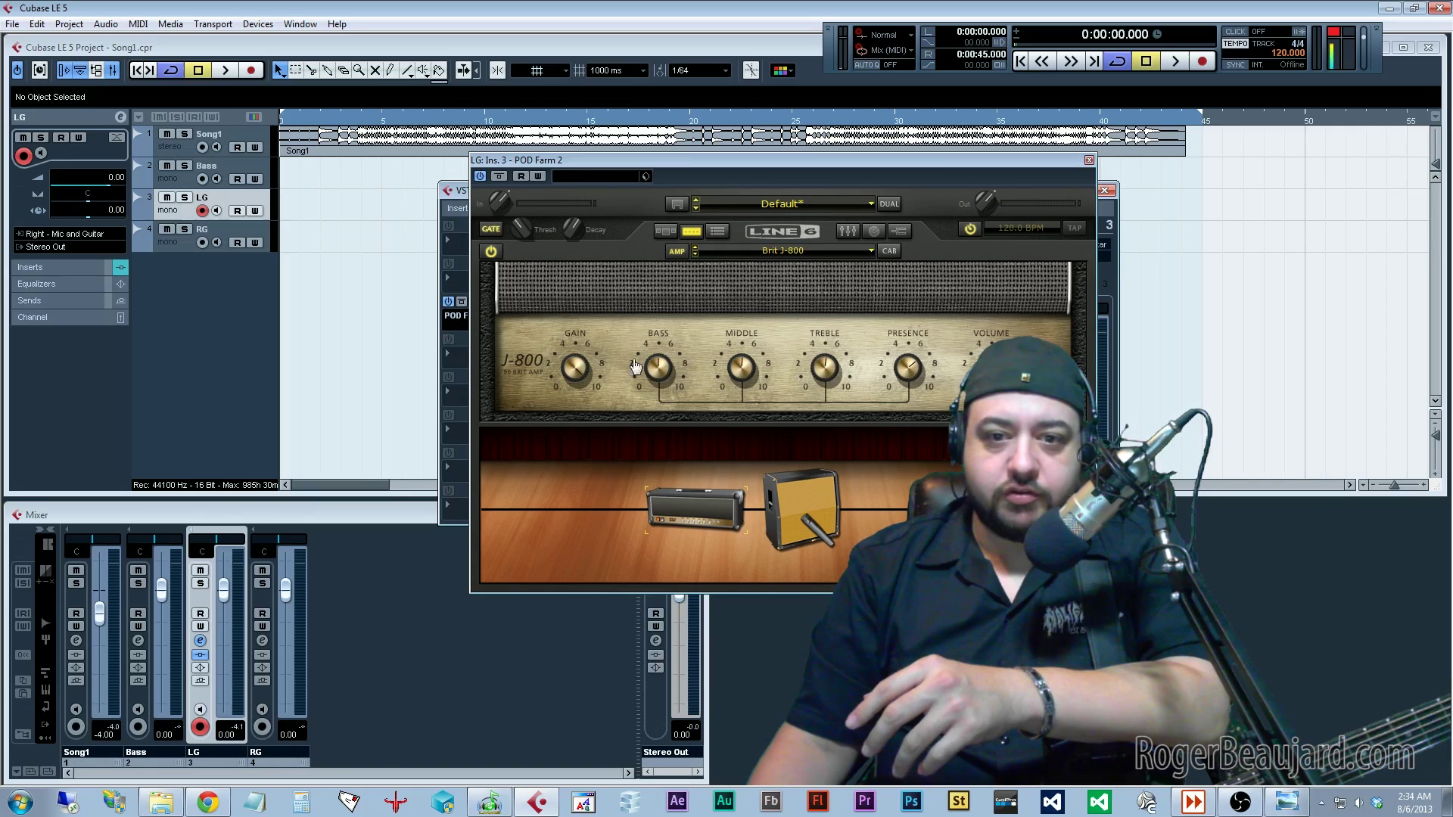
left_click_drag(663, 378, 748, 436)
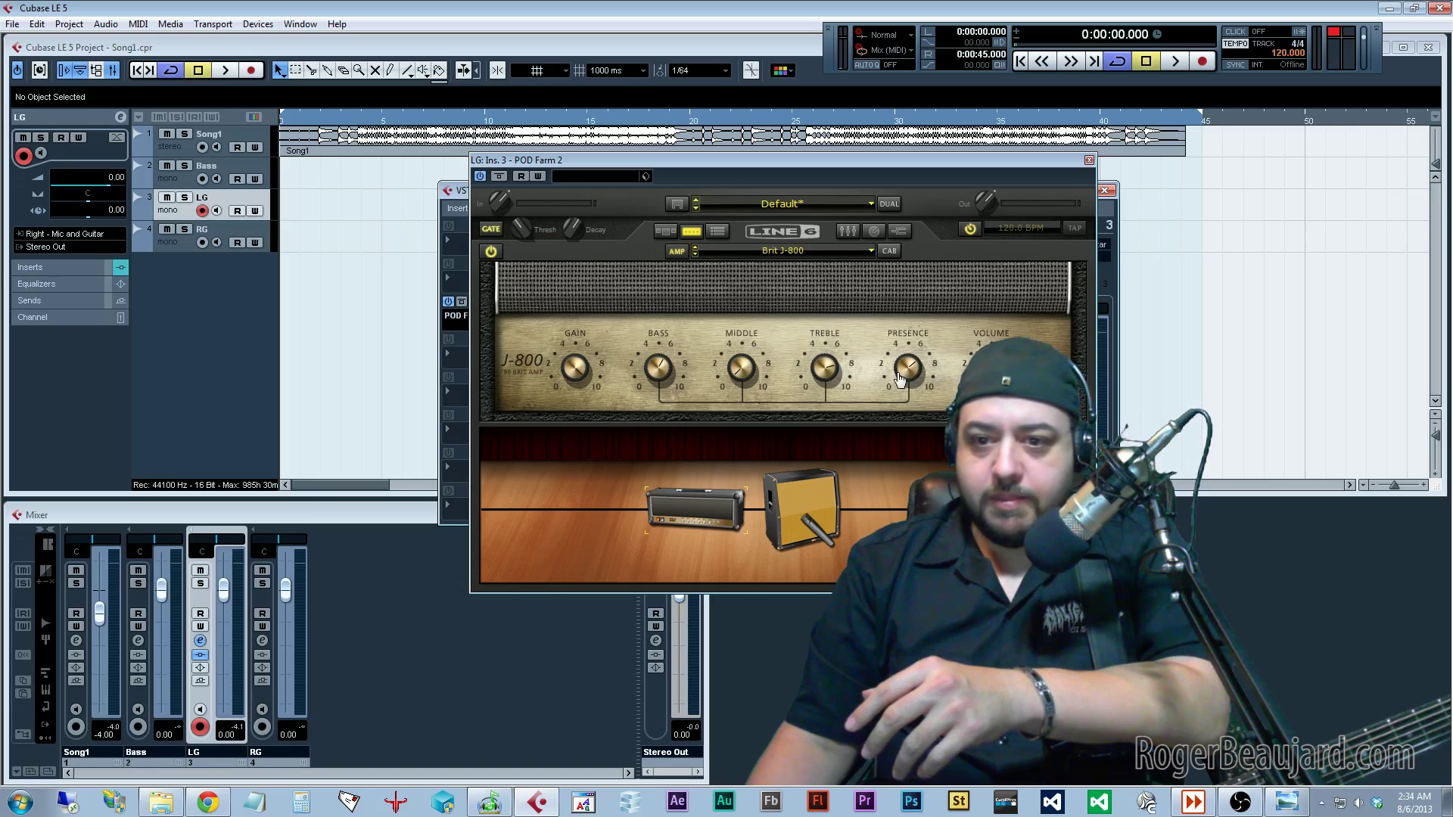
mouse_move(898, 371)
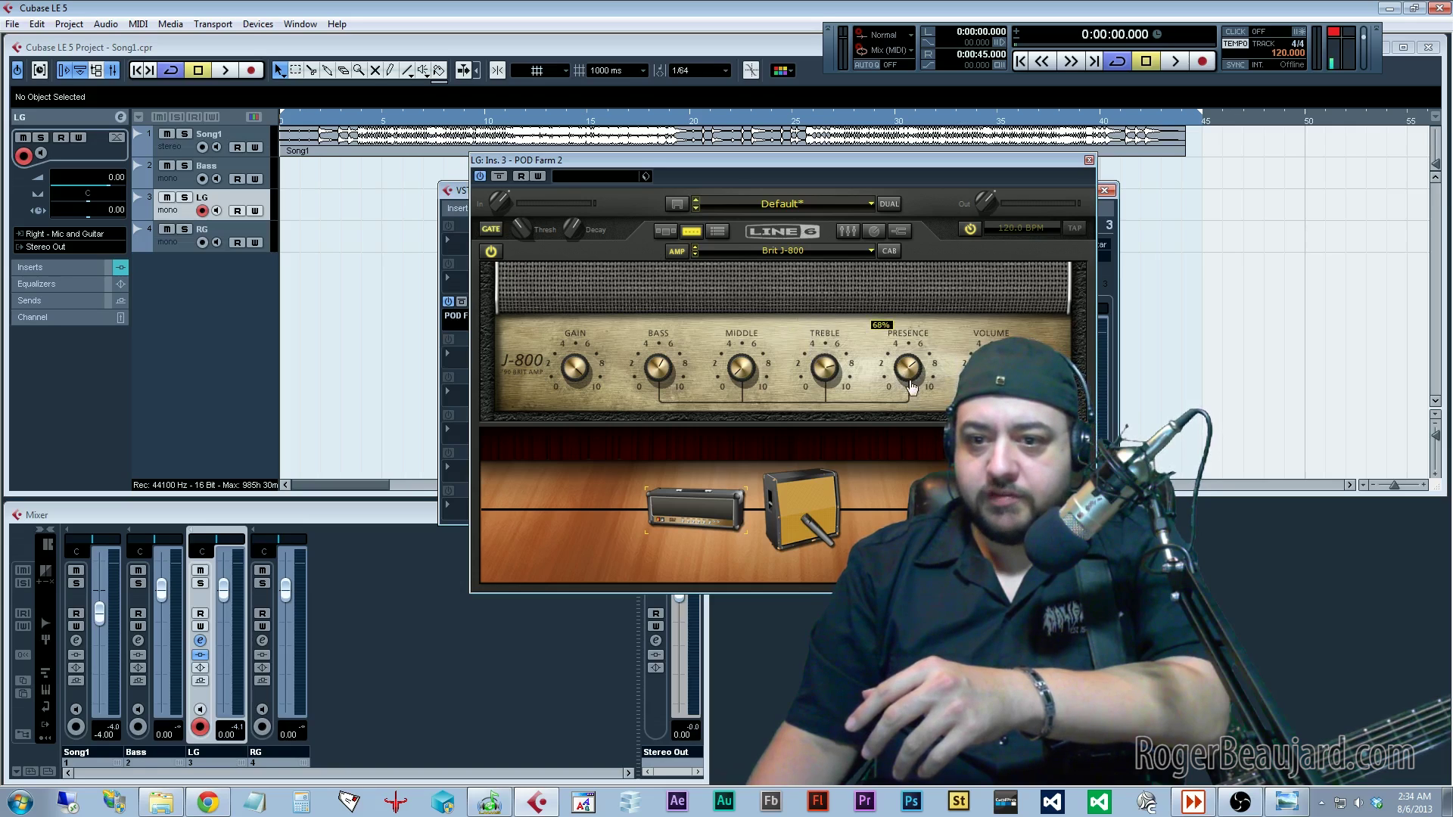
mouse_move(990, 367)
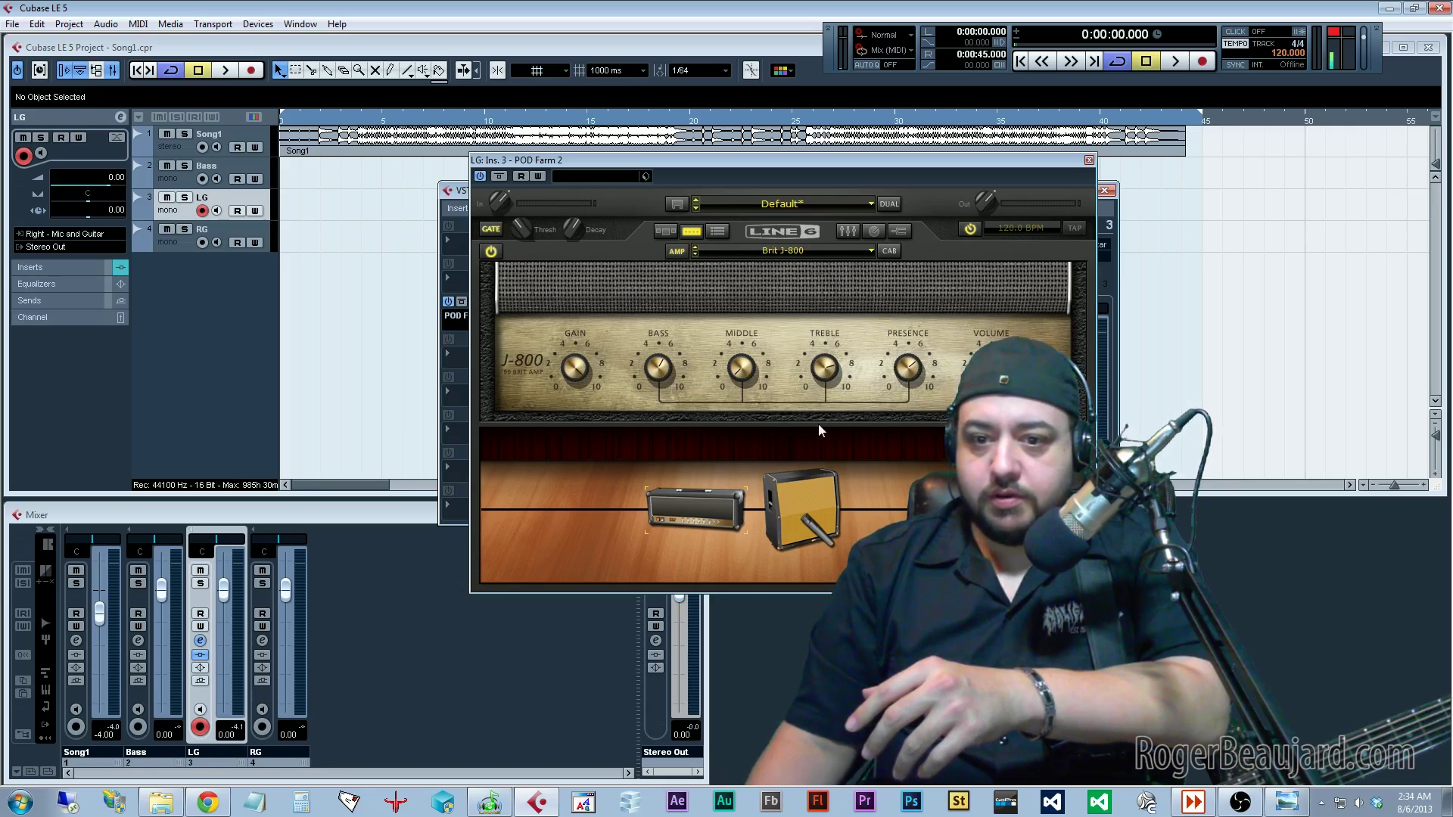
Set the Room amount of the 4x12 Brit Celest T-75s cabinet to 40%.
left_click(803, 522)
left_click_drag(708, 284, 744, 309)
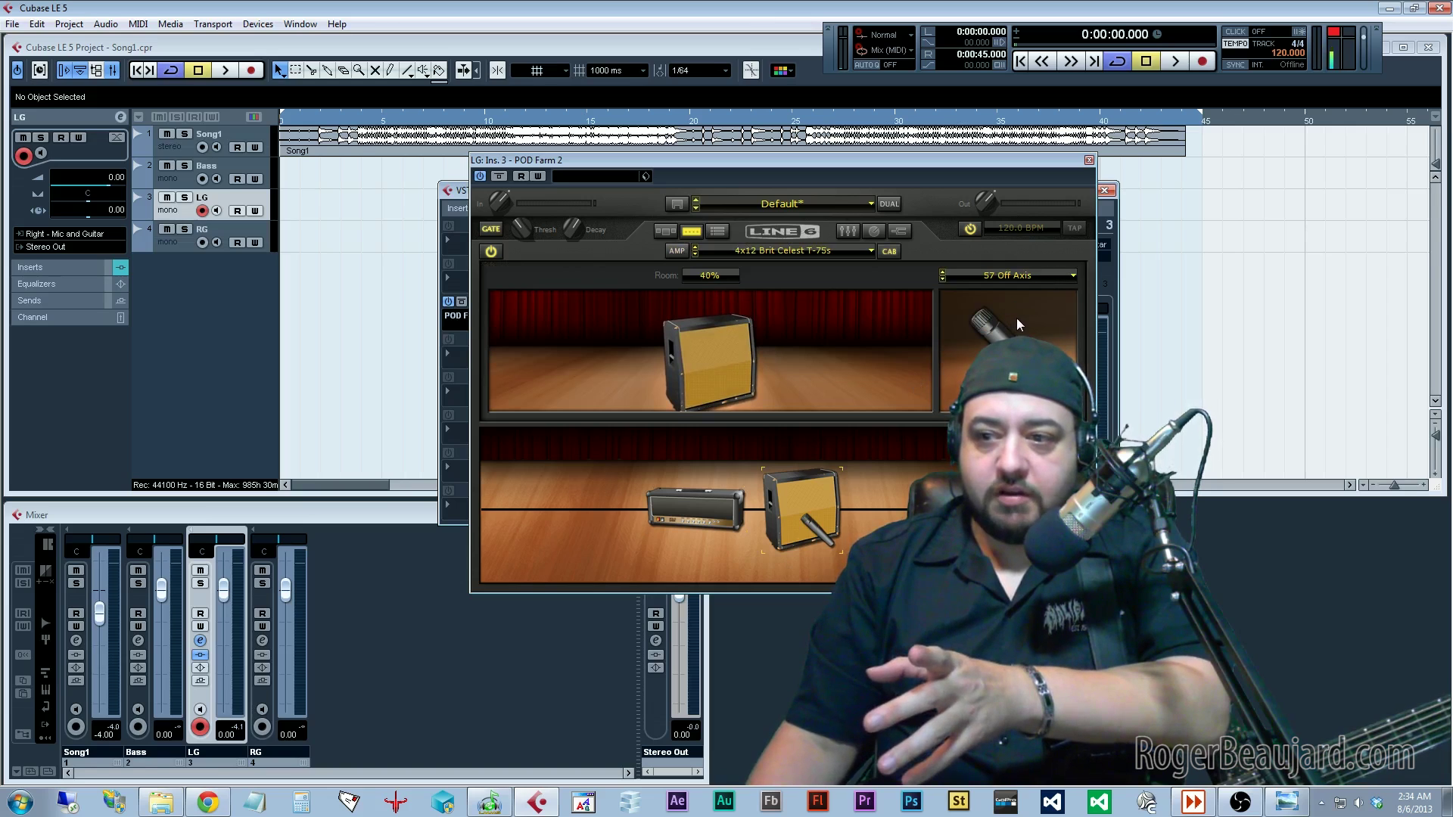
mouse_move(803, 464)
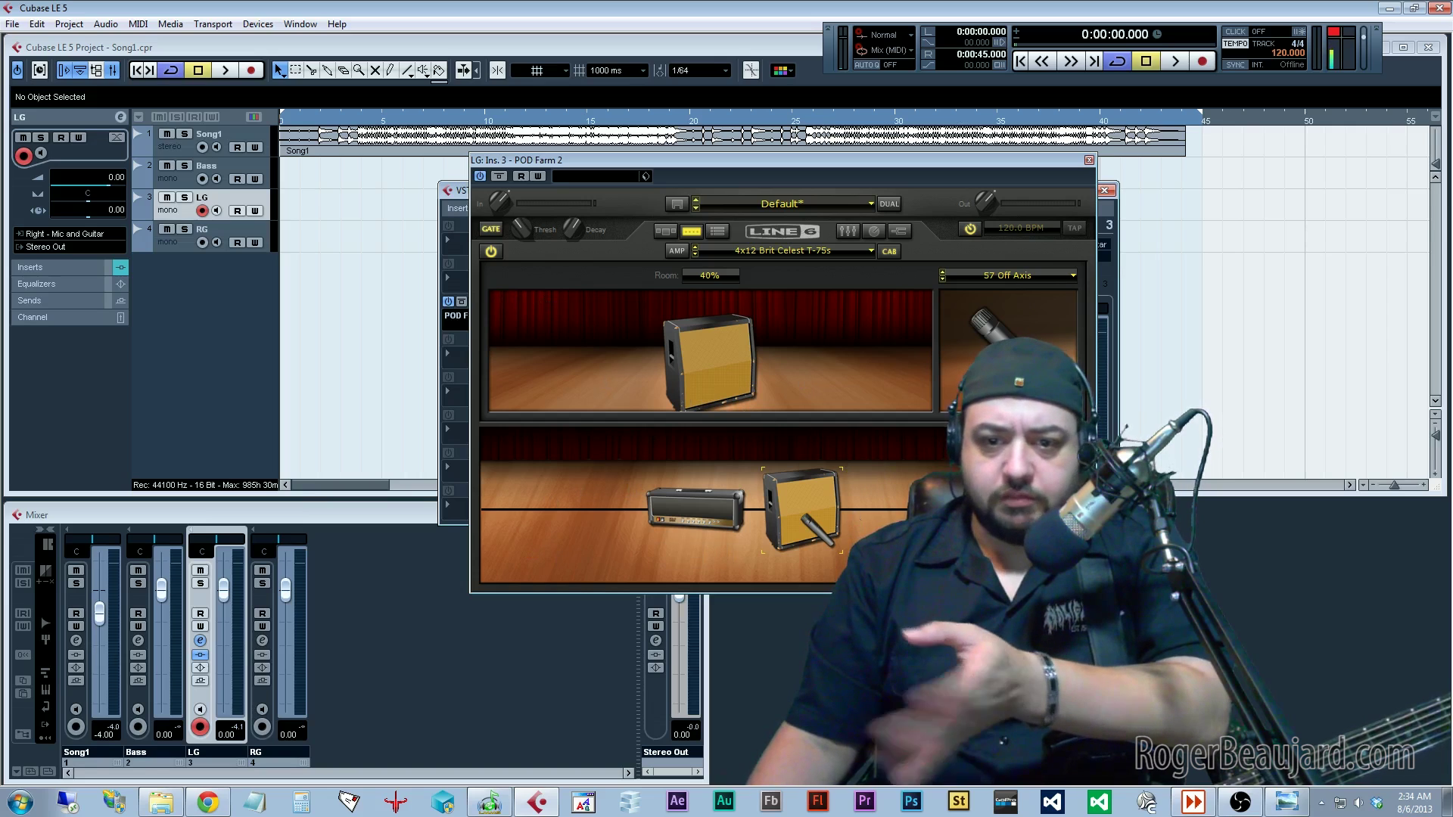
Look over POD Farm's mixer view with the A and B tones, and return to the Brit J-800 amp controls.
left_click(848, 230)
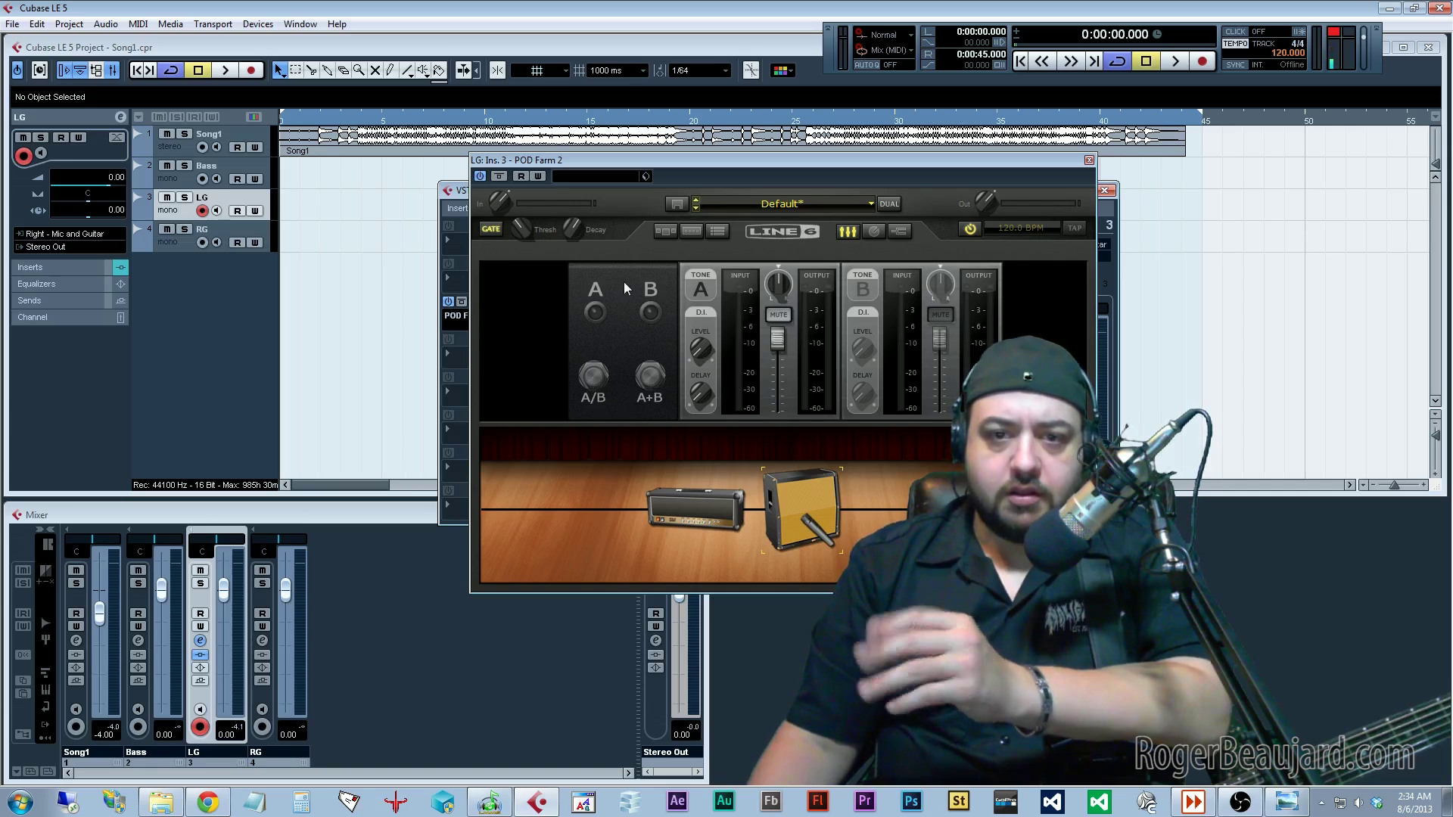
mouse_move(791, 522)
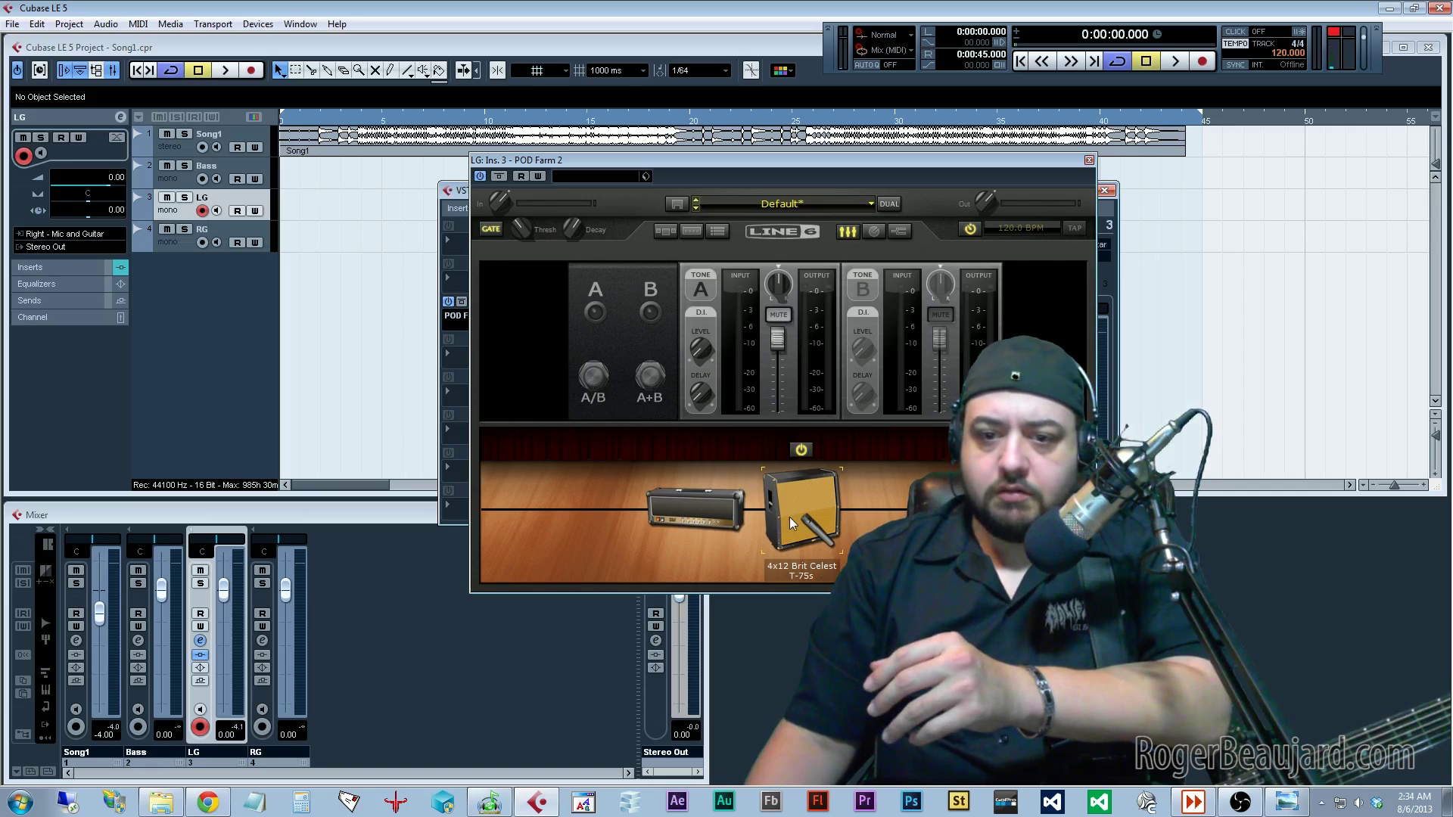
left_click(708, 506)
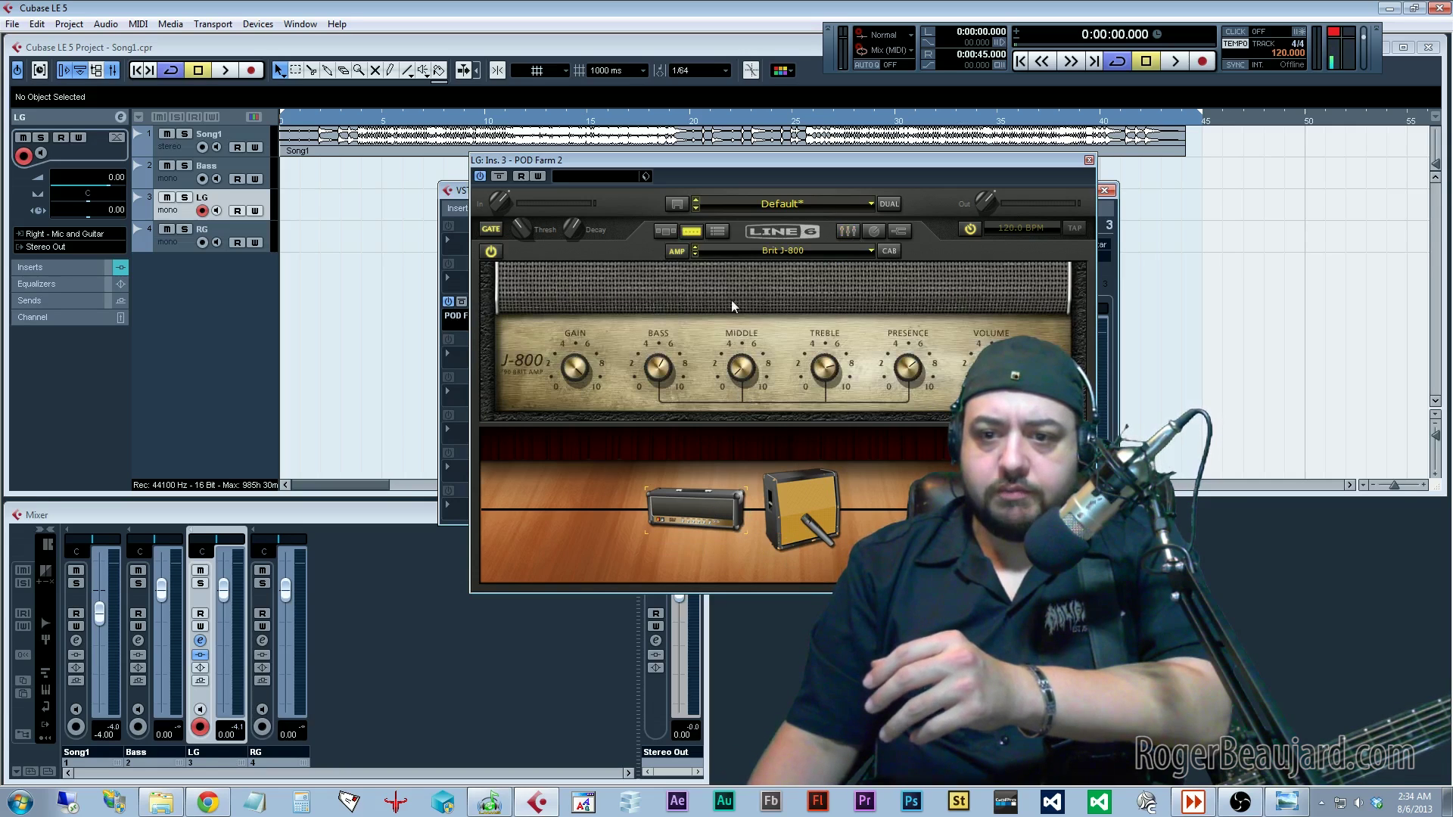
Turn on input monitoring for the LG track to hear the amp tone and check which amp models are available.
left_click(217, 211)
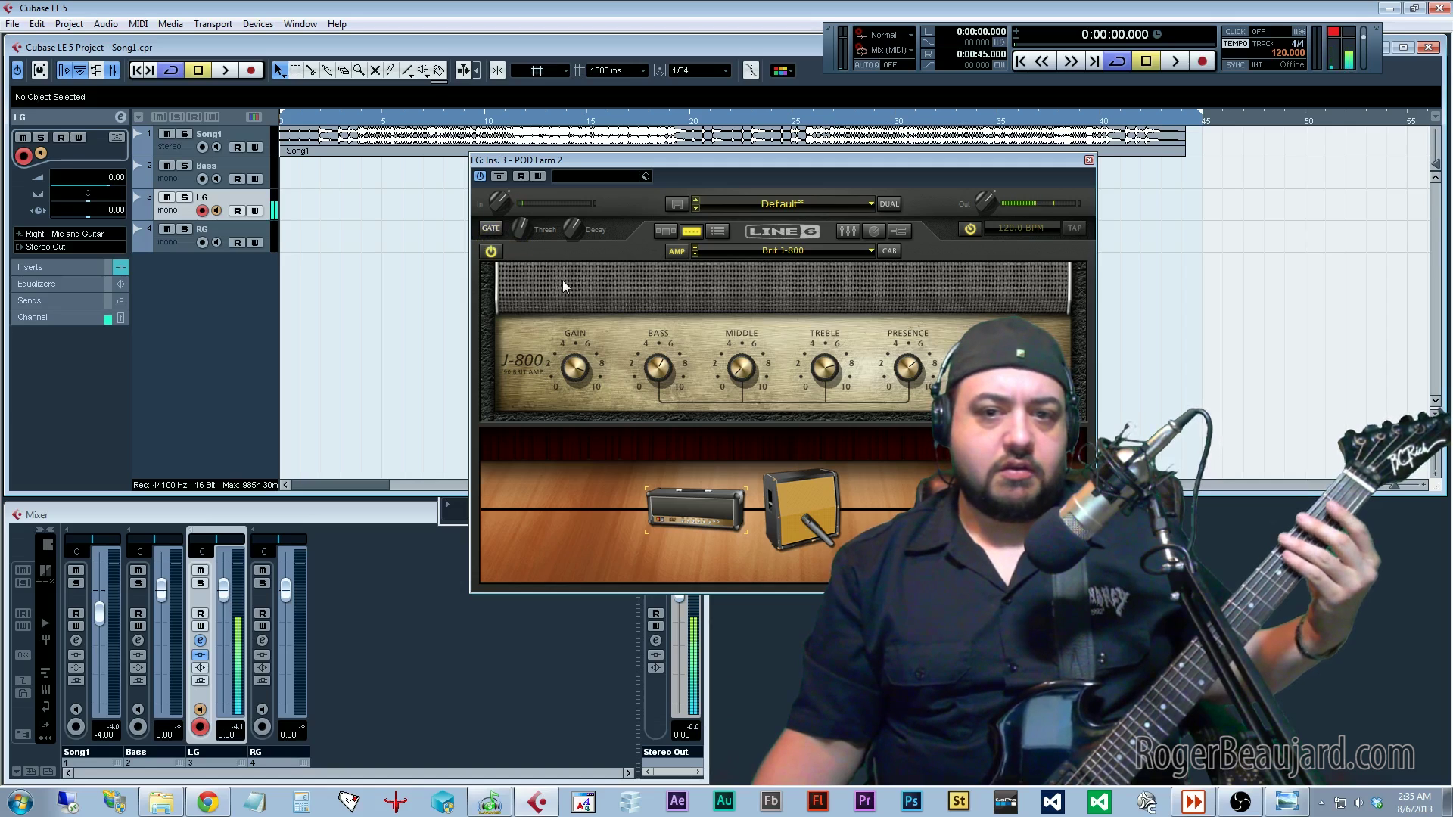
mouse_move(571, 355)
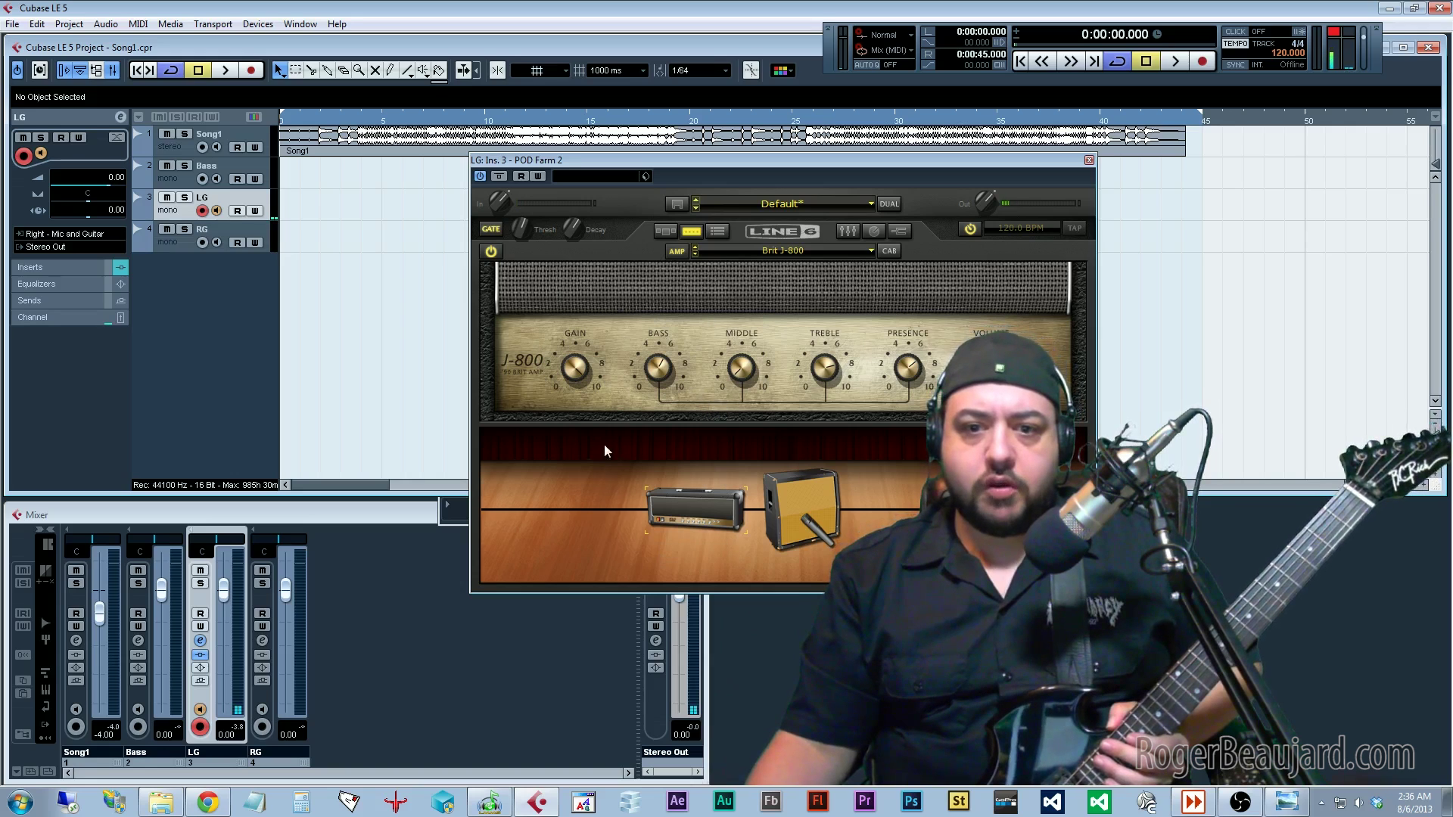
left_click(772, 251)
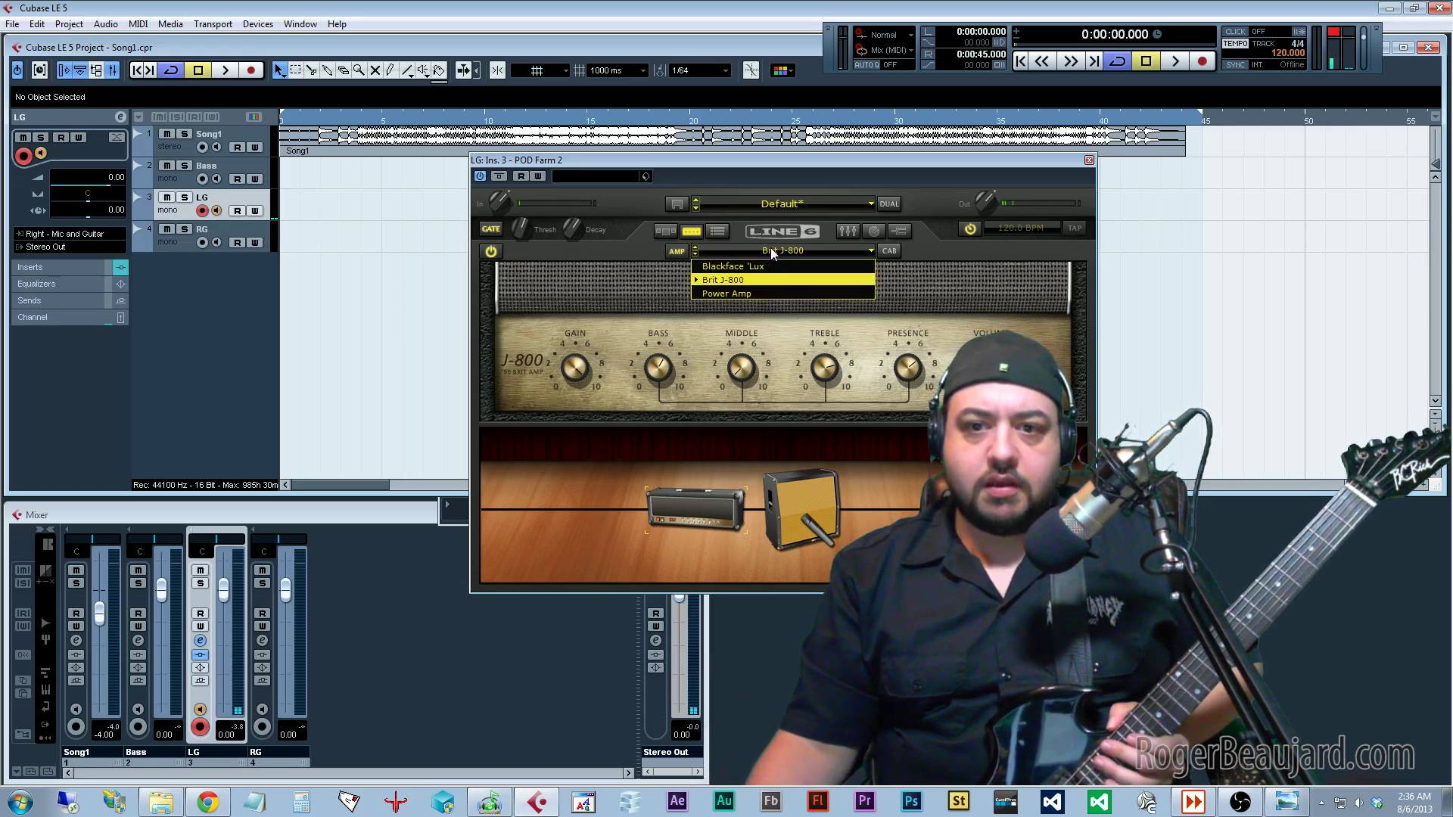
left_click(773, 251)
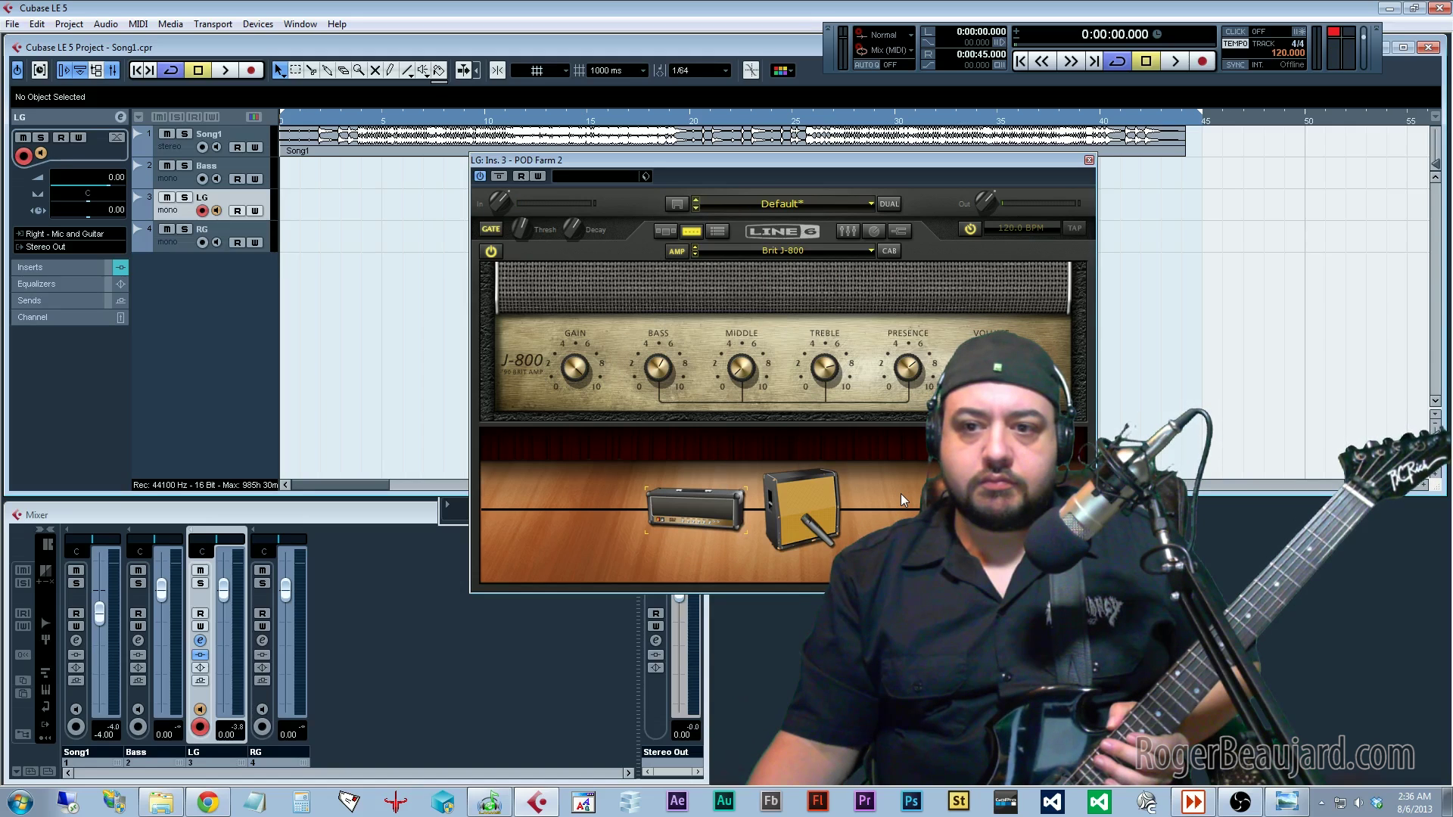
Add the Screamer distortion pedal to the signal chain in front of the Brit J-800 amp.
left_click(665, 231)
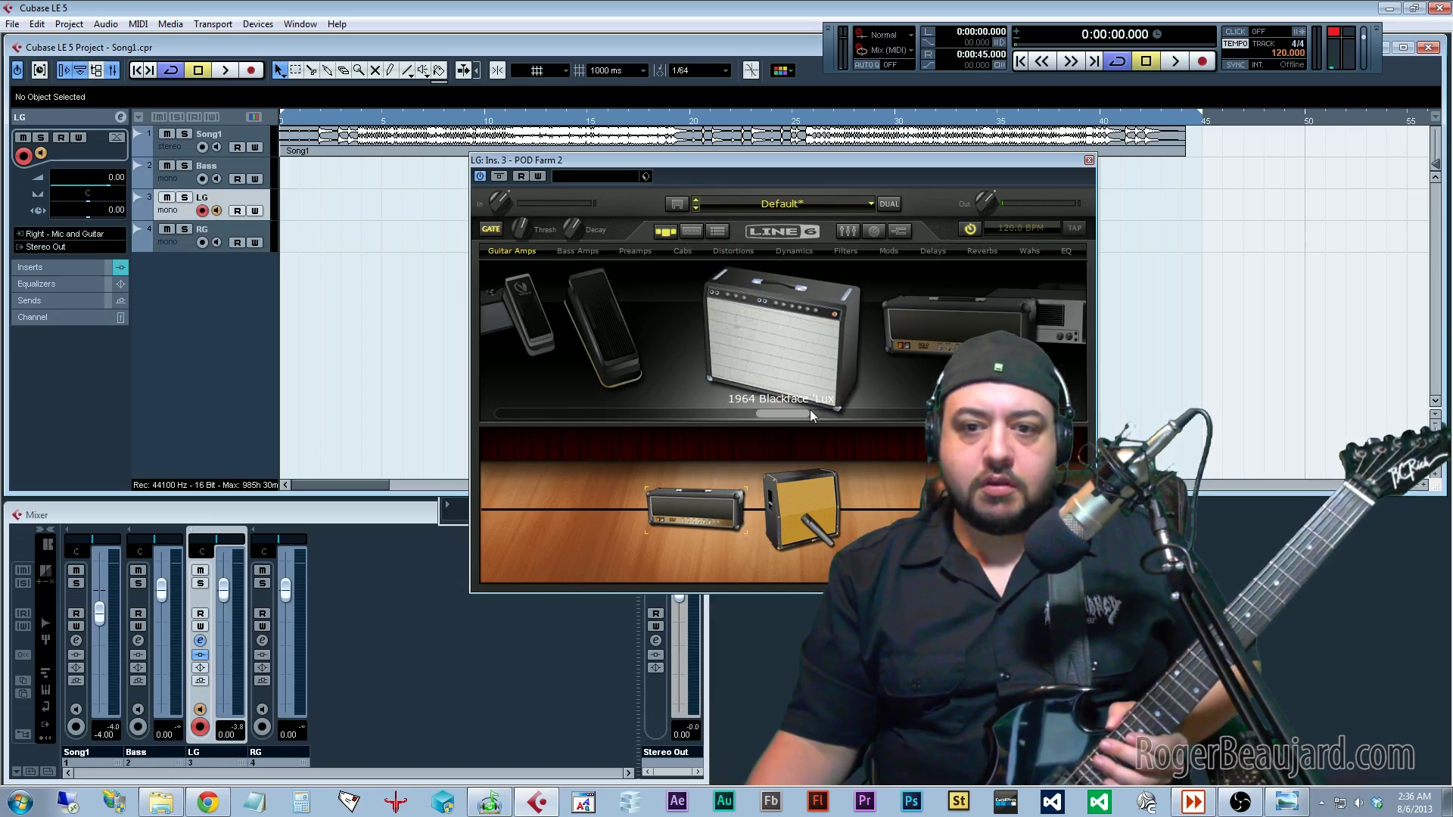
mouse_move(791, 415)
left_mouse_down()
mouse_move(561, 413)
mouse_move(875, 397)
mouse_move(757, 401)
mouse_move(792, 402)
left_mouse_up()
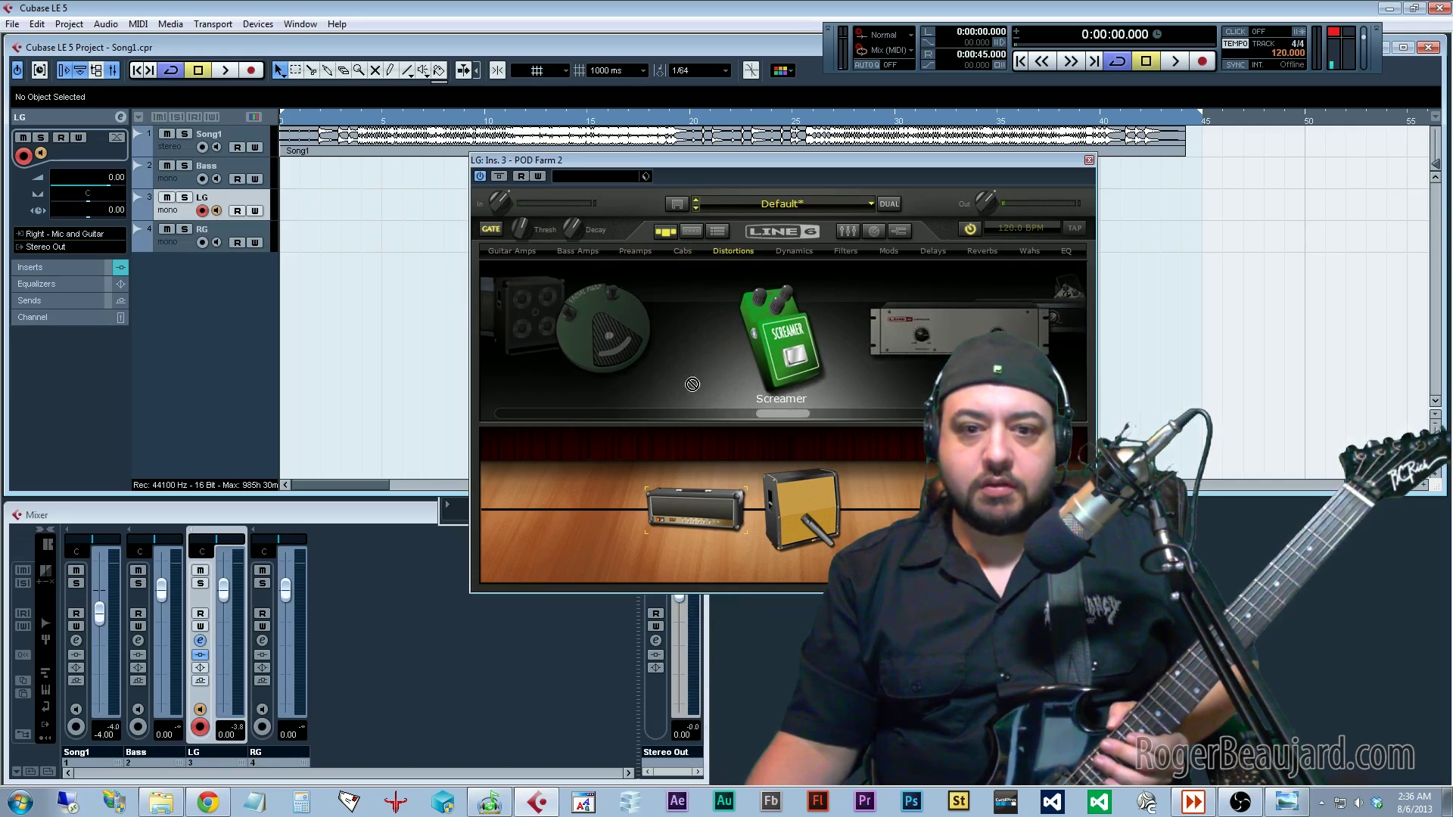
left_click_drag(692, 384, 654, 522)
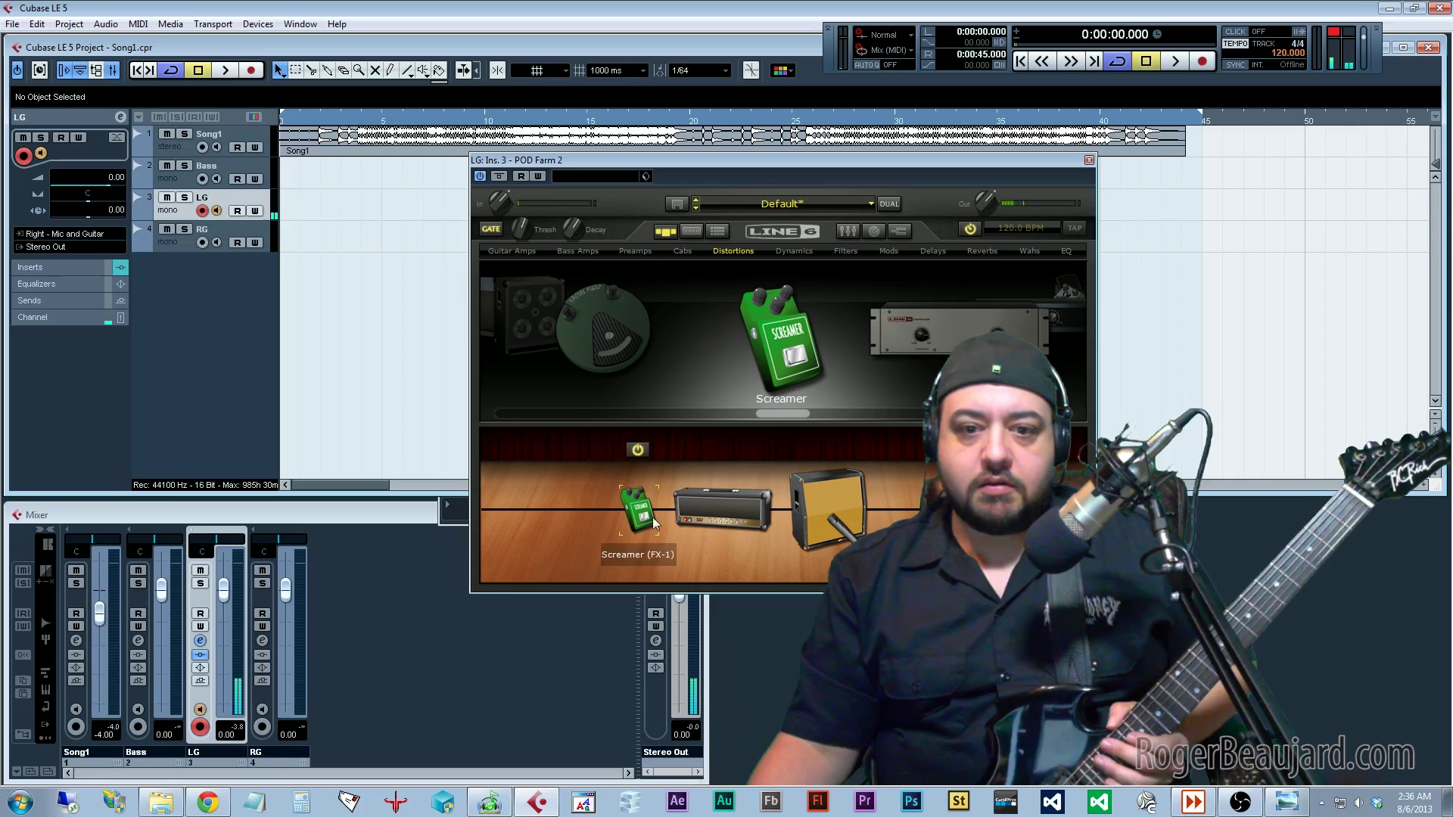
Turn the Screamer pedal's Drive all the way down, set its Gain to 9% and turn its Tone down low.
left_click(642, 510)
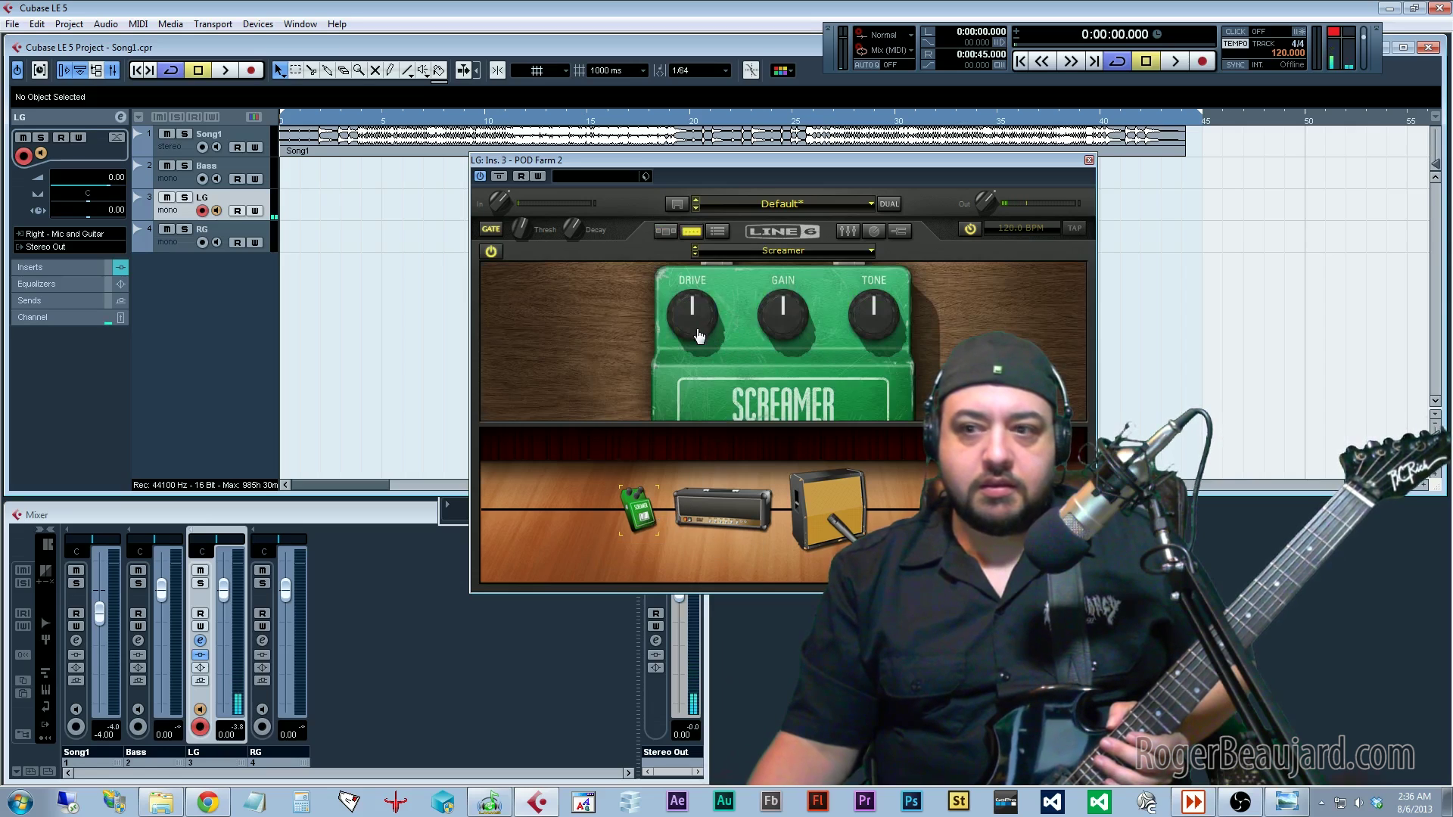
left_click_drag(705, 340, 693, 378)
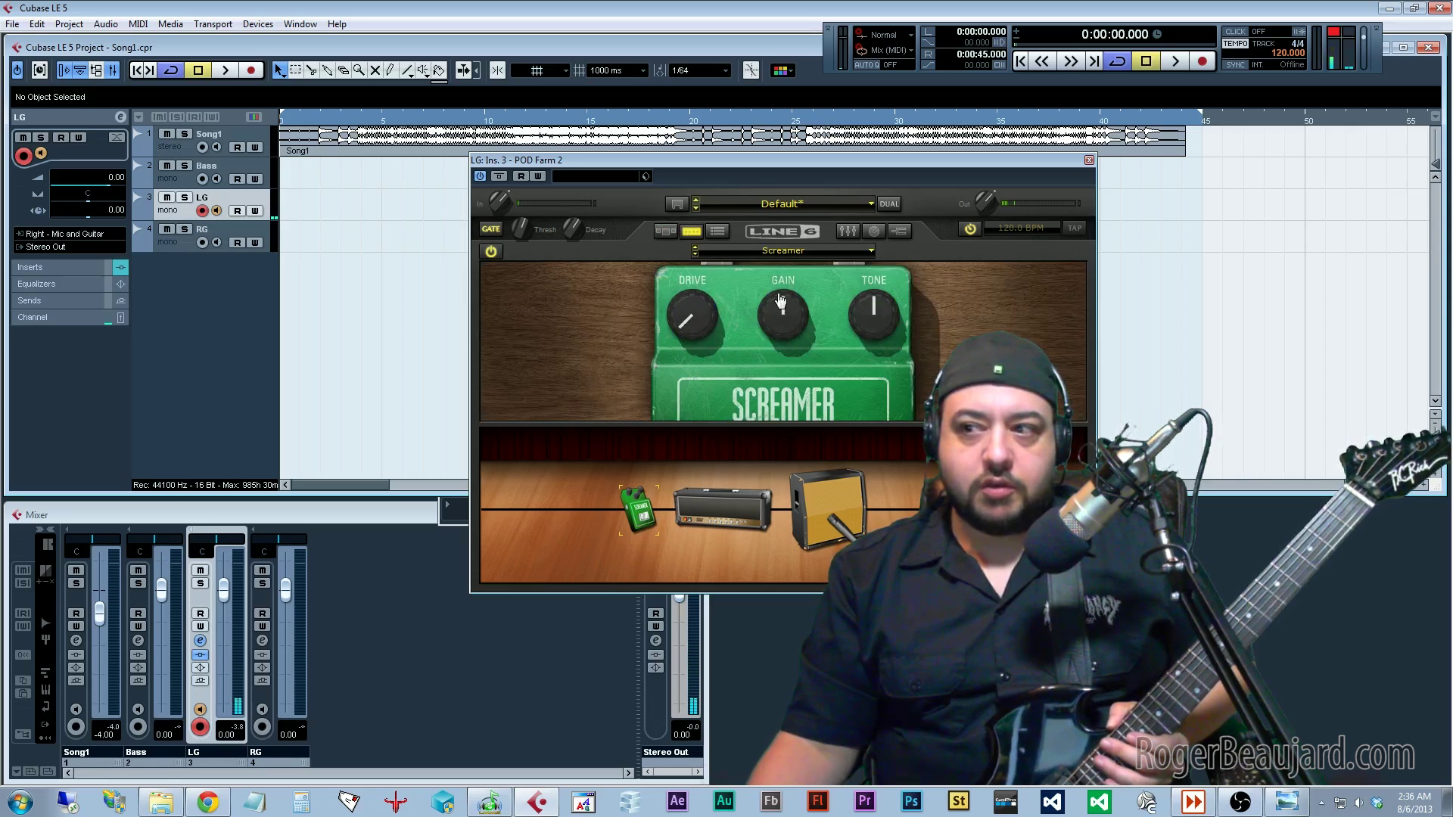
left_click_drag(772, 345, 774, 345)
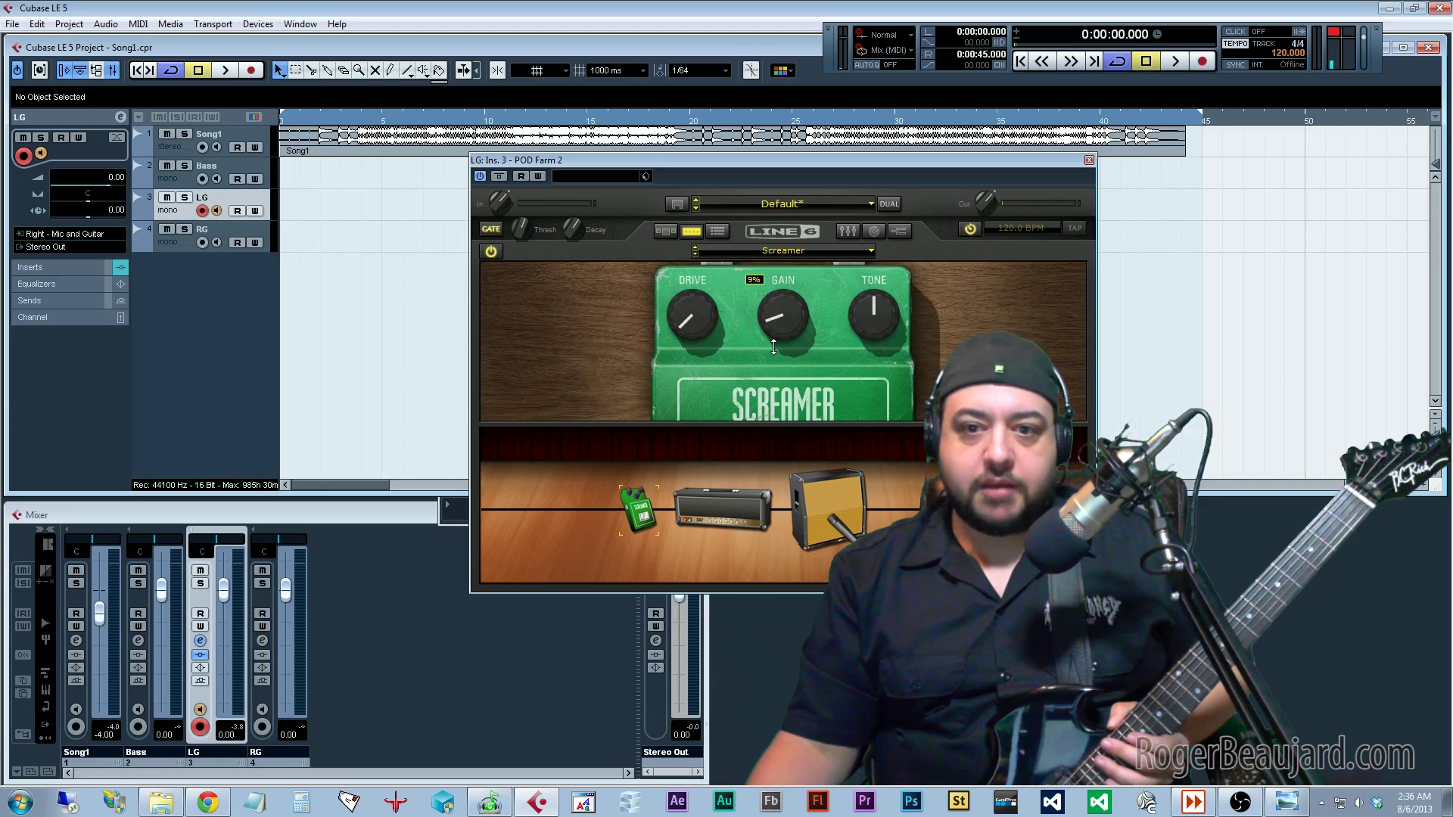
left_click_drag(878, 310, 895, 357)
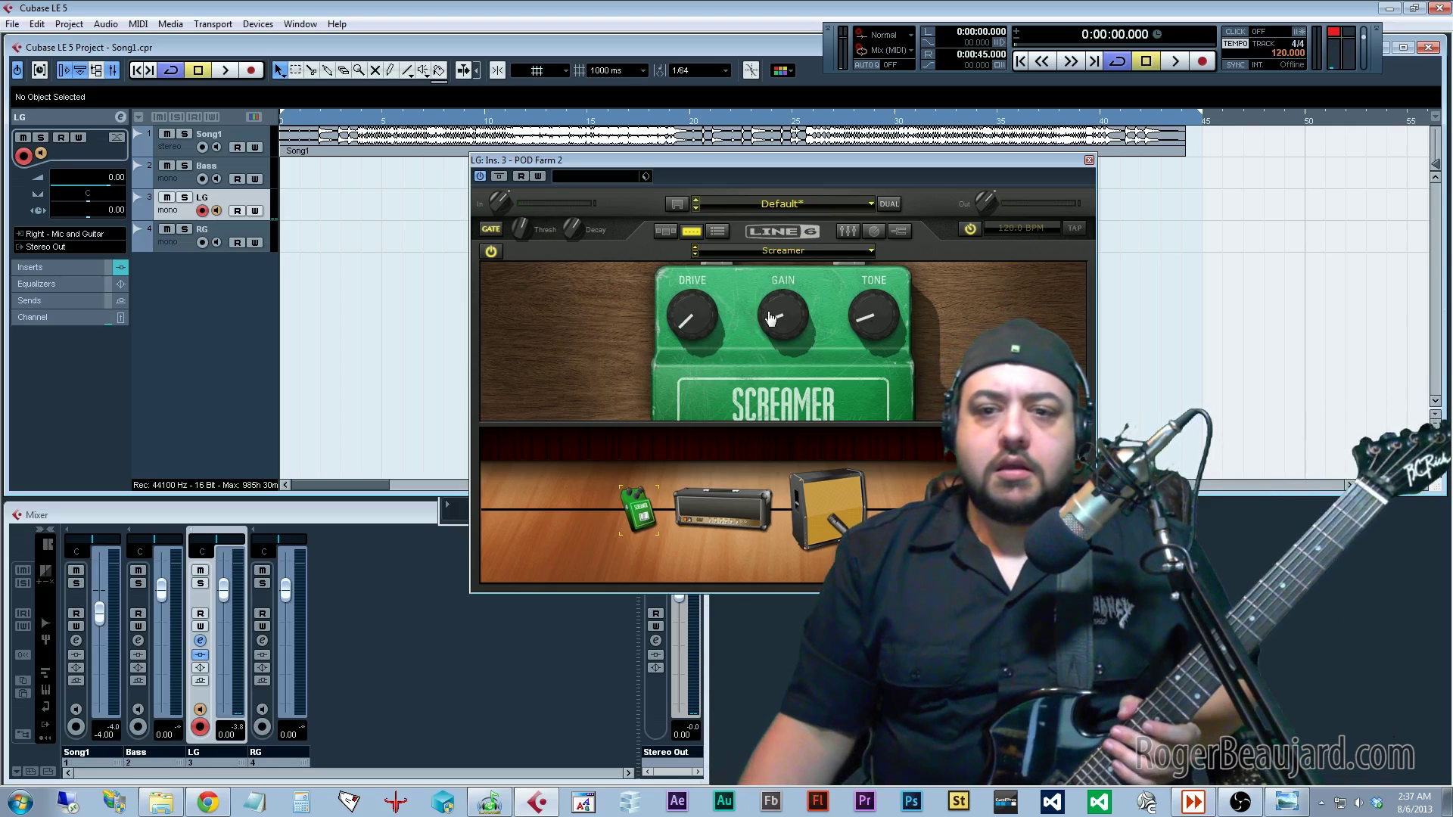
Insert the Facial Fuzz distortion pedal between the Screamer and the Brit J-800 amp in the signal chain.
mouse_move(734, 482)
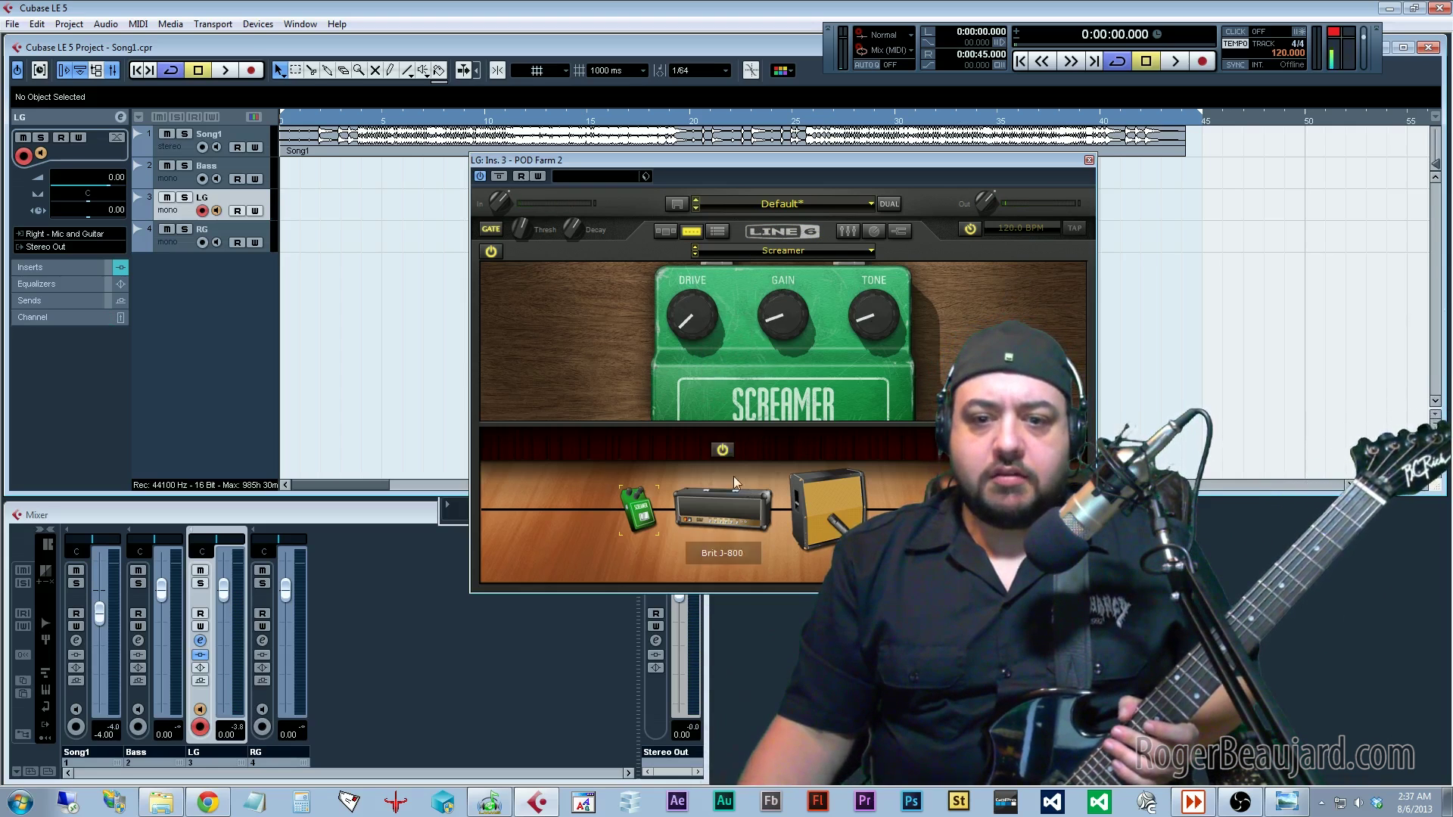
left_click(674, 230)
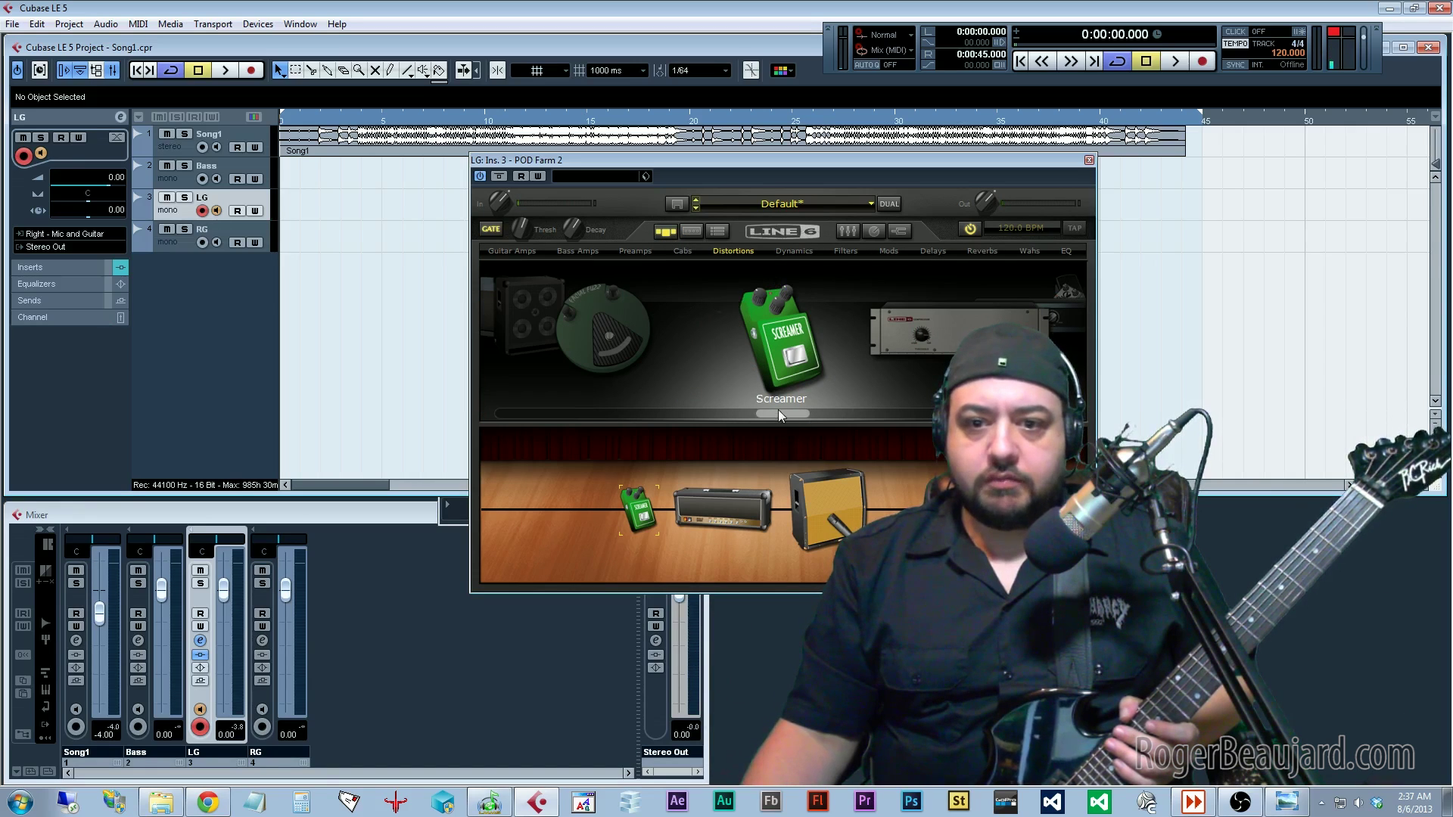
left_click_drag(638, 374, 674, 498)
left_click(691, 496)
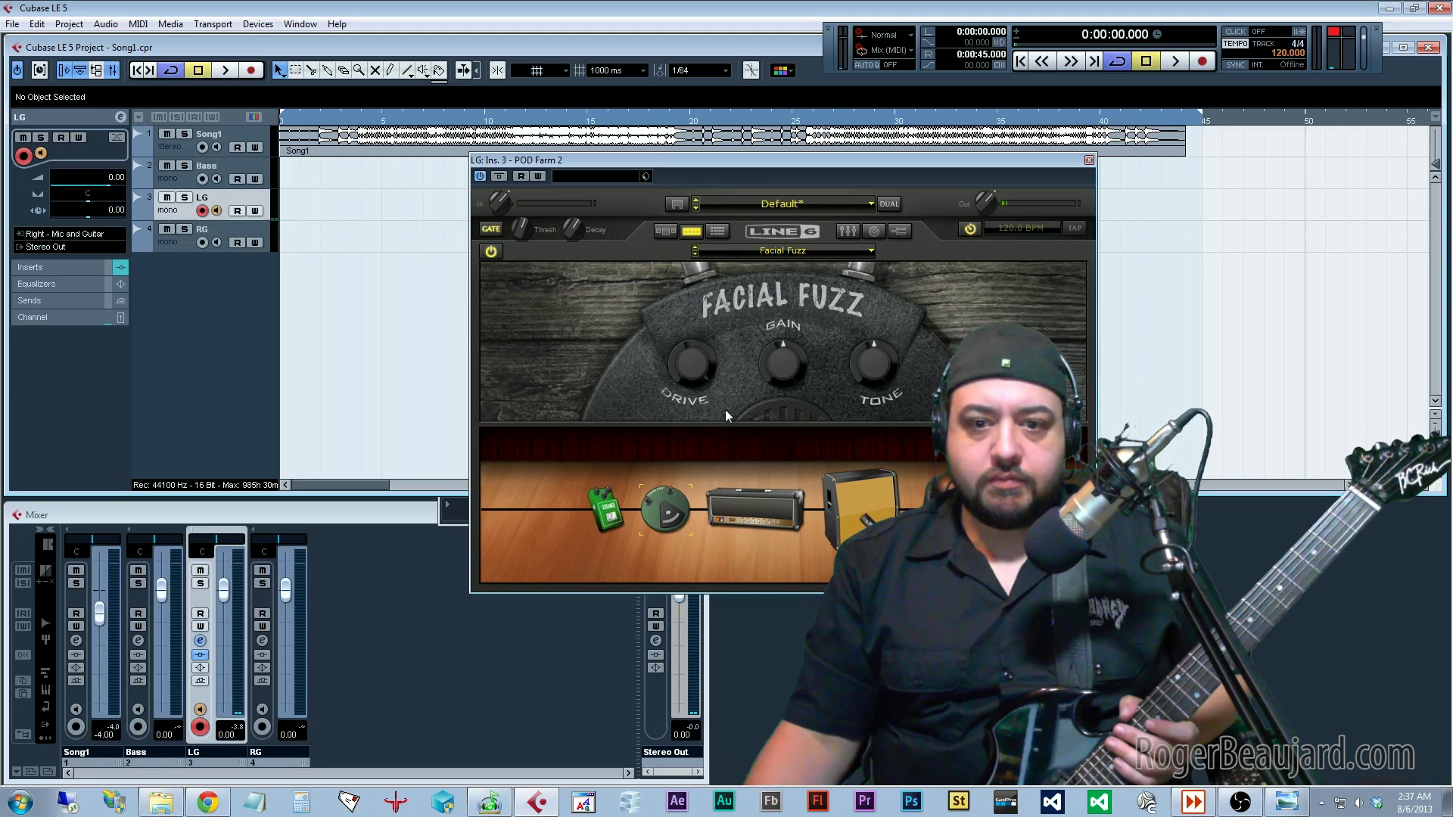
Lower the Facial Fuzz pedal's Tone to about 42%, try its Drive at 6%, and return Drive to the middle.
left_click_drag(687, 358, 687, 391)
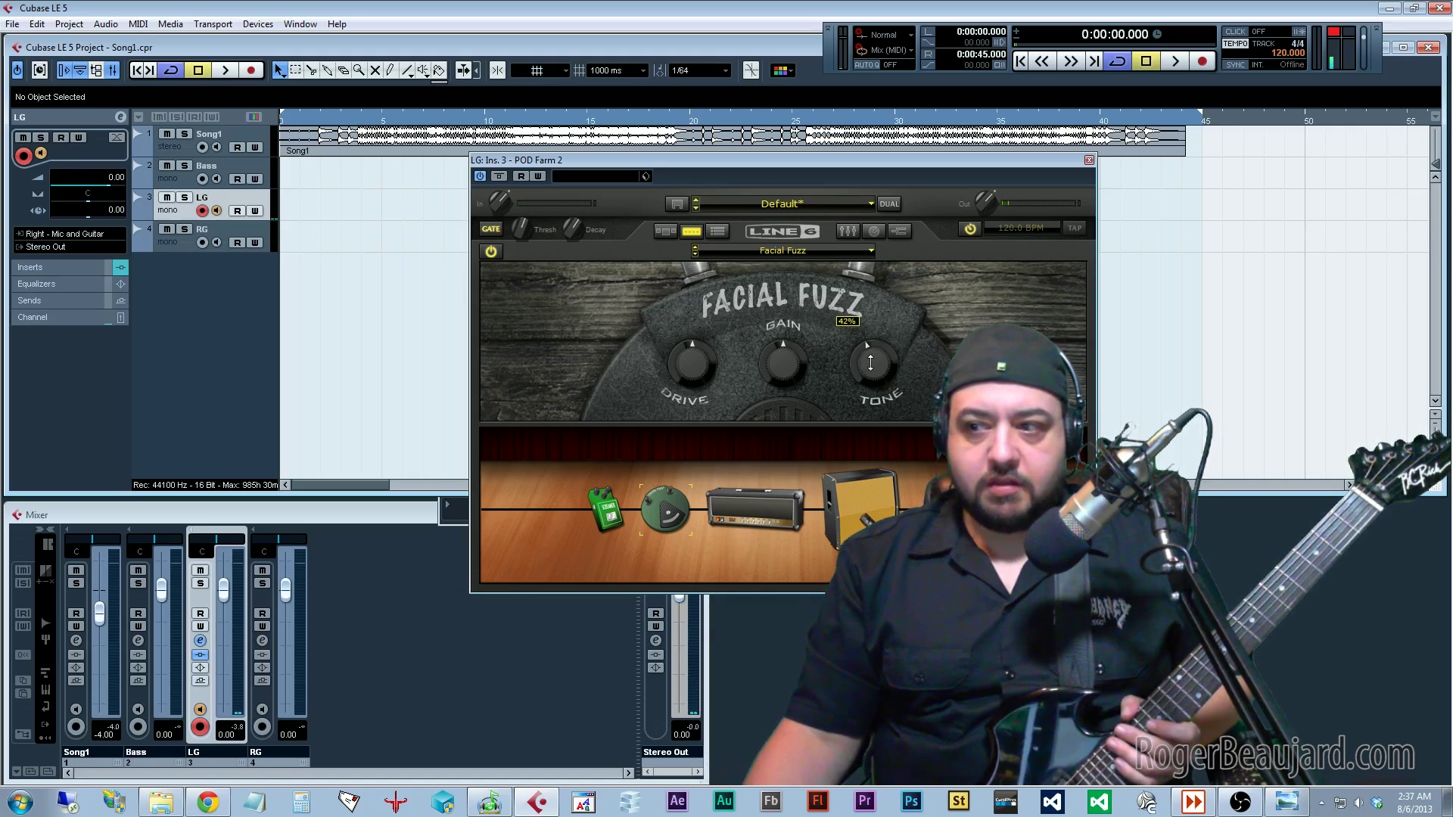
left_click_drag(853, 307, 857, 295)
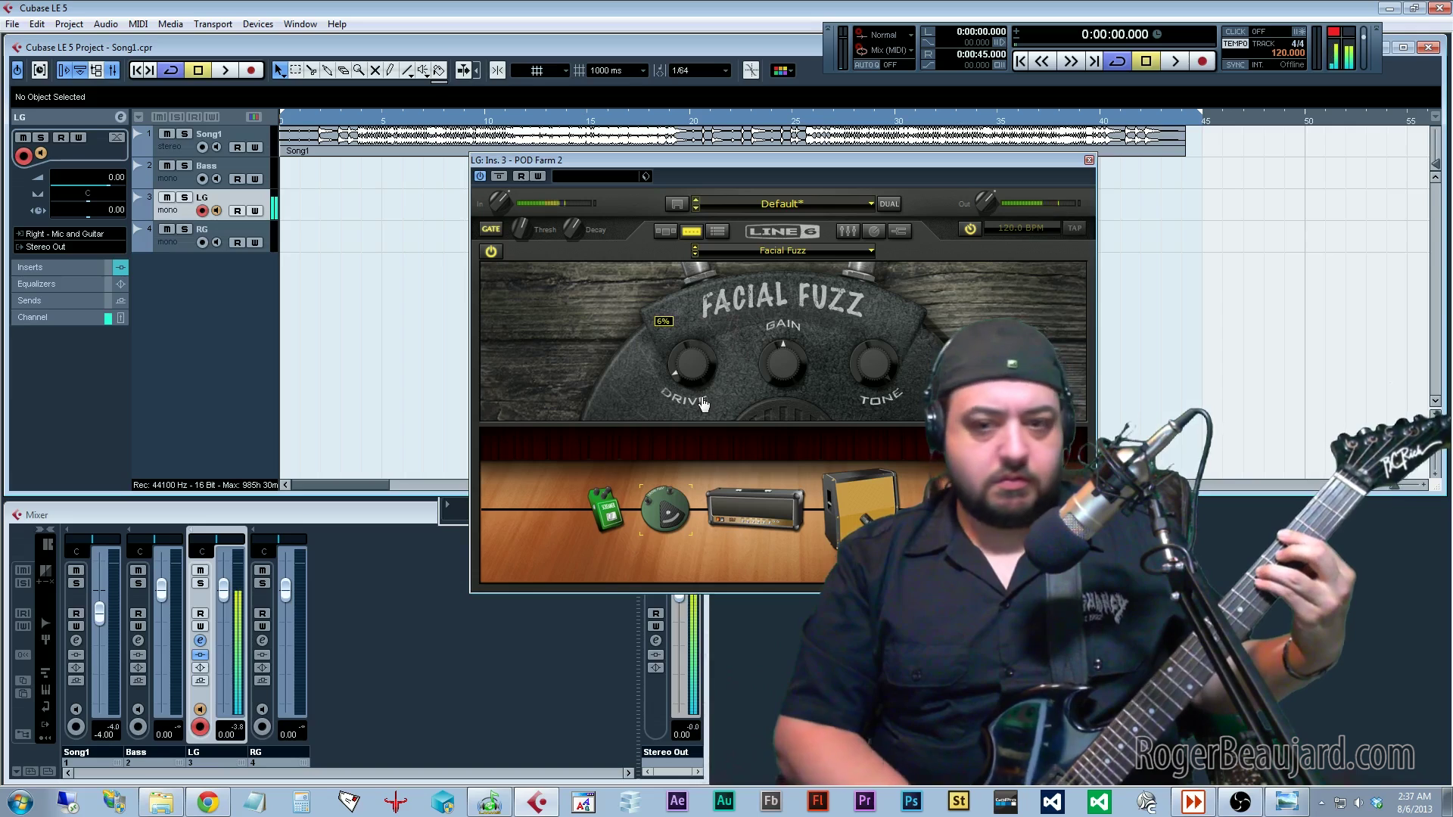
left_click_drag(692, 367, 692, 357)
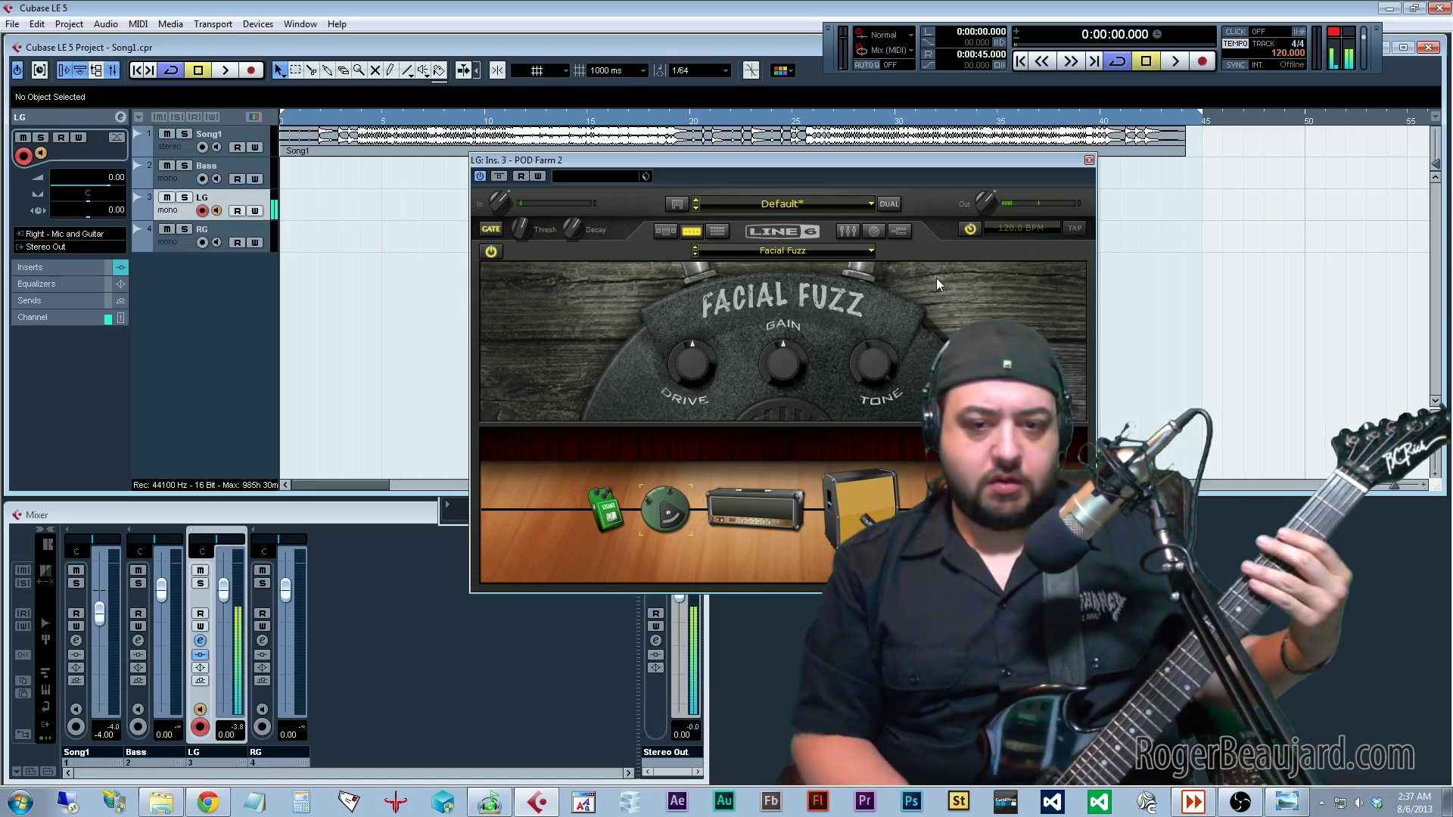
Go back over the Brit J-800, Facial Fuzz and Screamer controls, and raise the Screamer's Drive slightly.
left_click(752, 507)
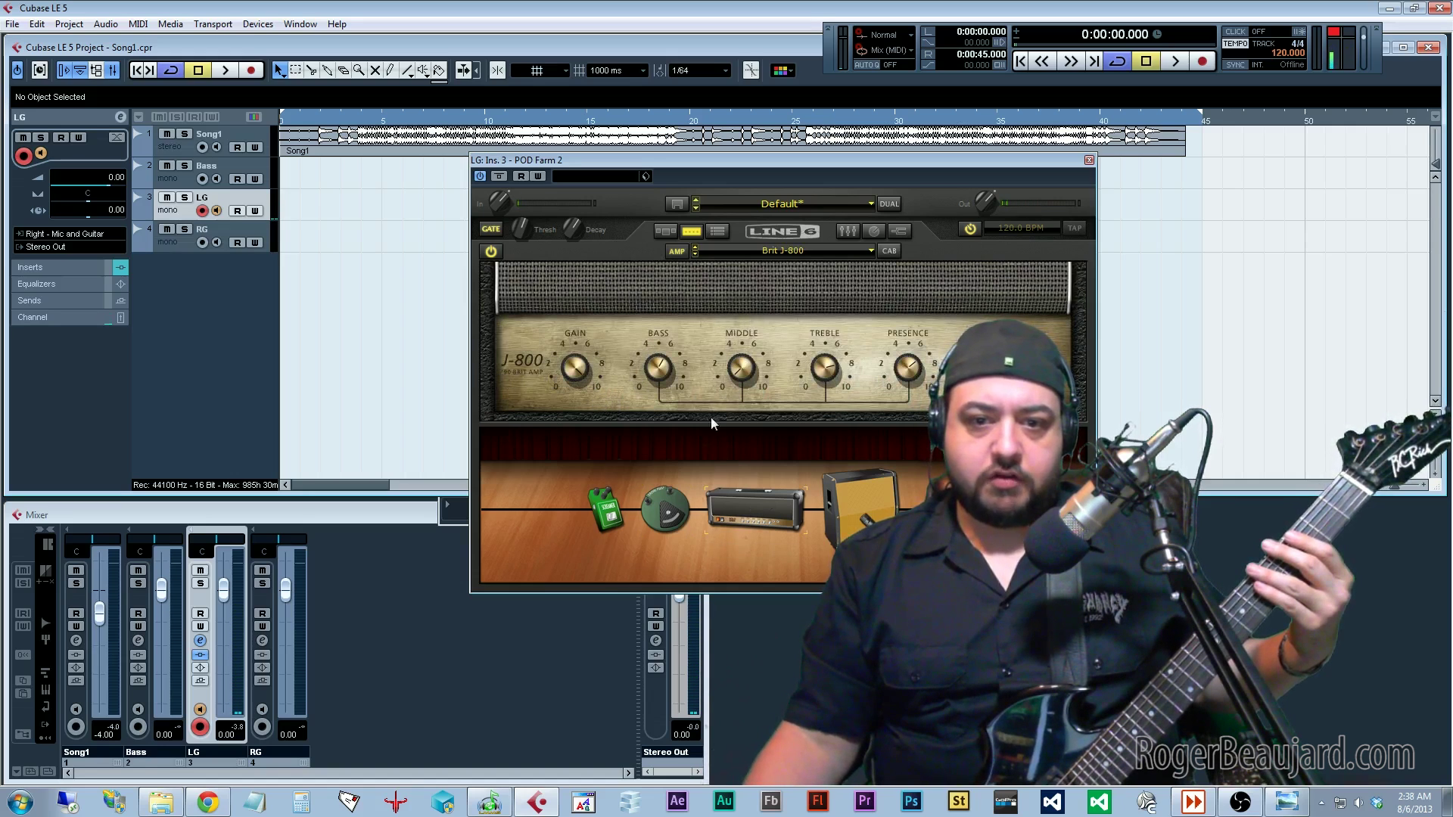
left_click(606, 512)
left_click(663, 514)
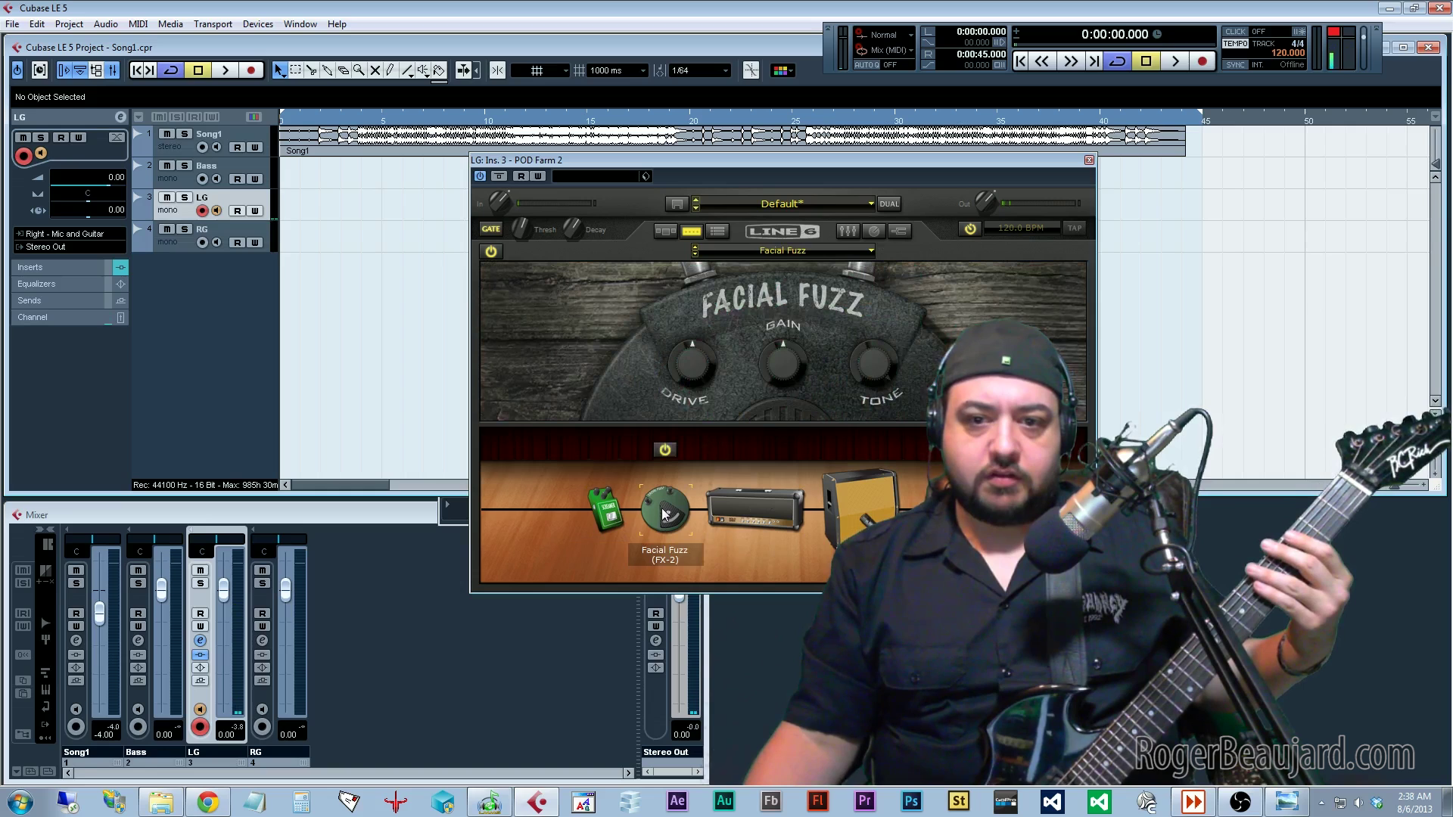
left_click(610, 518)
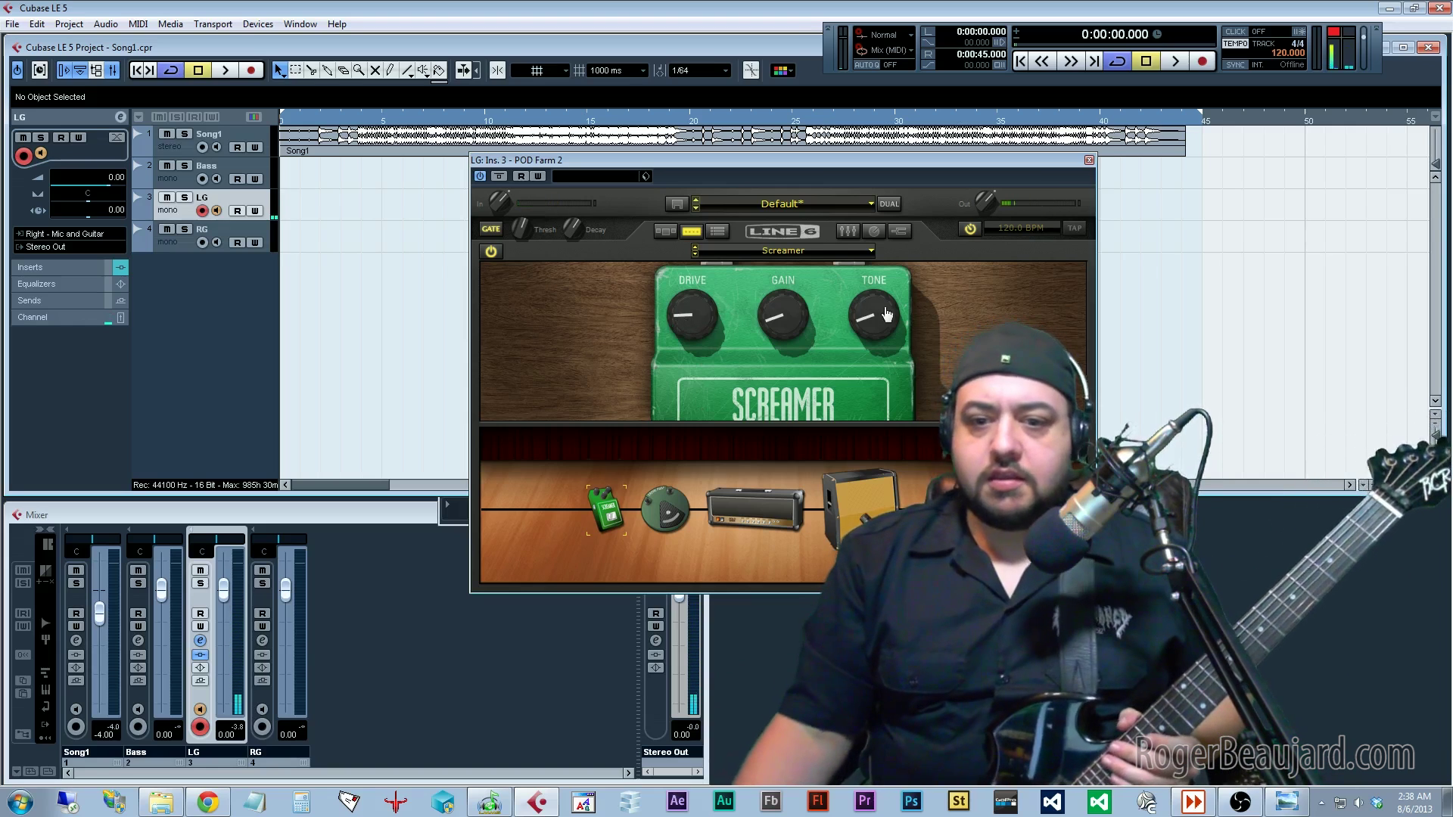
mouse_move(793, 487)
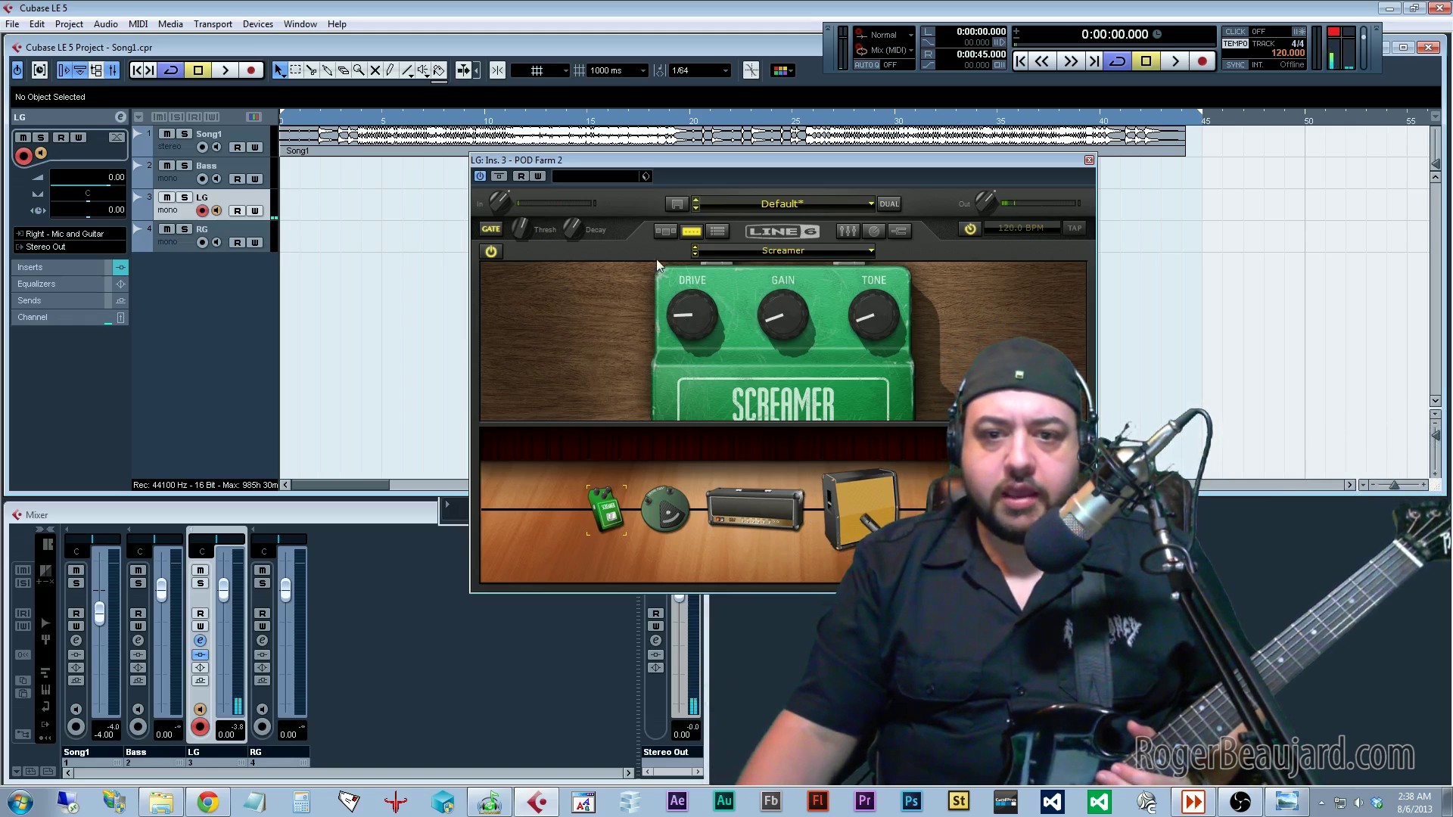
Browse the effect models, add the Console preamp to the signal chain after the cabinet, and open its controls.
left_click(665, 231)
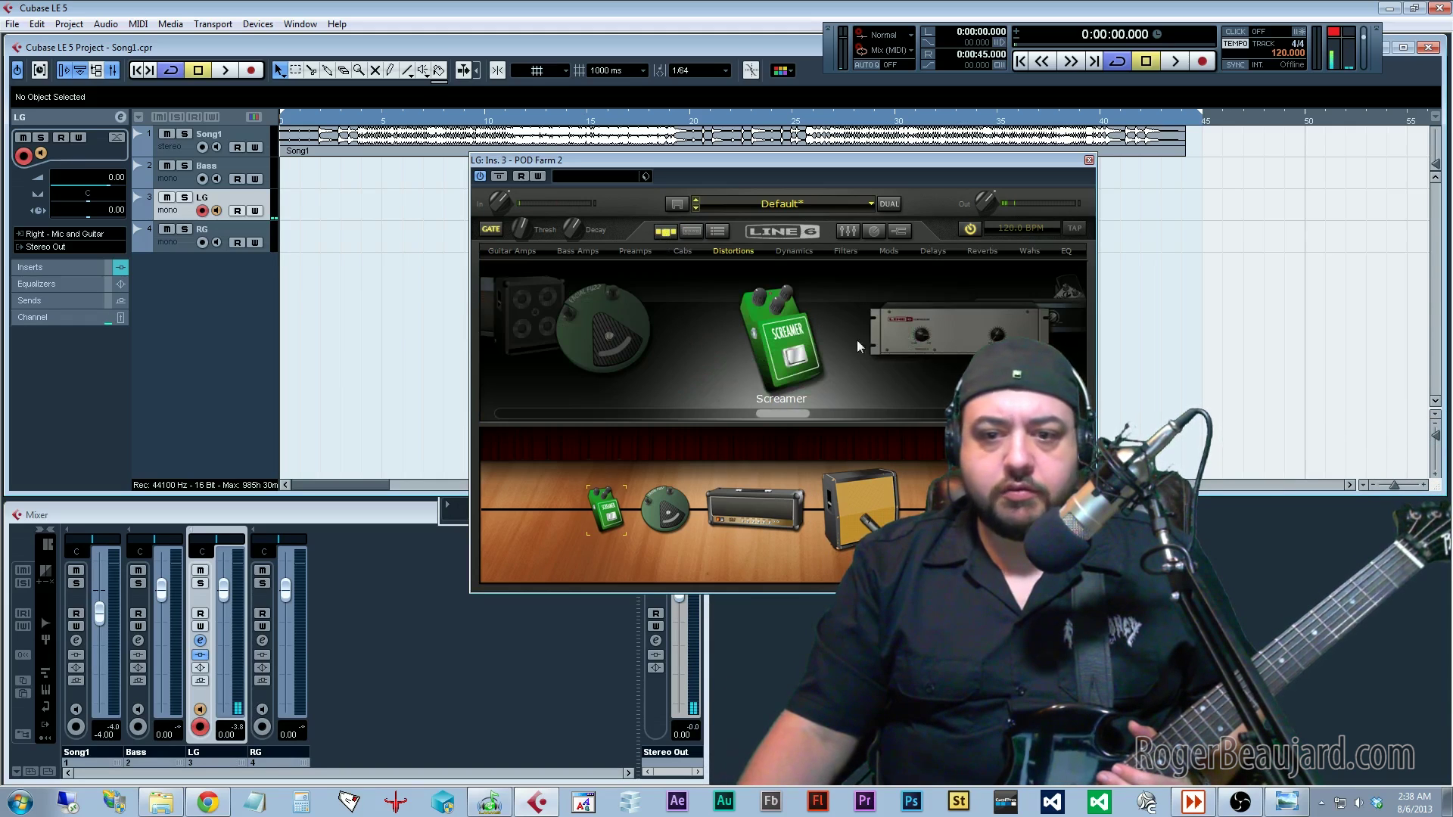
scroll(774, 417, "up", 3)
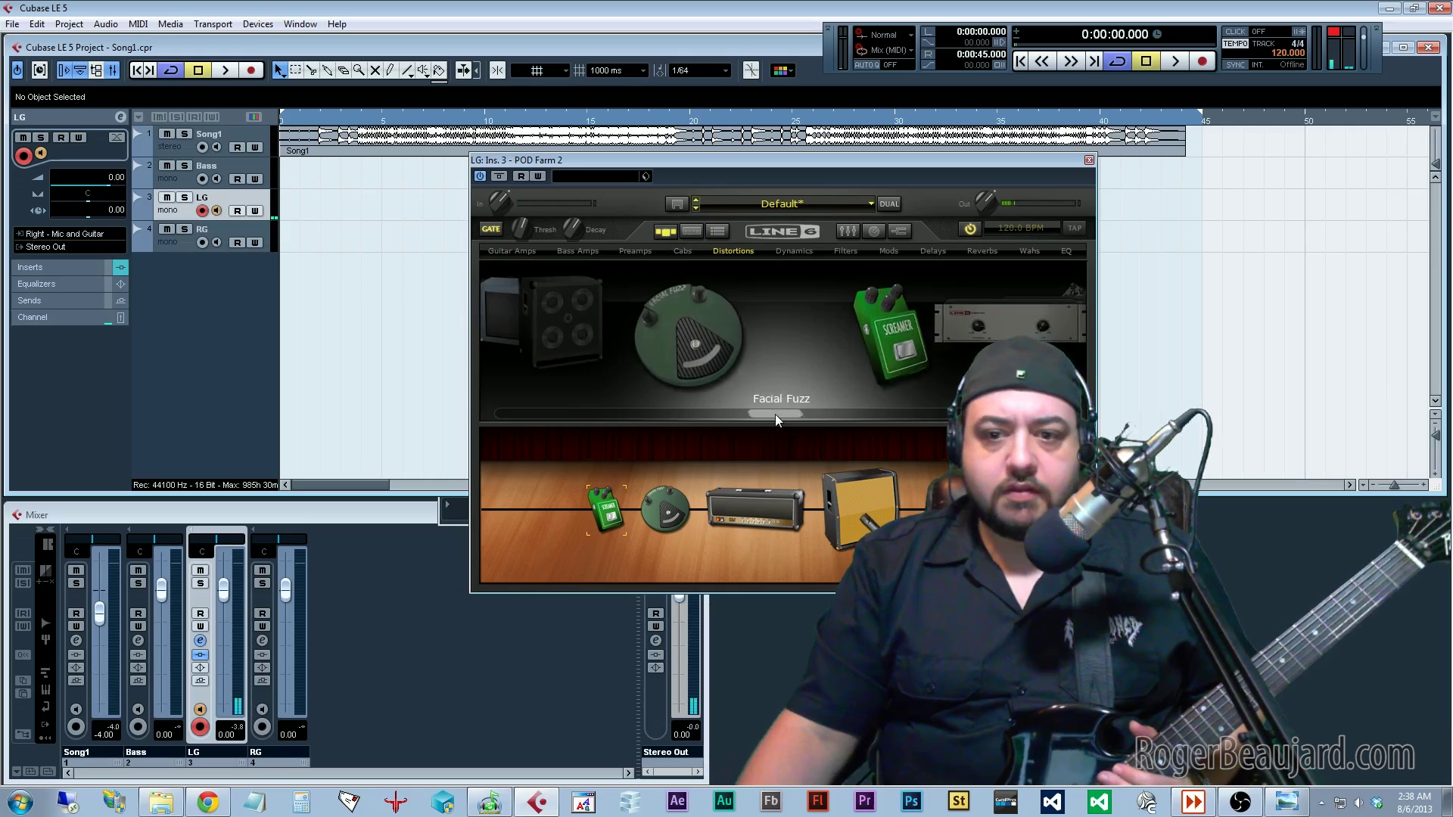
scroll(774, 414, "down", 3)
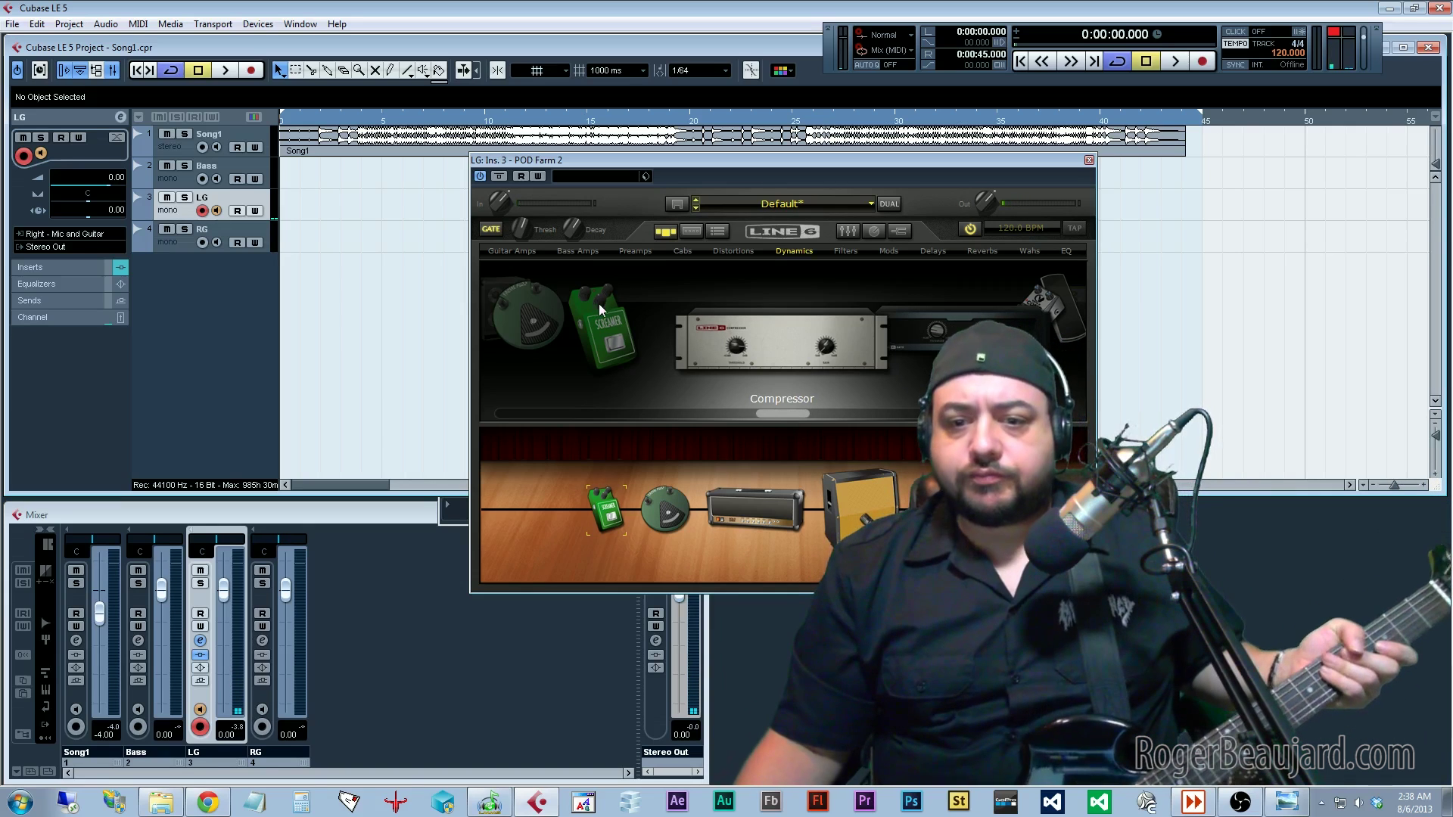
scroll(765, 414, "up", 2)
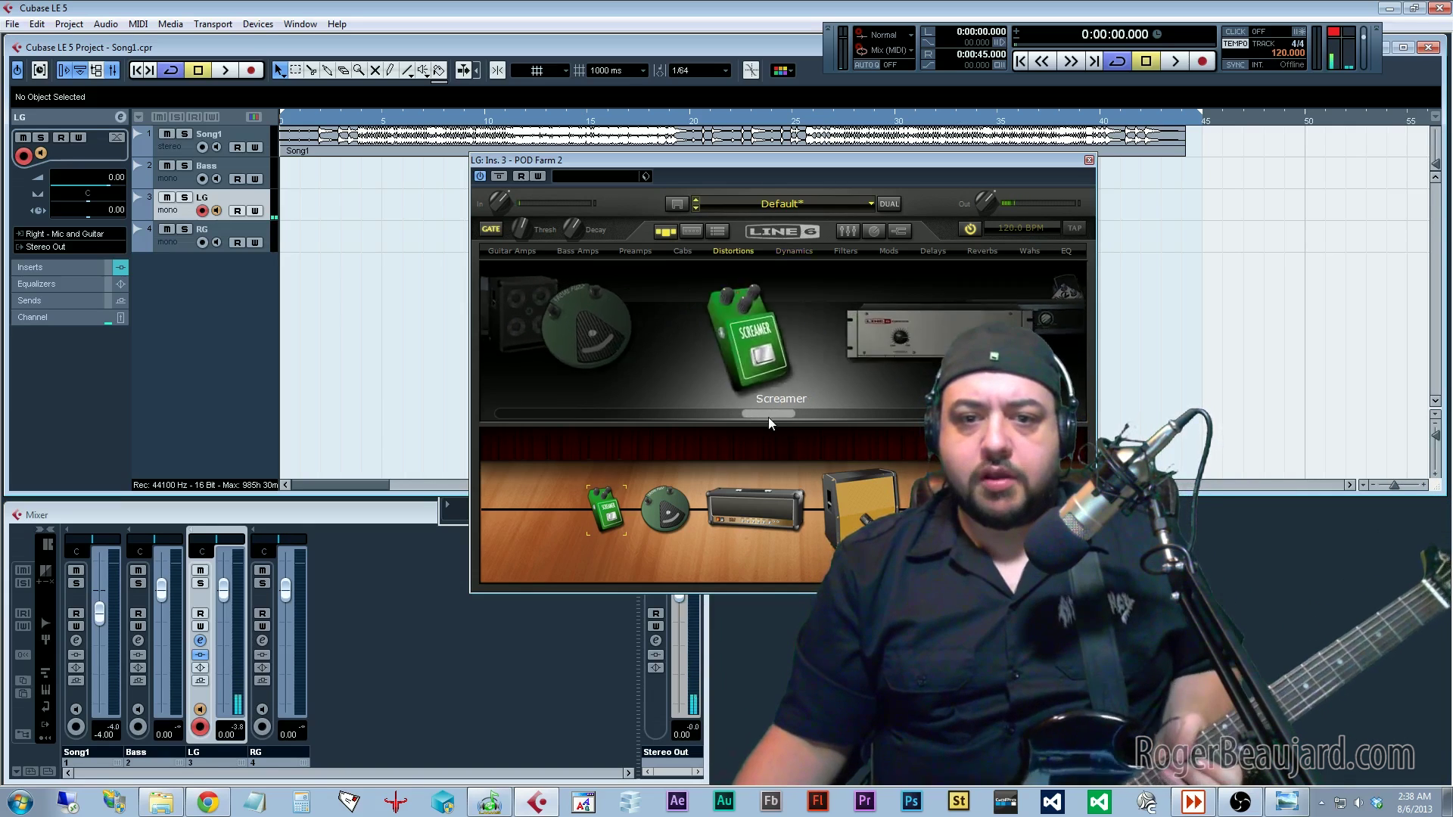
scroll(796, 416, "down", 5)
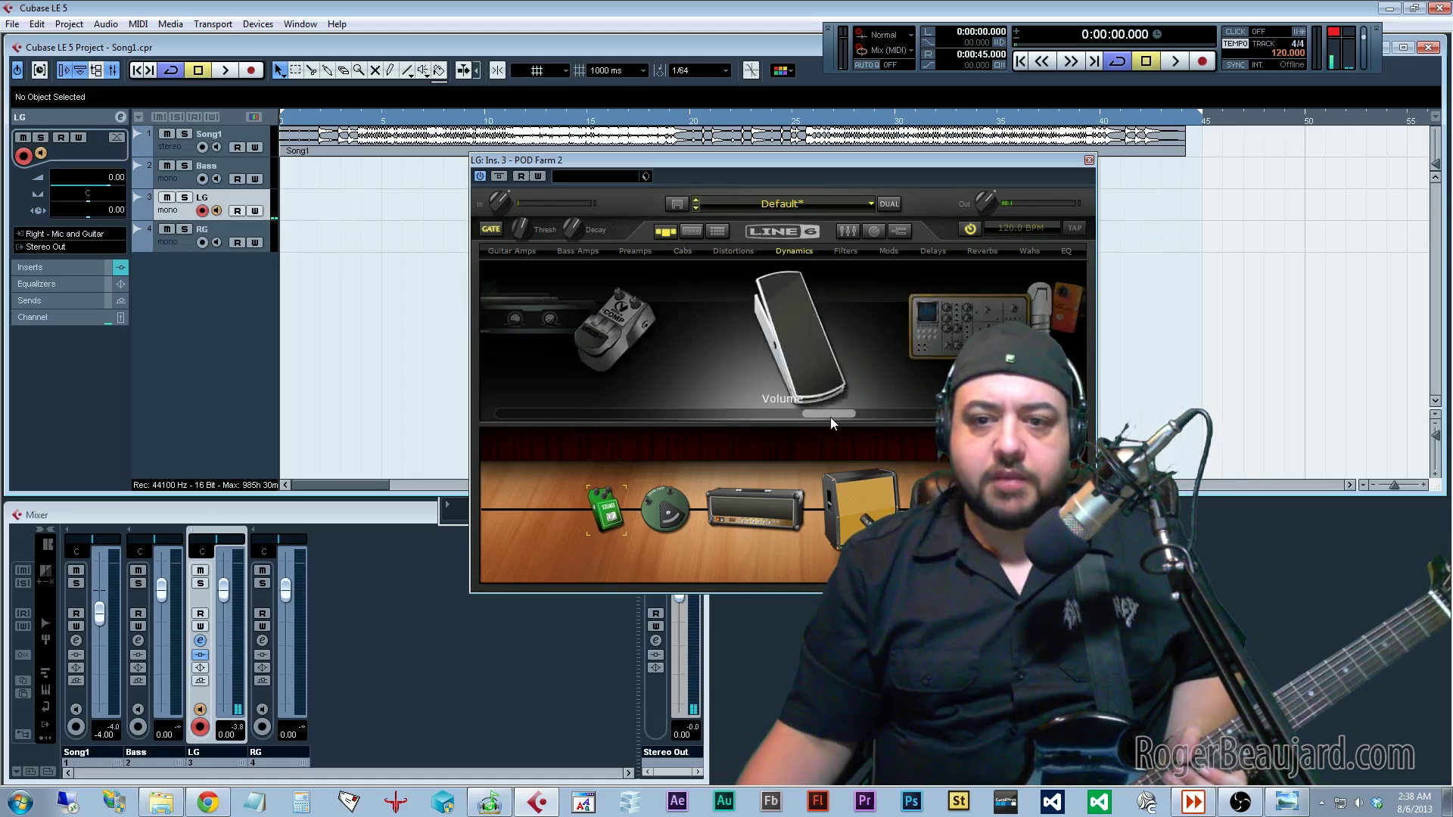
scroll(795, 414, "down", 4)
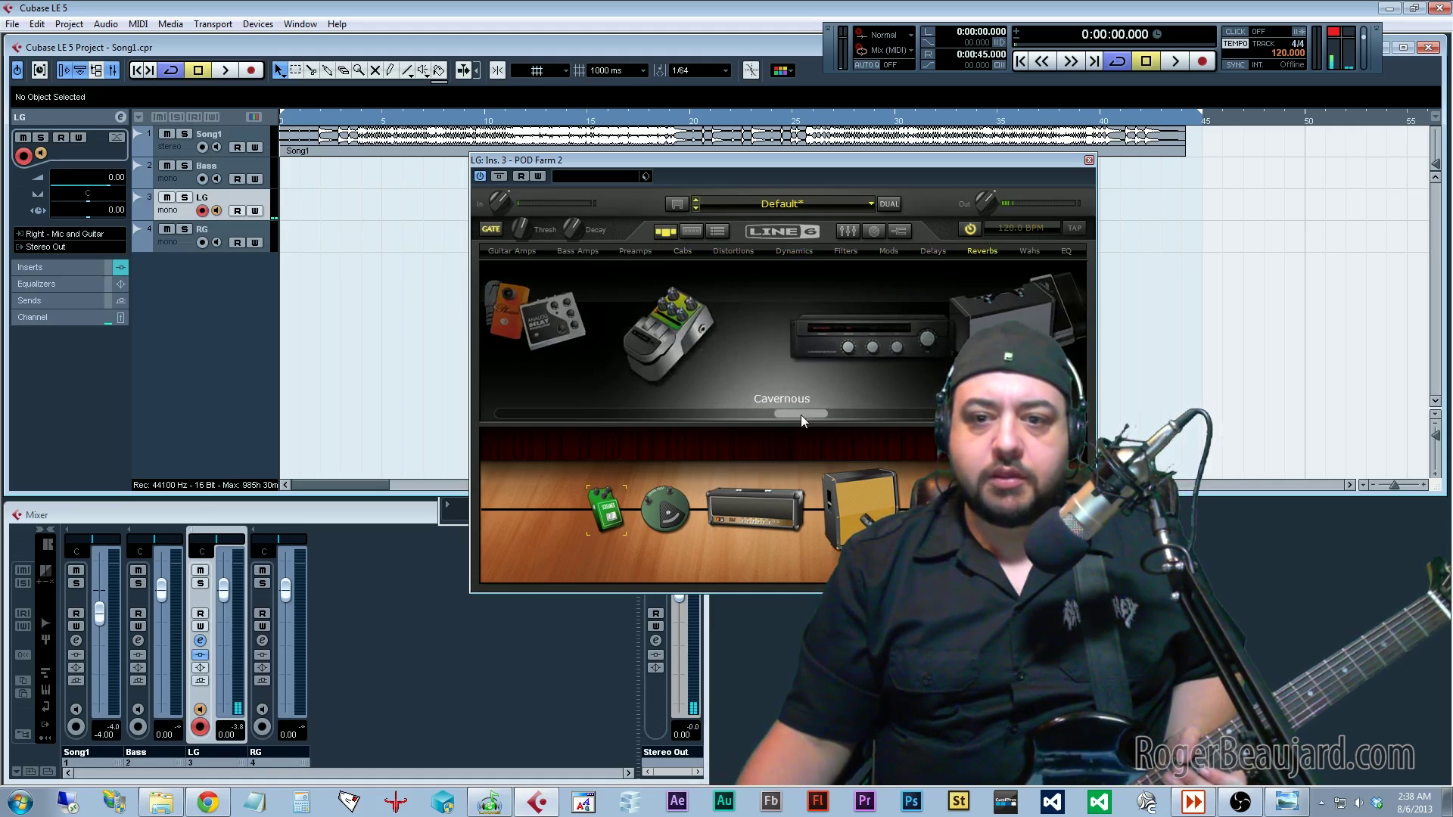
mouse_move(792, 412)
left_mouse_down()
mouse_move(713, 420)
mouse_move(817, 409)
mouse_move(797, 413)
left_mouse_up()
left_click_drag(776, 334, 896, 475)
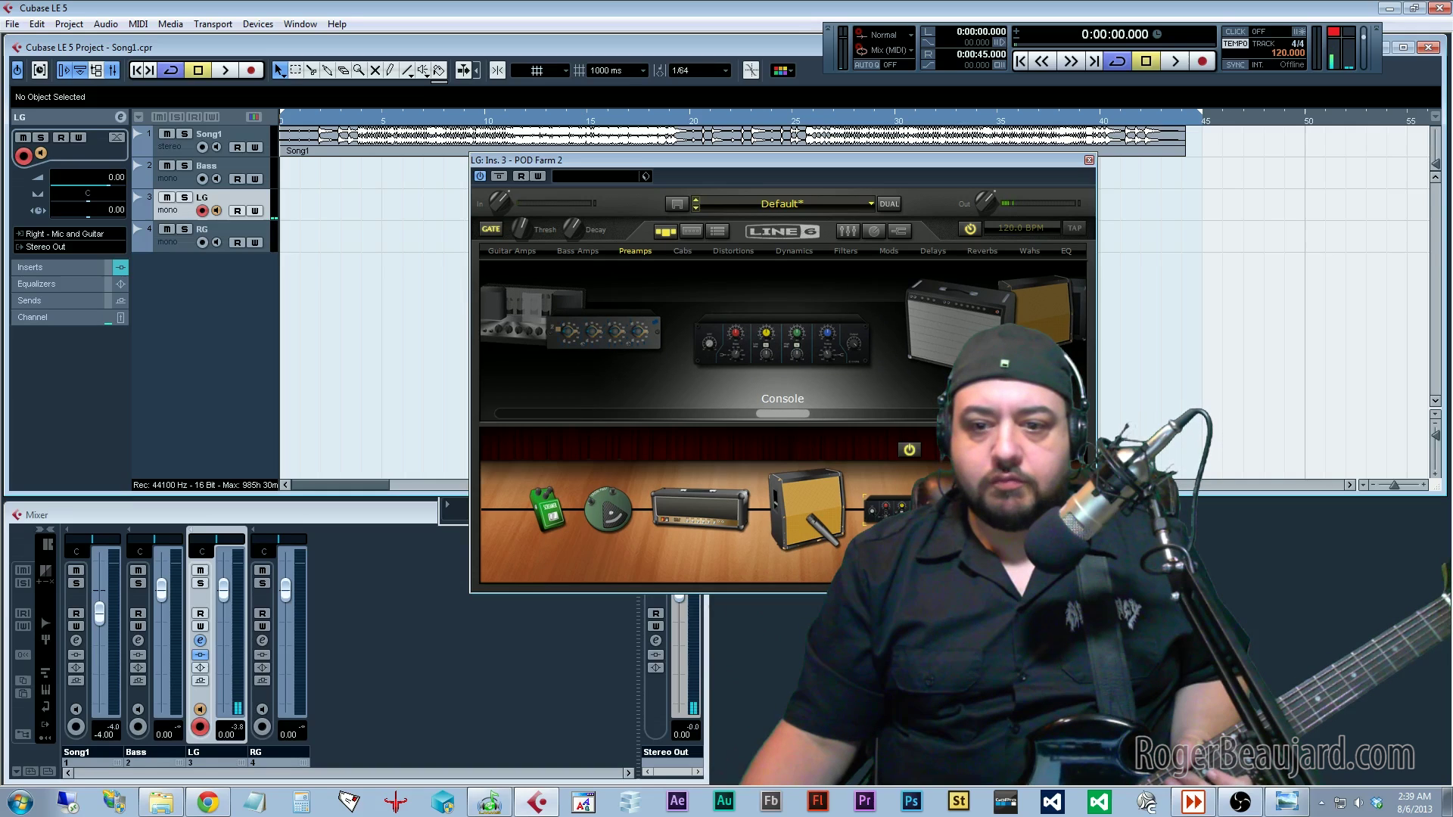
left_click(691, 231)
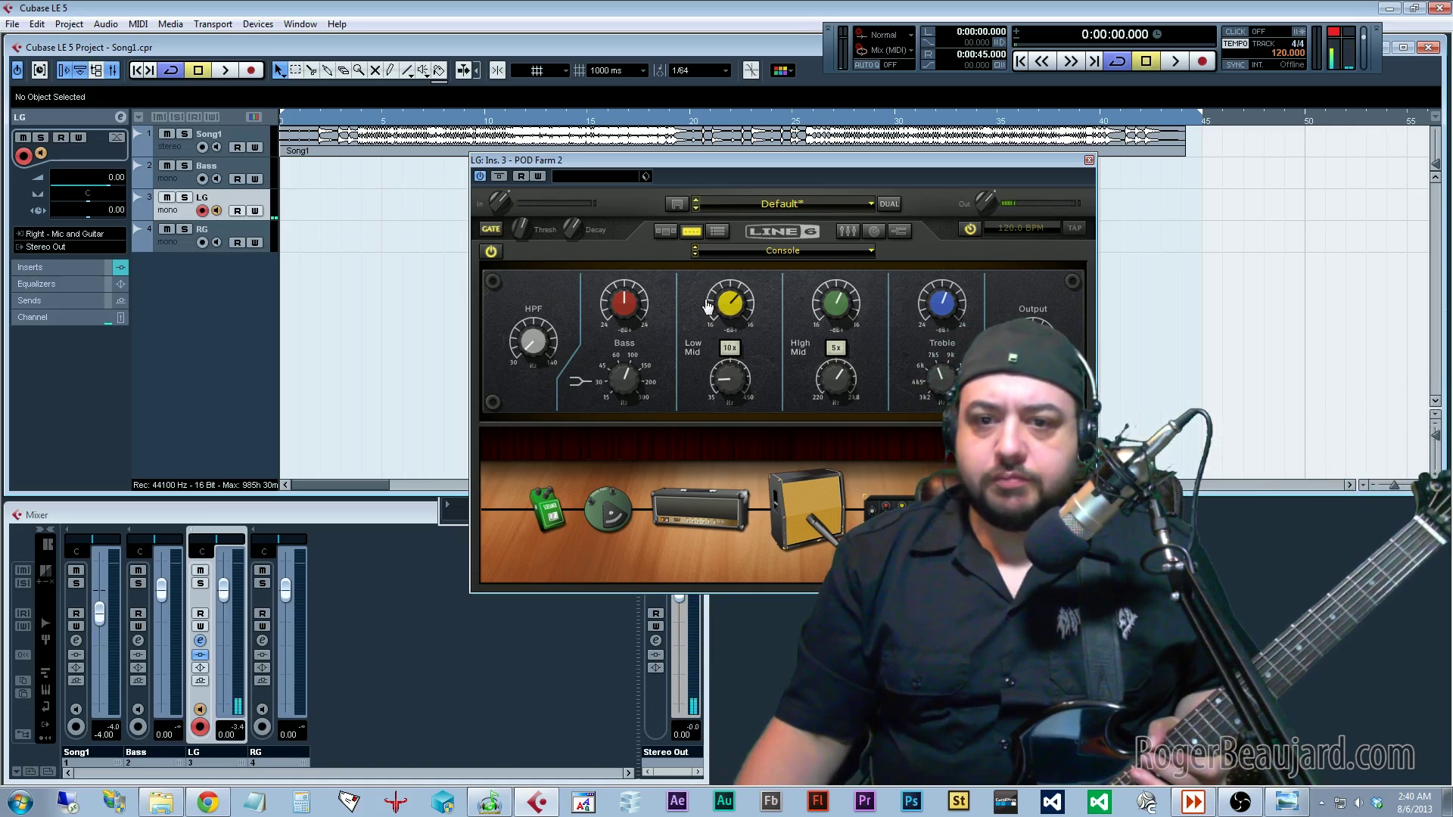
Return to the Brit J-800 amp, then close POD Farm 2 and reopen it from the LG channel's third insert slot.
left_click(669, 504)
left_click(1089, 160)
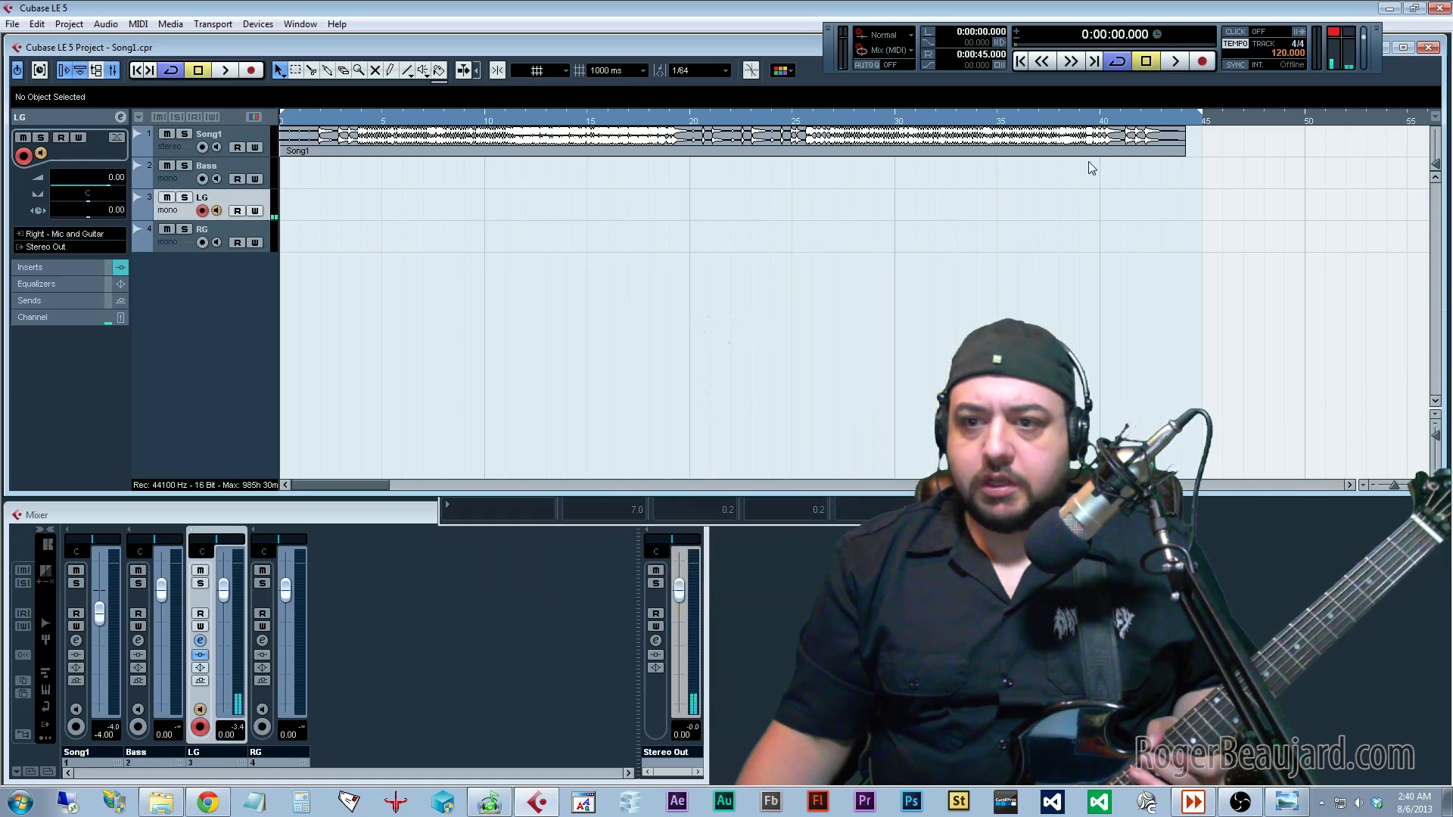
left_click(497, 522)
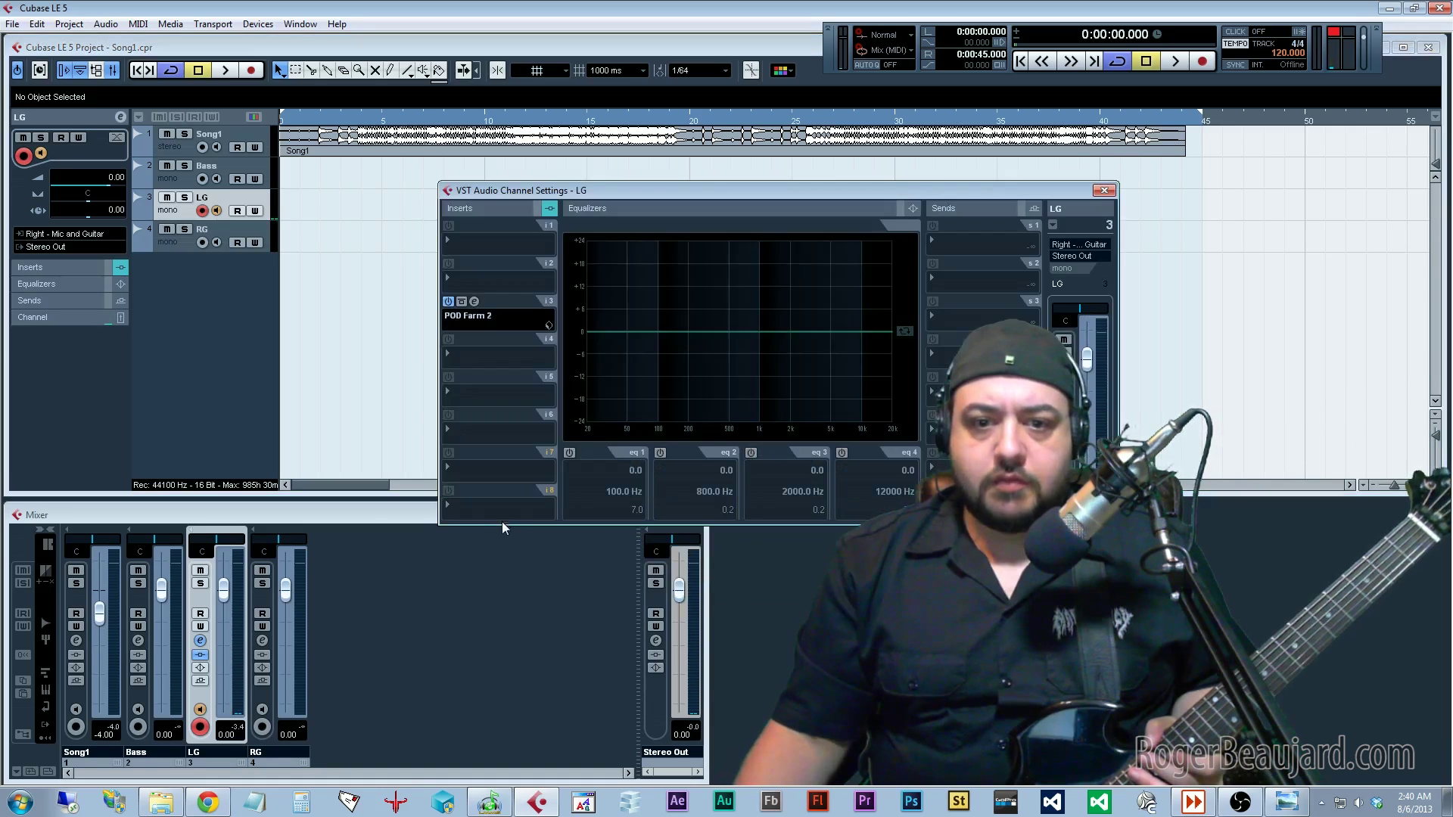
left_click(475, 302)
left_click(750, 331)
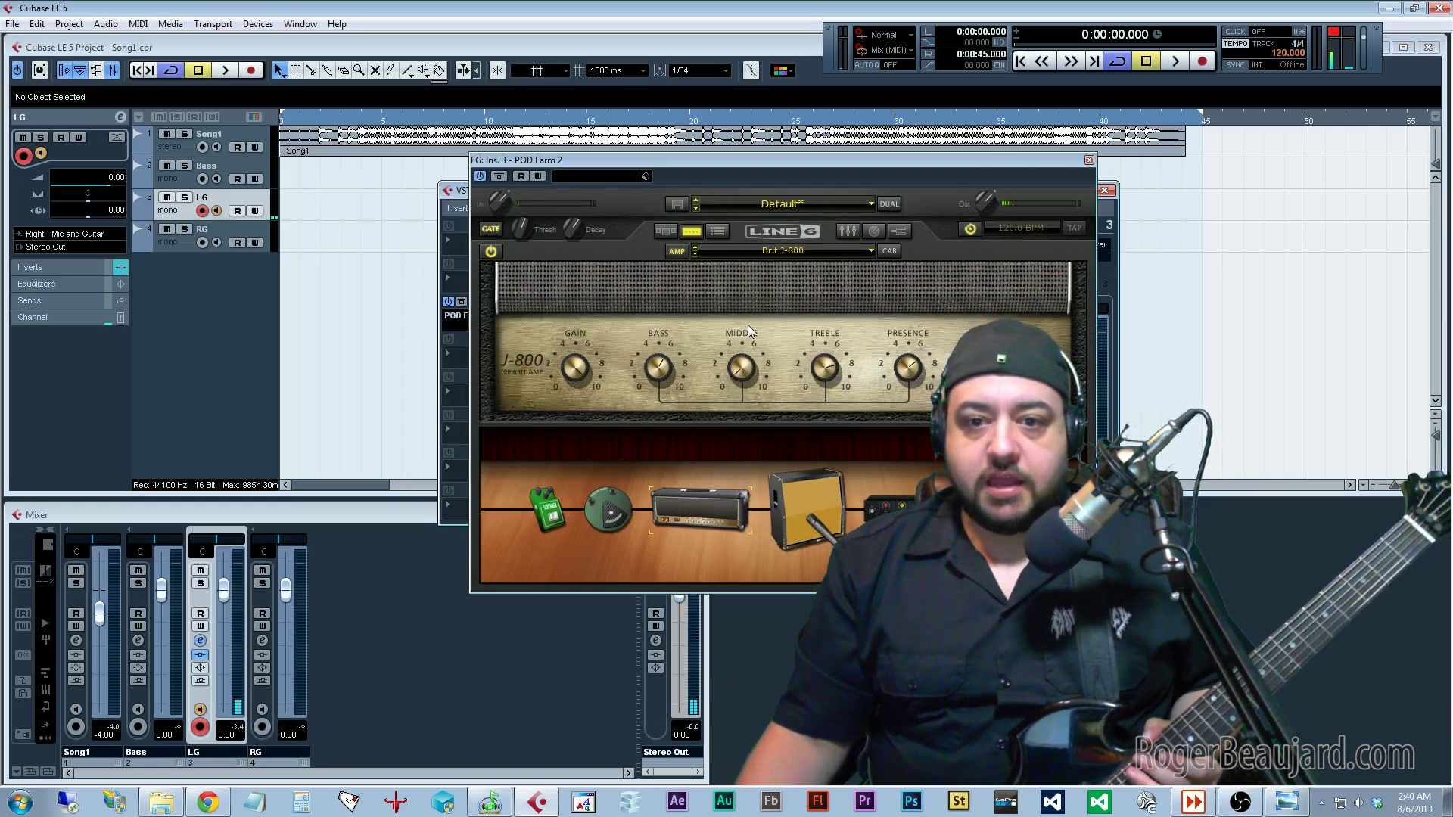
Start saving the current POD Farm tone as a new tone named OneManMetalBand.
left_click(677, 205)
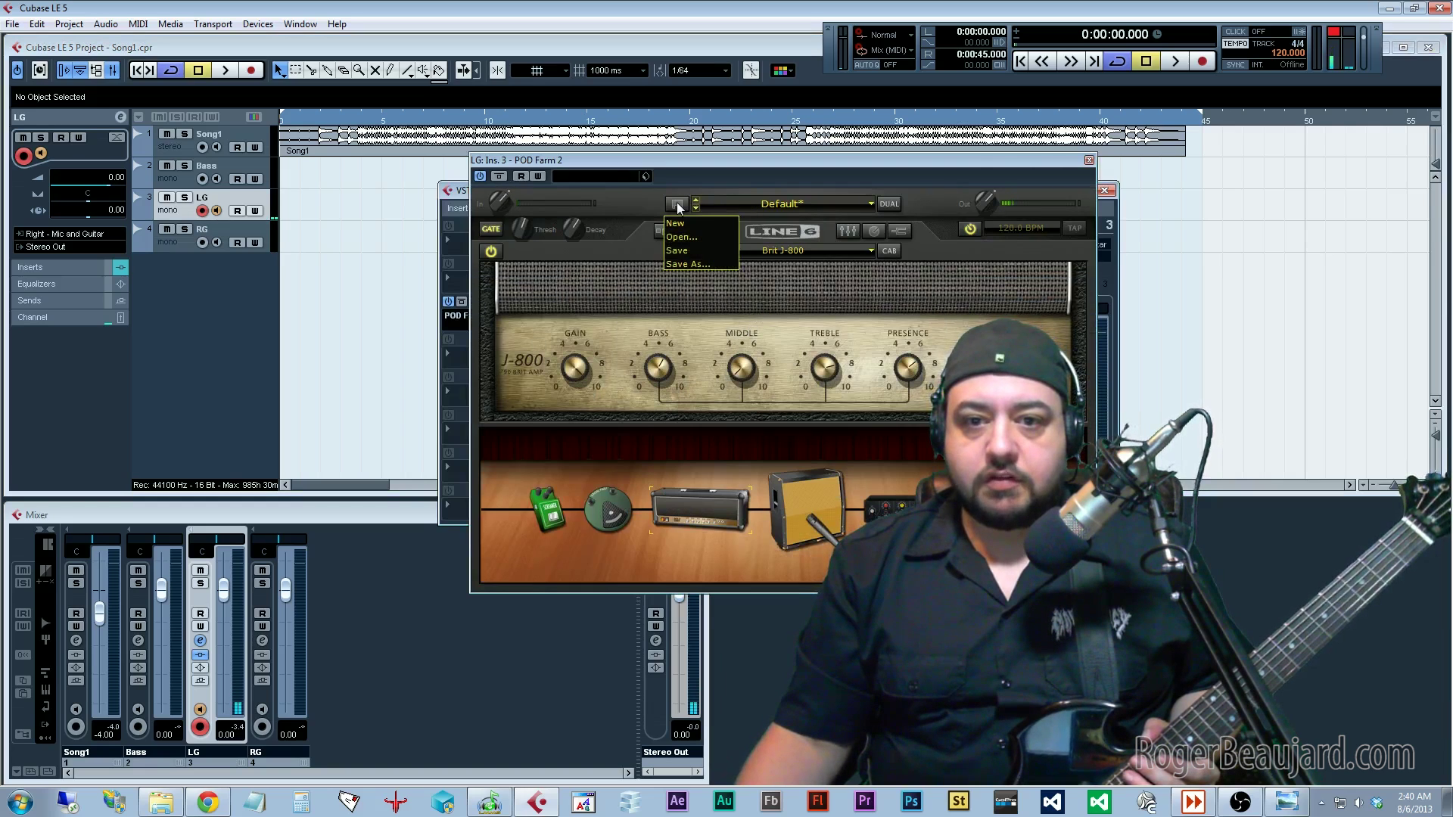
left_click(692, 265)
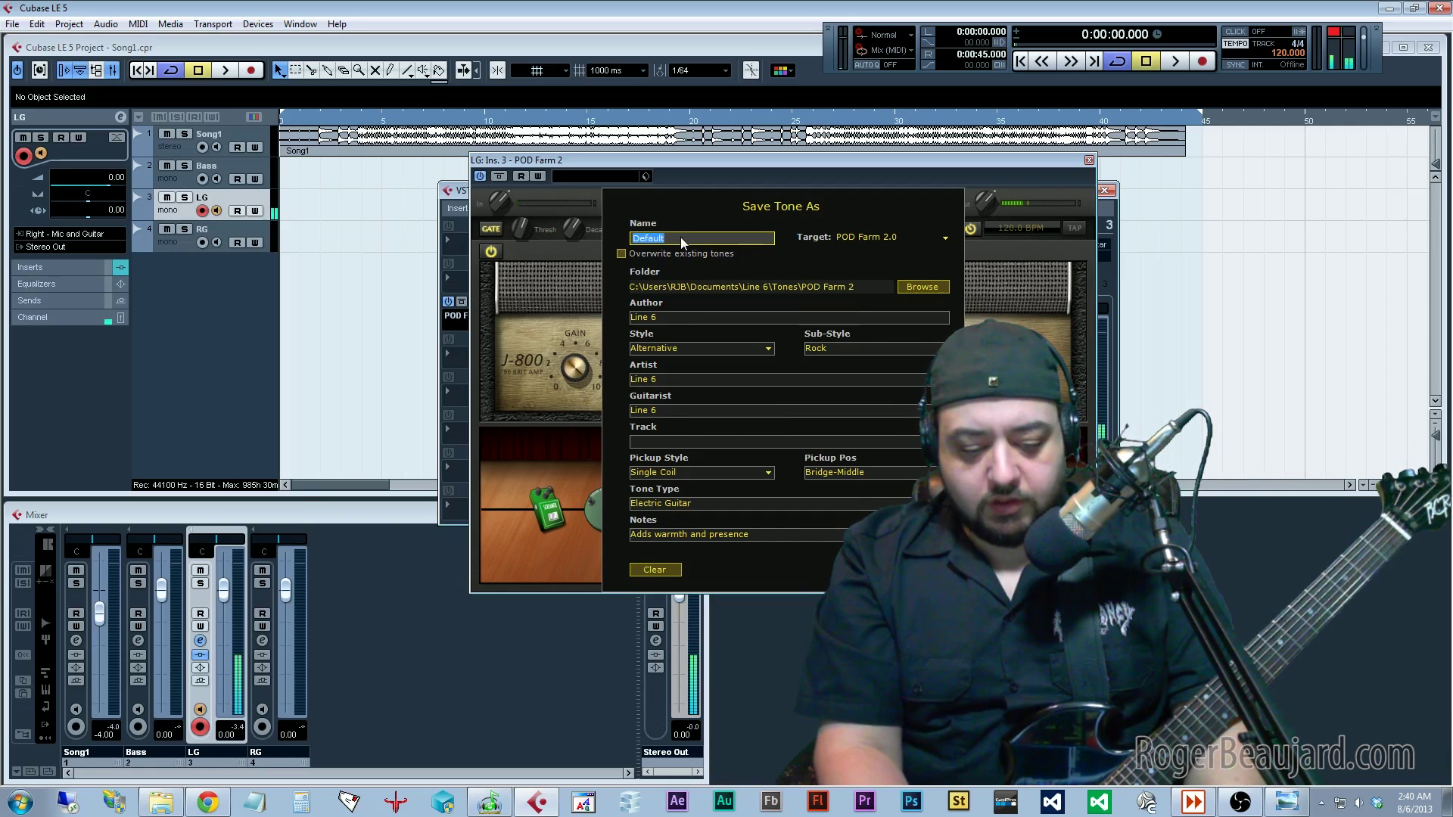
type("OneMan")
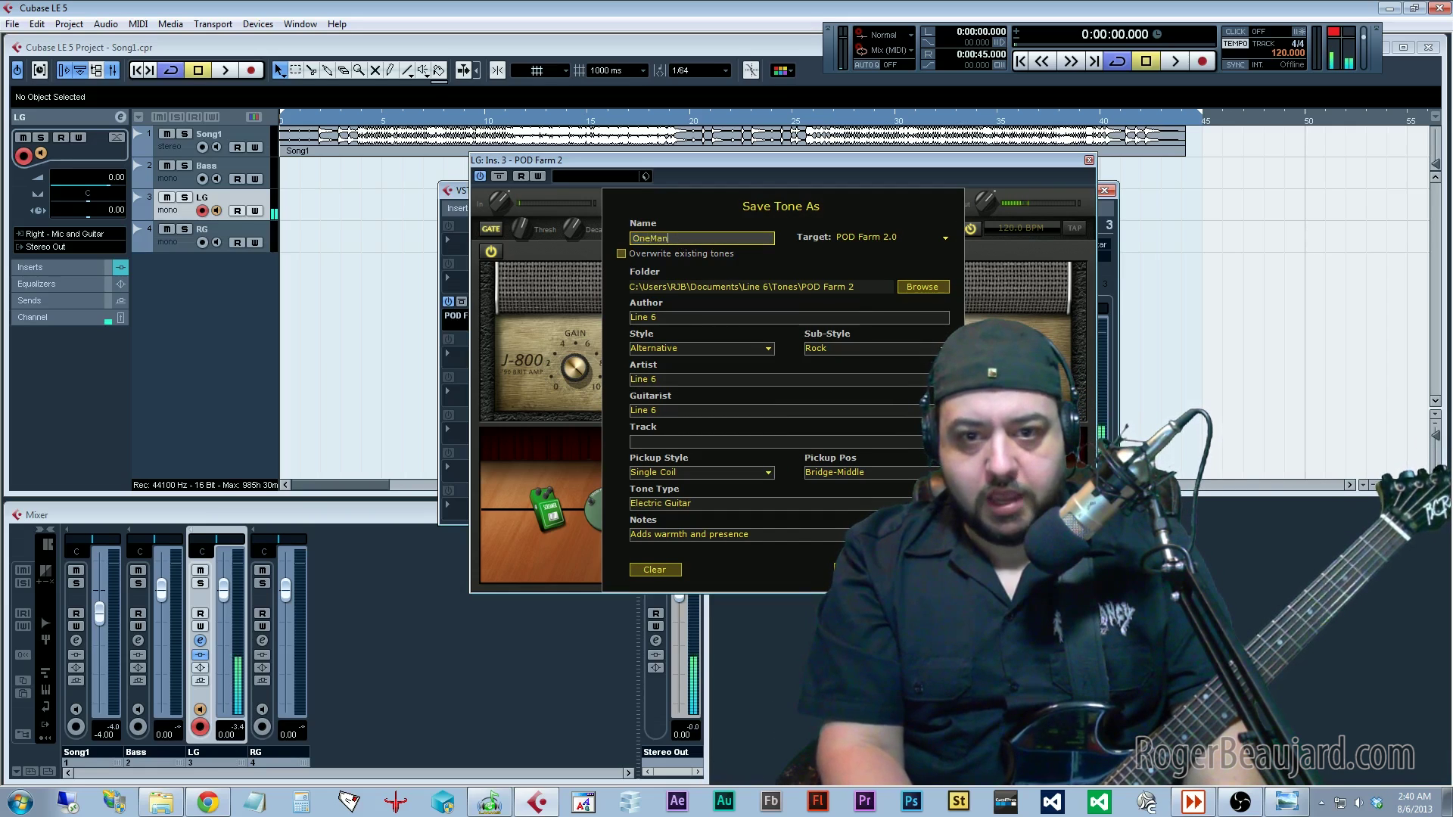
type("MetalBand")
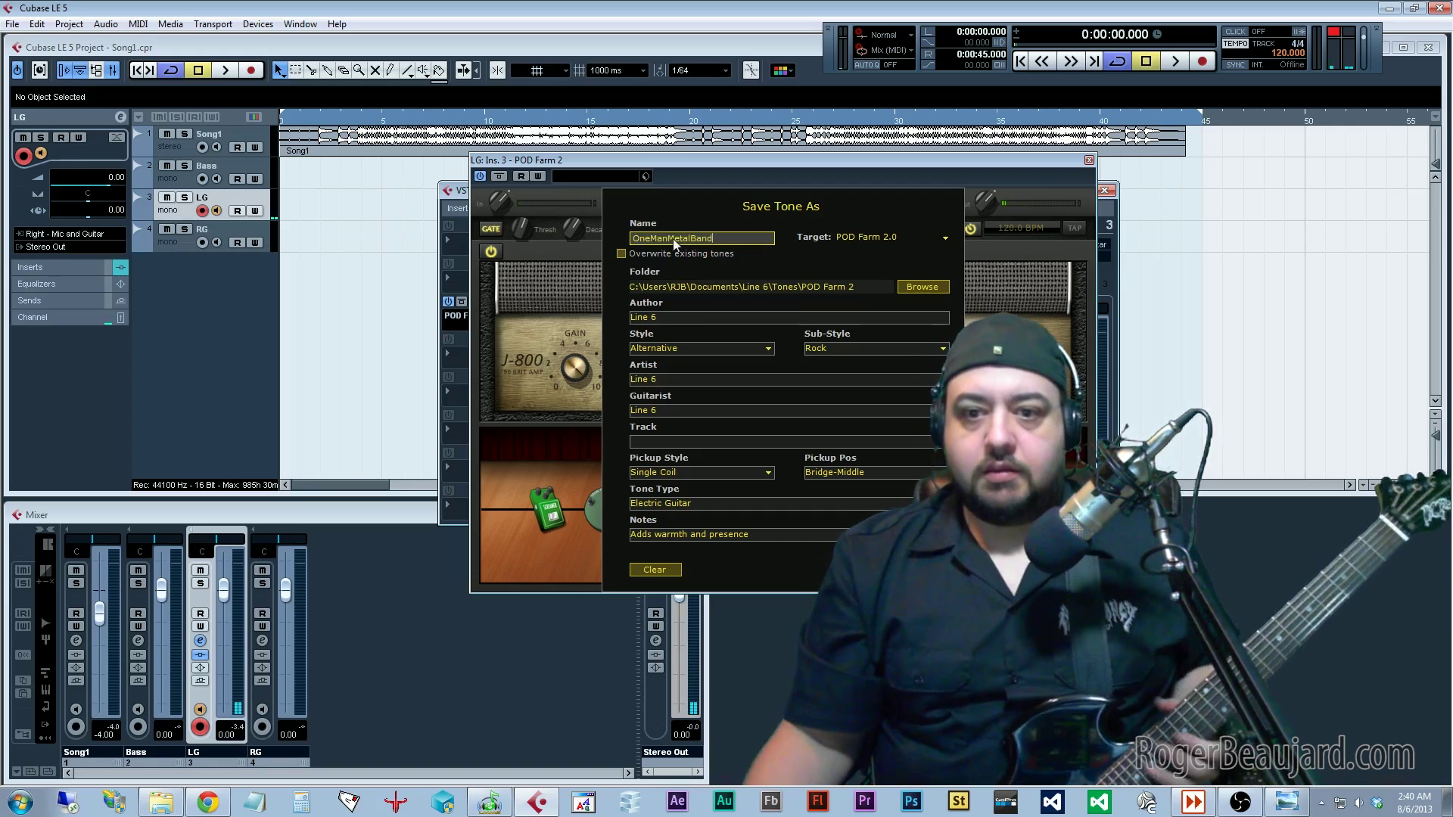
Set the new tone's sub-style to Death Metal and its style to Metal / Shred.
left_click(855, 351)
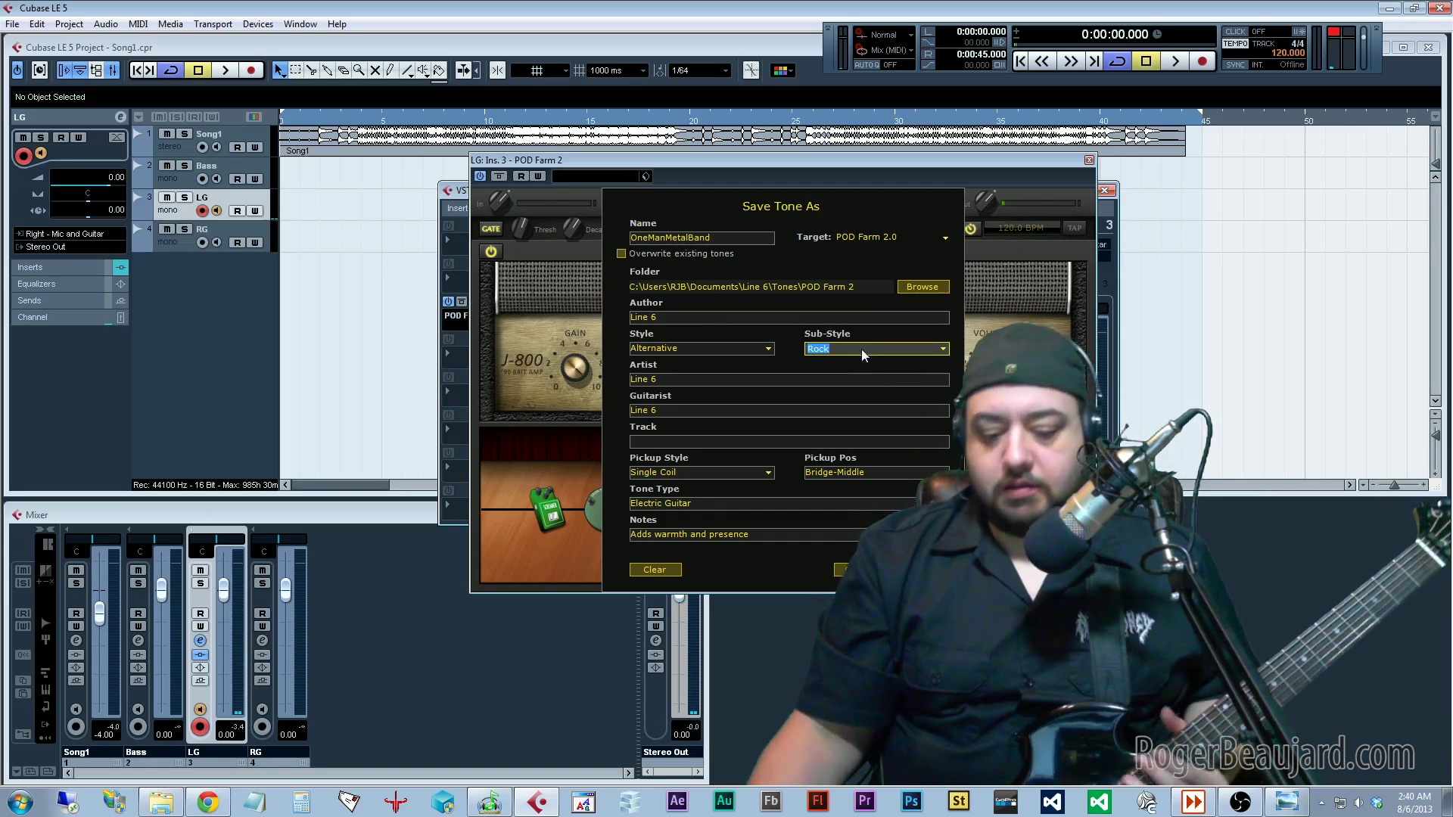
type("Death Metal")
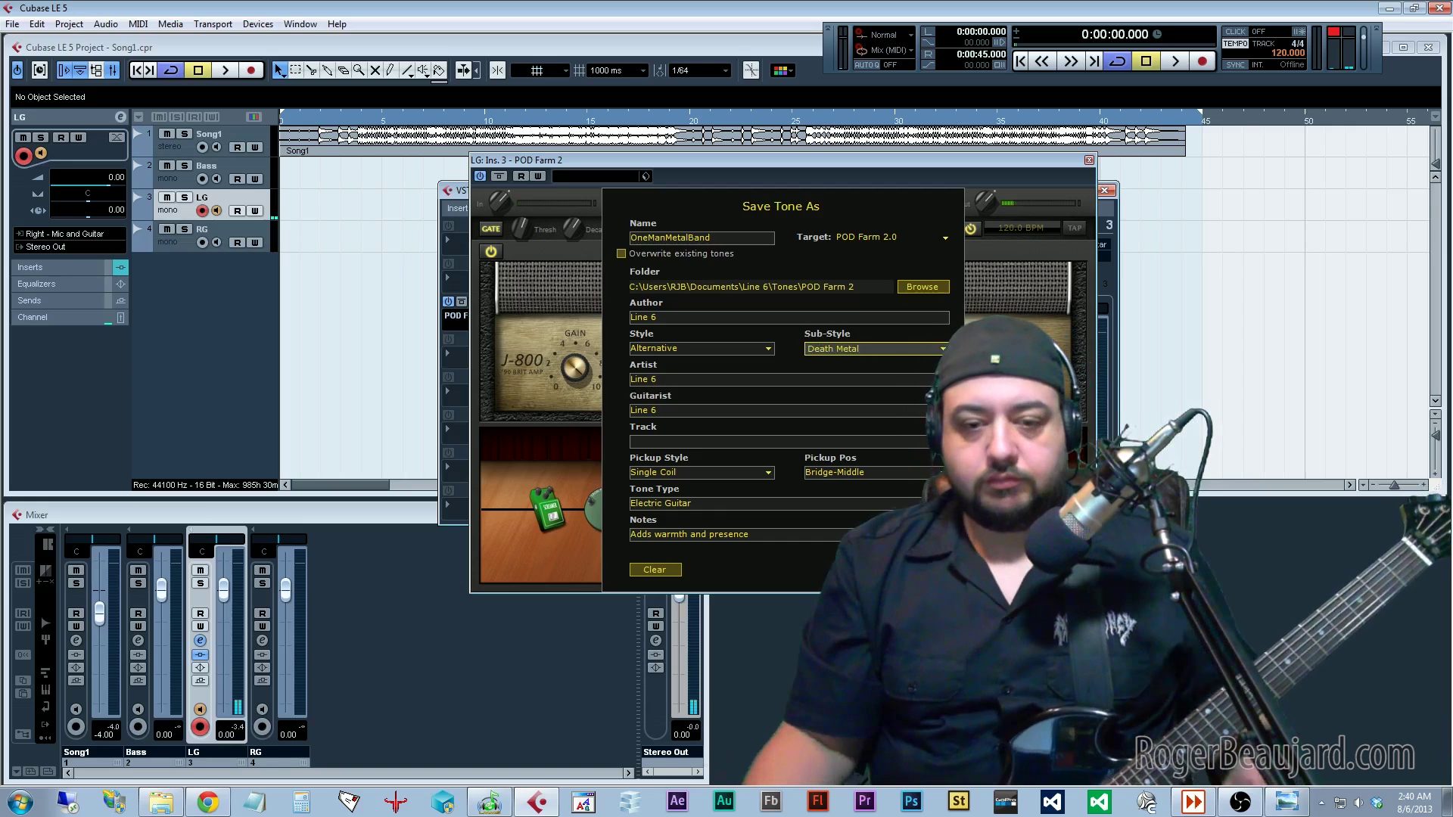
left_click(767, 350)
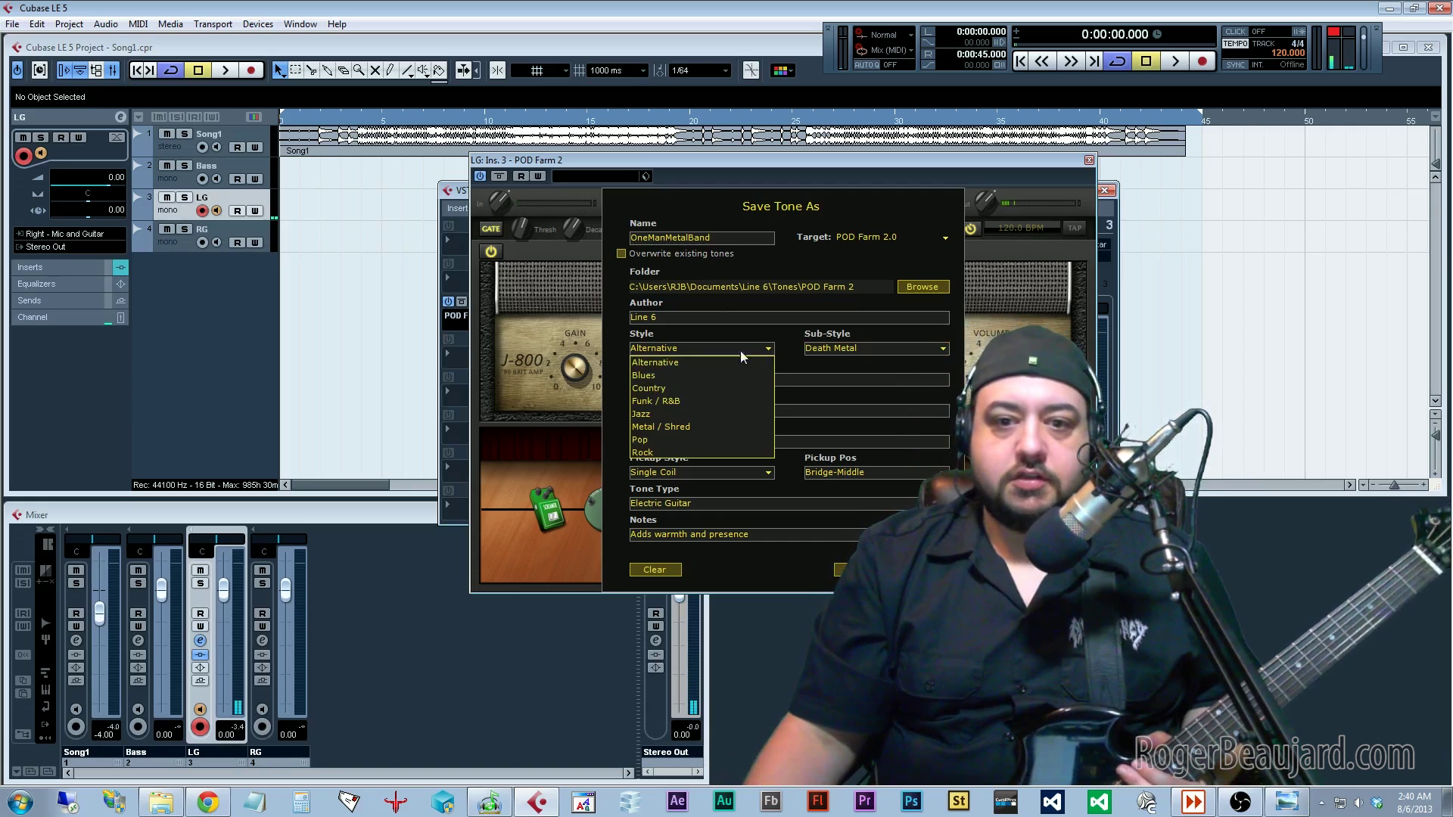
left_click(692, 428)
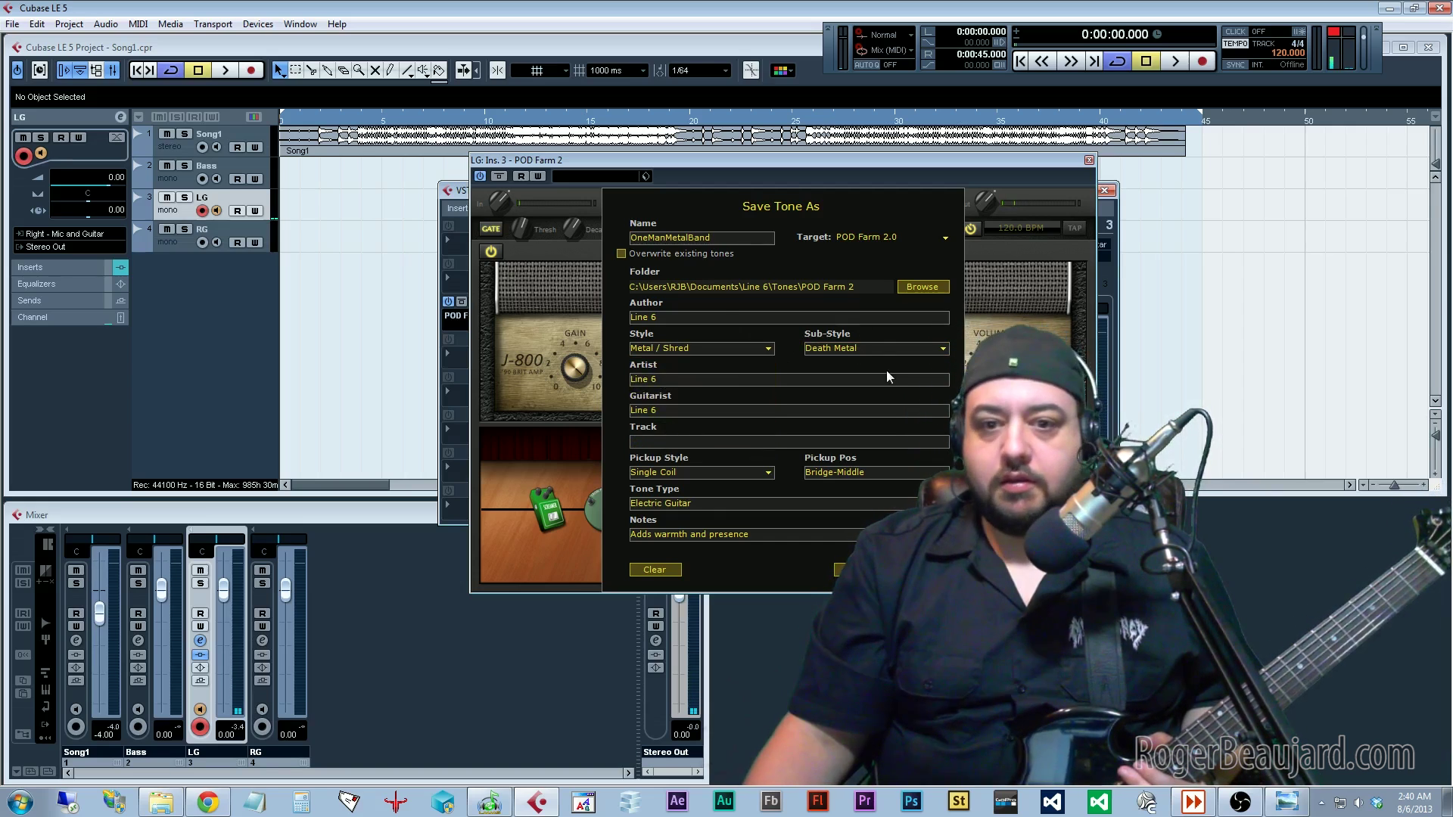
Enter the player's initials as the artist and guitarist, save the tone, and close POD Farm 2 and the LG channel settings.
left_click(672, 379)
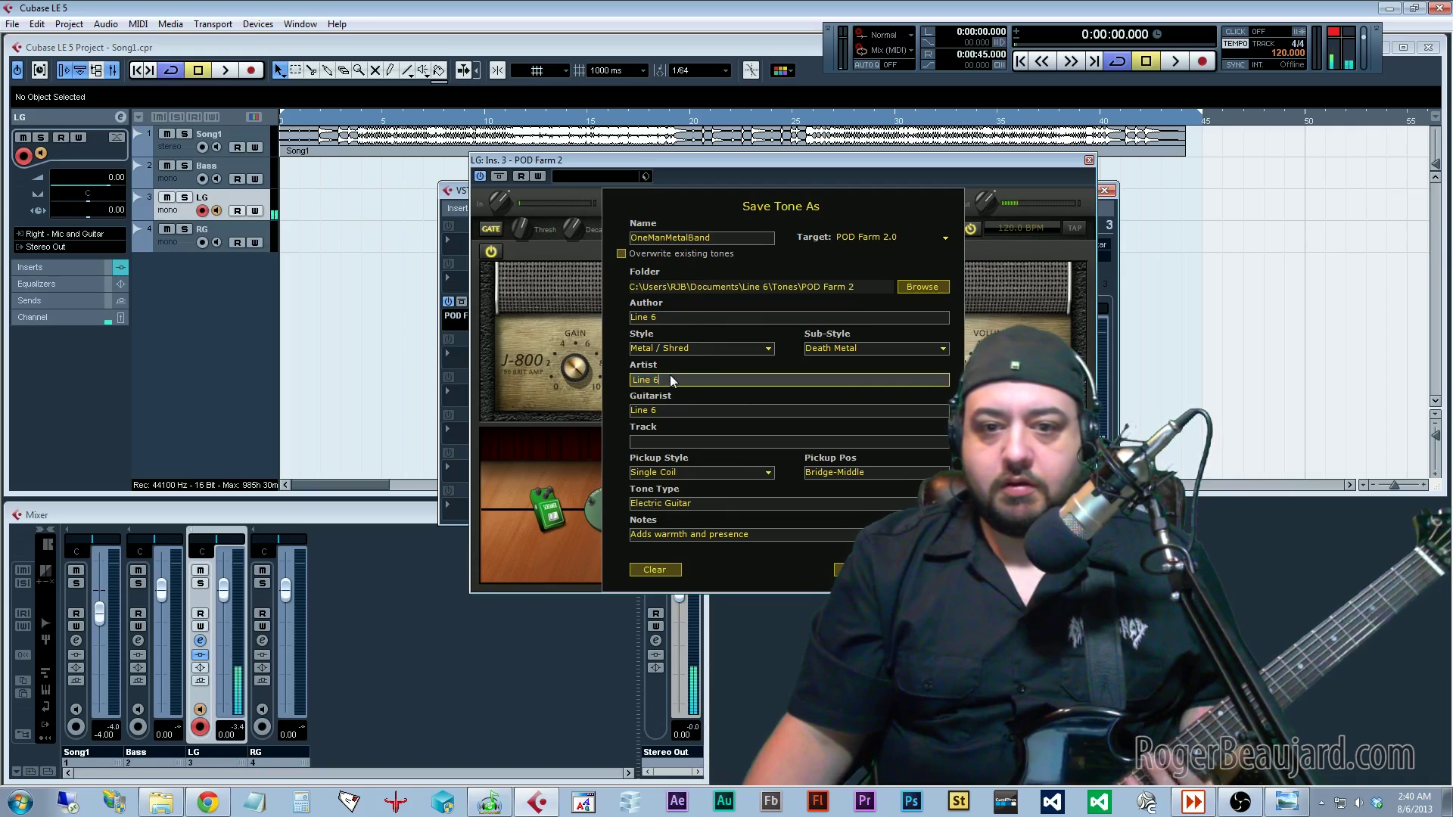
type("RJB")
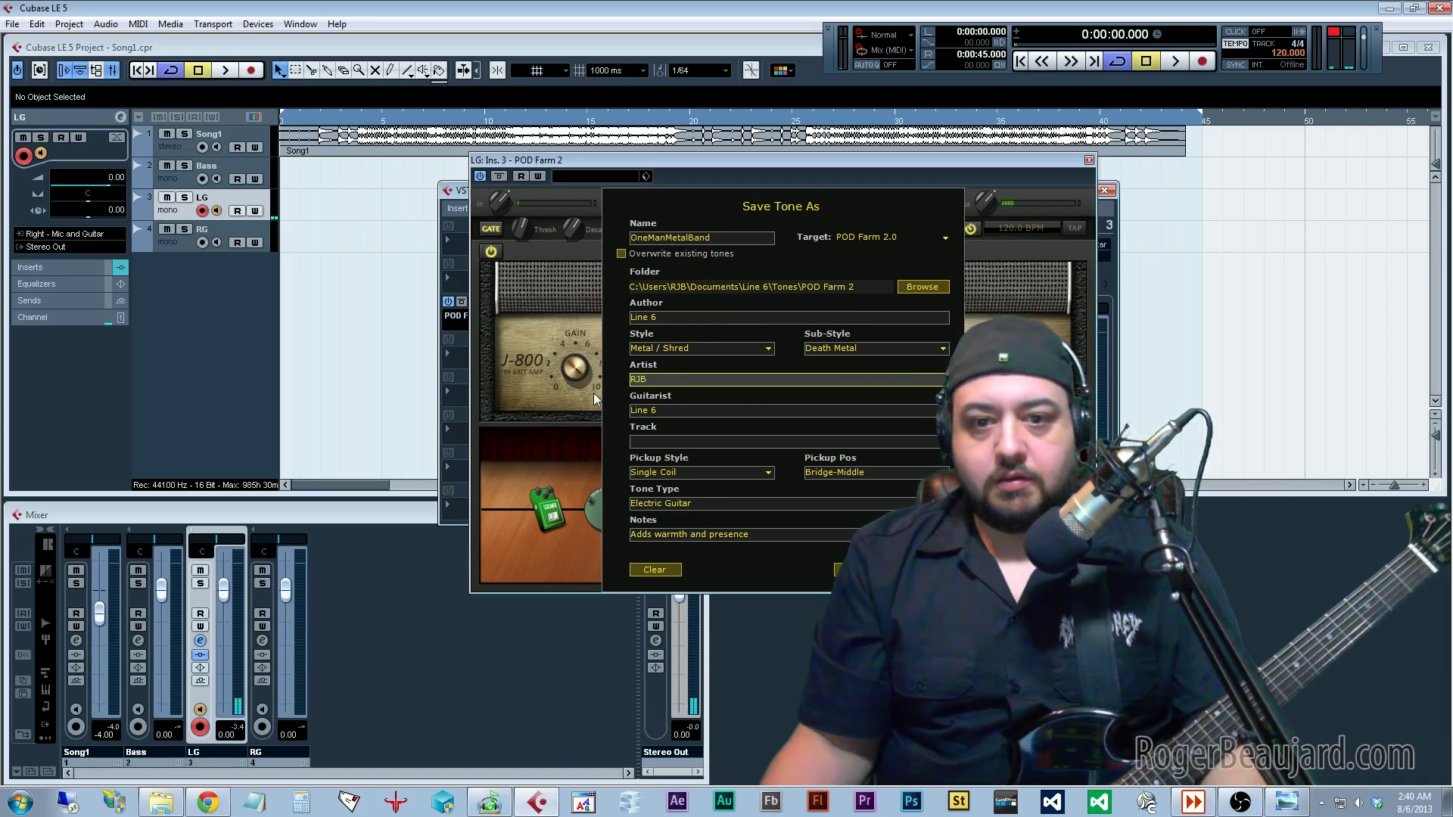
left_click(652, 411)
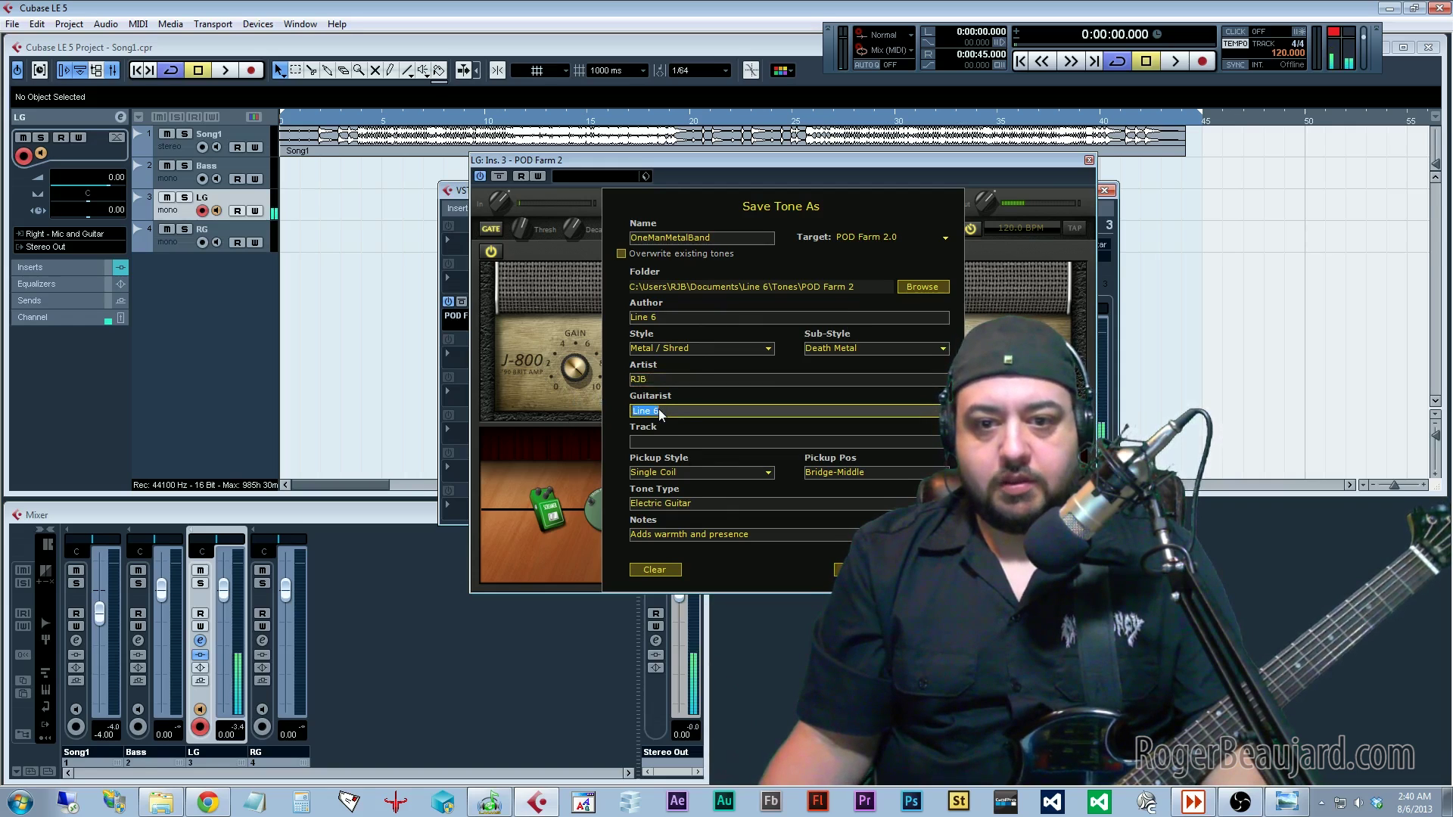
type("RJB")
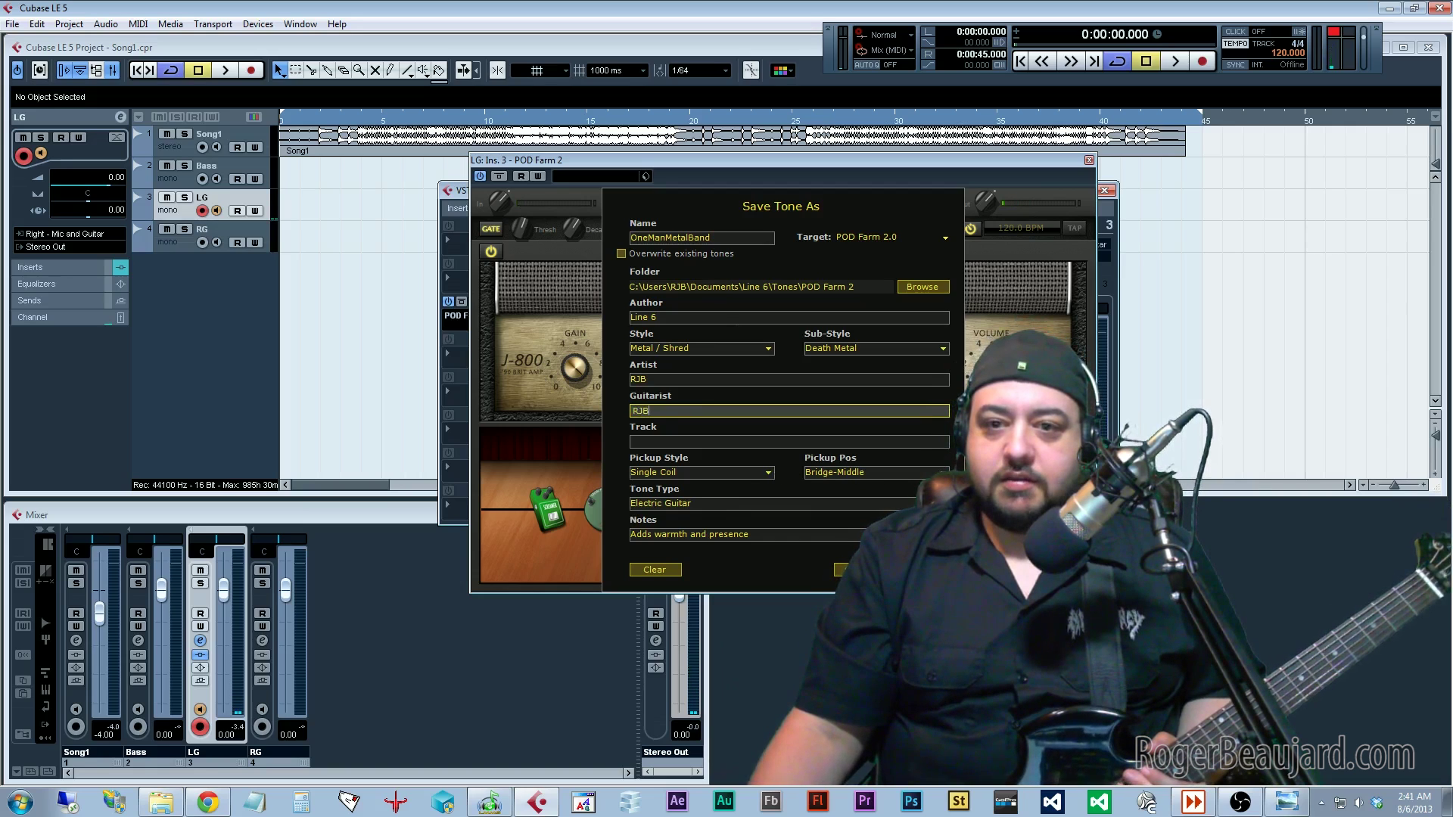
key("Return")
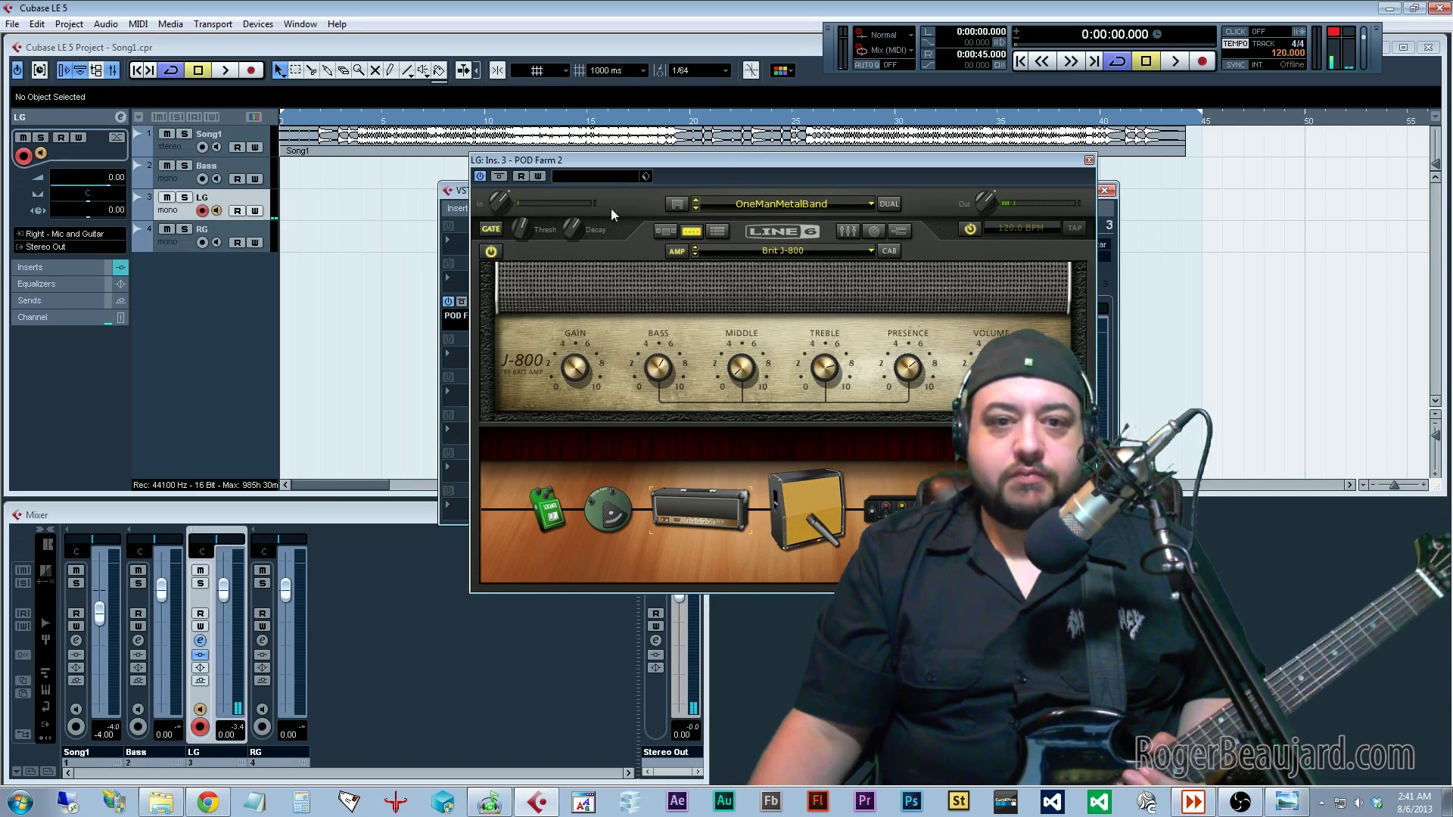
left_click(1089, 161)
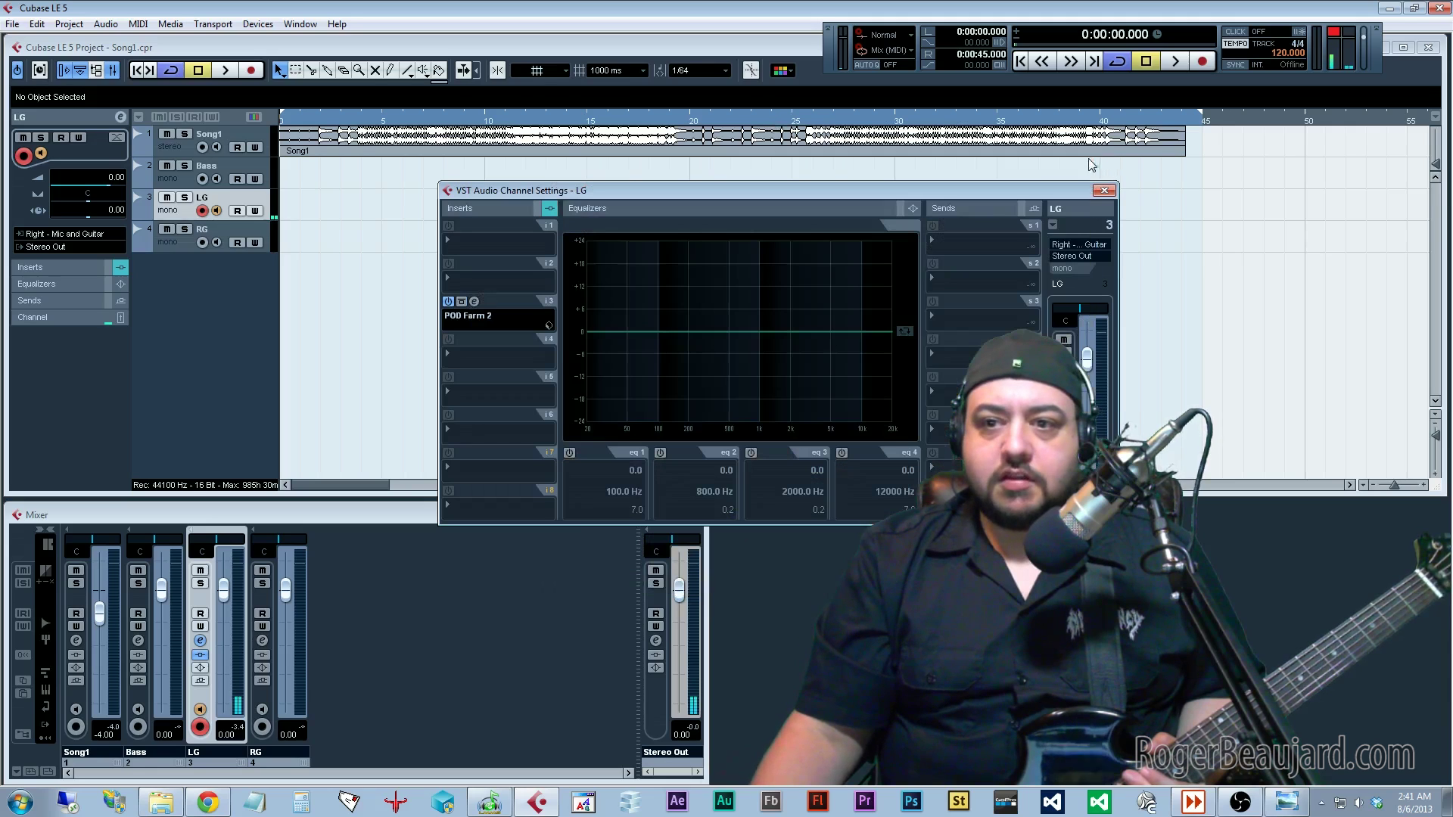
left_click(1111, 191)
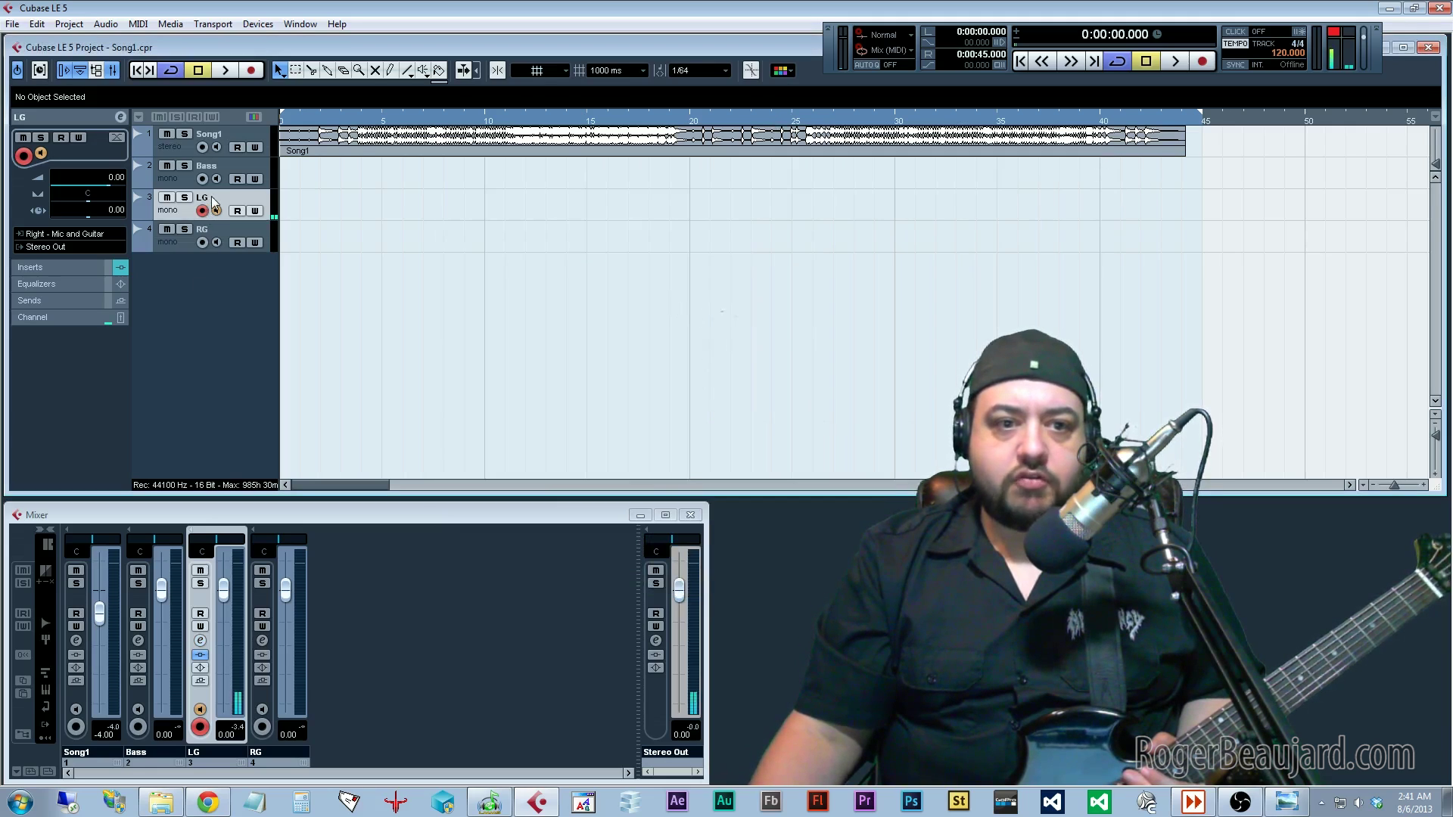
left_click(215, 229)
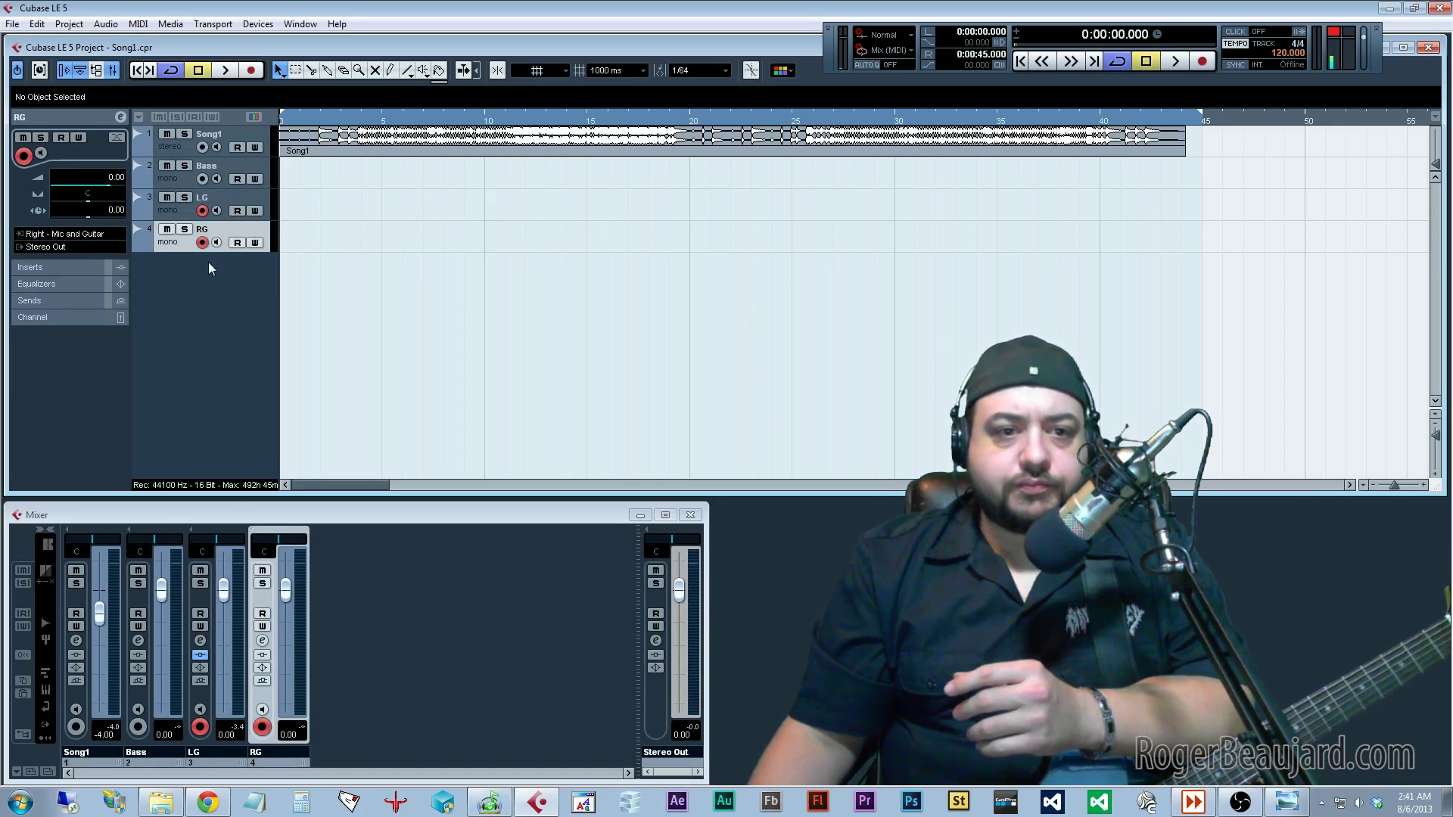
left_click(340, 602)
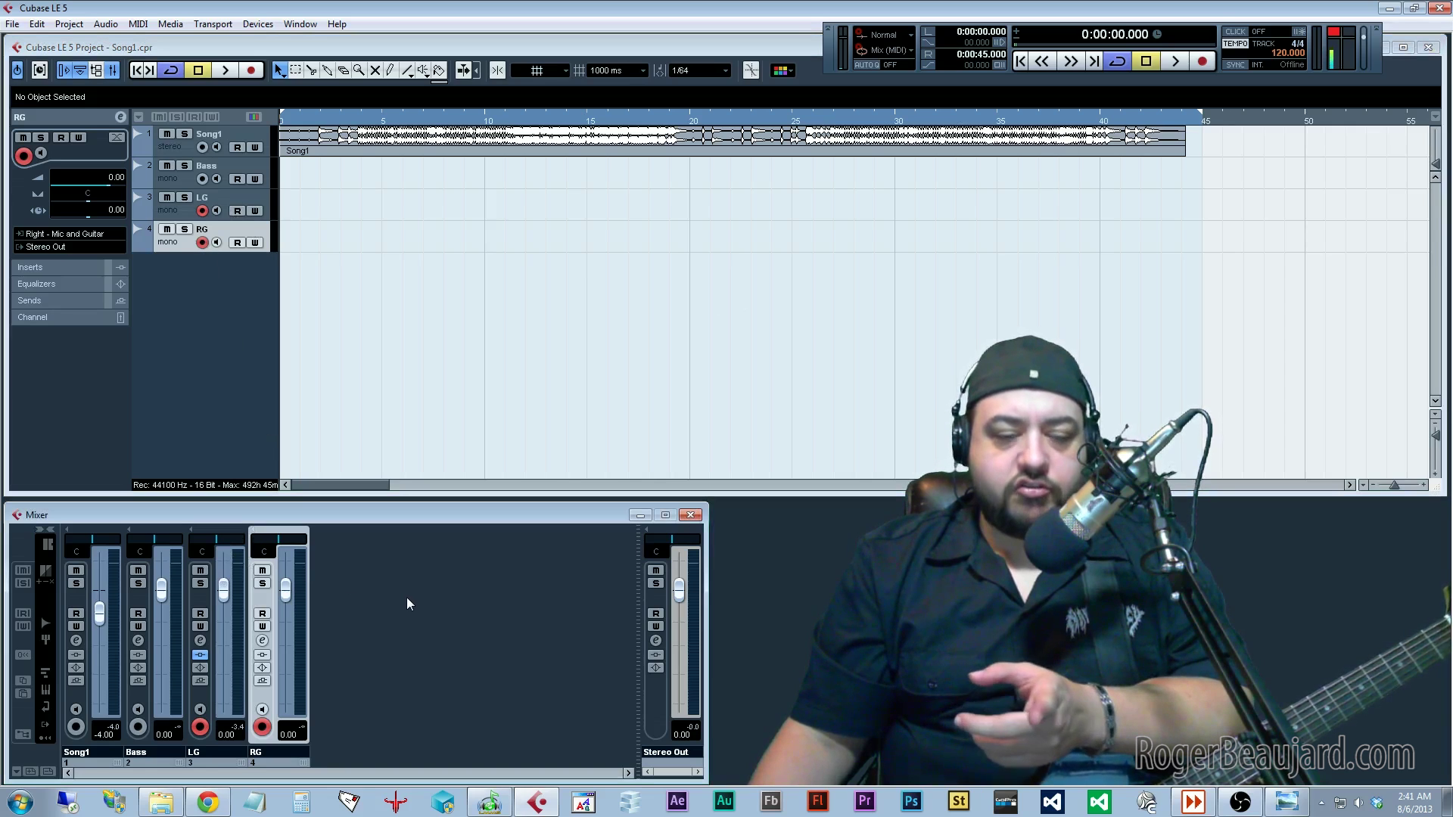
left_click(230, 205)
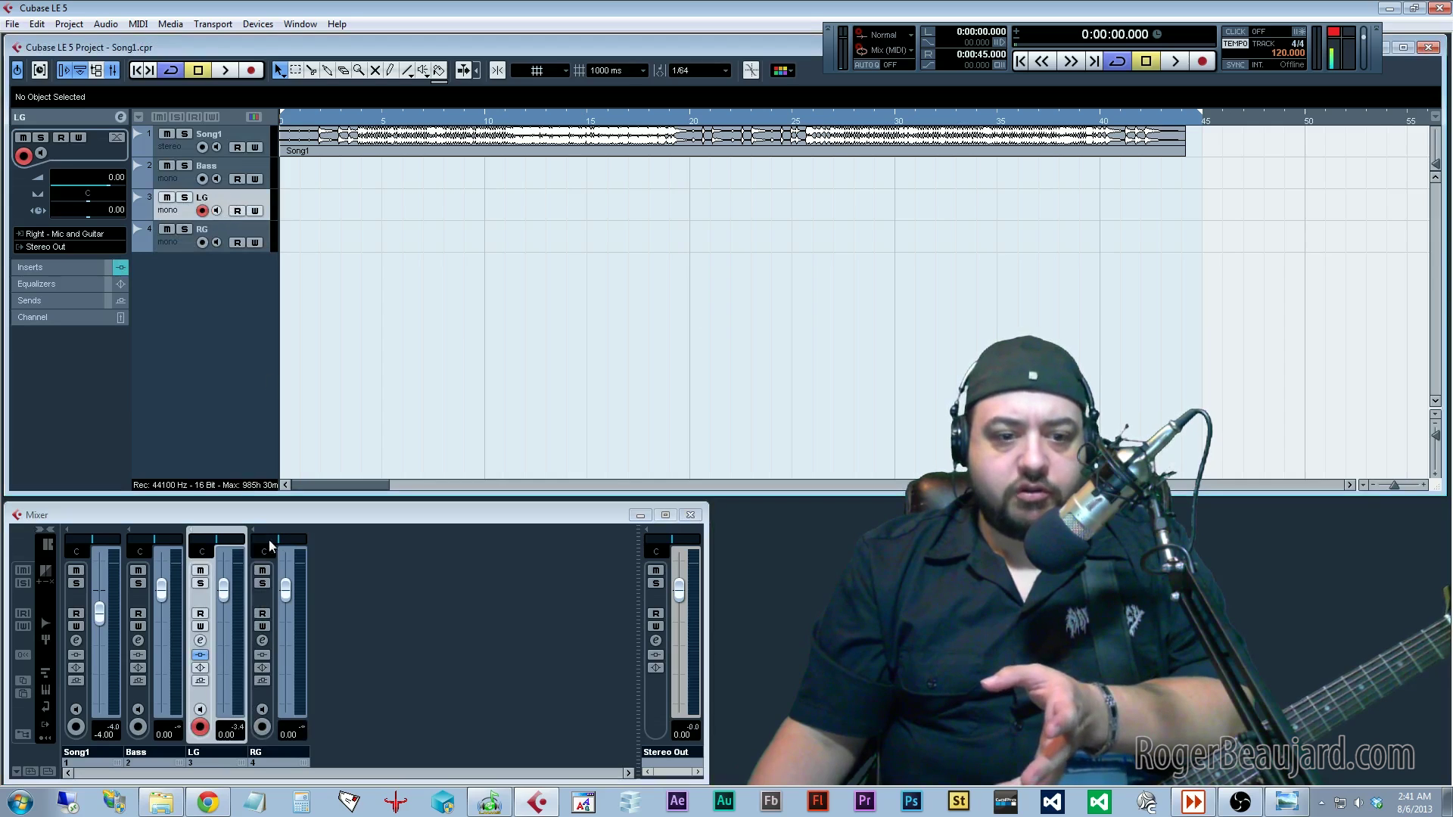
left_click(200, 654)
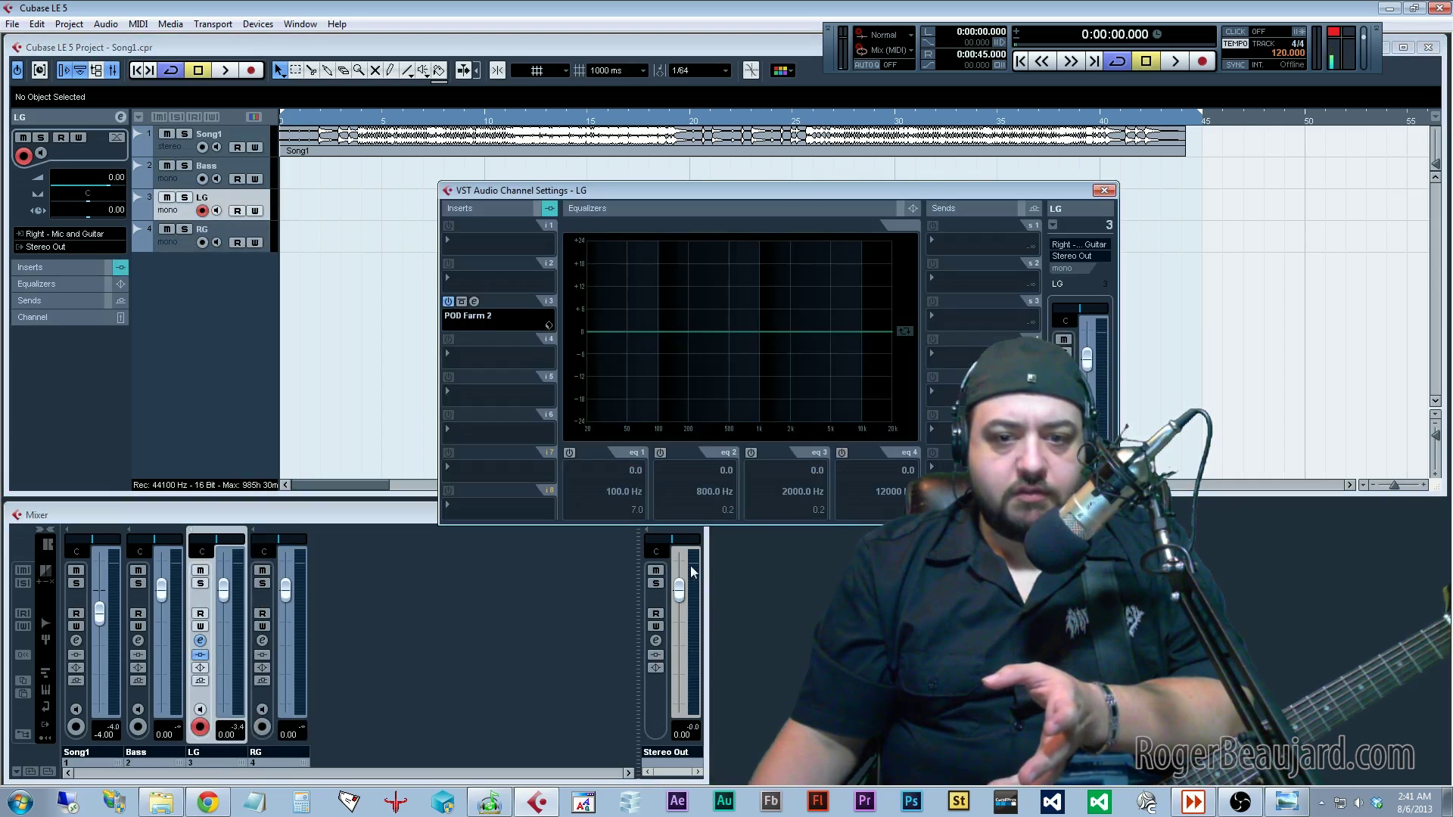
left_click(1102, 191)
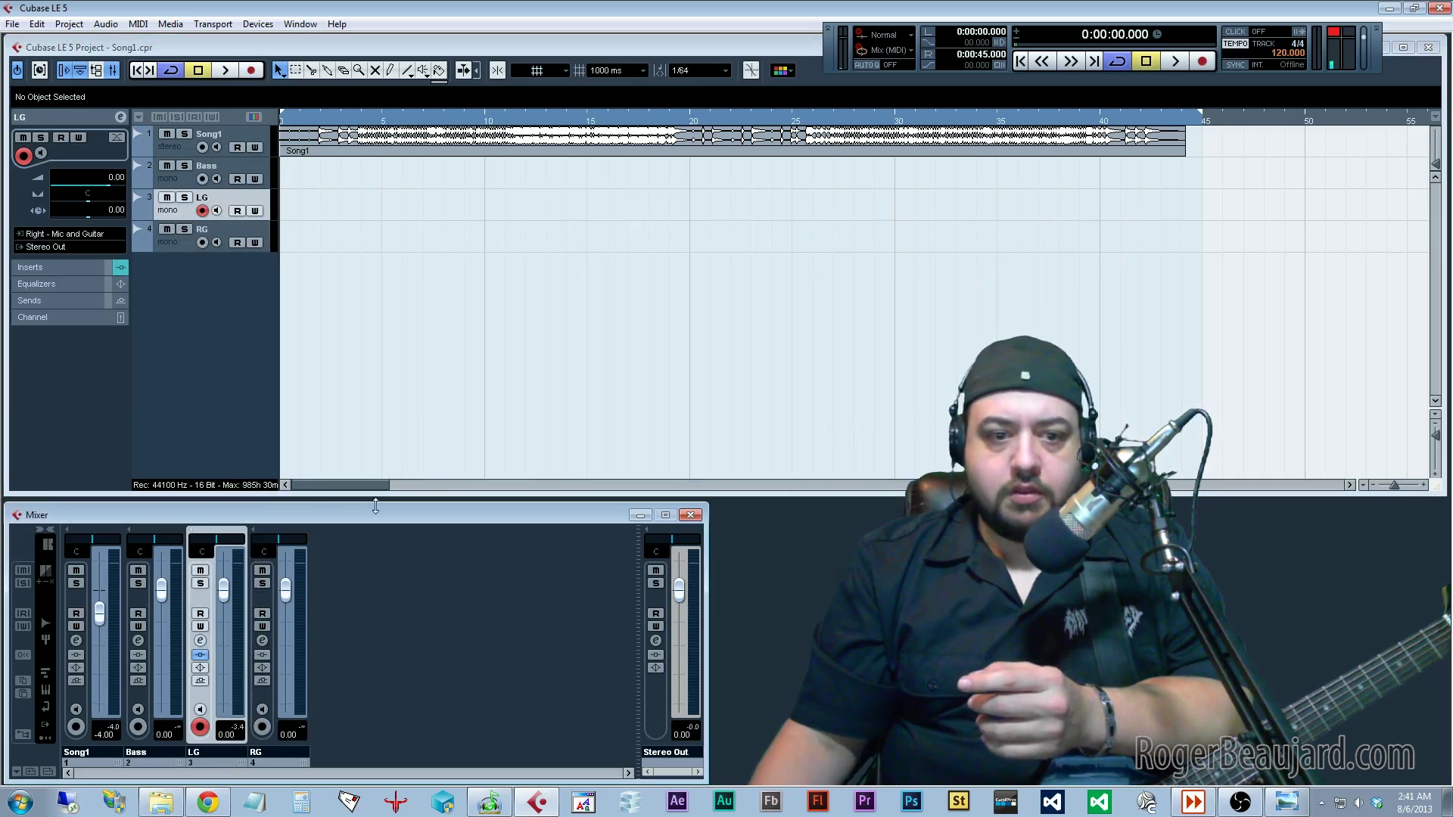
Load POD Farm 2 in the RG channel's third insert slot and apply the saved OneManMetalBand tone to it.
left_click(262, 640)
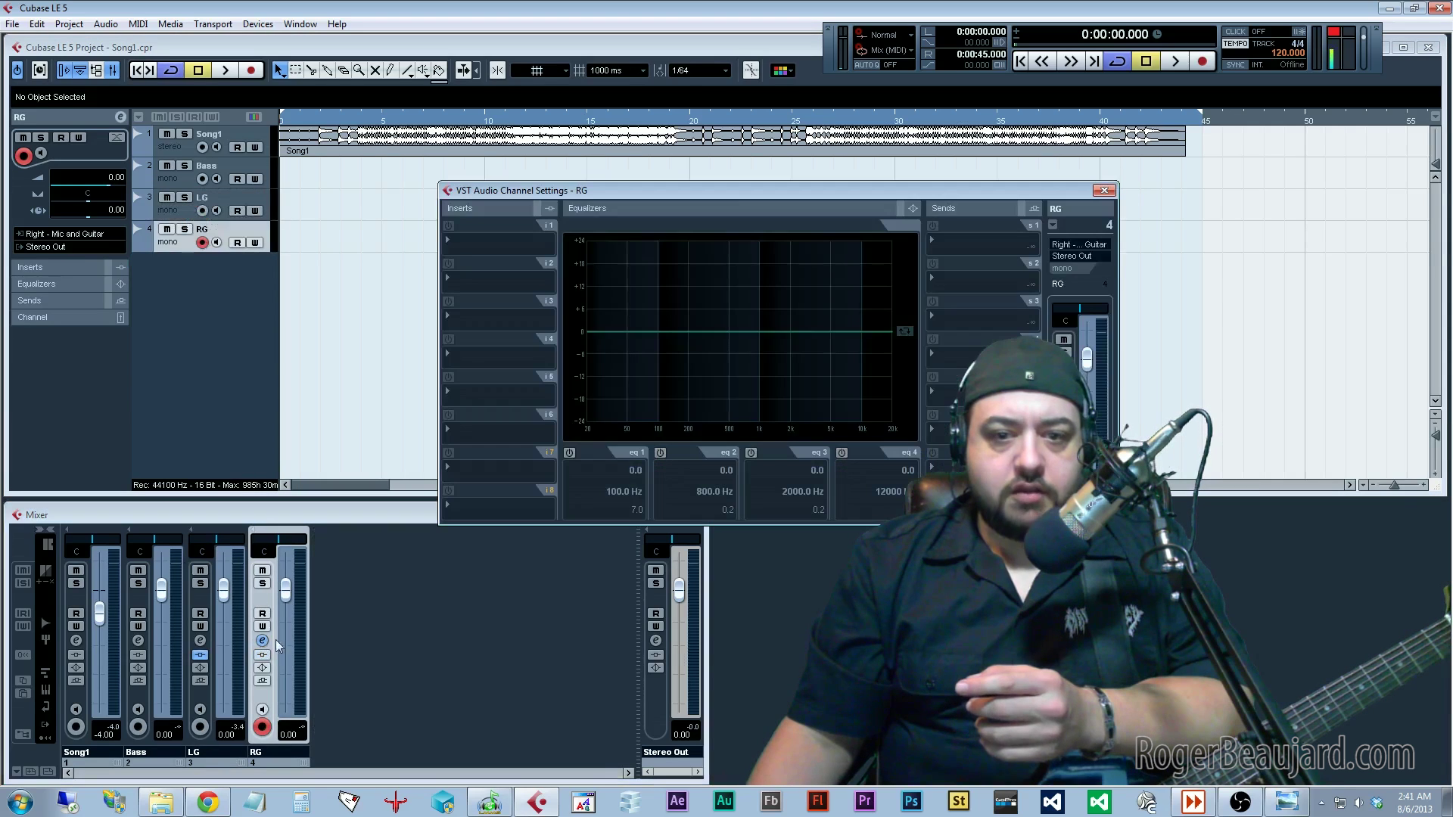
left_click(450, 316)
left_click(509, 544)
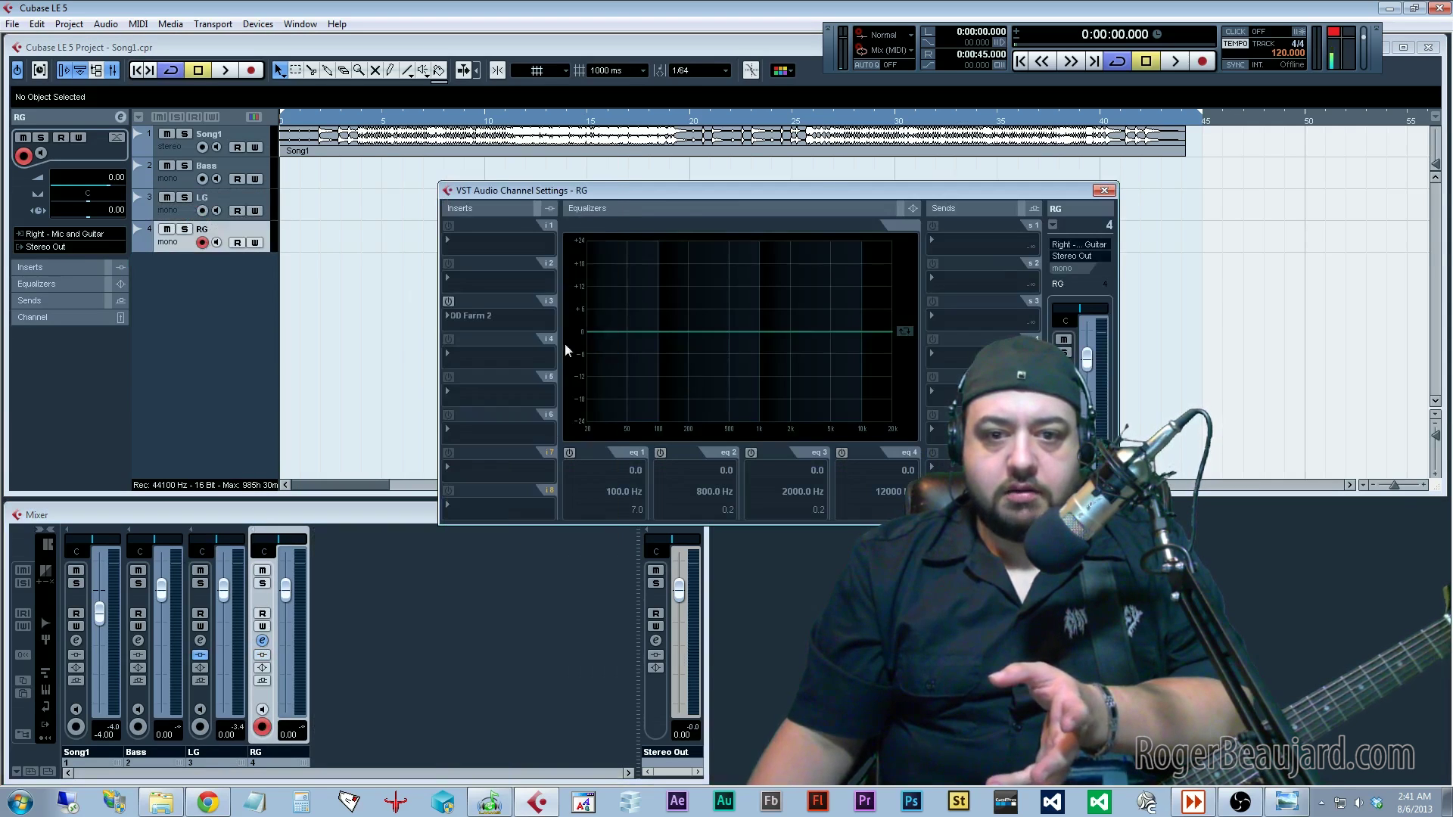
left_click(816, 249)
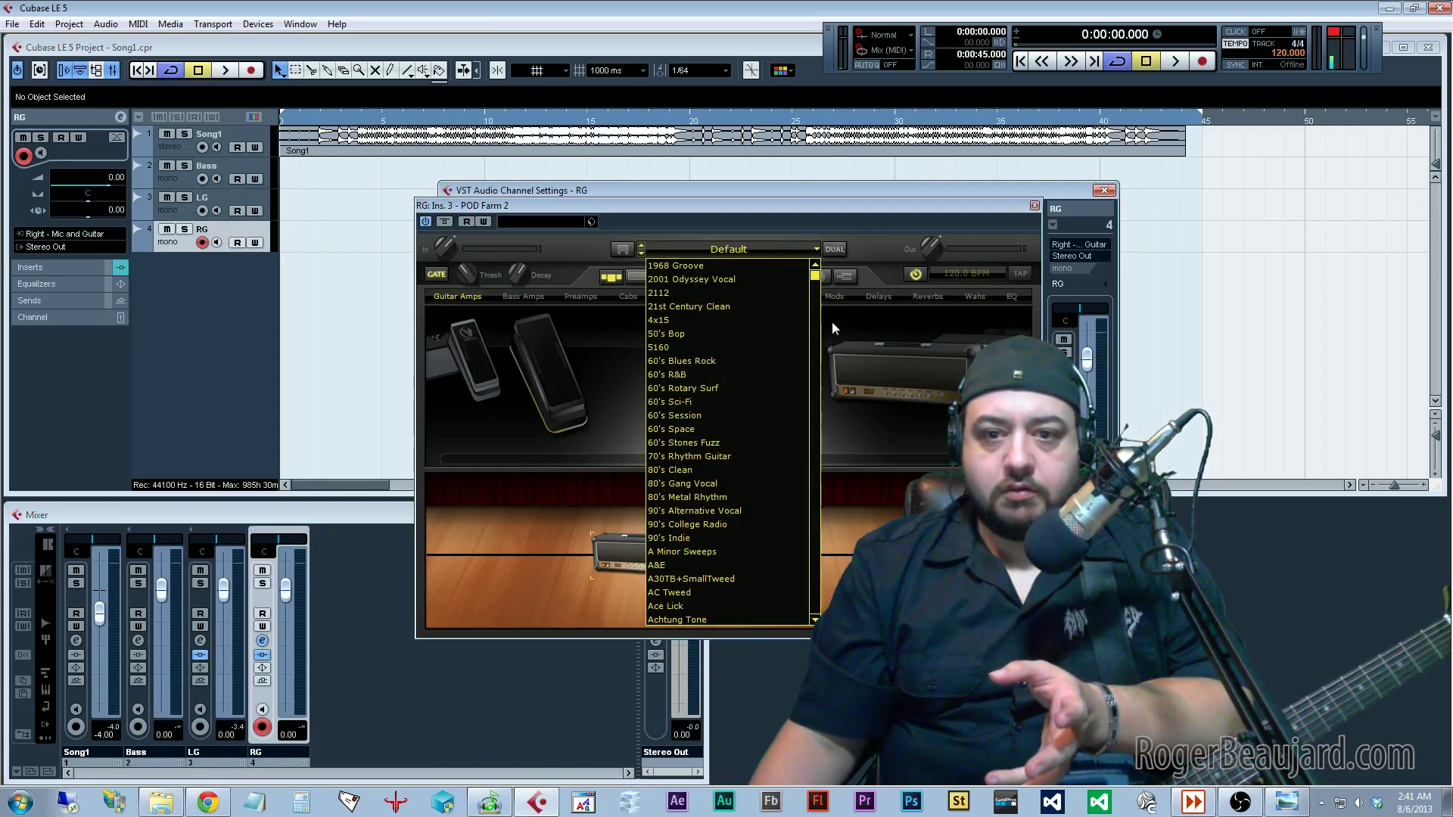
left_click_drag(816, 283, 822, 489)
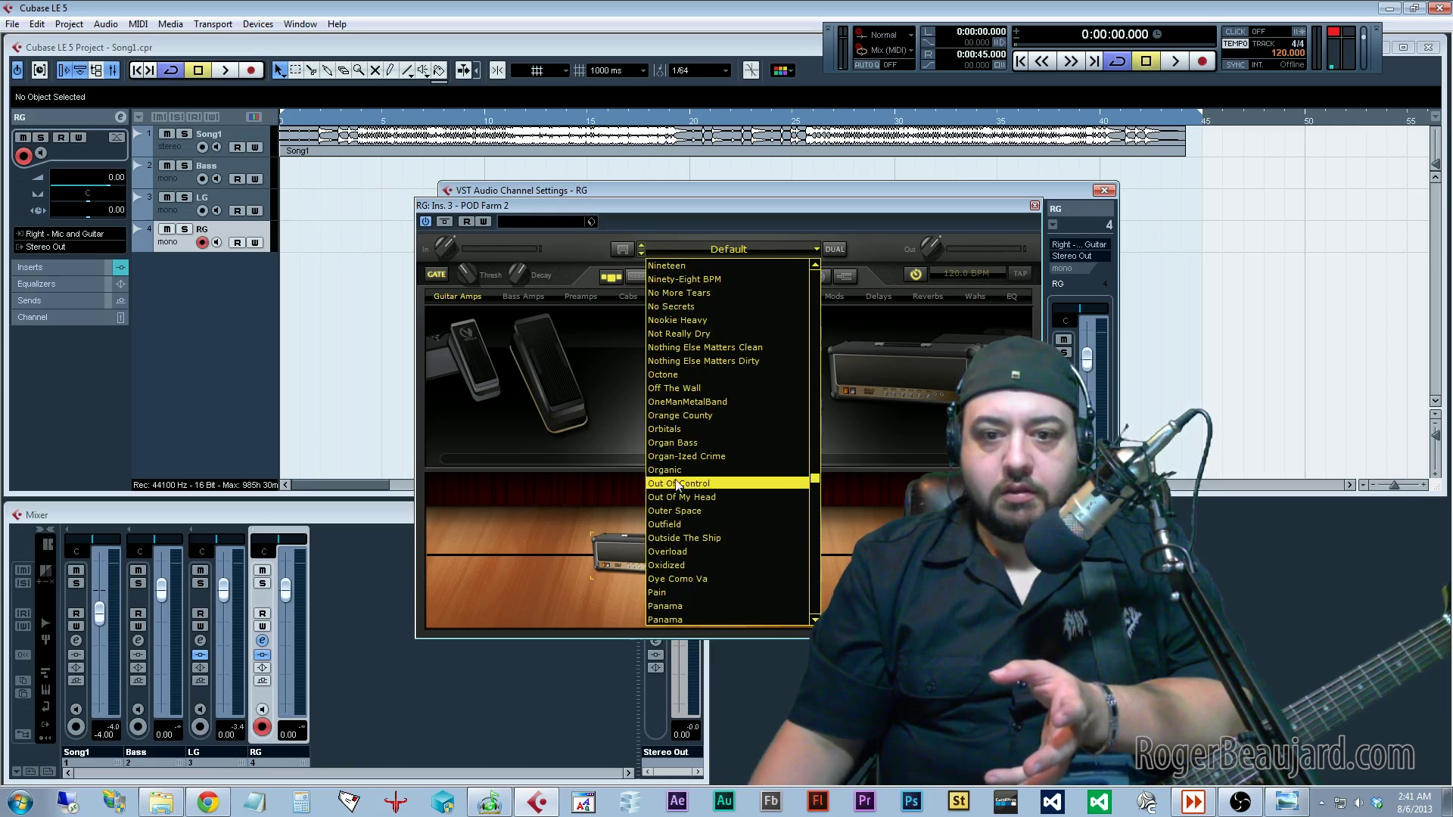
left_click(678, 401)
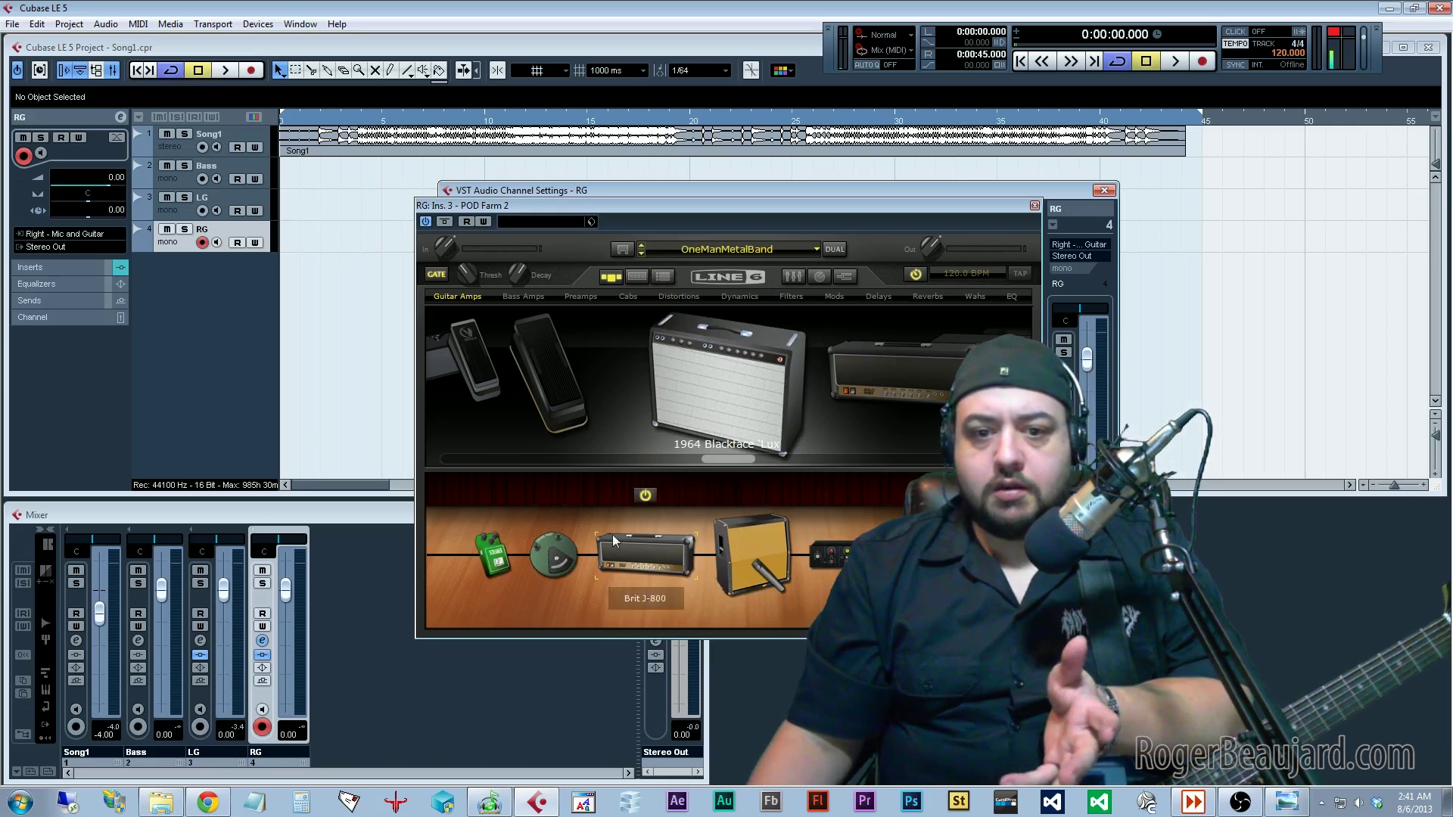
left_click(1034, 206)
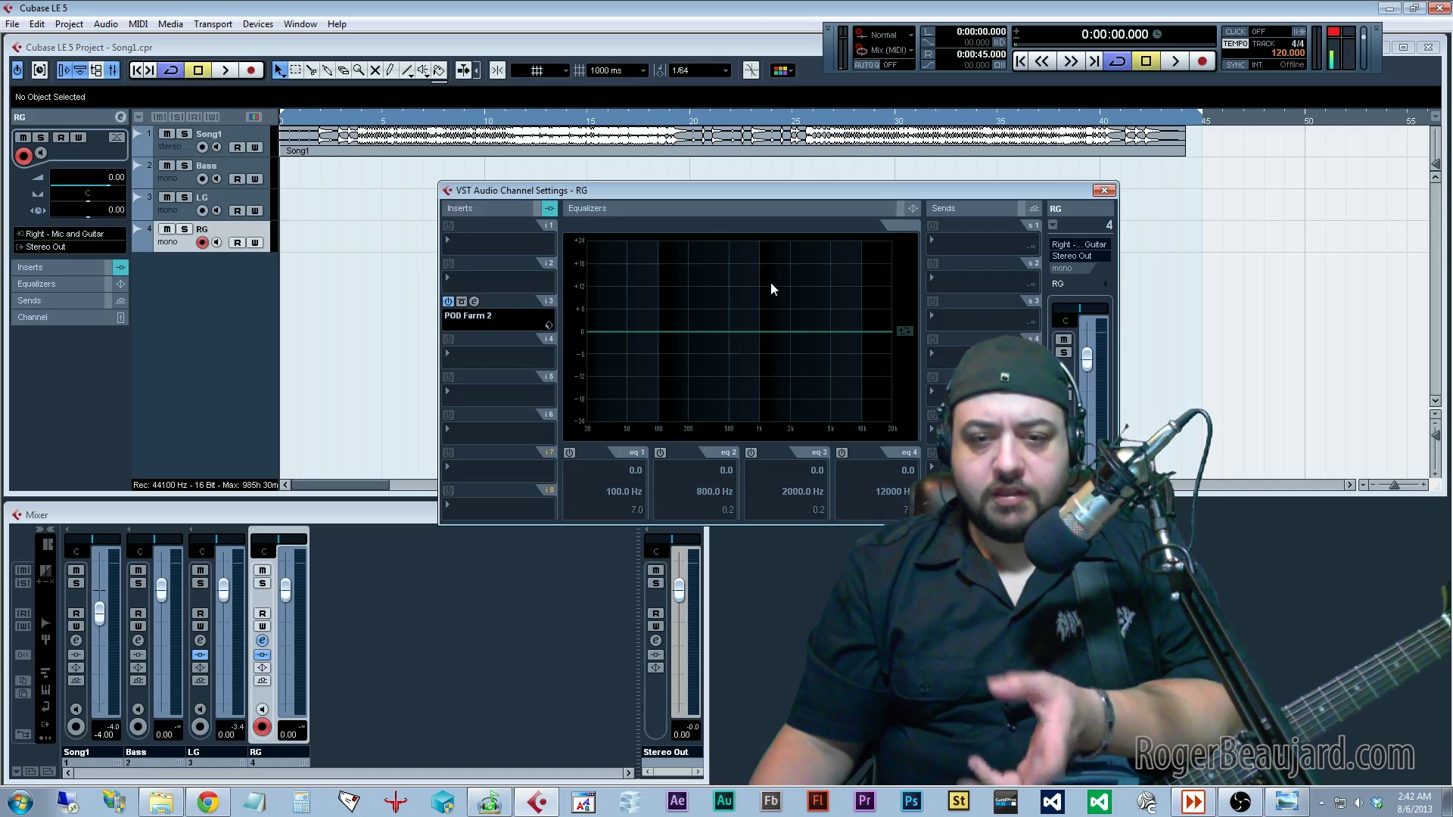
Deactivate the POD Farm 2 insert on the RG and LG channels and close their channel settings.
left_click(448, 301)
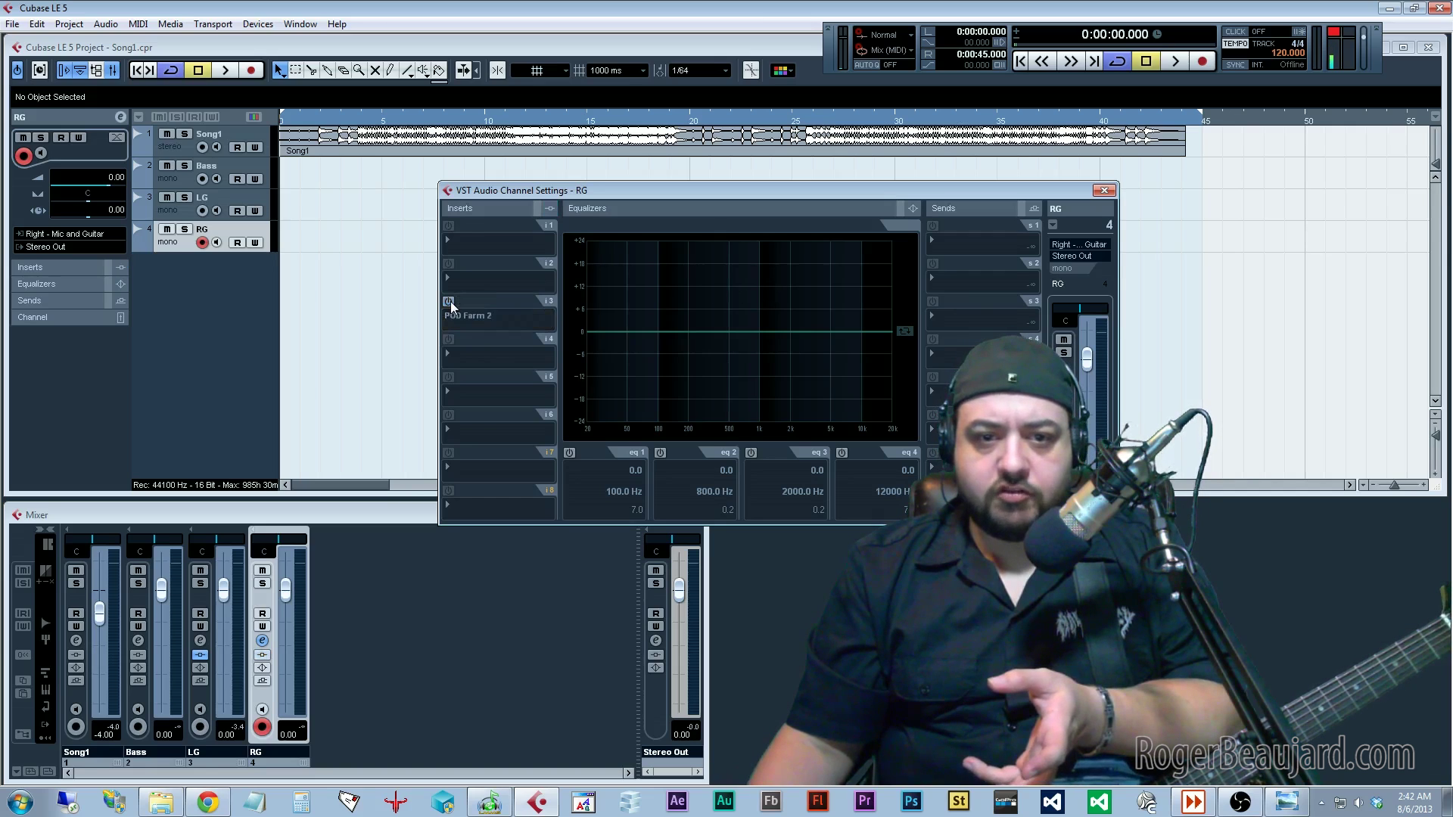
left_click(1105, 190)
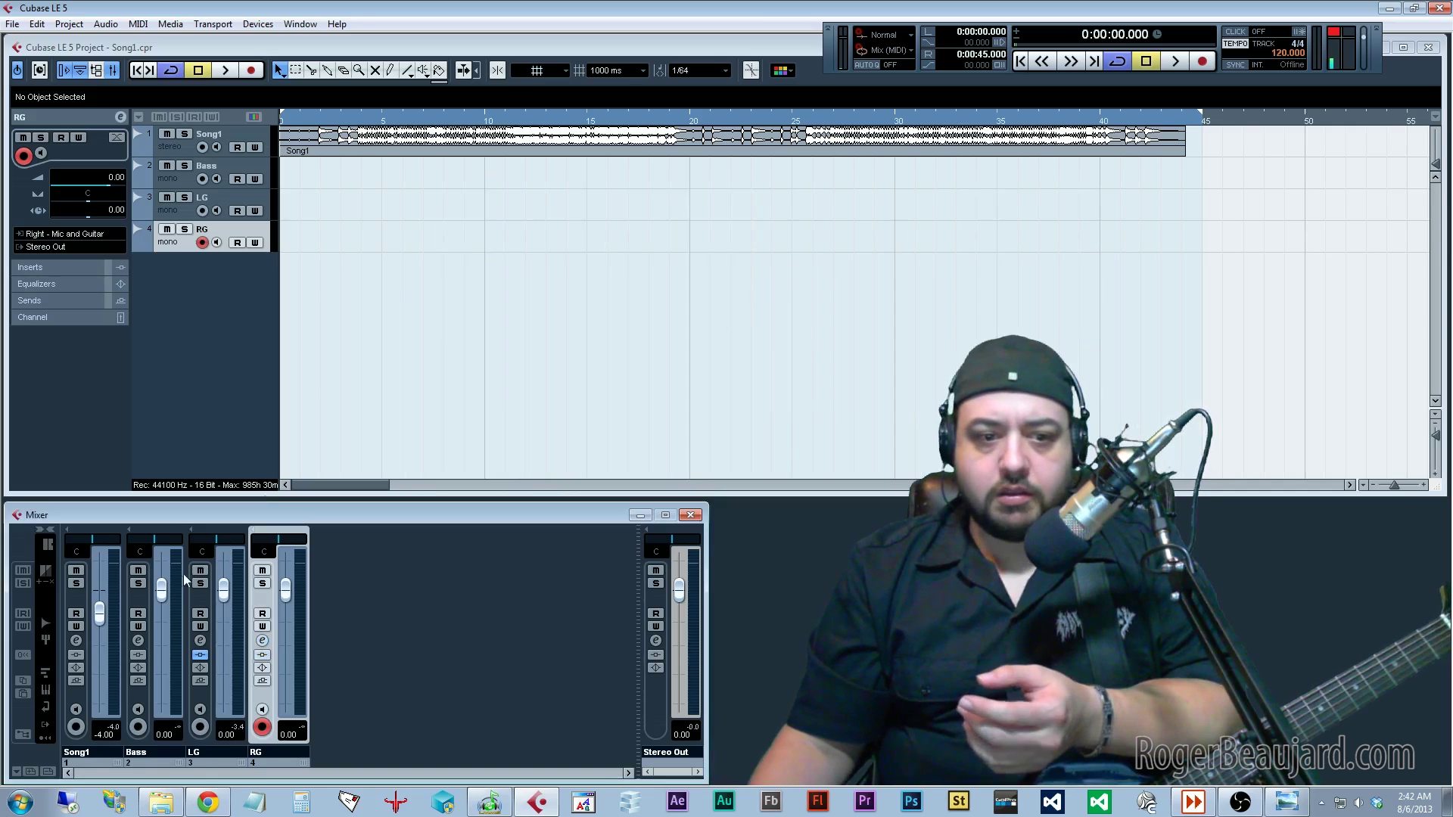
left_click(200, 640)
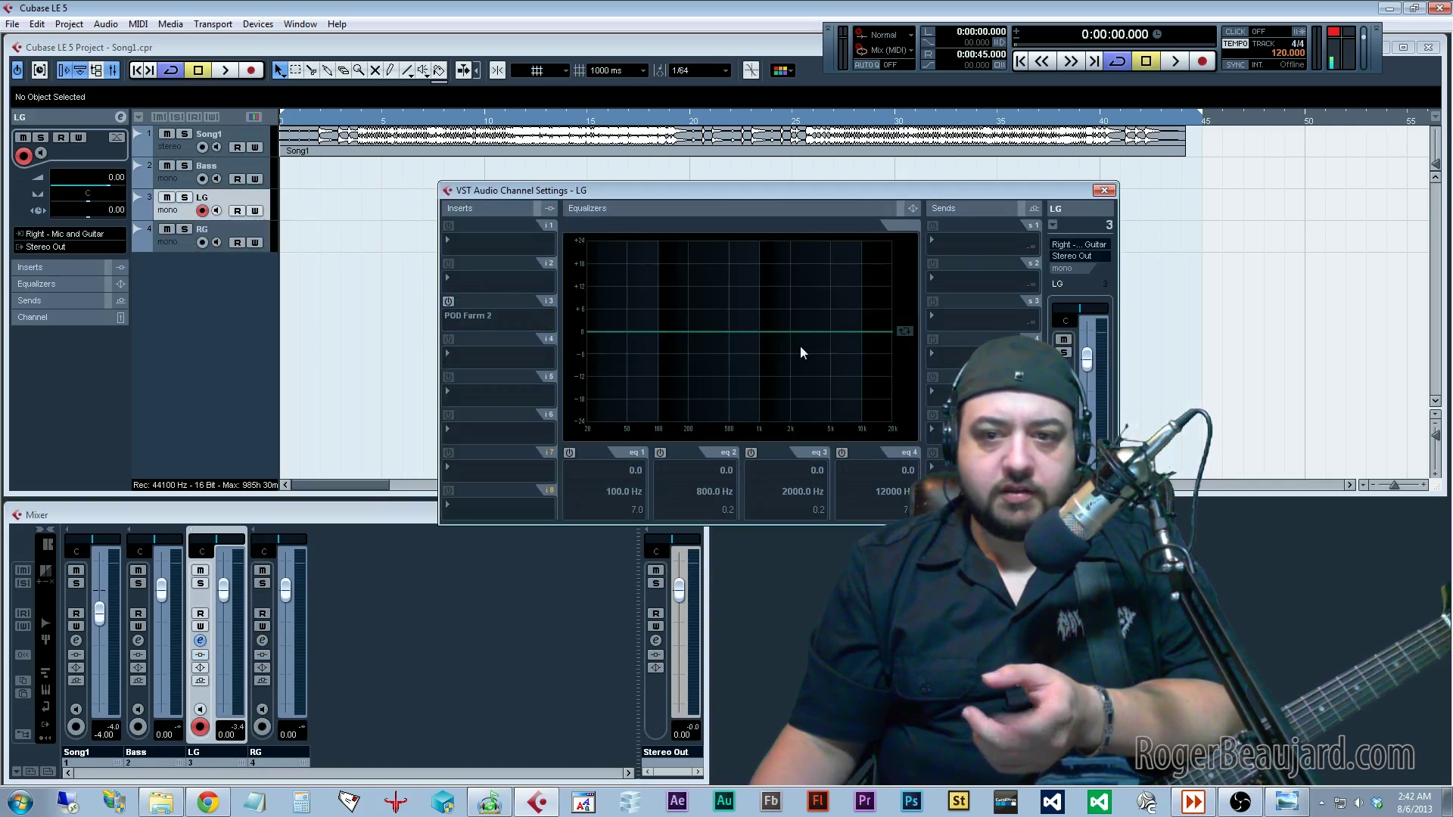
left_click(1107, 189)
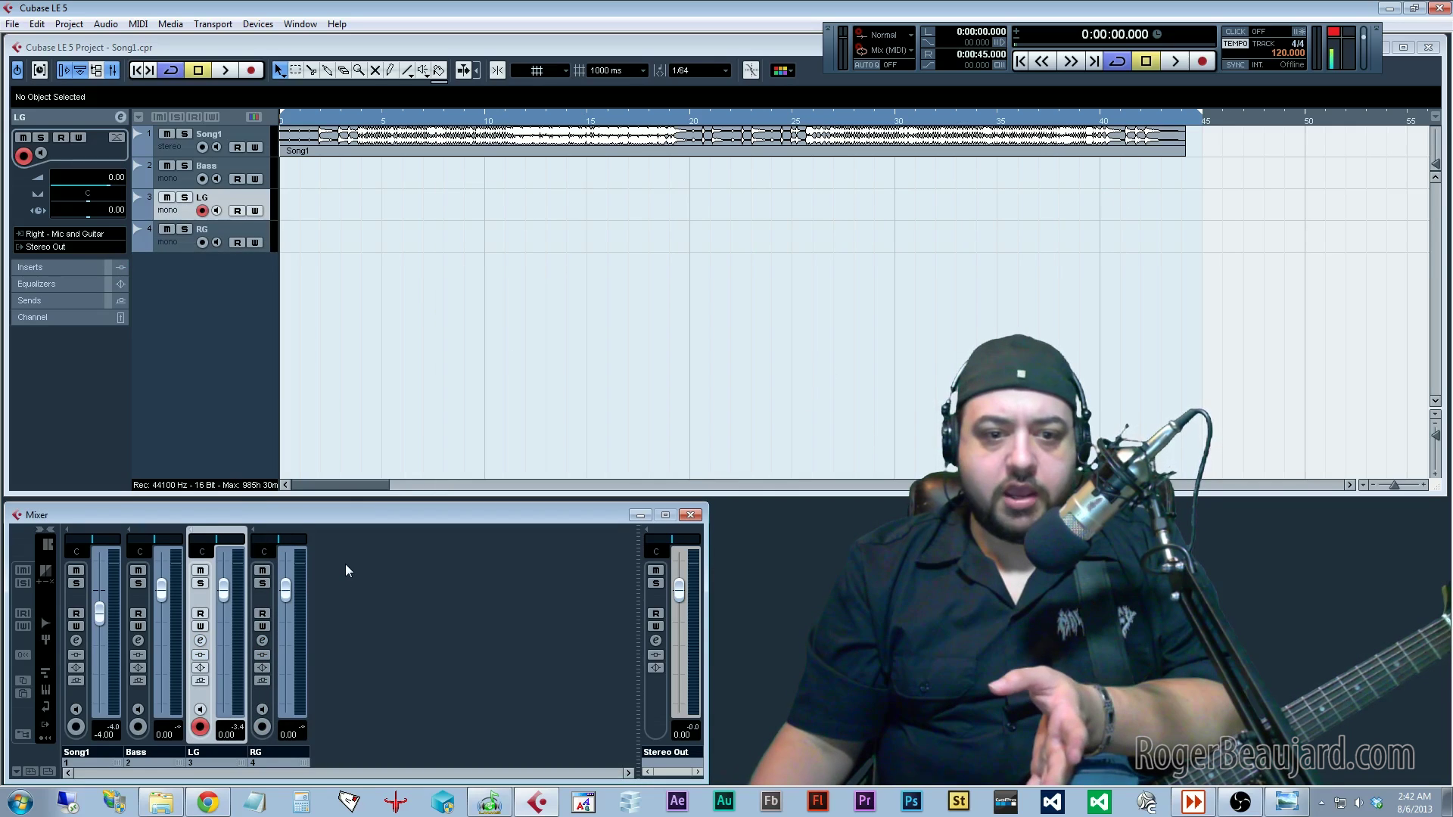
Add two group channel tracks to the project.
left_click(299, 651)
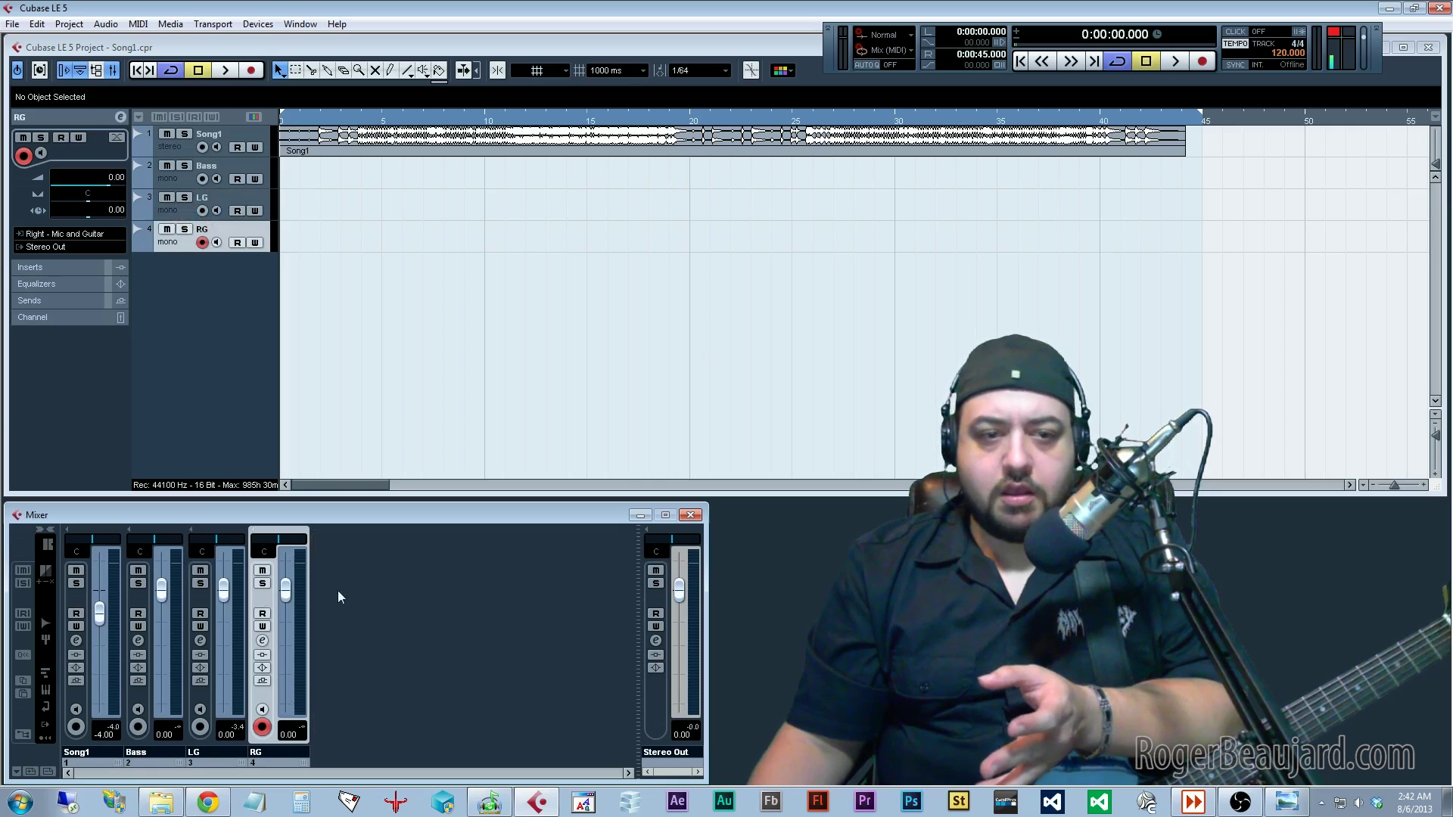
left_click(69, 24)
mouse_move(250, 45)
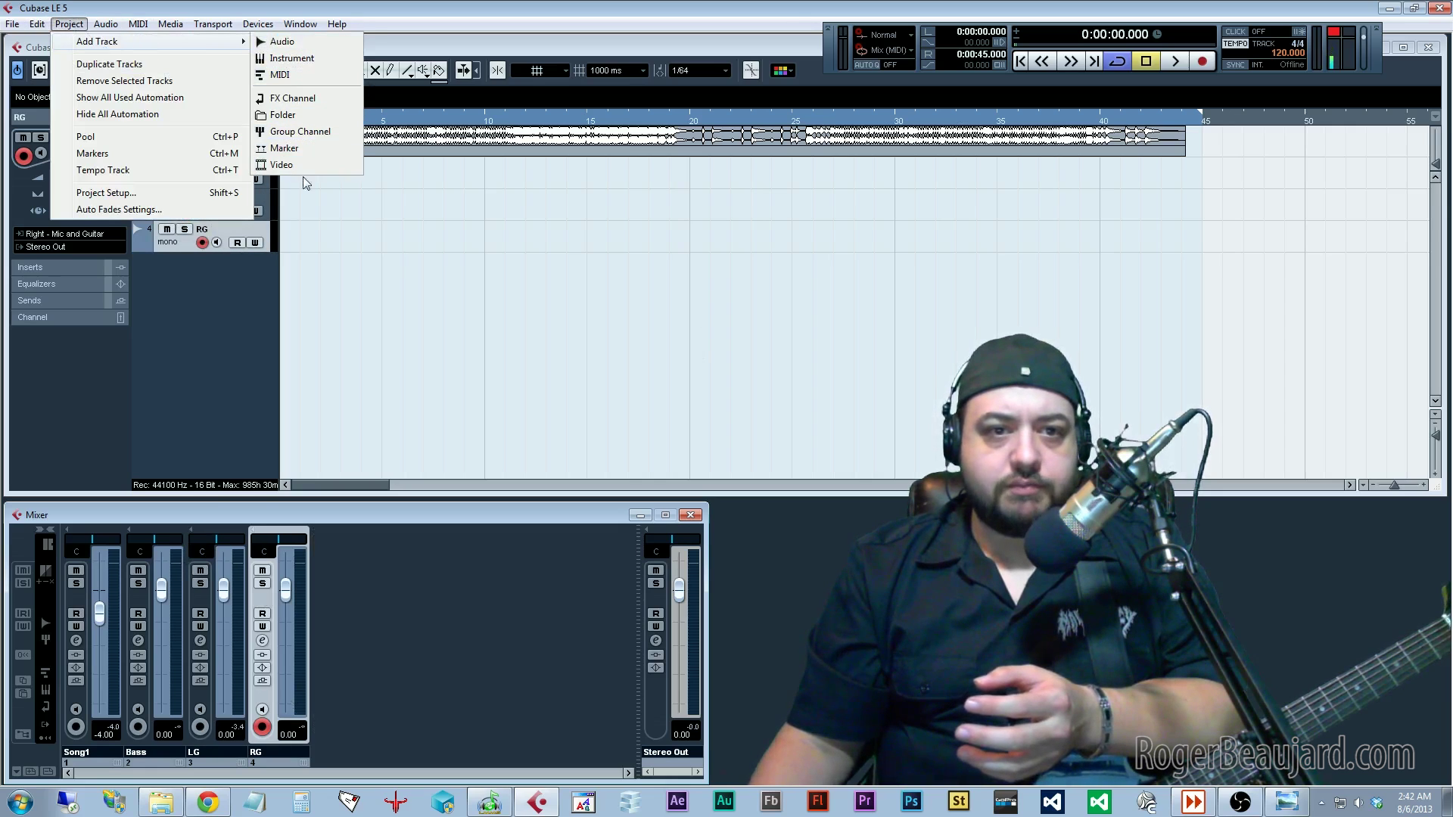
left_click(306, 133)
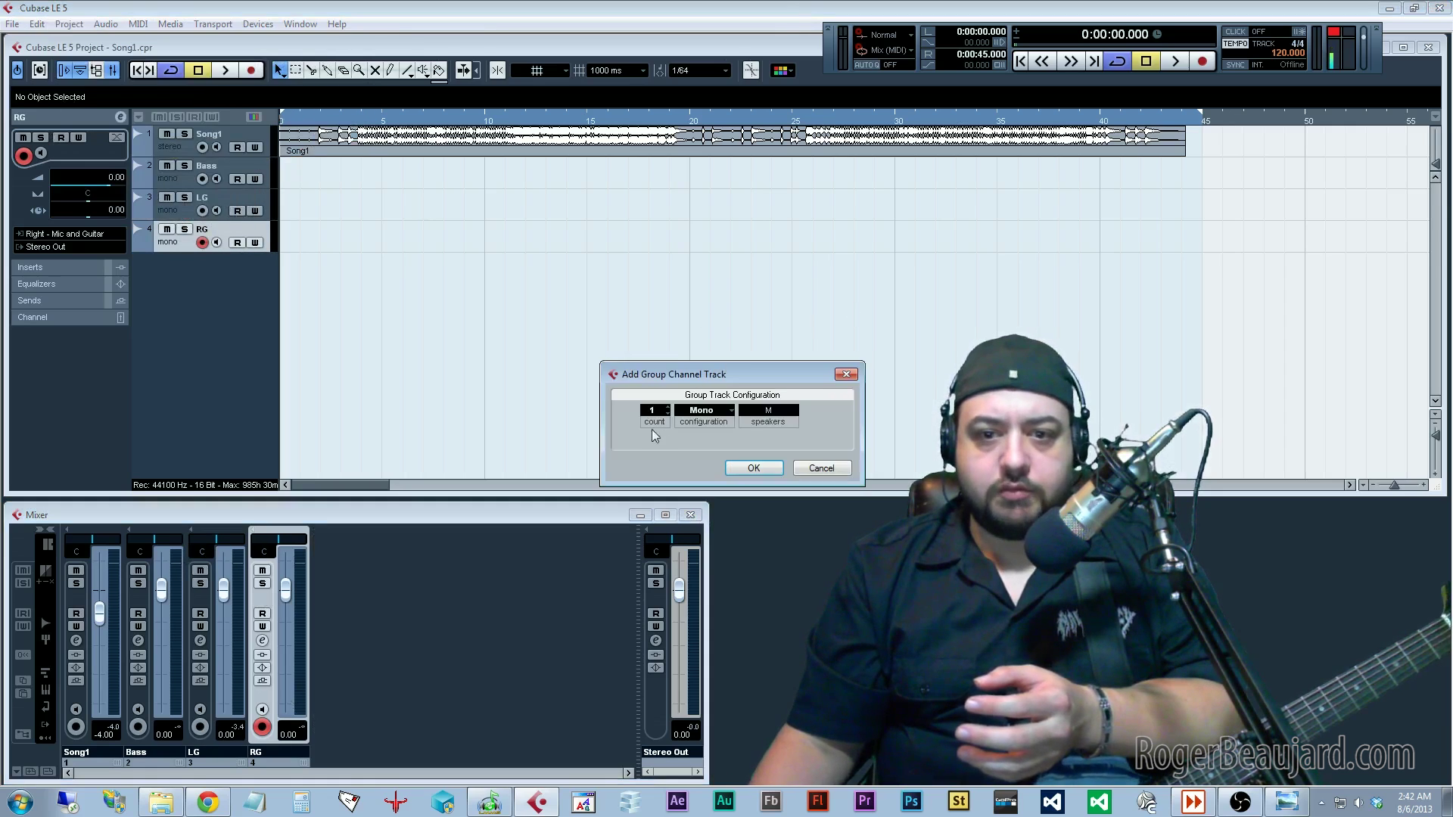
left_click(727, 413)
left_click(723, 441)
left_click(754, 468)
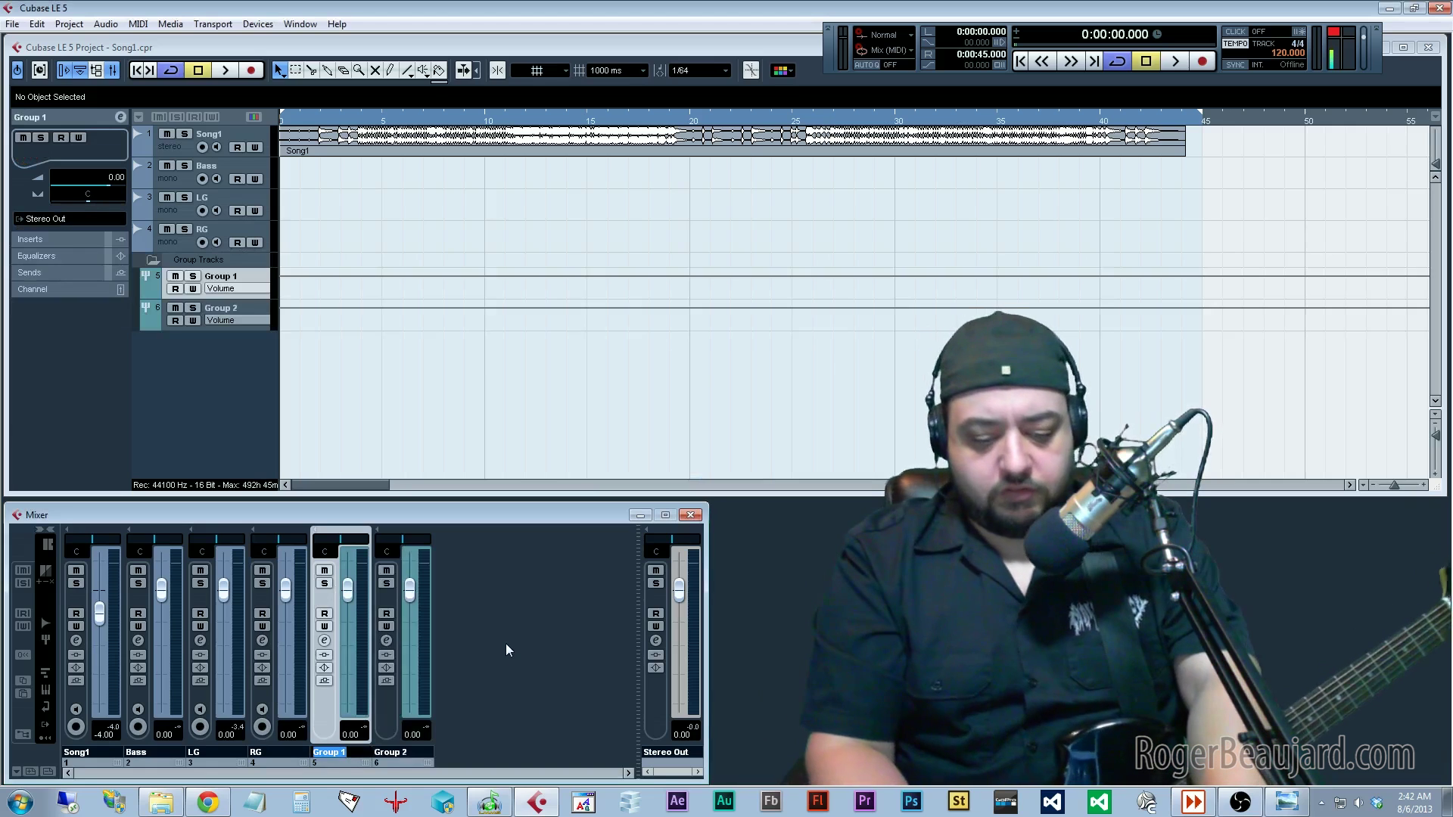
Rename Group 1 as Guitars and Group 2 as Music in the mixer, and select the Music channel.
type("Guitars")
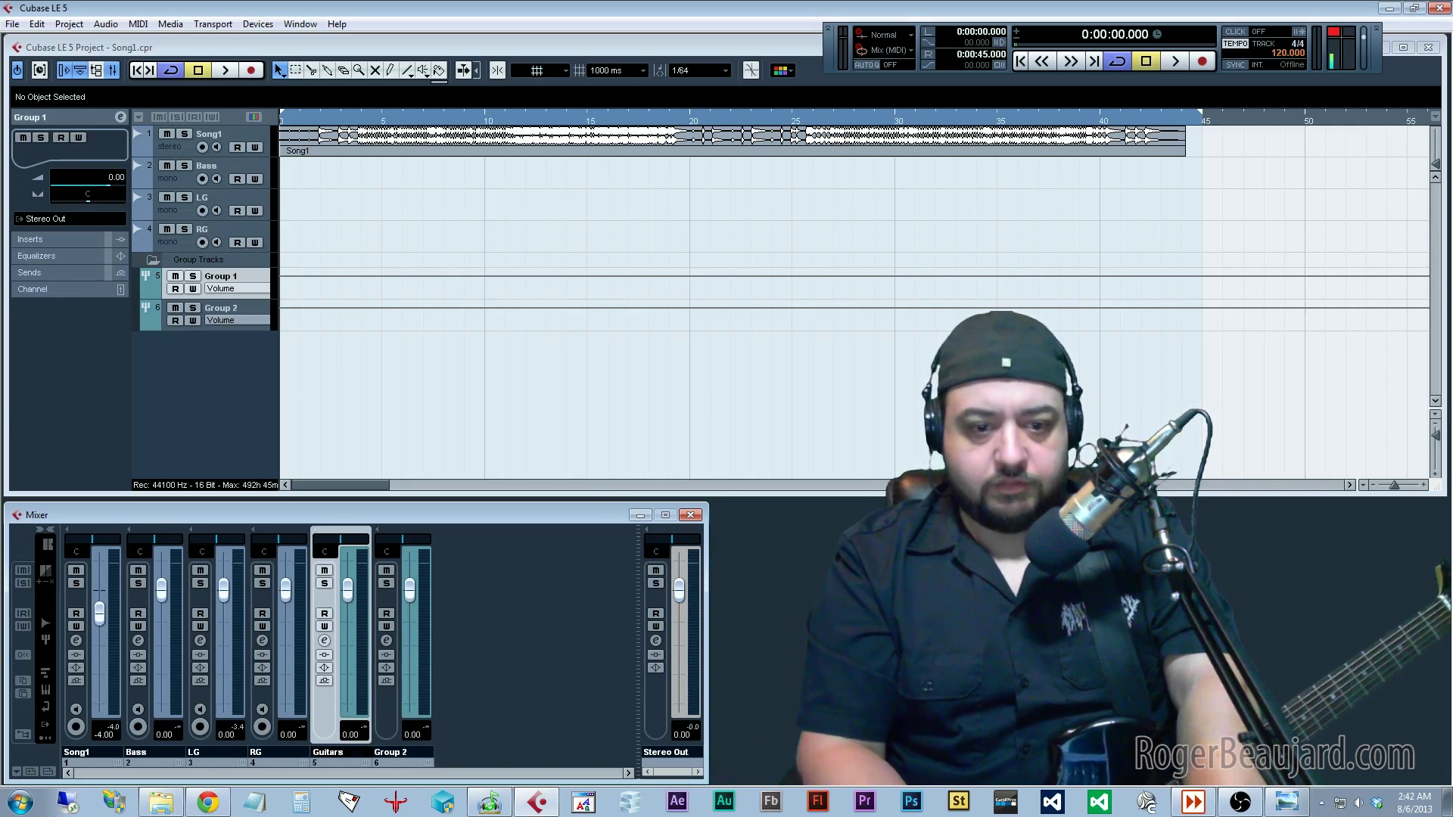
key("Return")
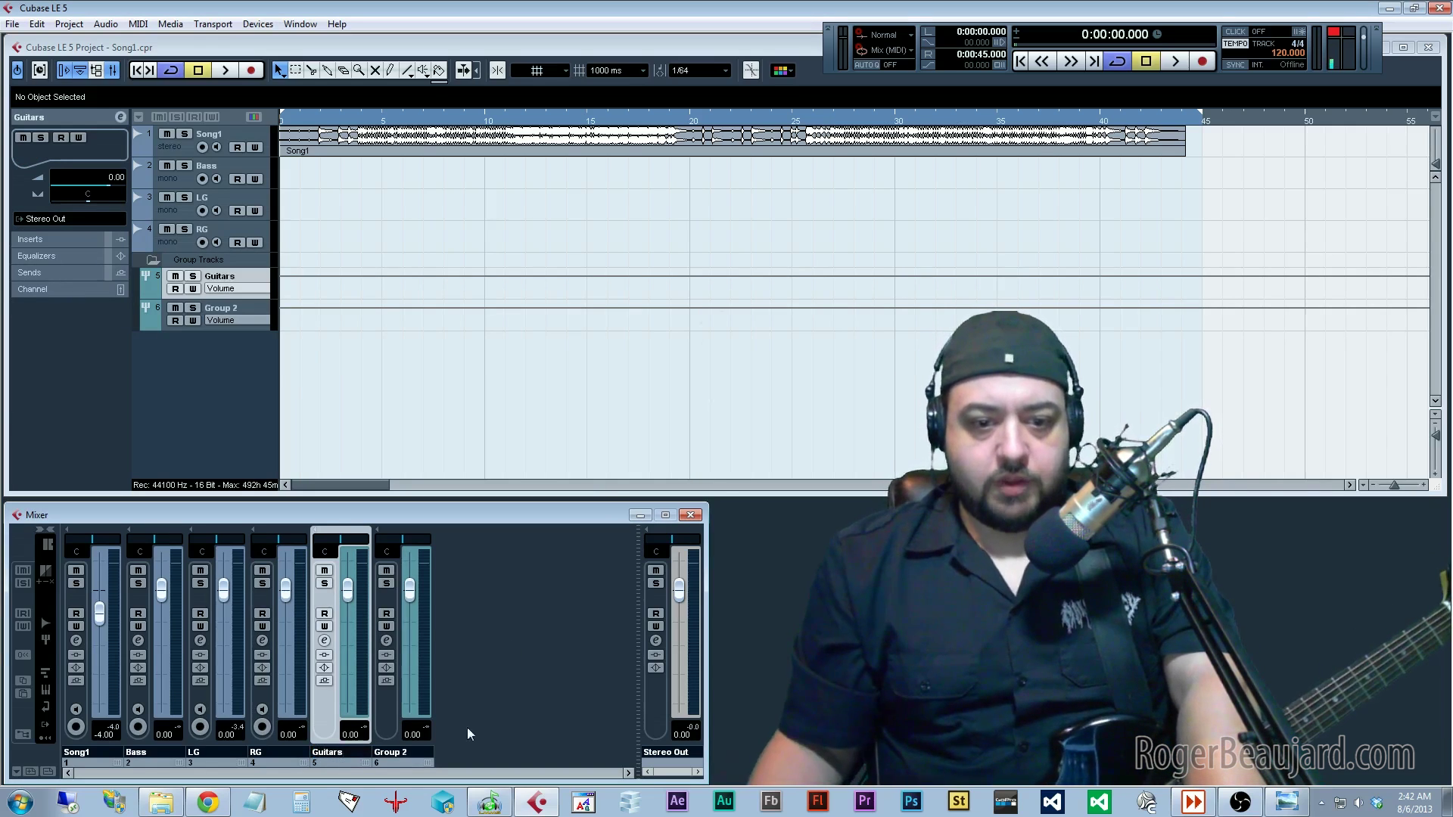
double_click(411, 752)
type("Music")
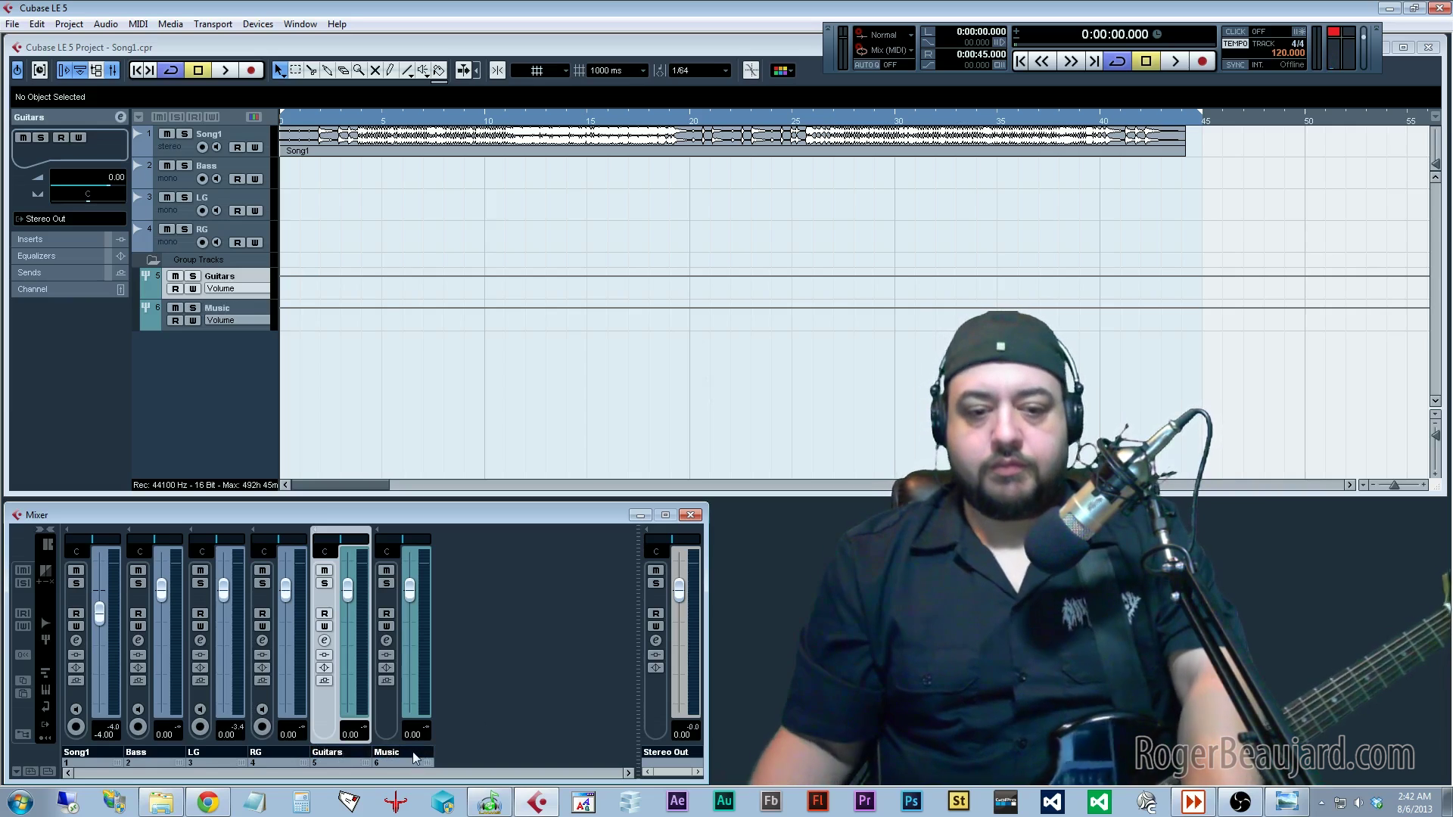
key("Return")
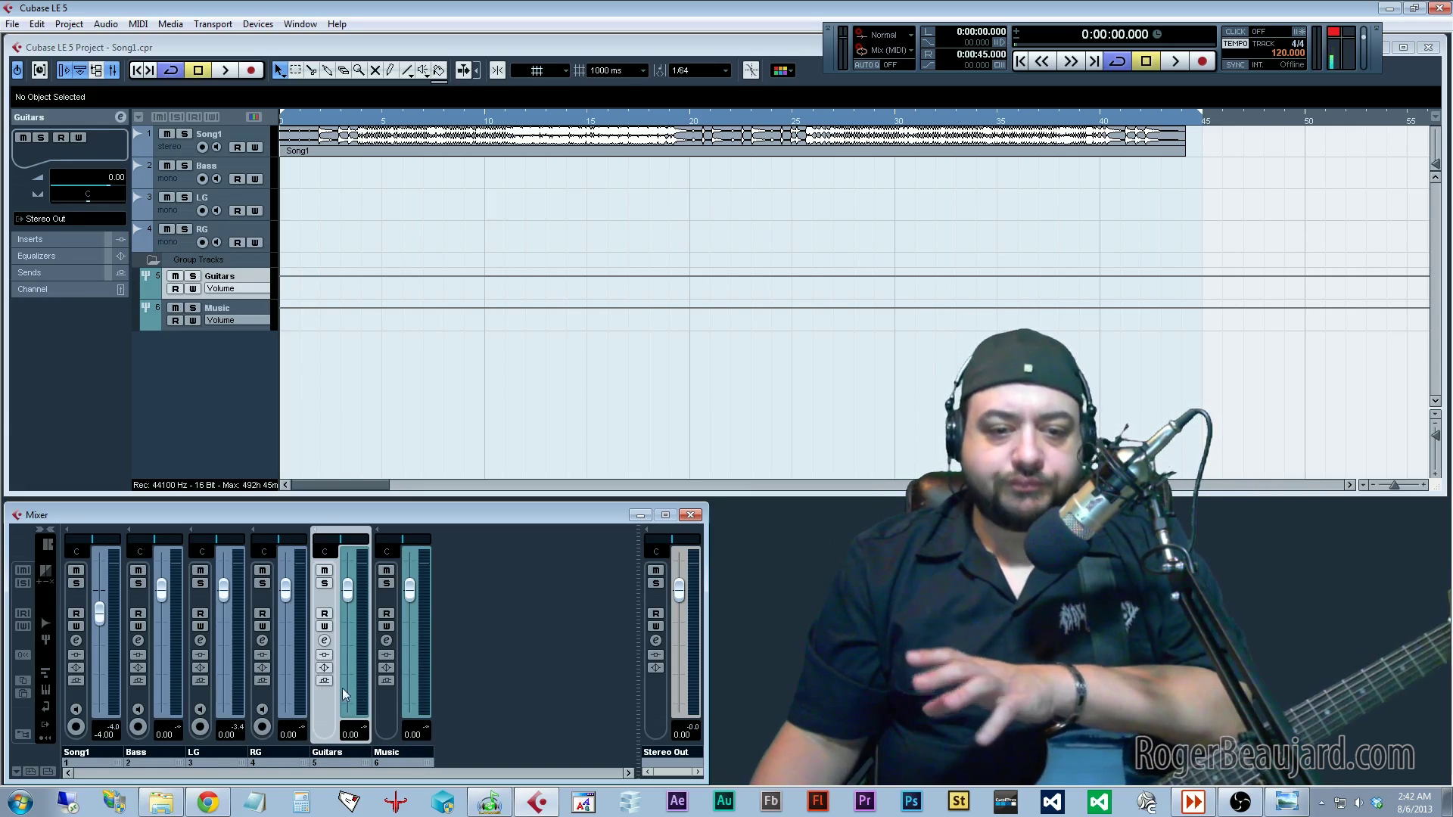
left_click(390, 707)
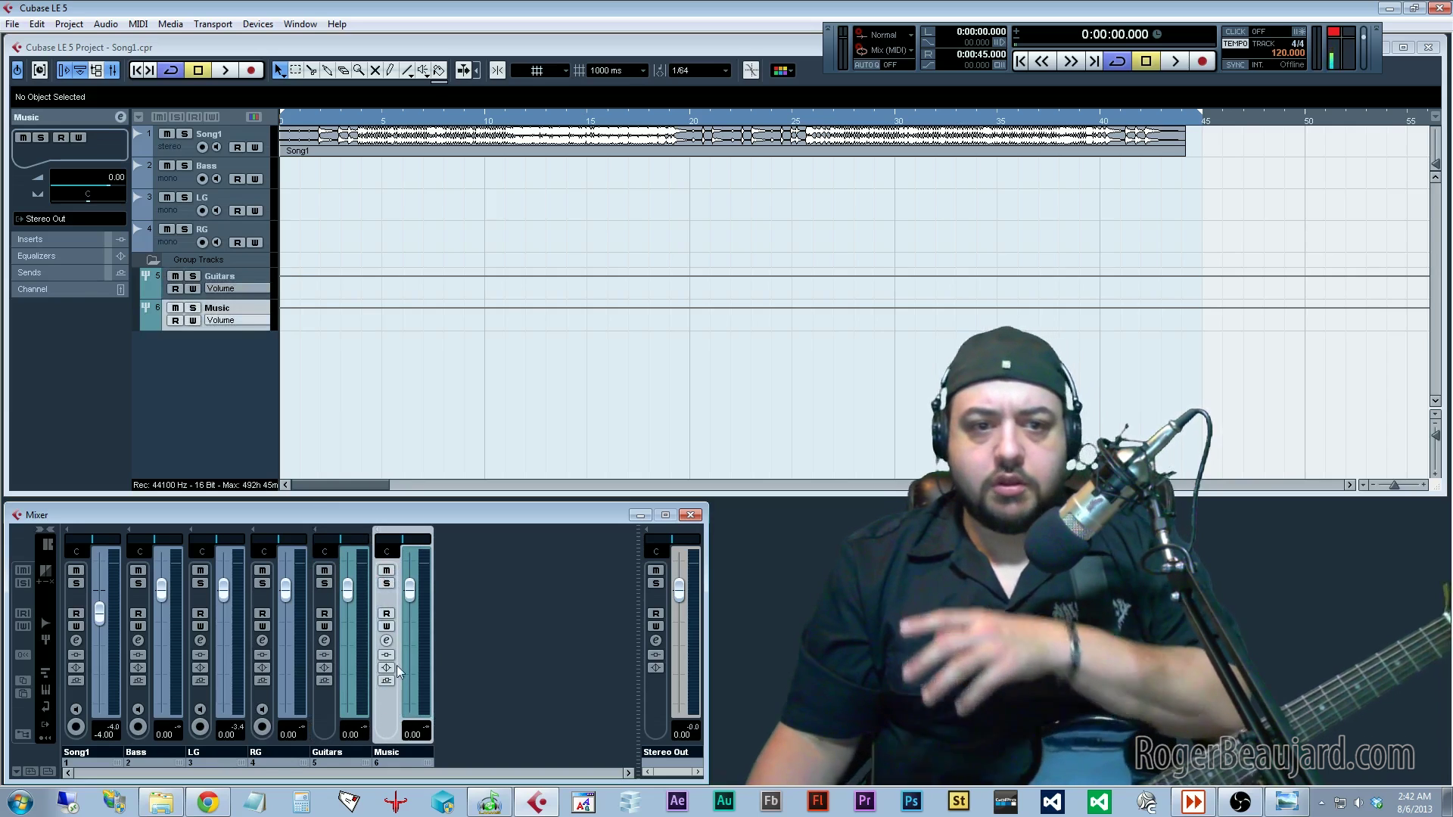
left_click(313, 725)
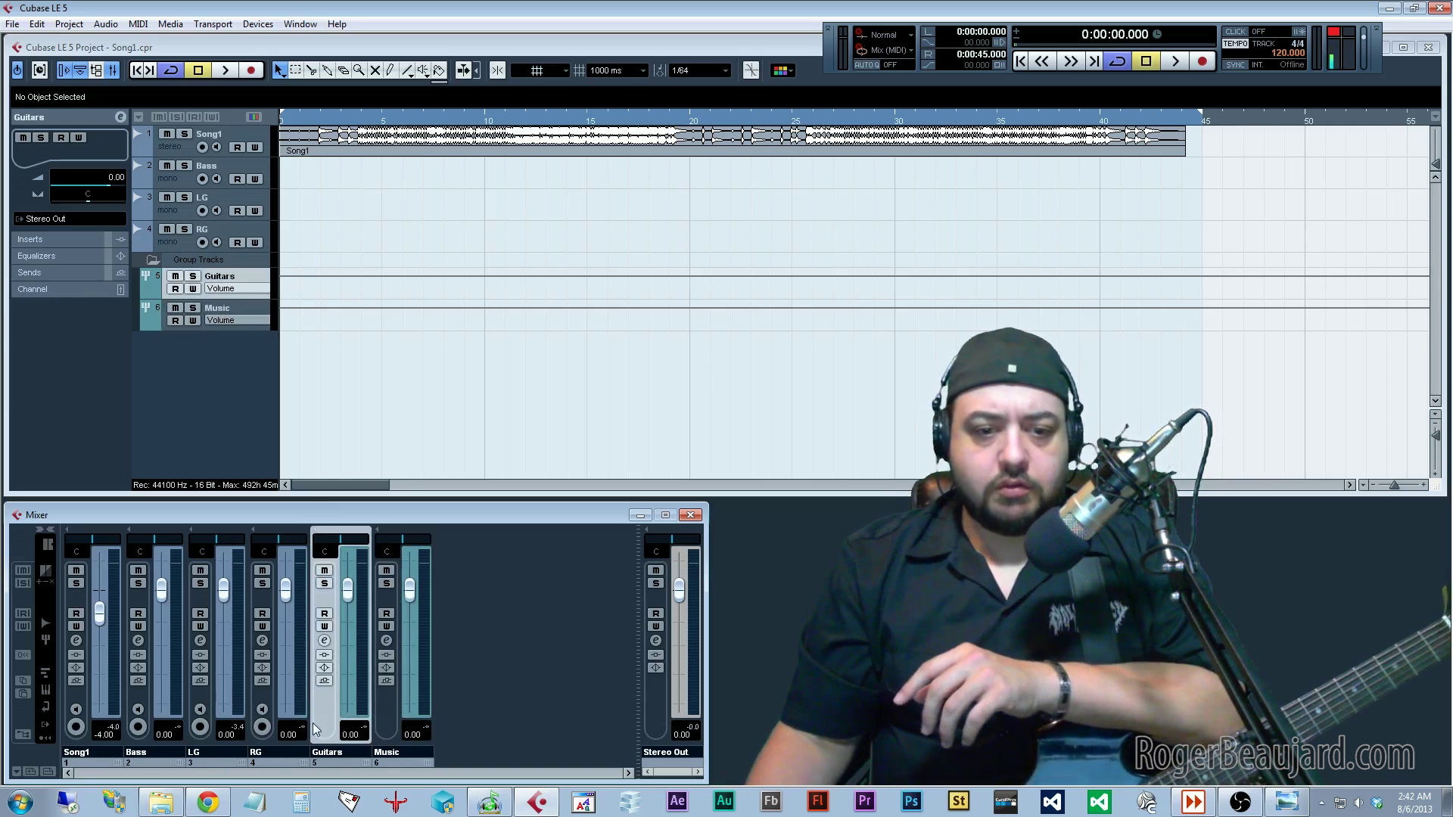
left_click(390, 709)
left_click(320, 724)
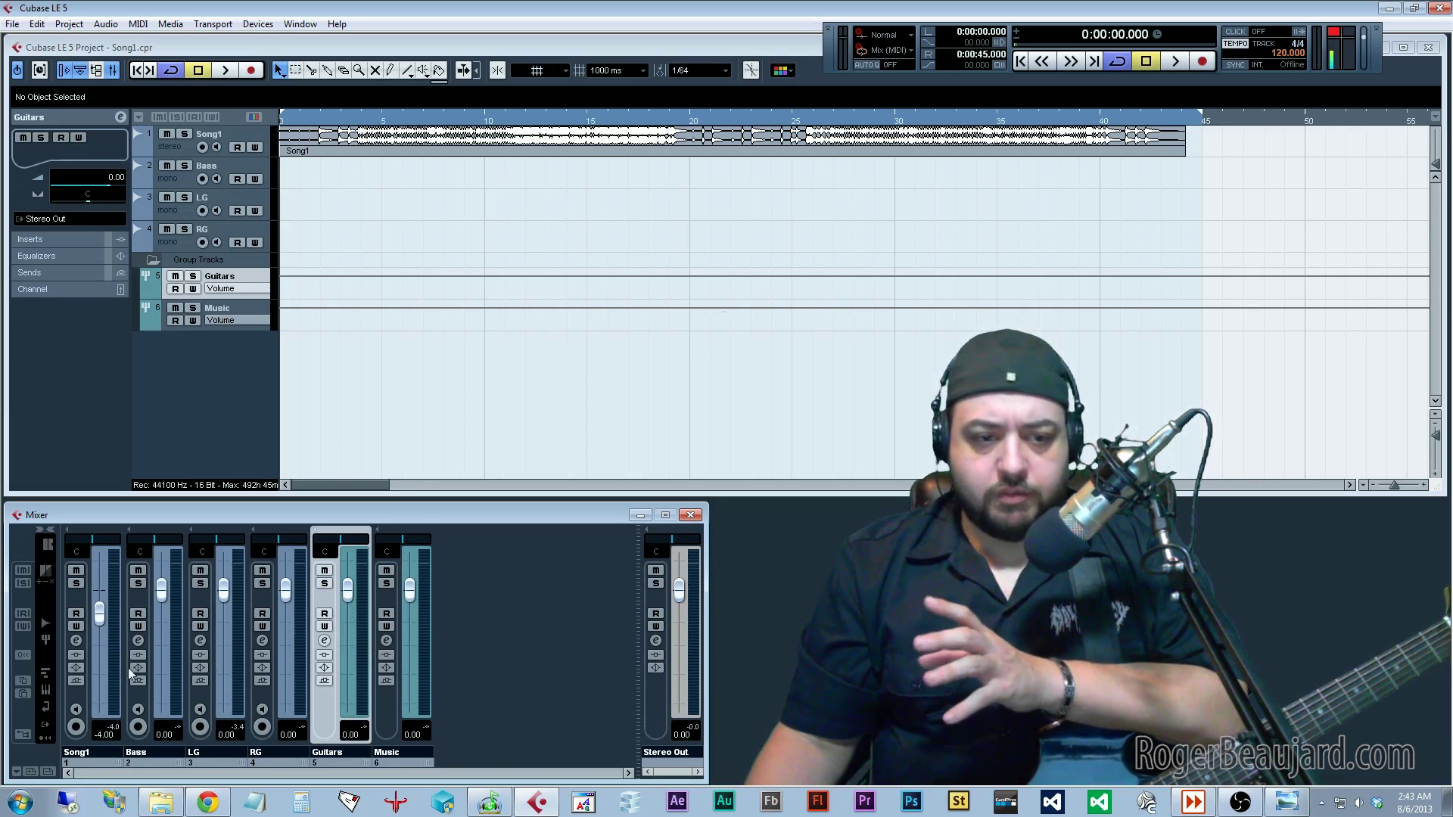
left_click(199, 614)
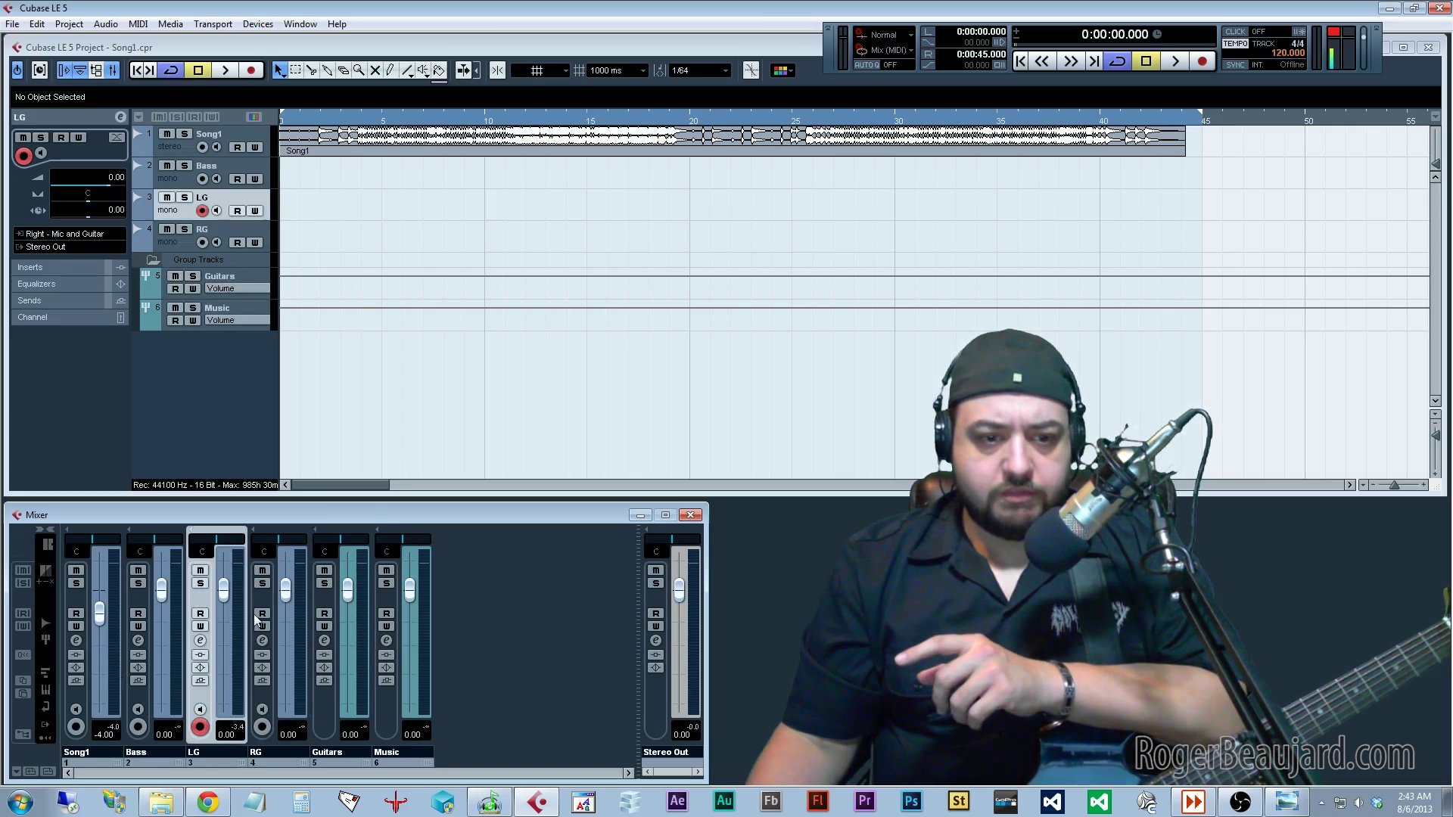
left_click(262, 603)
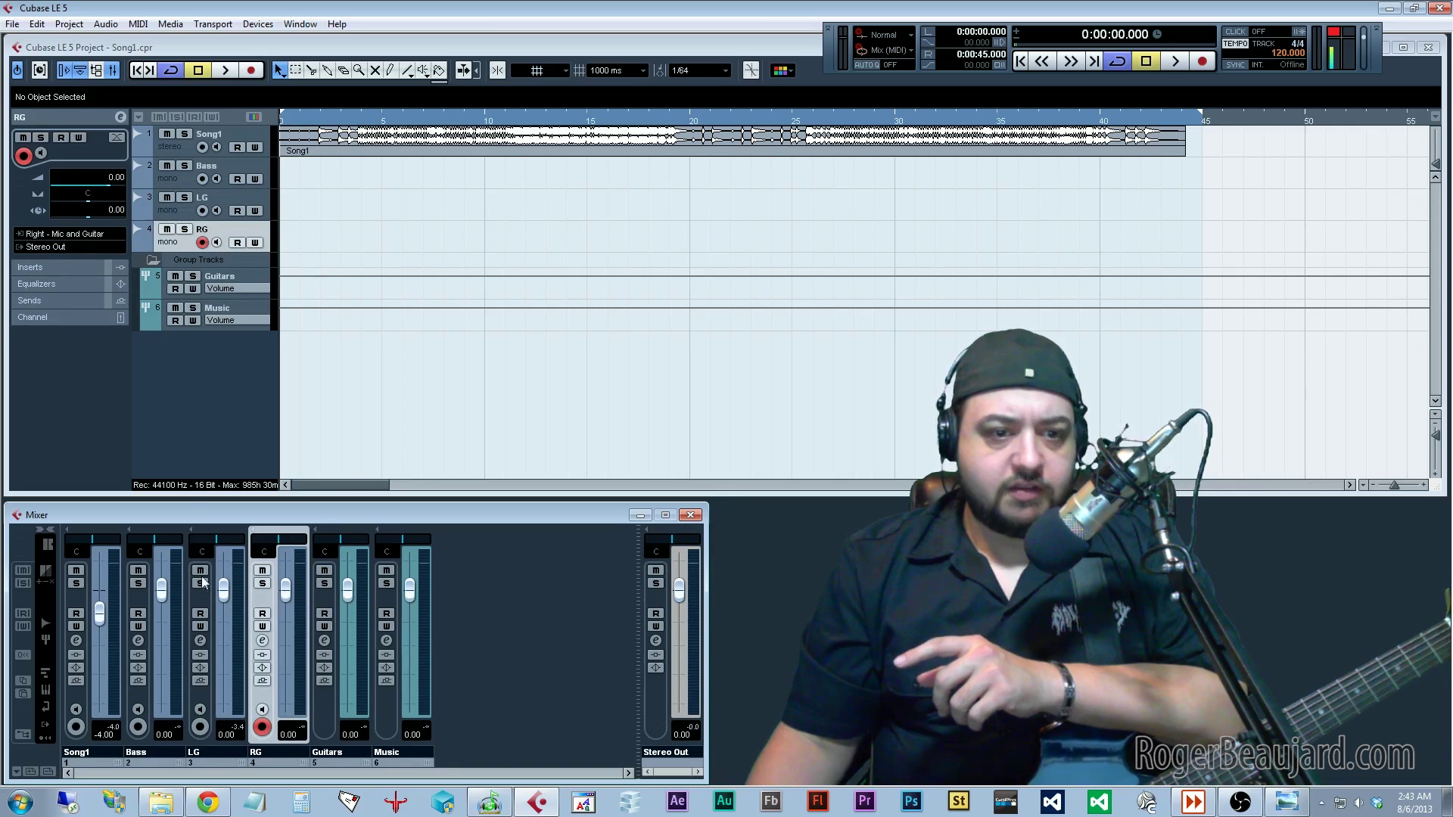
Route the LG channel's output to the Guitars group.
left_click(200, 603)
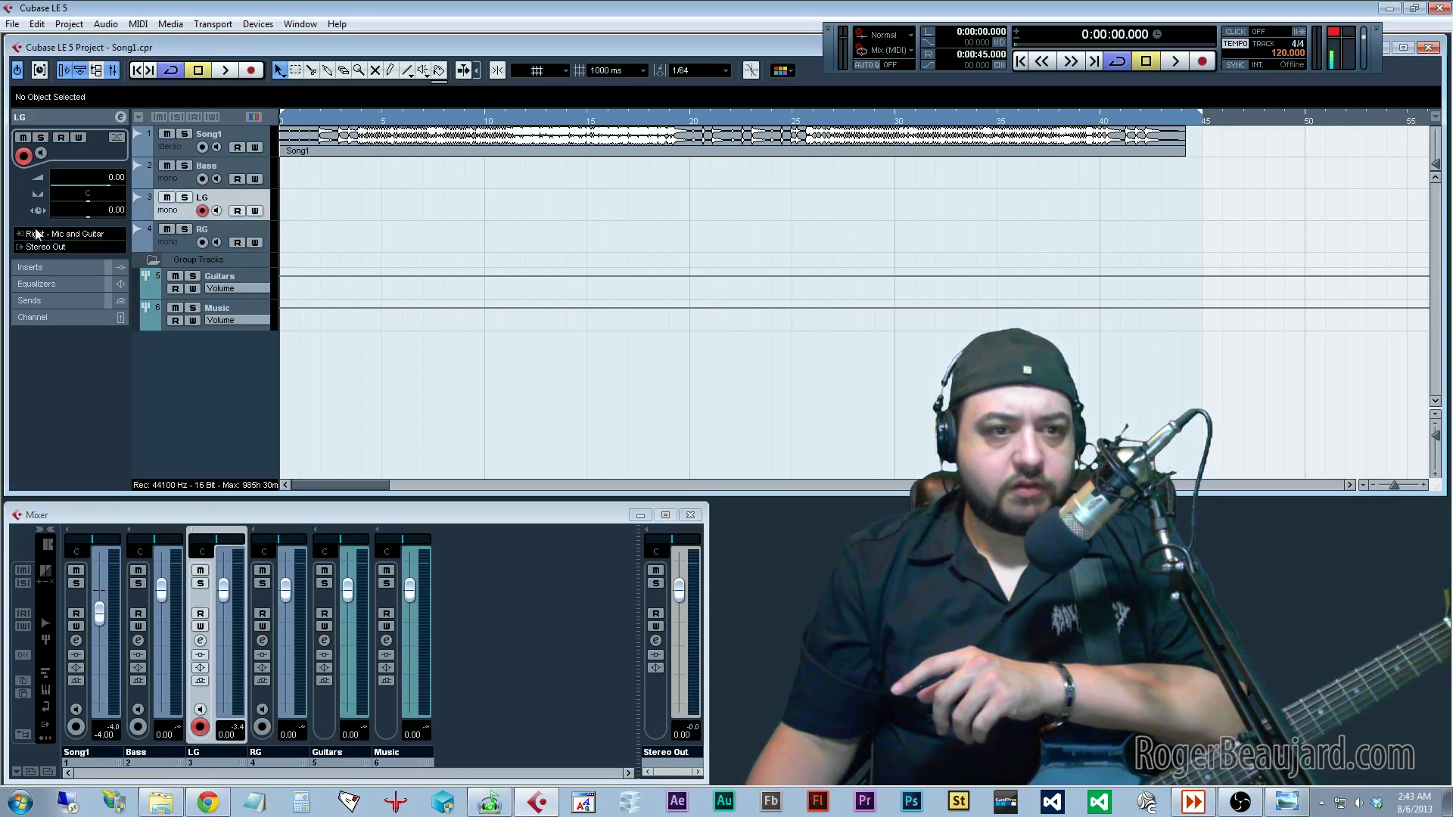
left_click(42, 248)
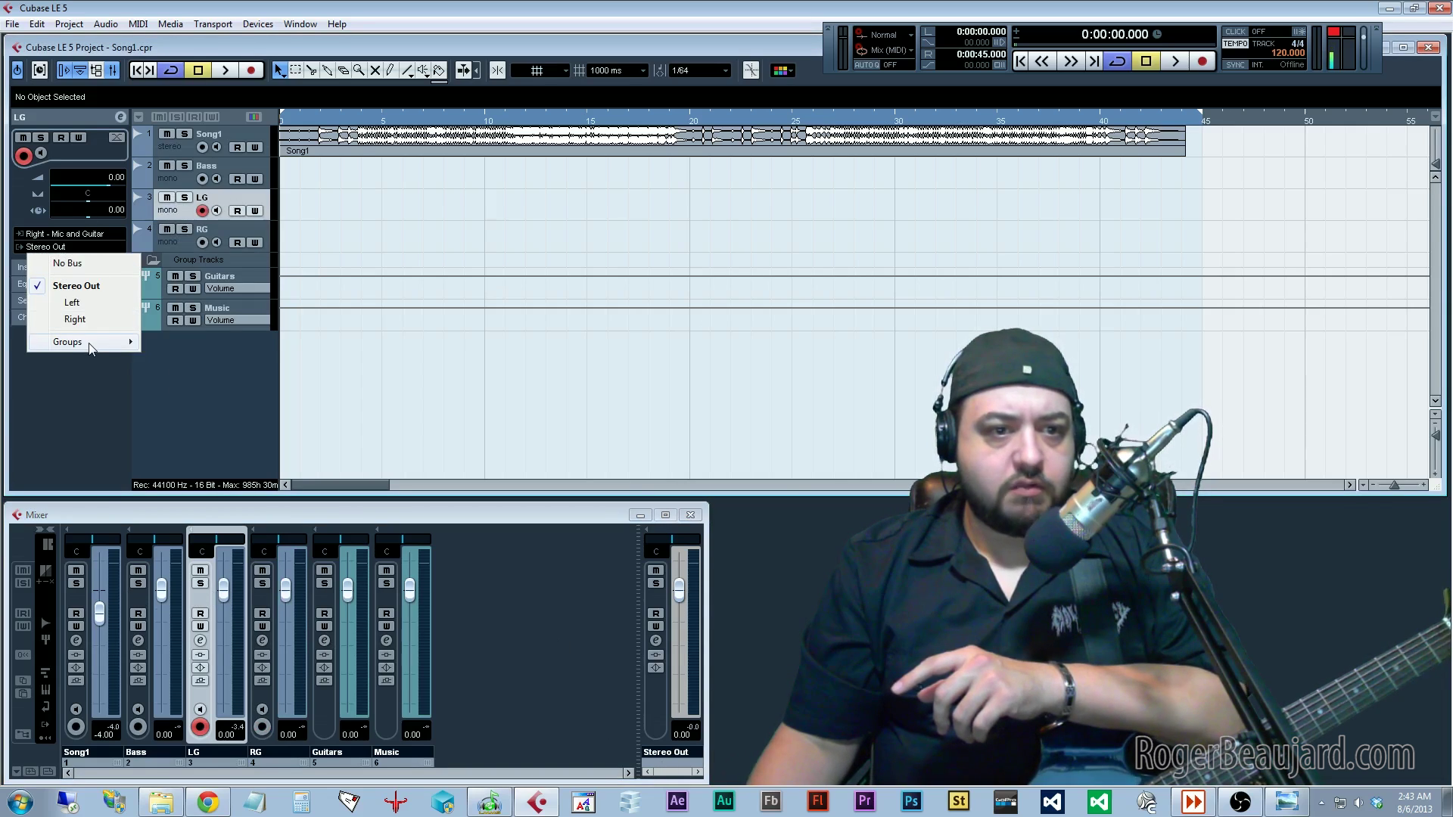
mouse_move(95, 348)
left_click(197, 342)
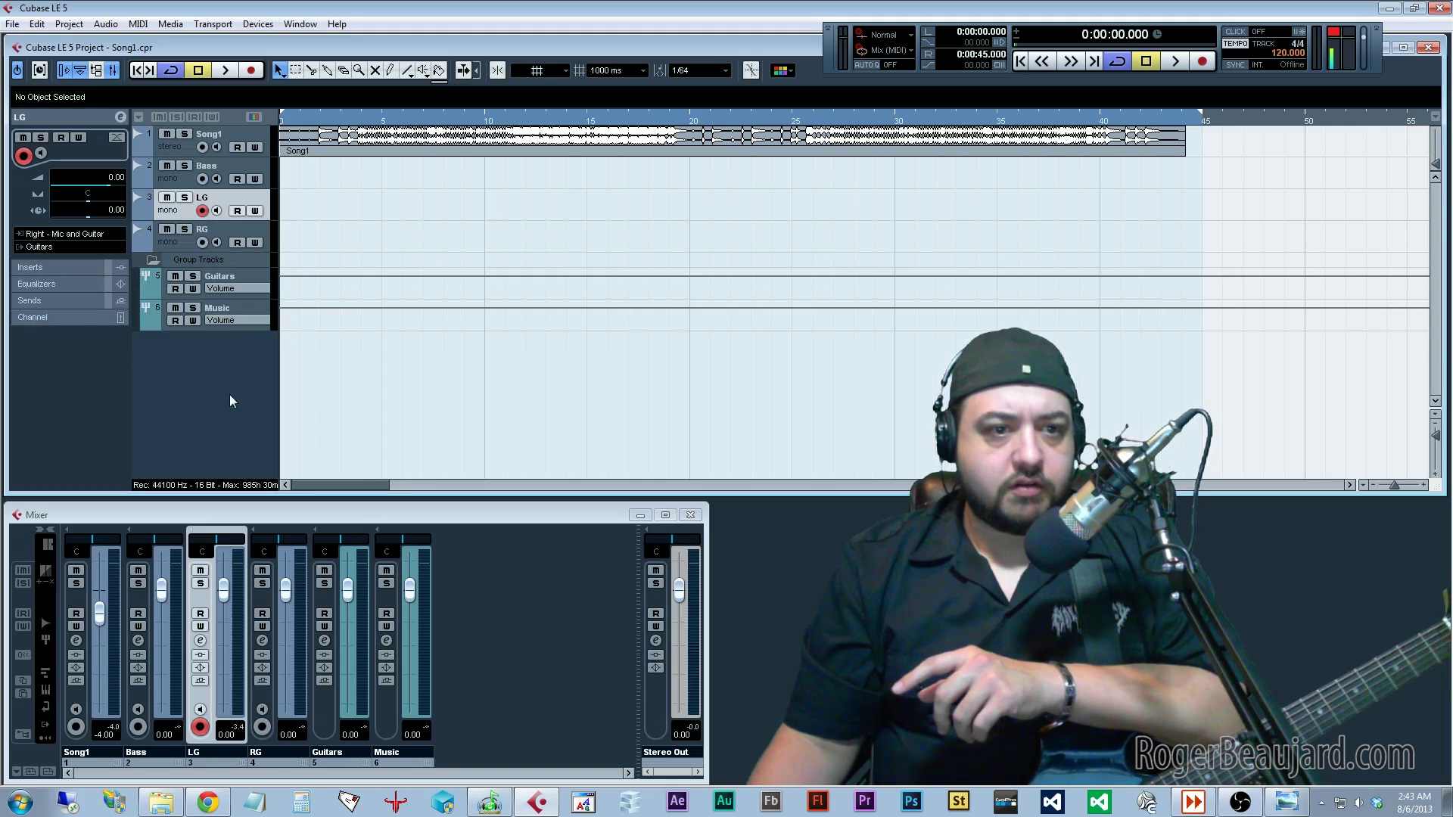
Route the RG channel's output to the Guitars group.
left_click(337, 720)
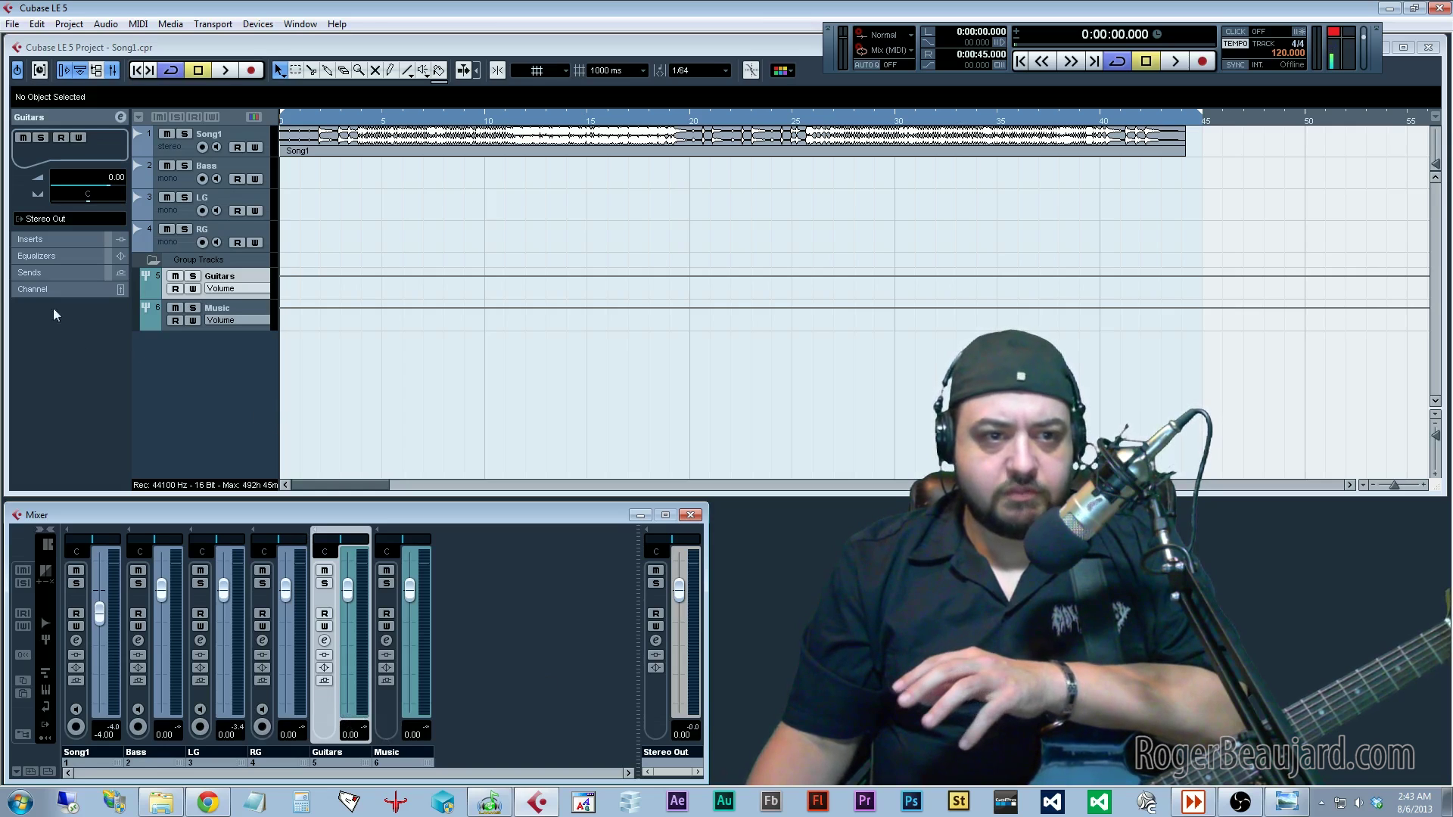
left_click(262, 598)
left_click(45, 247)
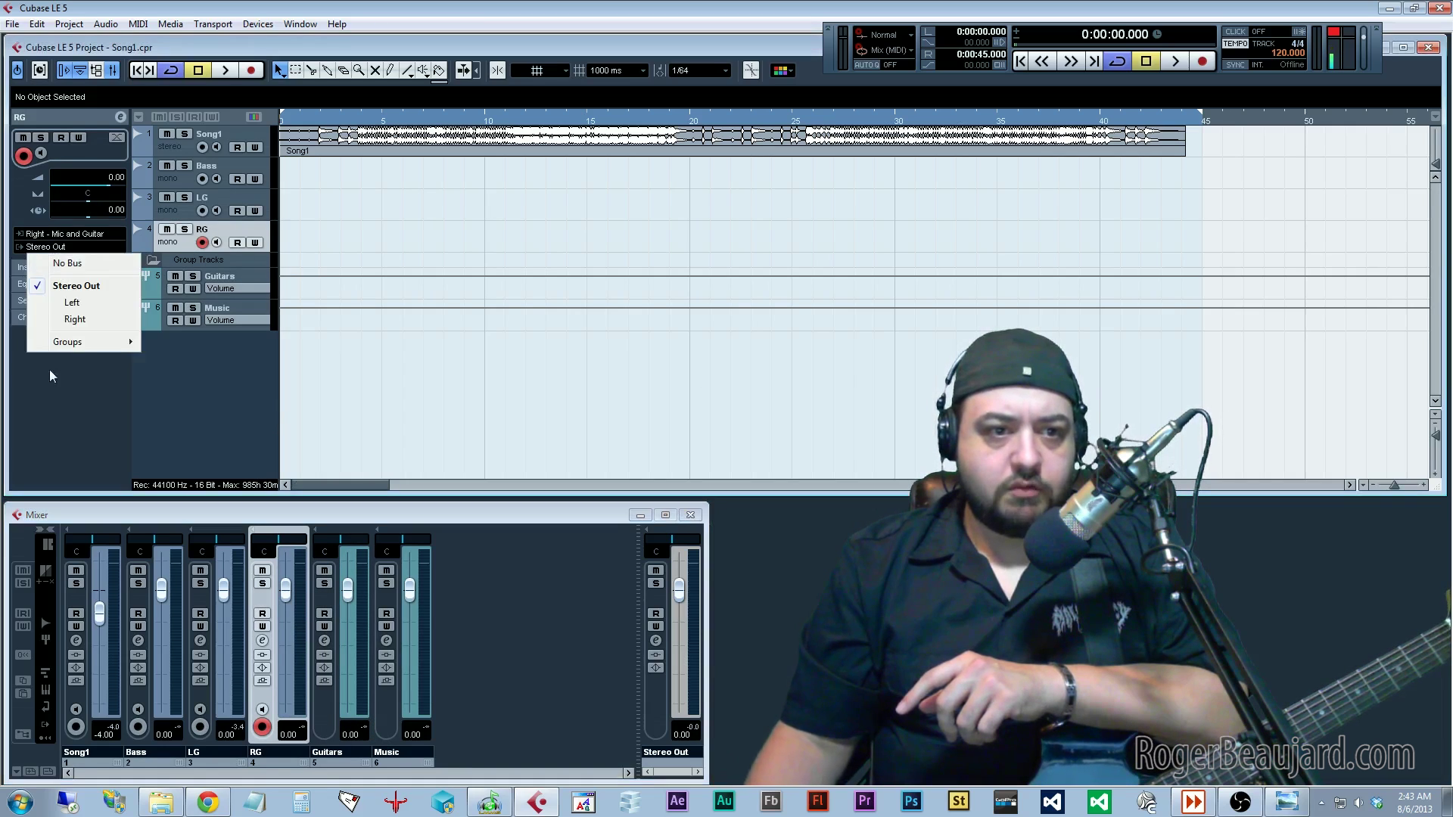
mouse_move(84, 345)
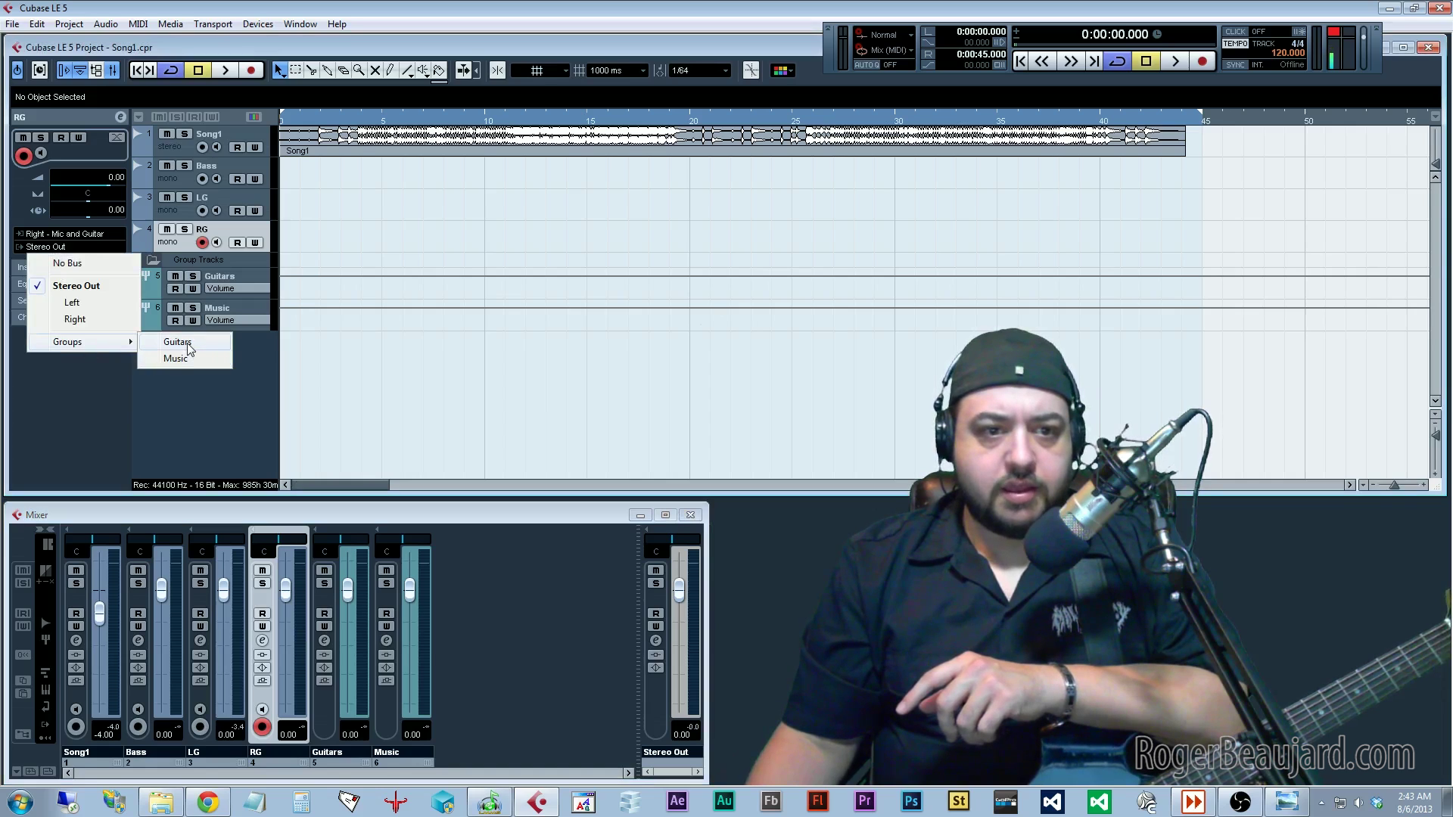
left_click(181, 343)
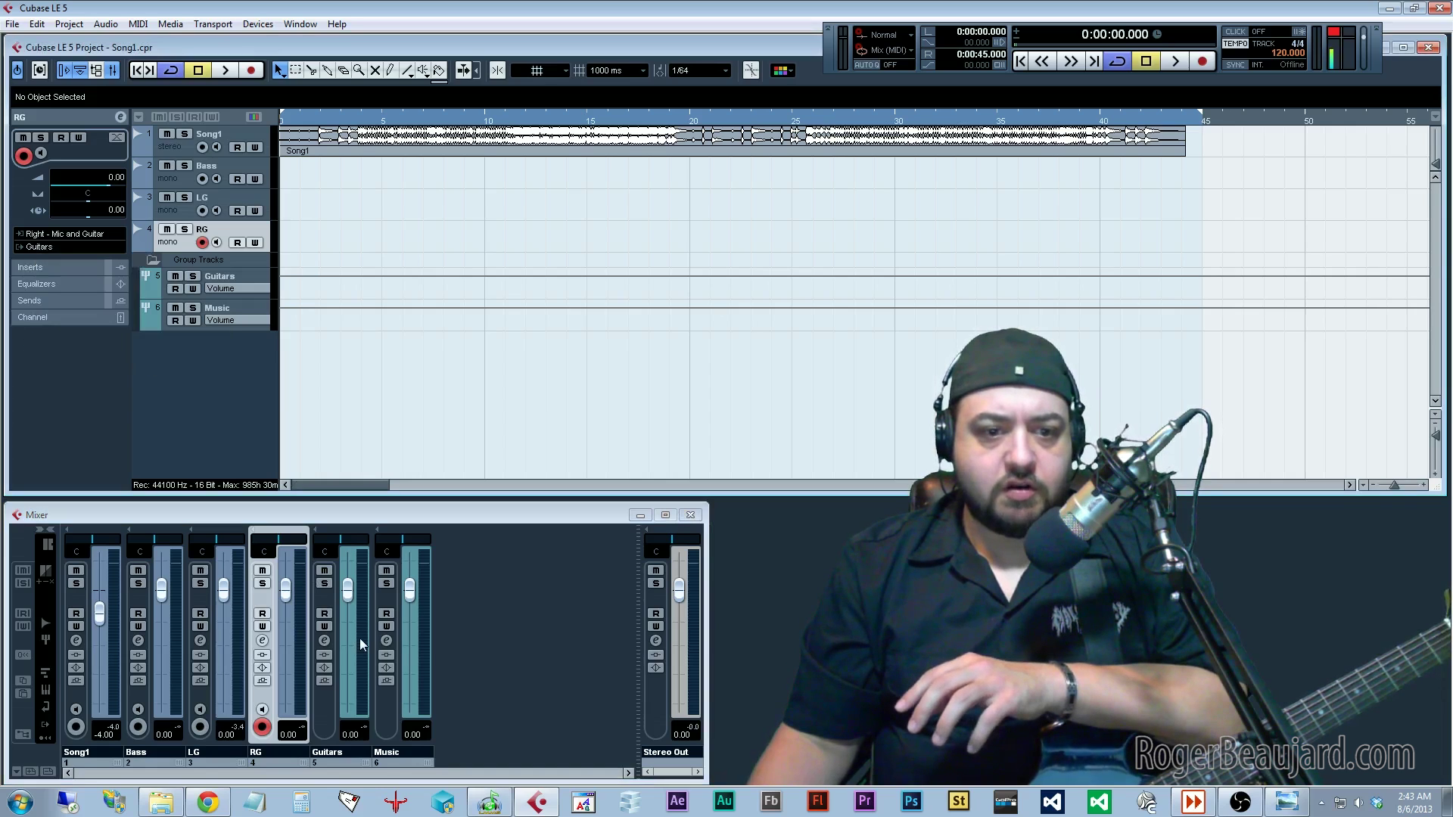
Review the Guitars, LG and RG channels and check the input bus options of RG.
left_click(361, 644)
left_click(193, 597)
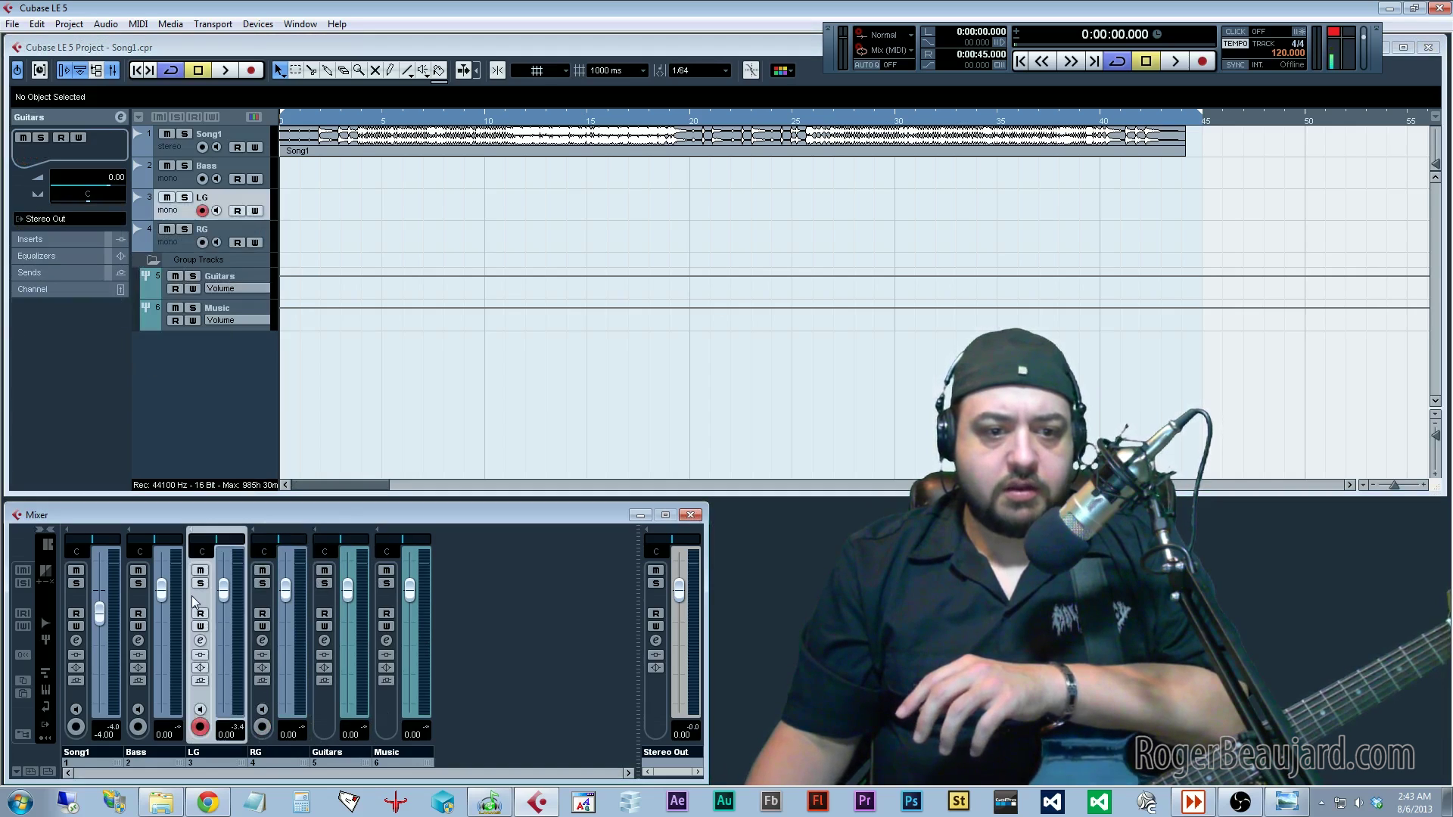
left_click(256, 597)
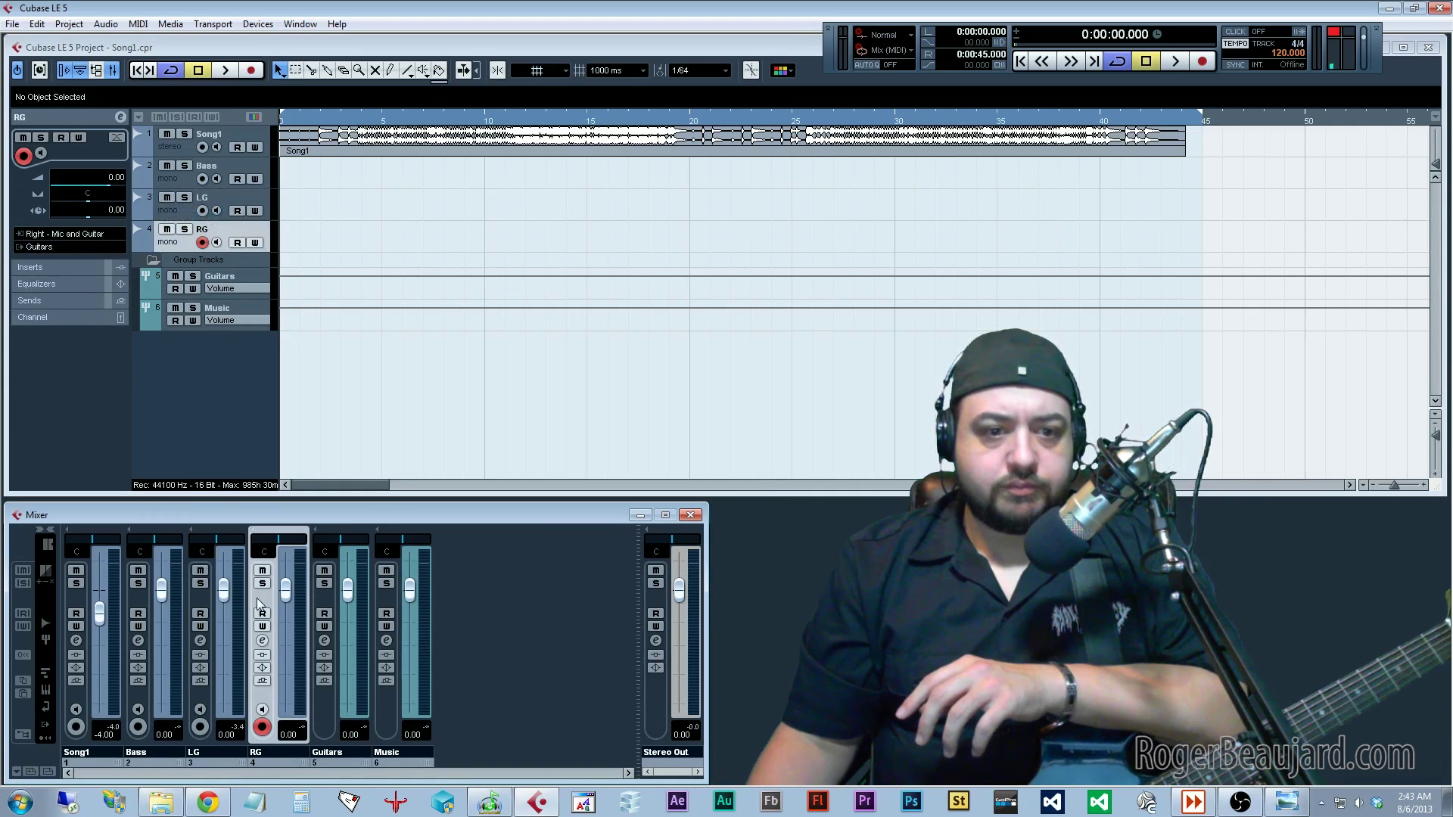
left_click(62, 236)
mouse_move(95, 275)
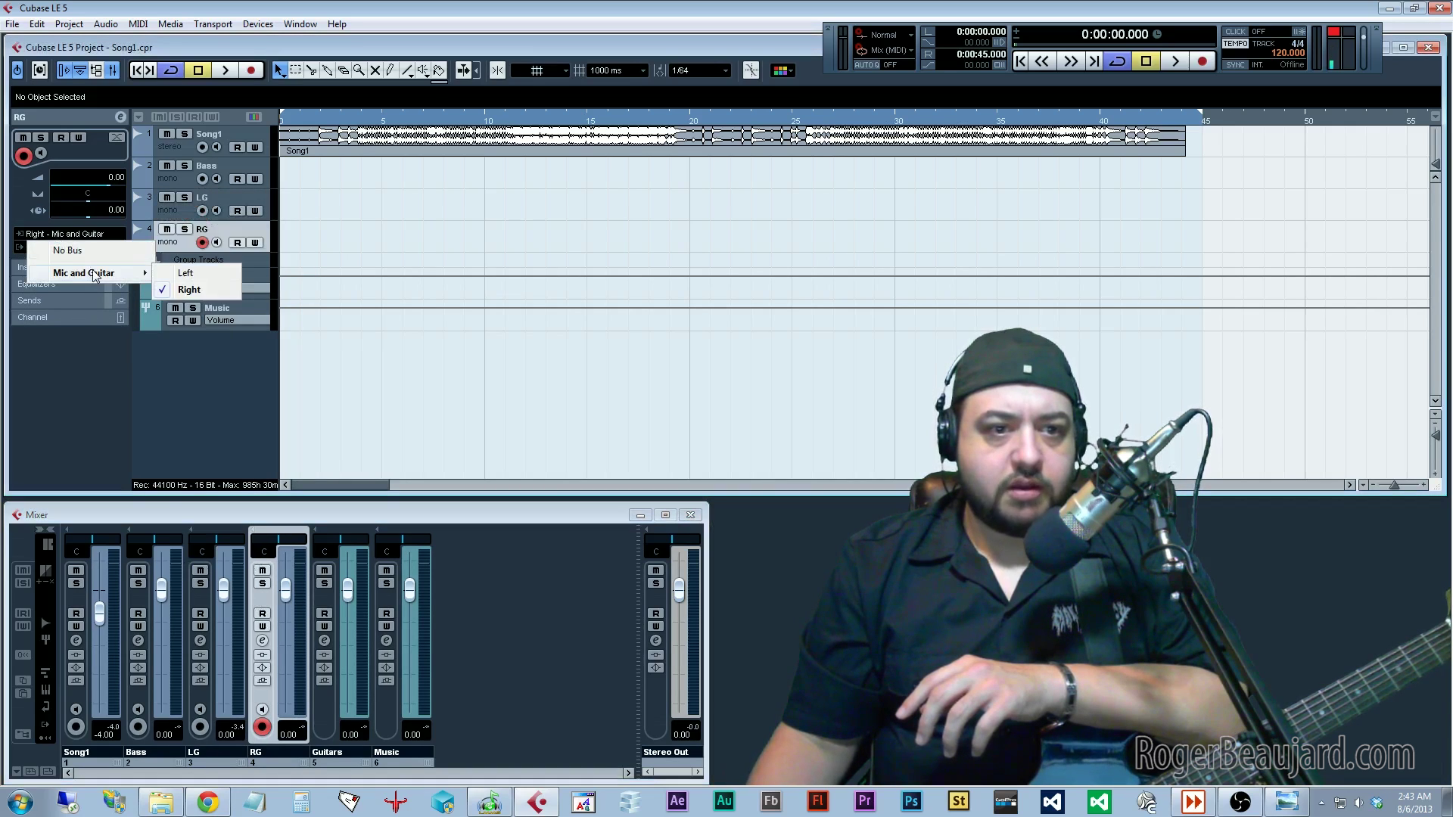
left_click(96, 381)
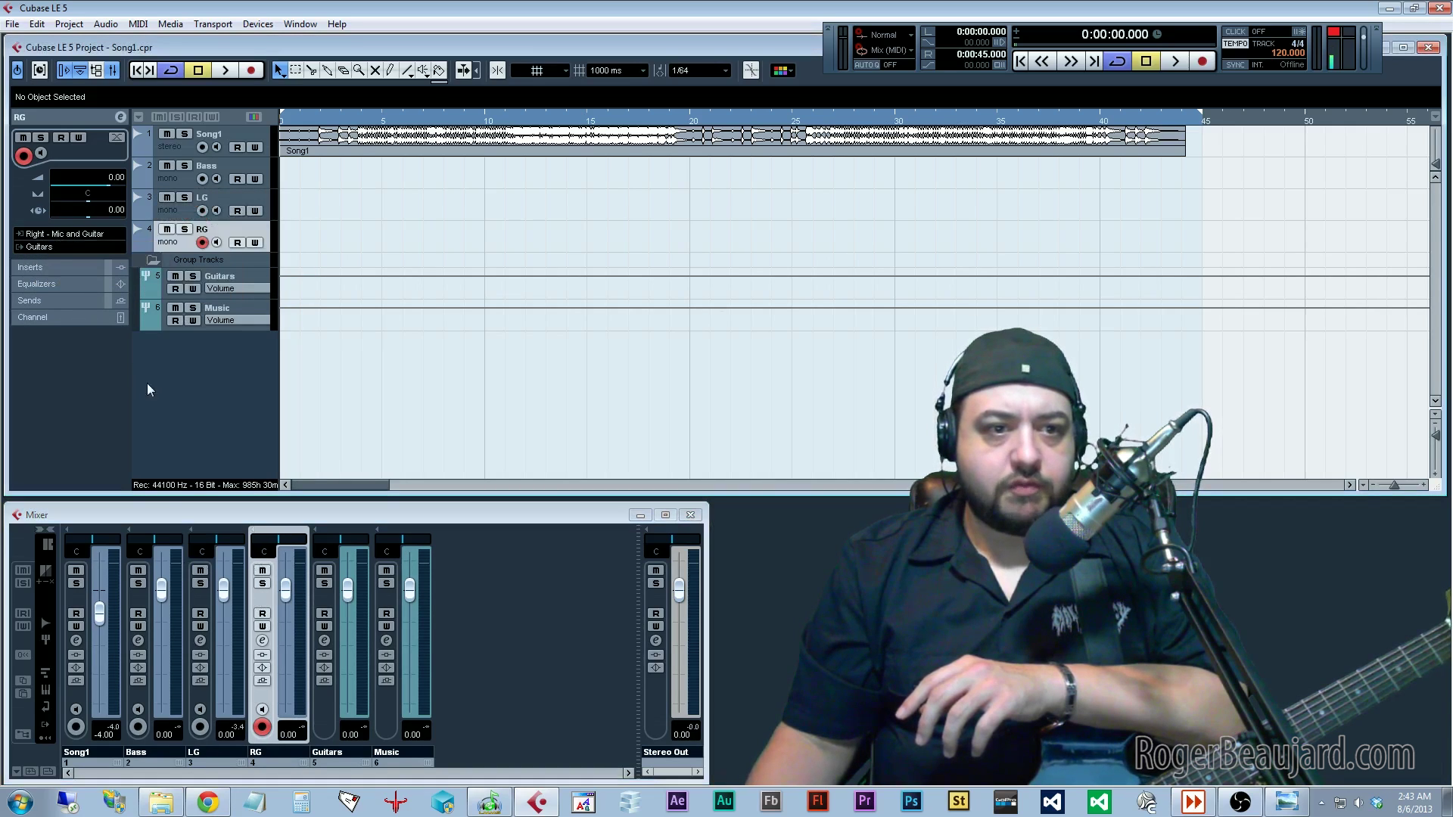
Turn on input monitoring for the LG track and pan LG hard left and RG hard right.
left_click(201, 601)
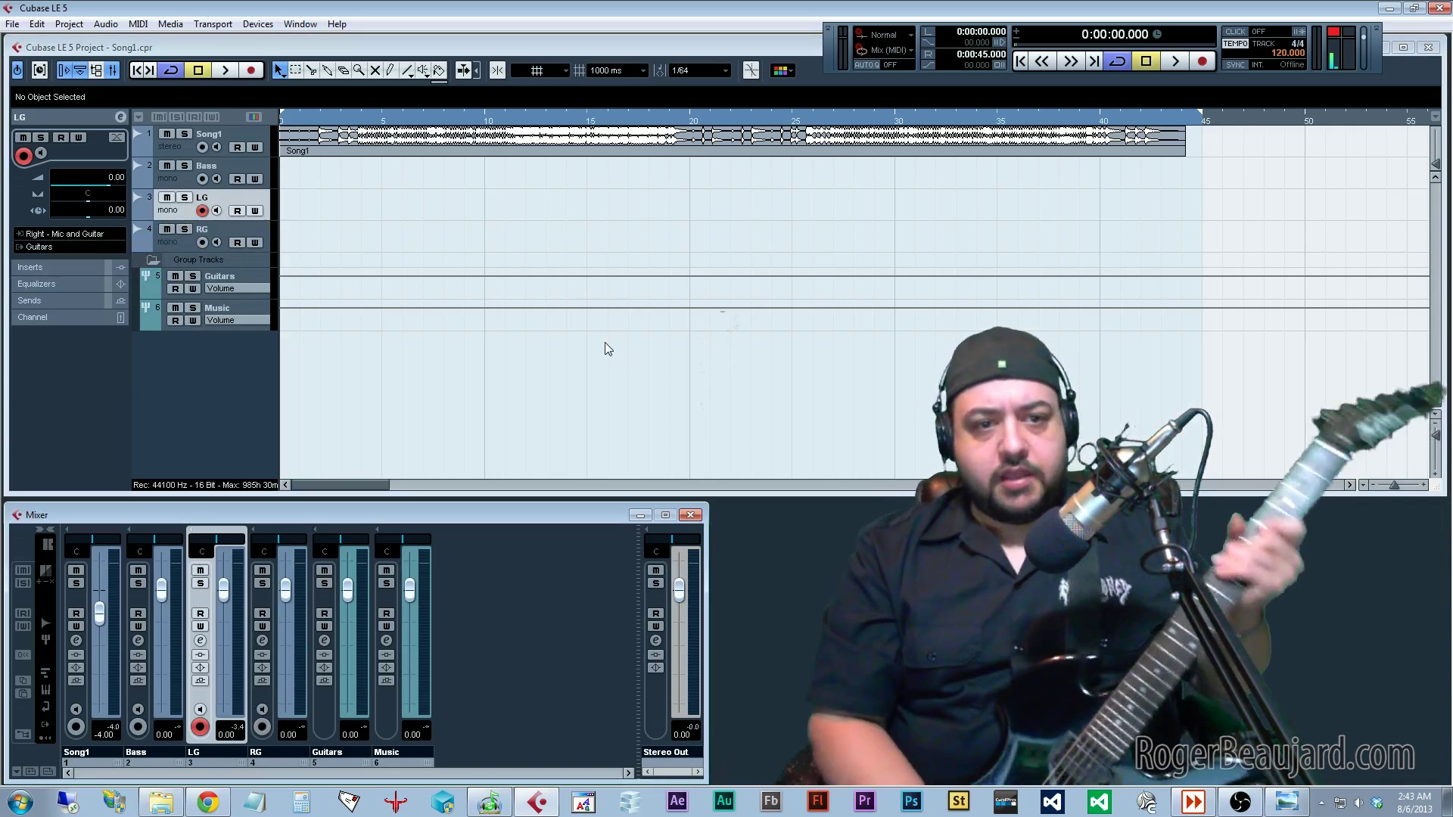
left_click(216, 211)
left_click_drag(216, 539, 186, 544)
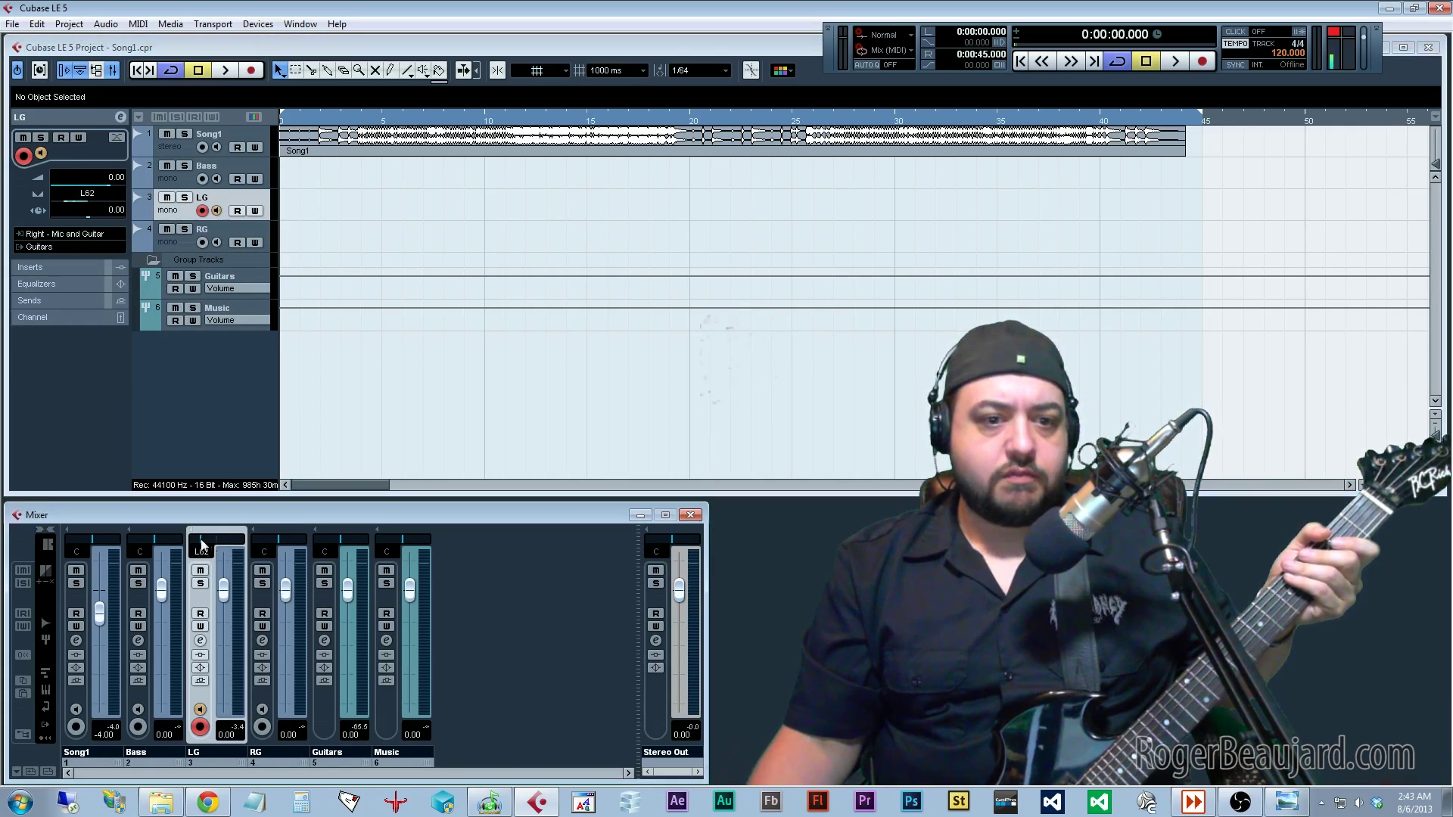
left_click_drag(278, 539, 324, 545)
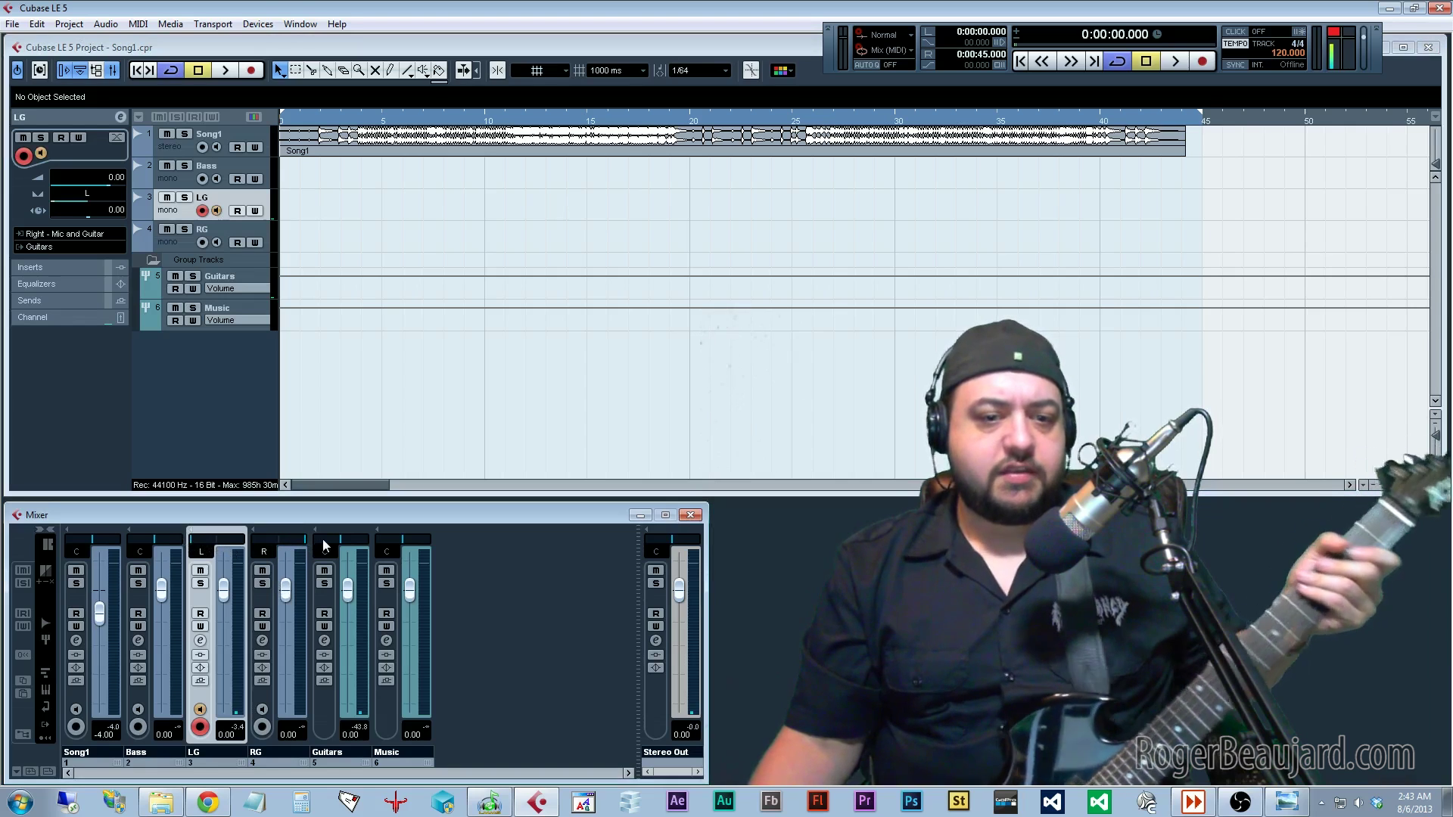
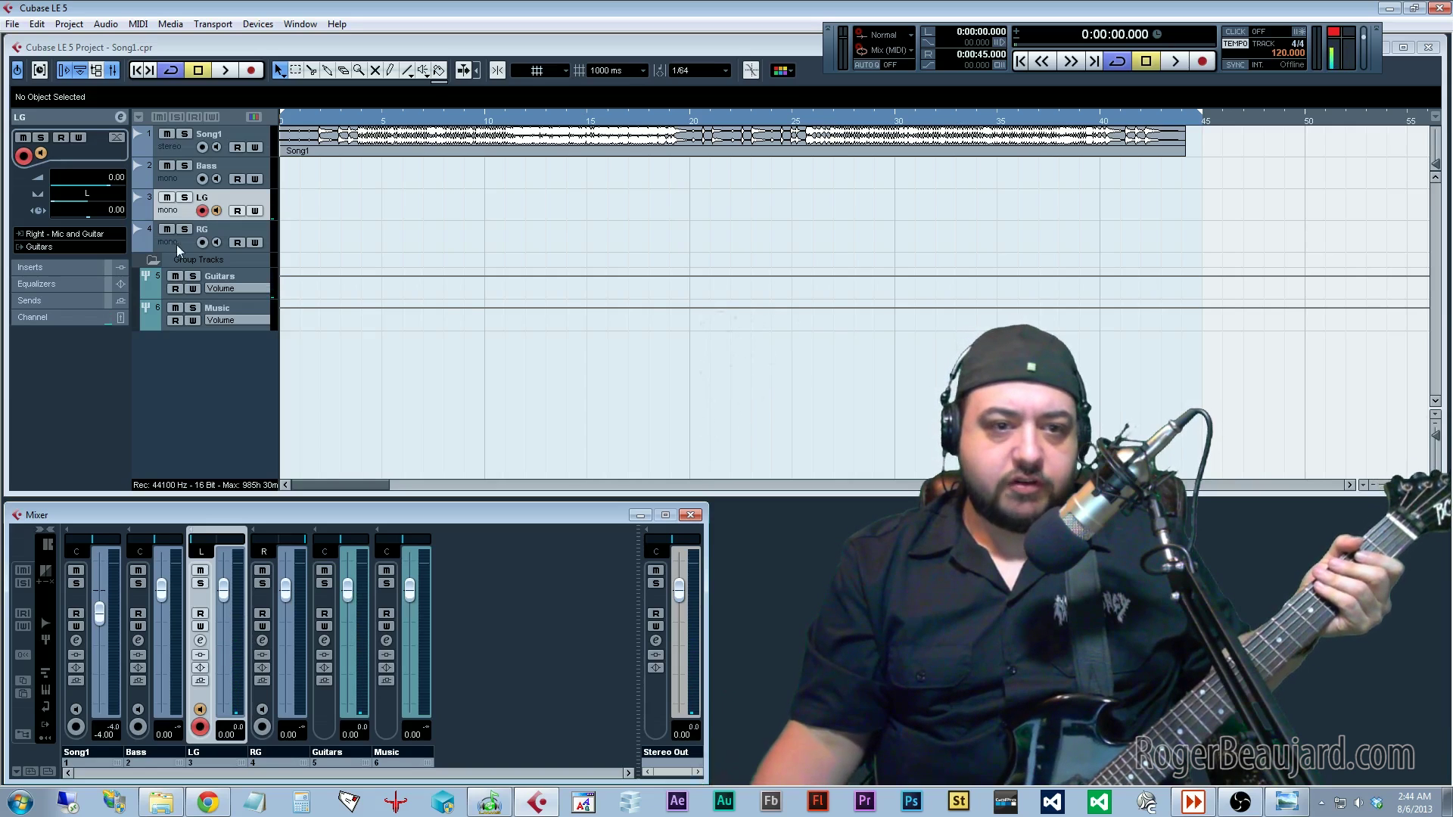
Turn on input monitoring for the RG track and disarm recording on LG.
left_click(218, 242)
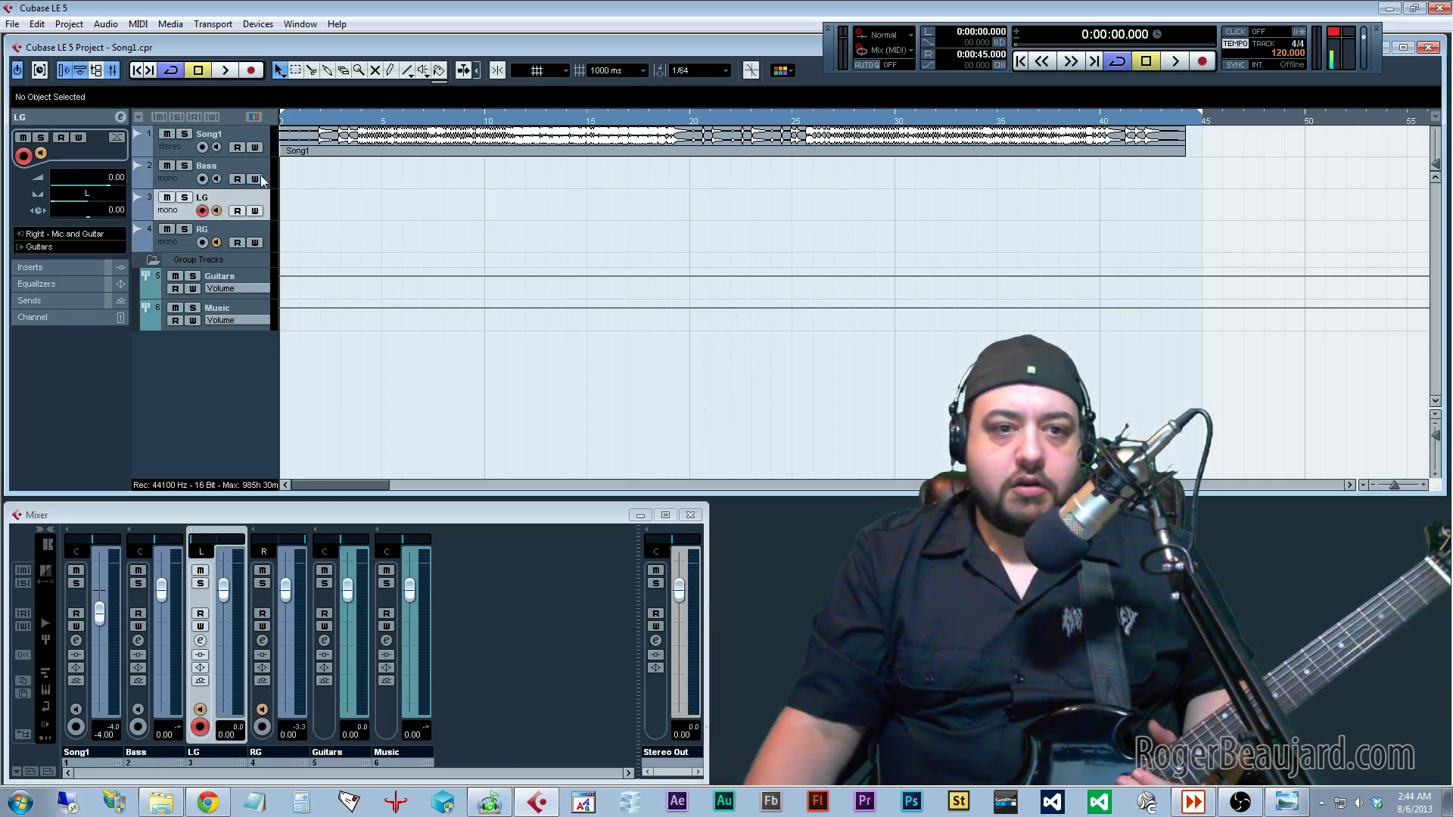
key("r")
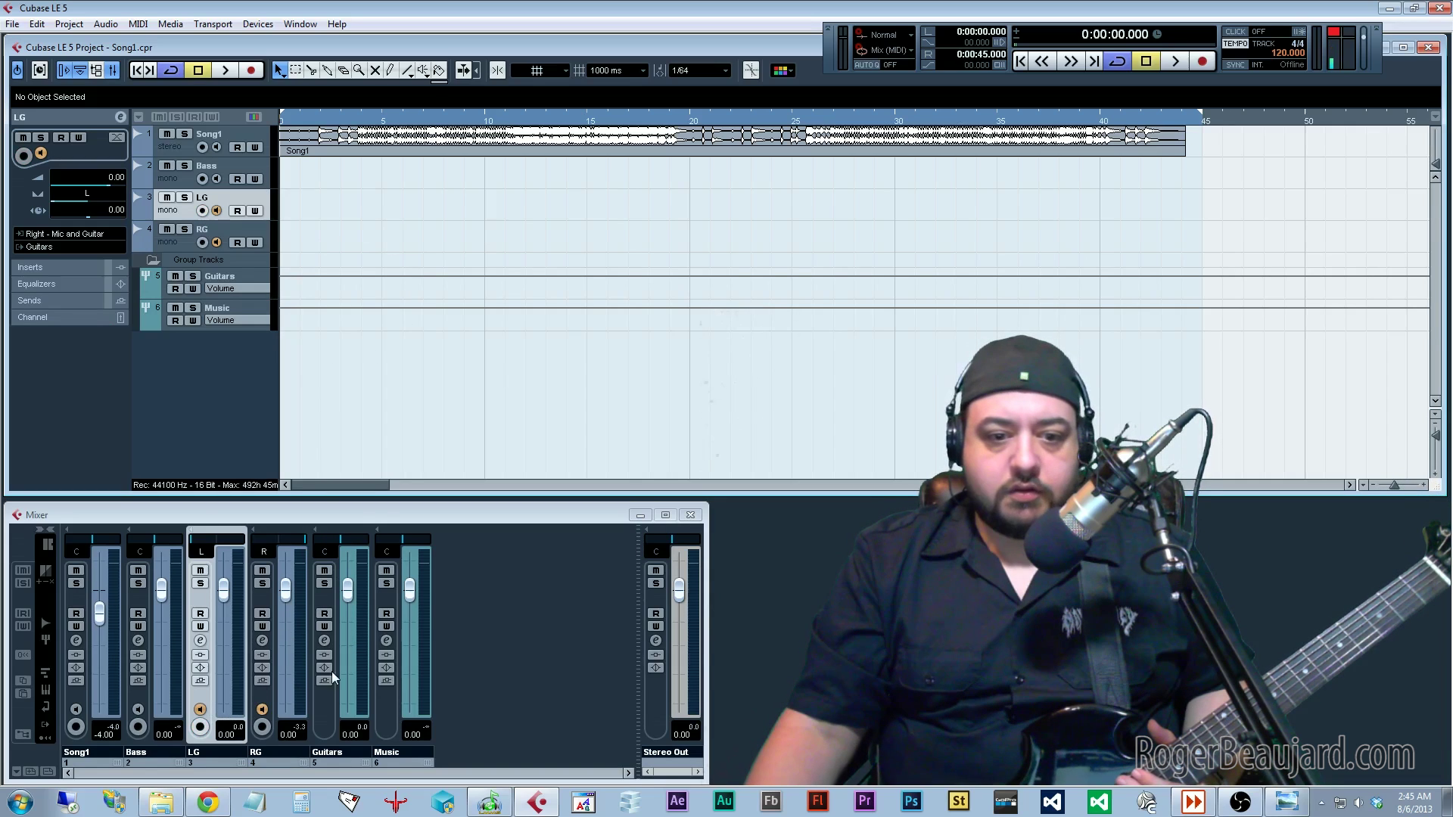
Load POD Farm 2 in the third insert slot of the Guitars group channel.
left_click(335, 650)
left_click(324, 642)
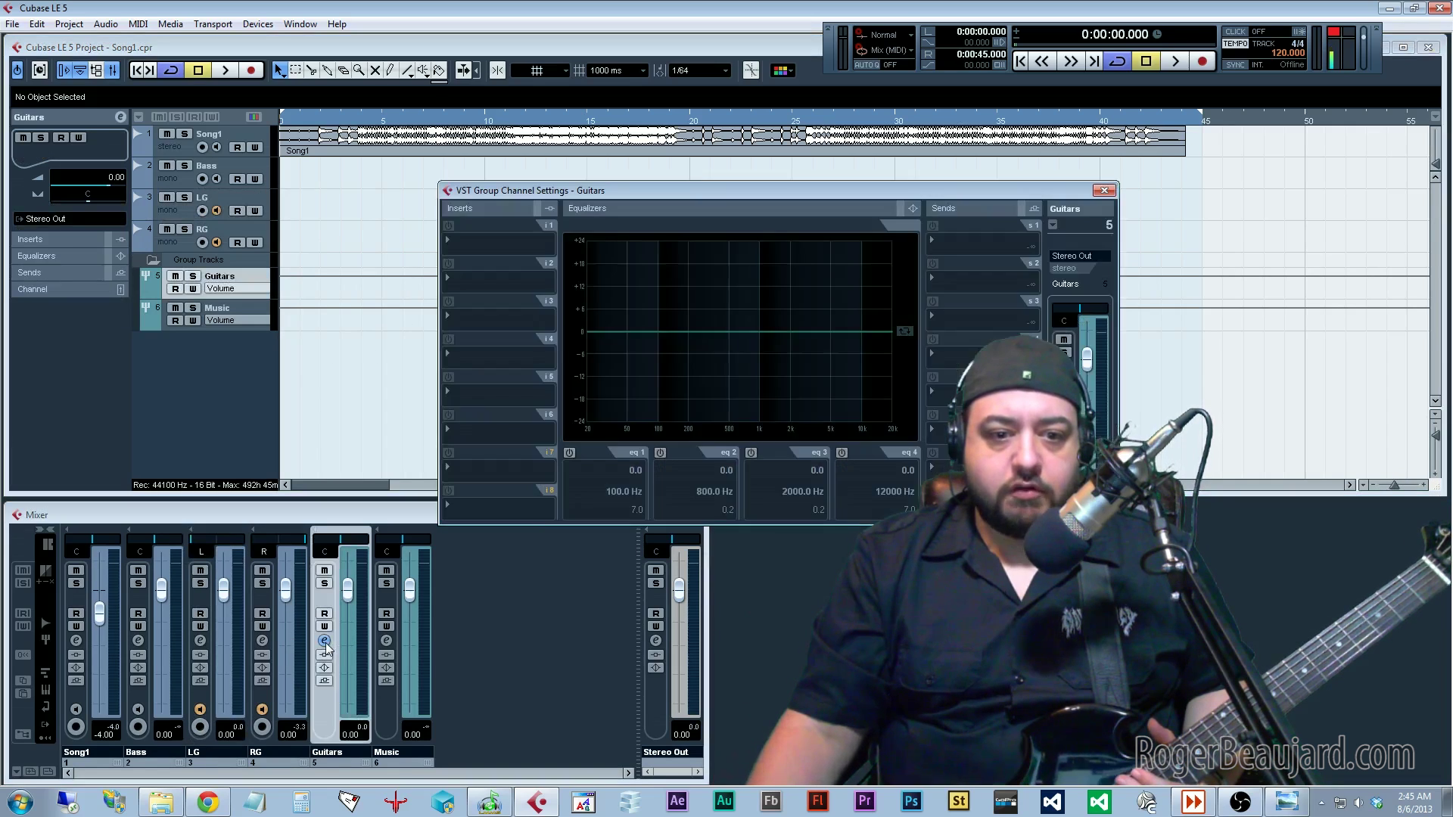
left_click(448, 315)
left_click(447, 315)
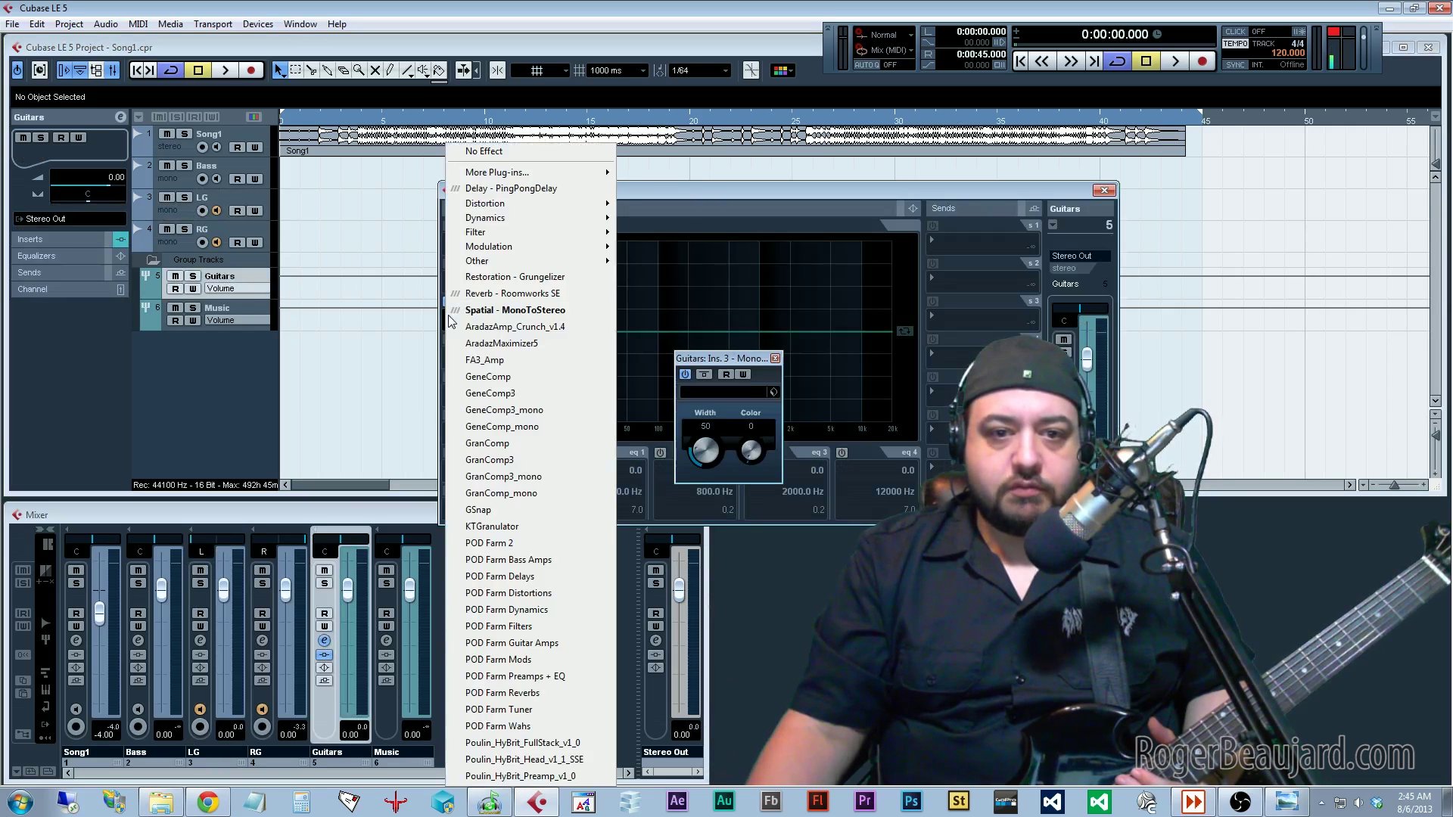
left_click(506, 544)
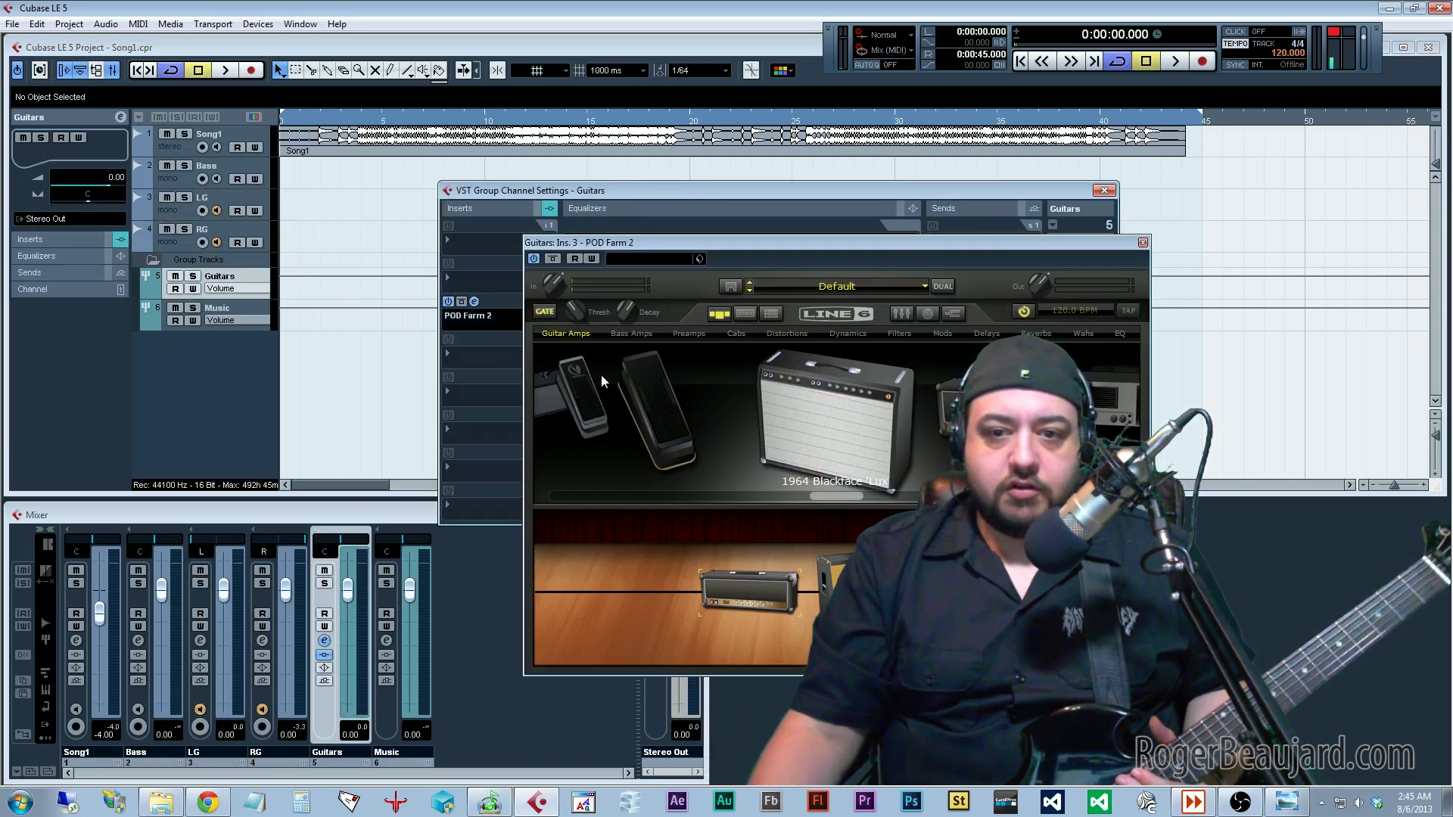
Apply the OneManMetalBand preset to the Guitars group's POD Farm 2 and close the plug-in and channel settings windows.
left_click(924, 286)
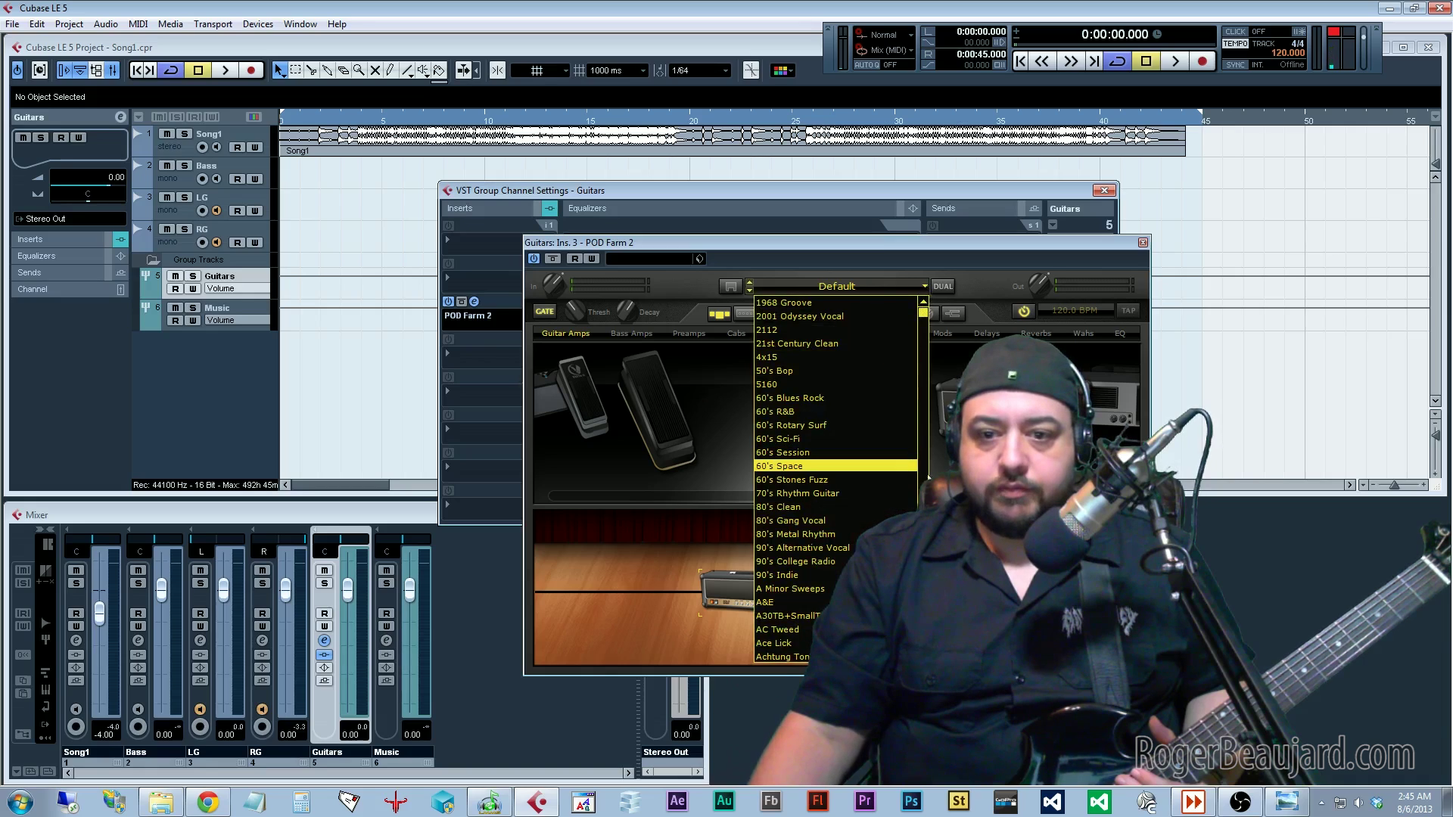
left_click_drag(924, 319, 927, 539)
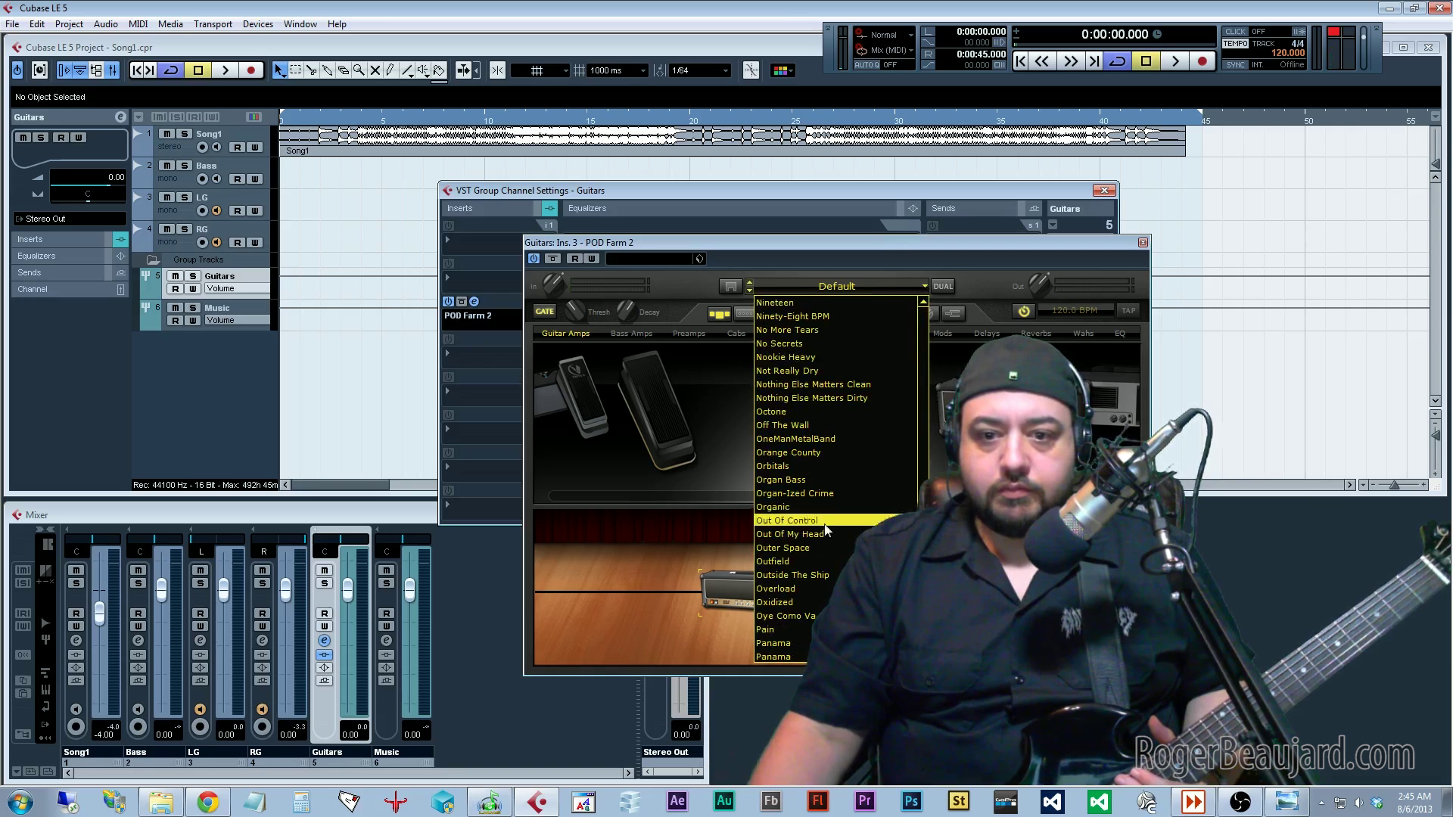
left_click(807, 439)
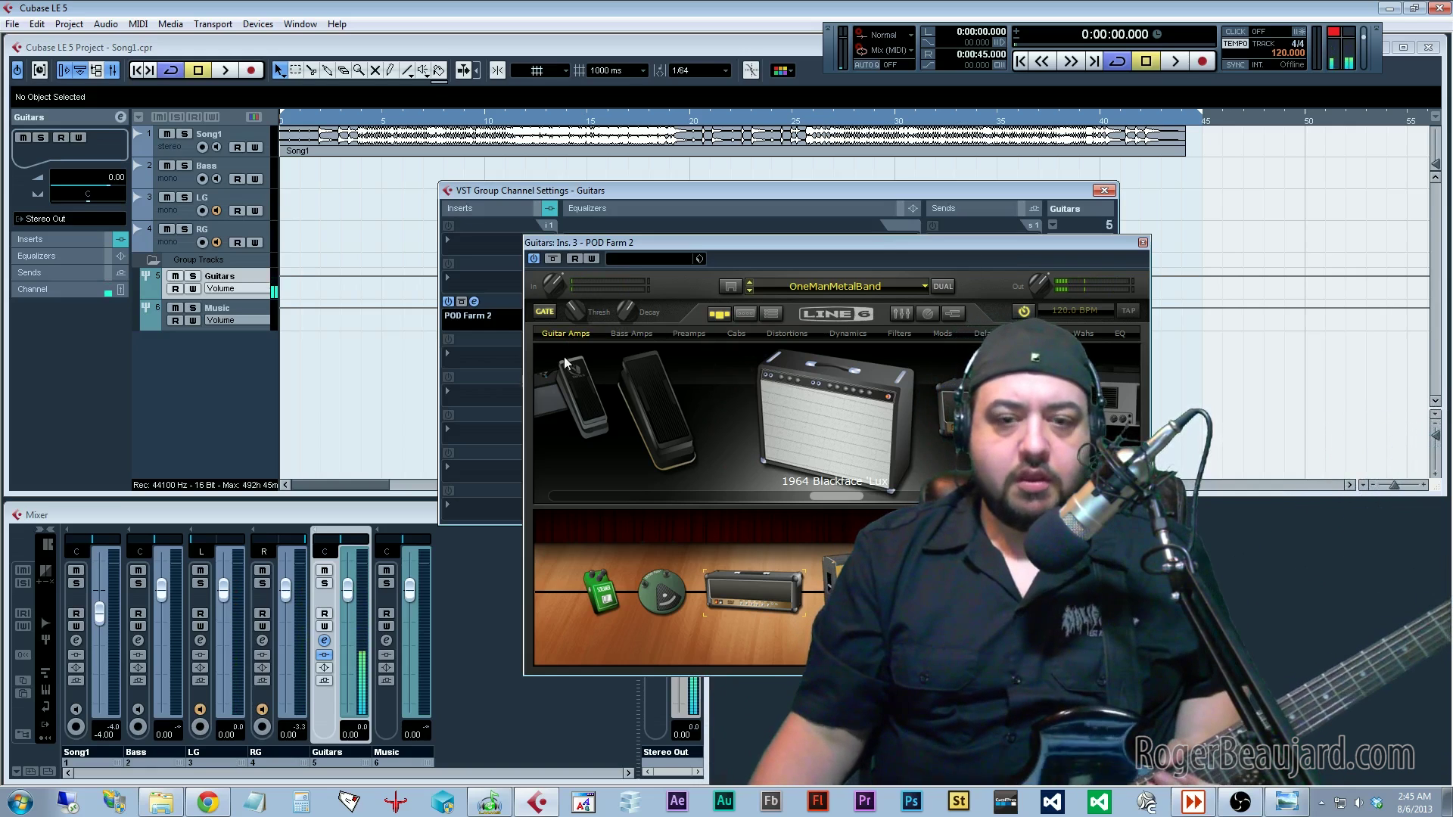
mouse_move(573, 310)
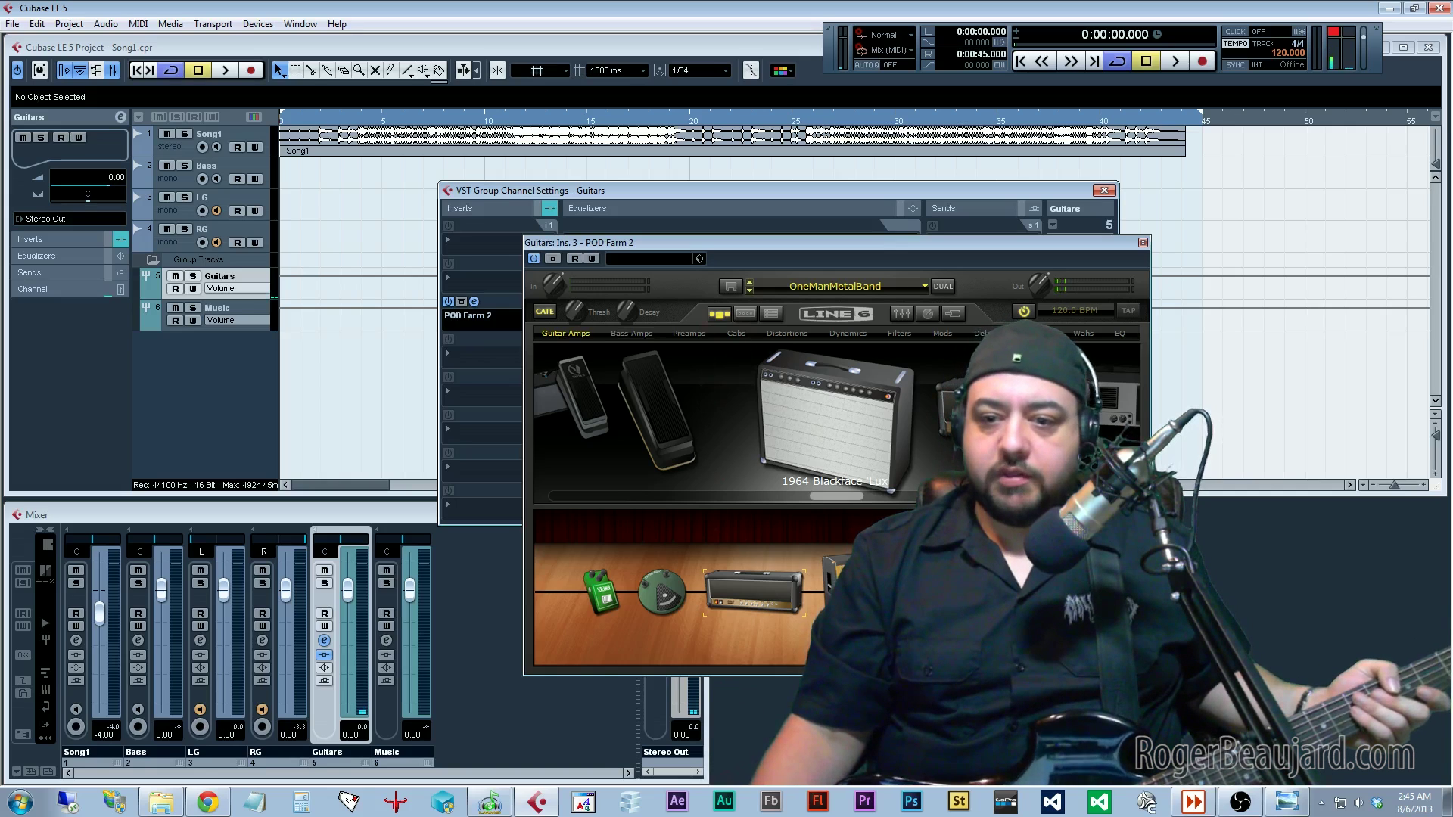
left_click(1143, 243)
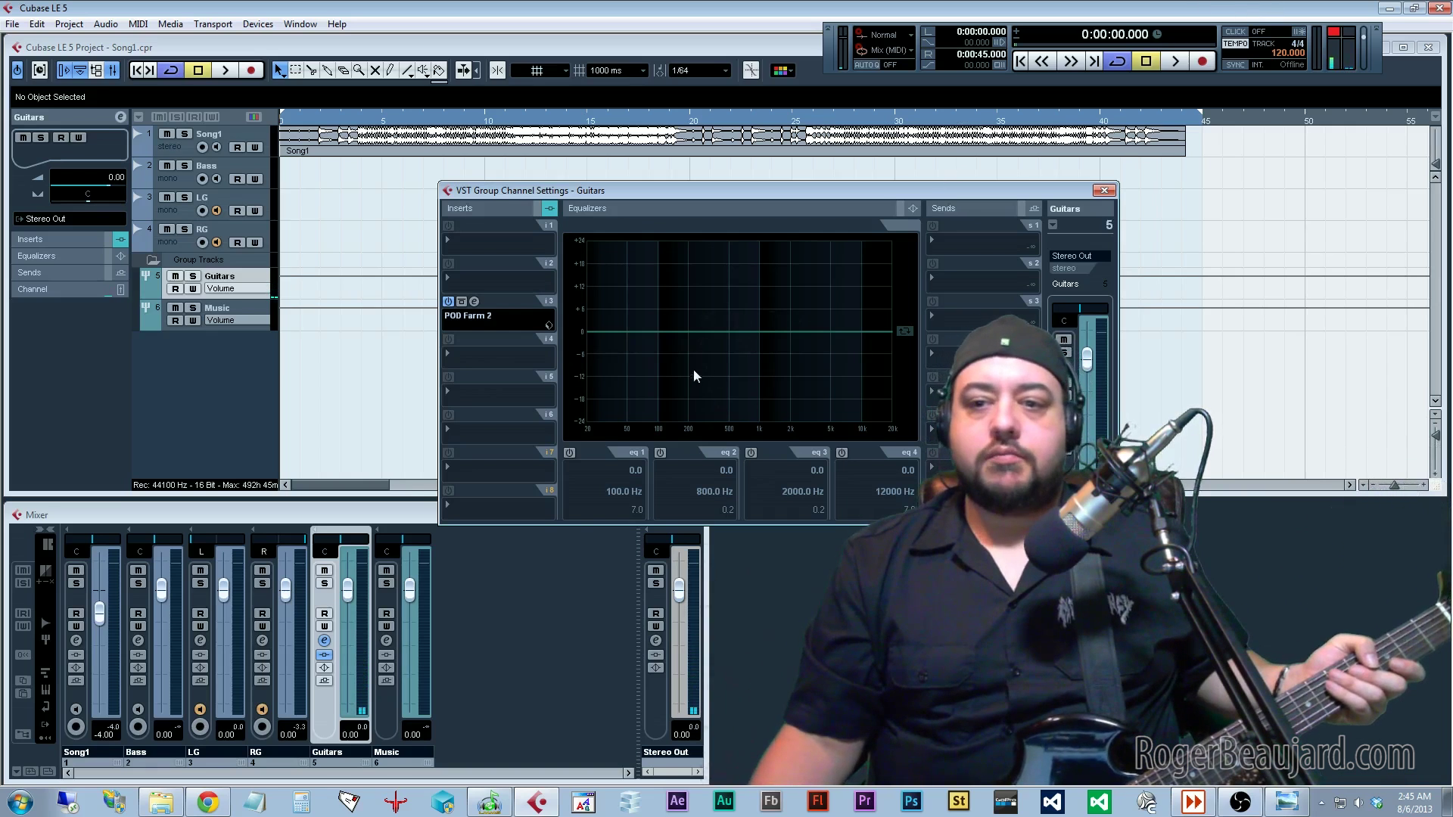
left_click(1104, 191)
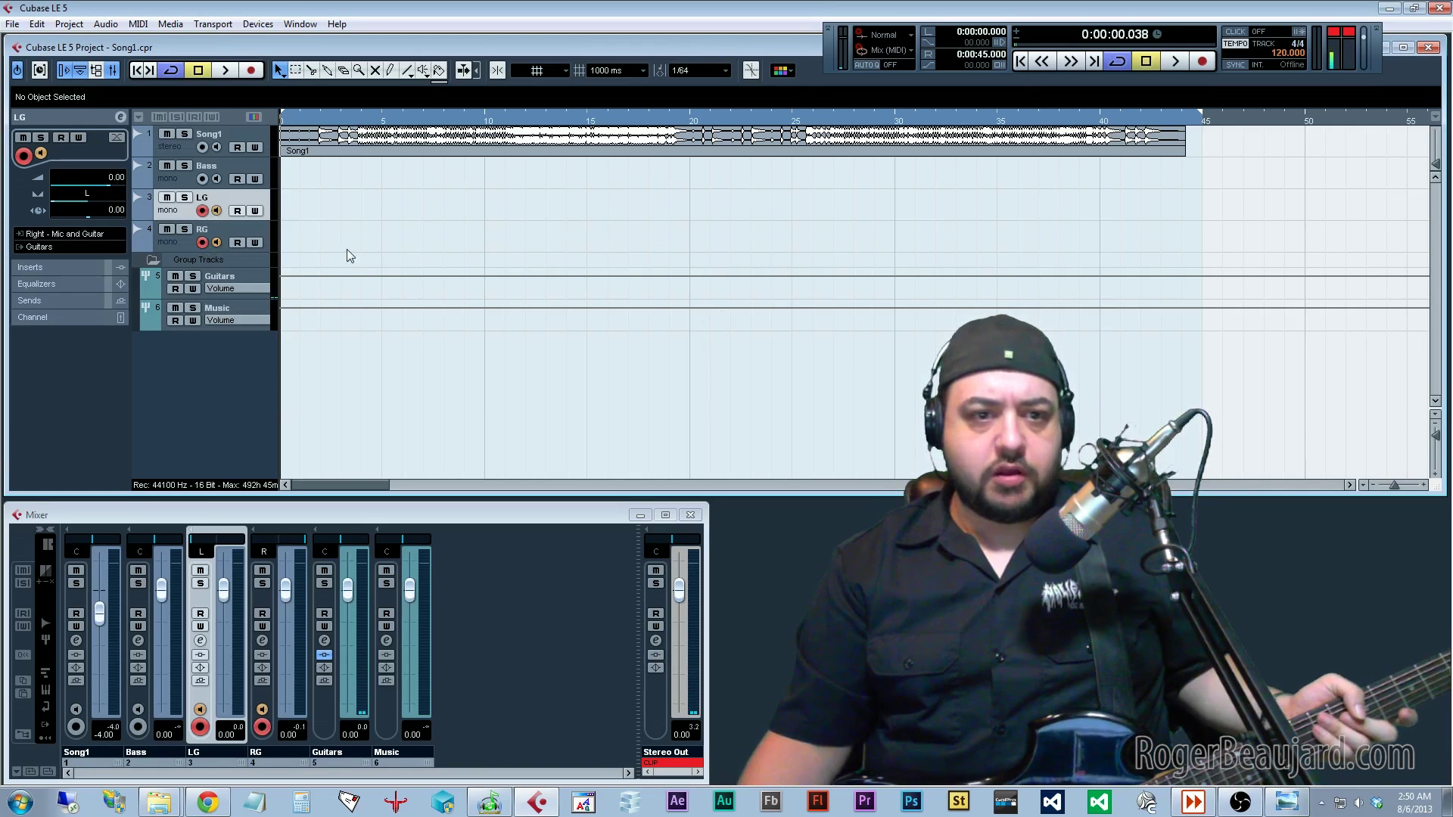
Record a guitar take of about 44.65 seconds on the LG and RG tracks together from the project start.
left_click(1202, 63)
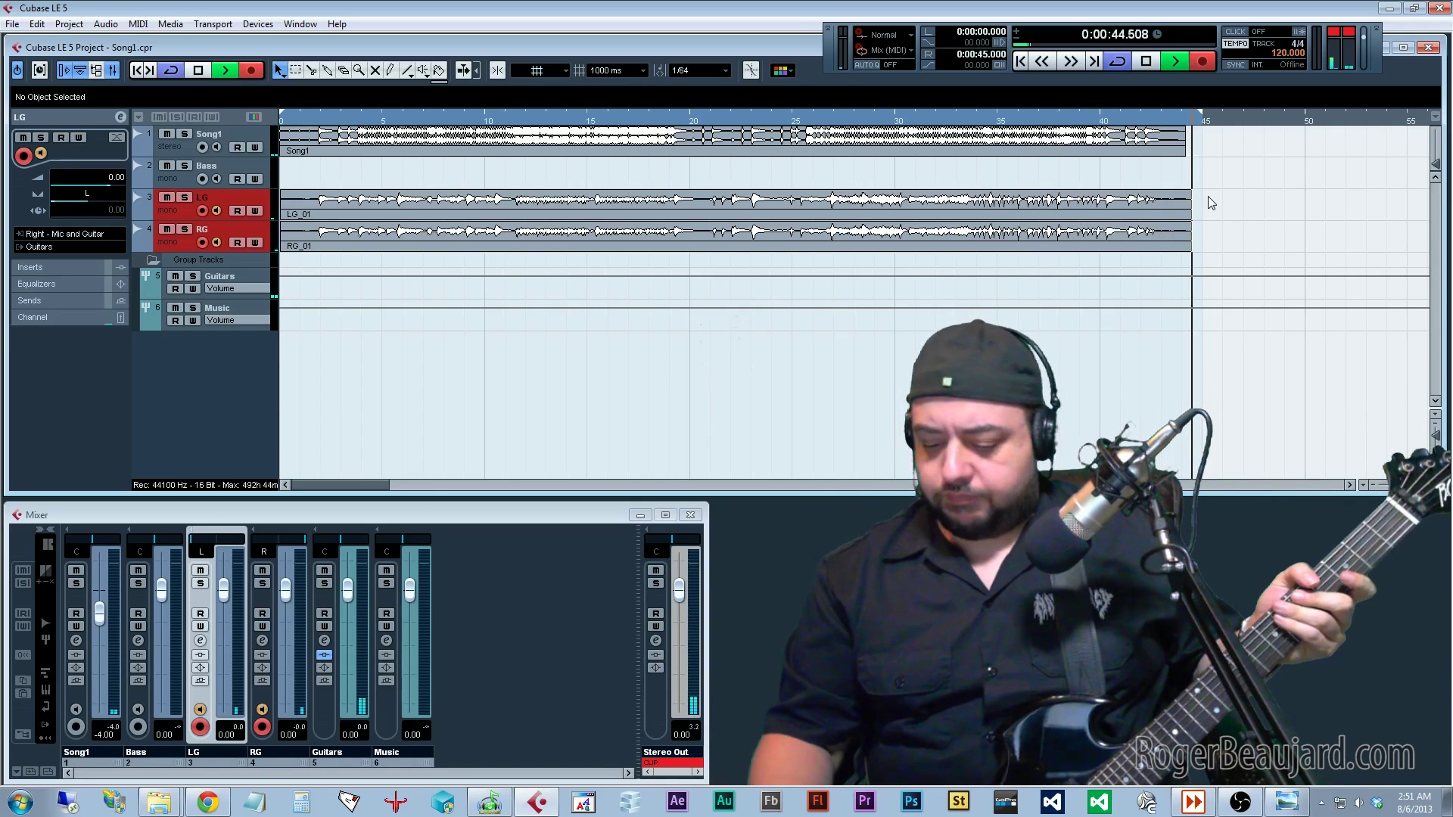
key("space")
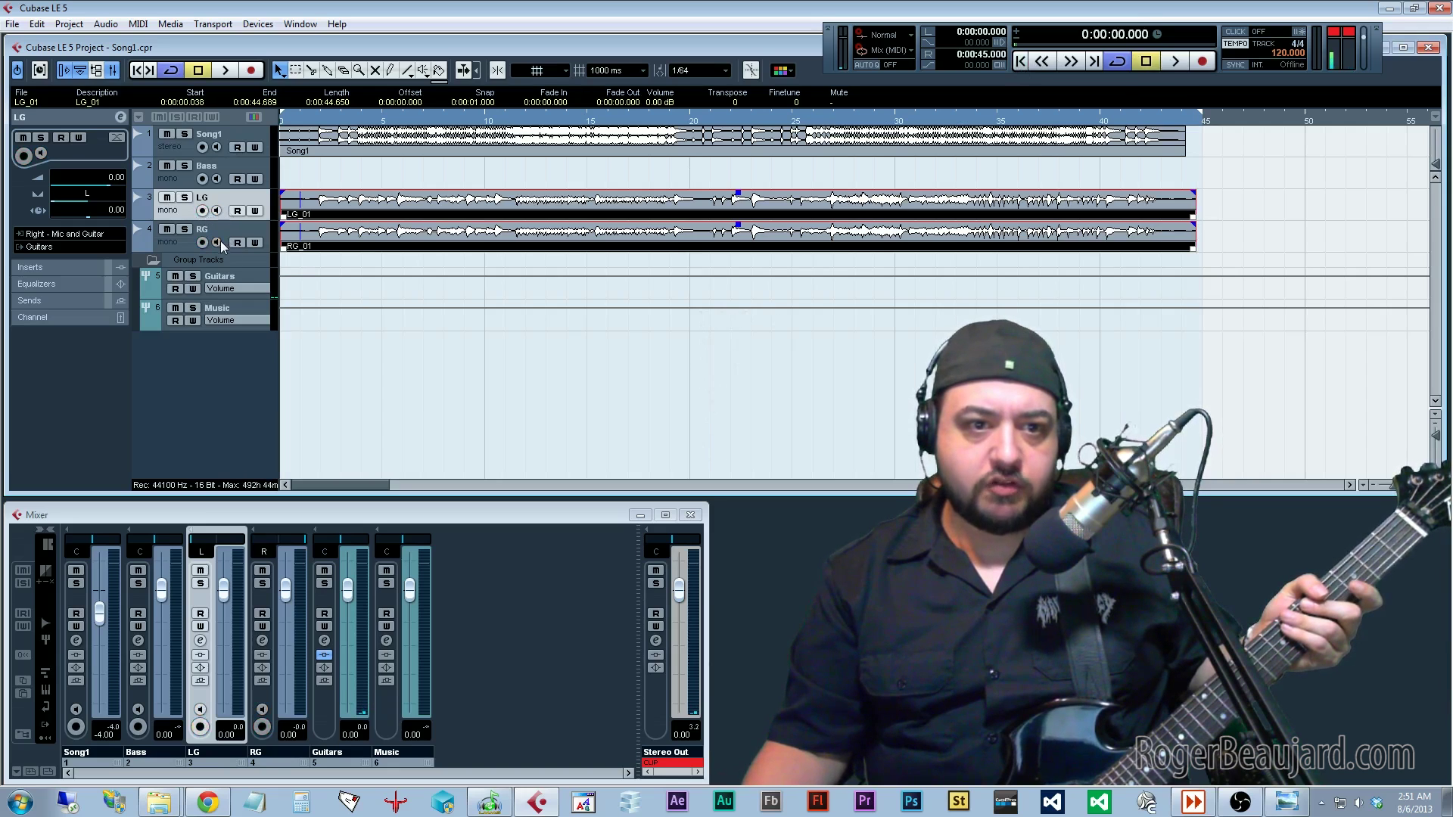
Play back the recorded guitars and deactivate the POD Farm 2 insert on the Guitars group, moving its settings window clear of the tracks.
left_click(1177, 63)
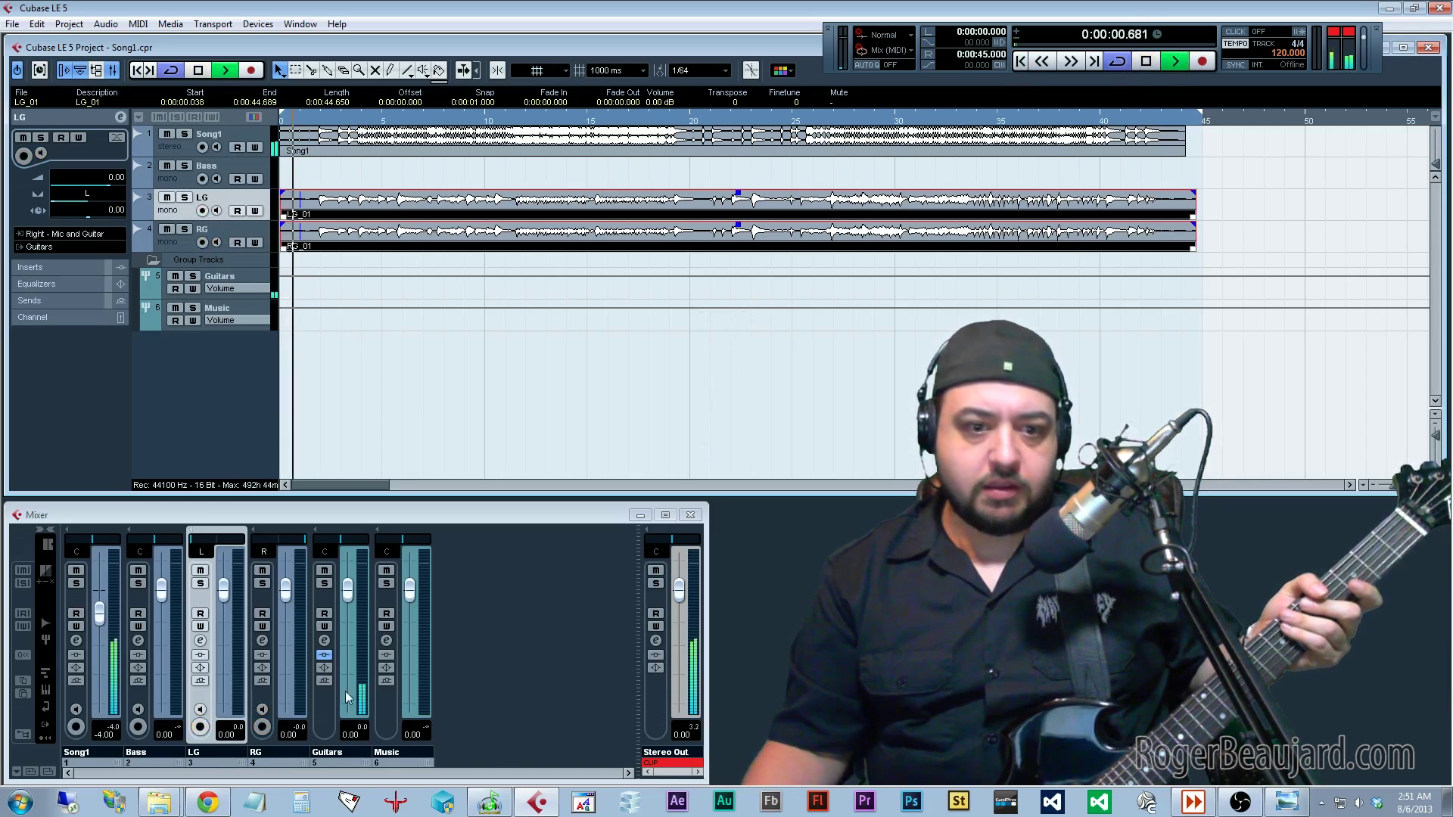
left_click(324, 641)
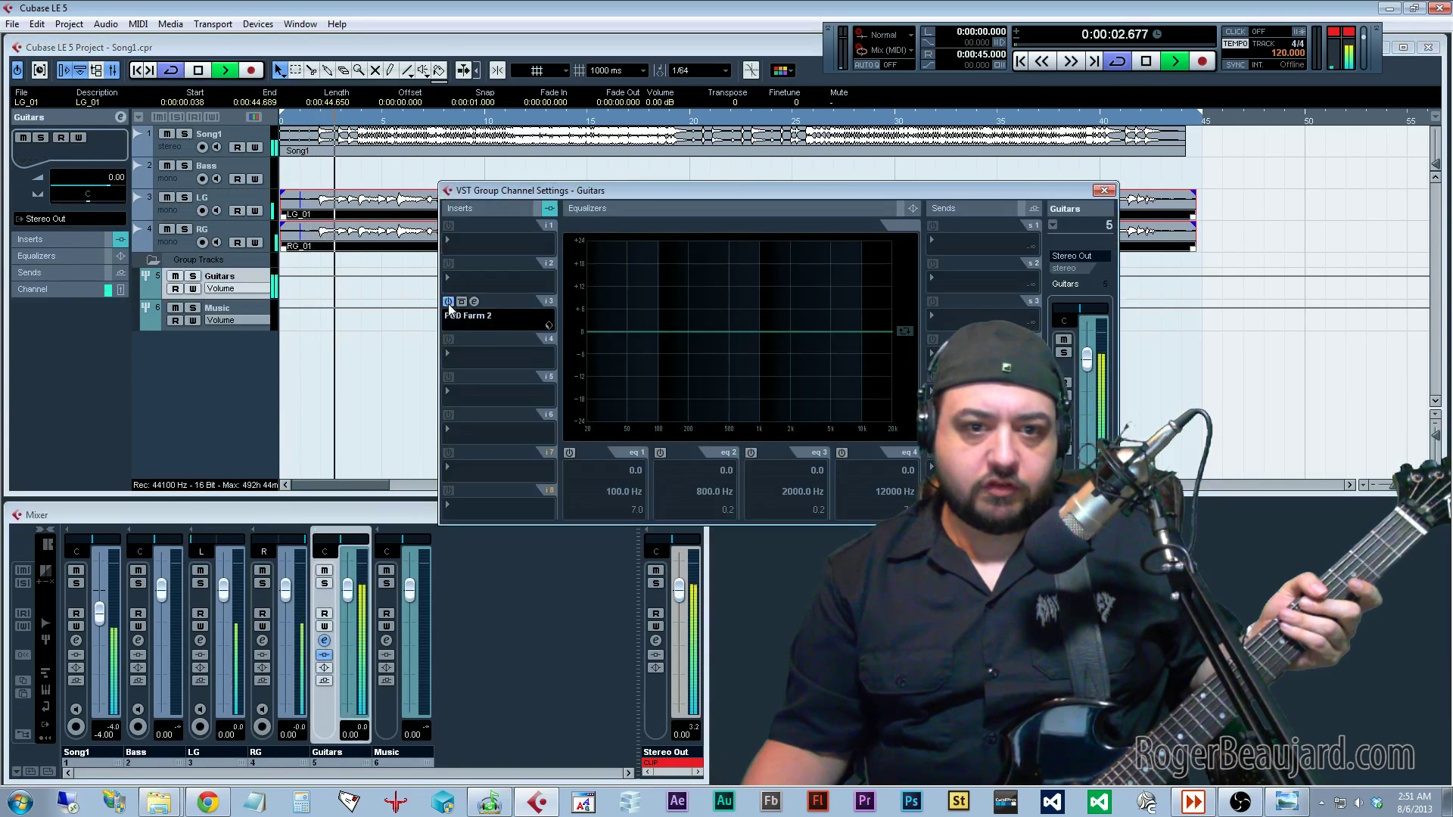
left_click(448, 301)
left_click_drag(641, 191, 631, 276)
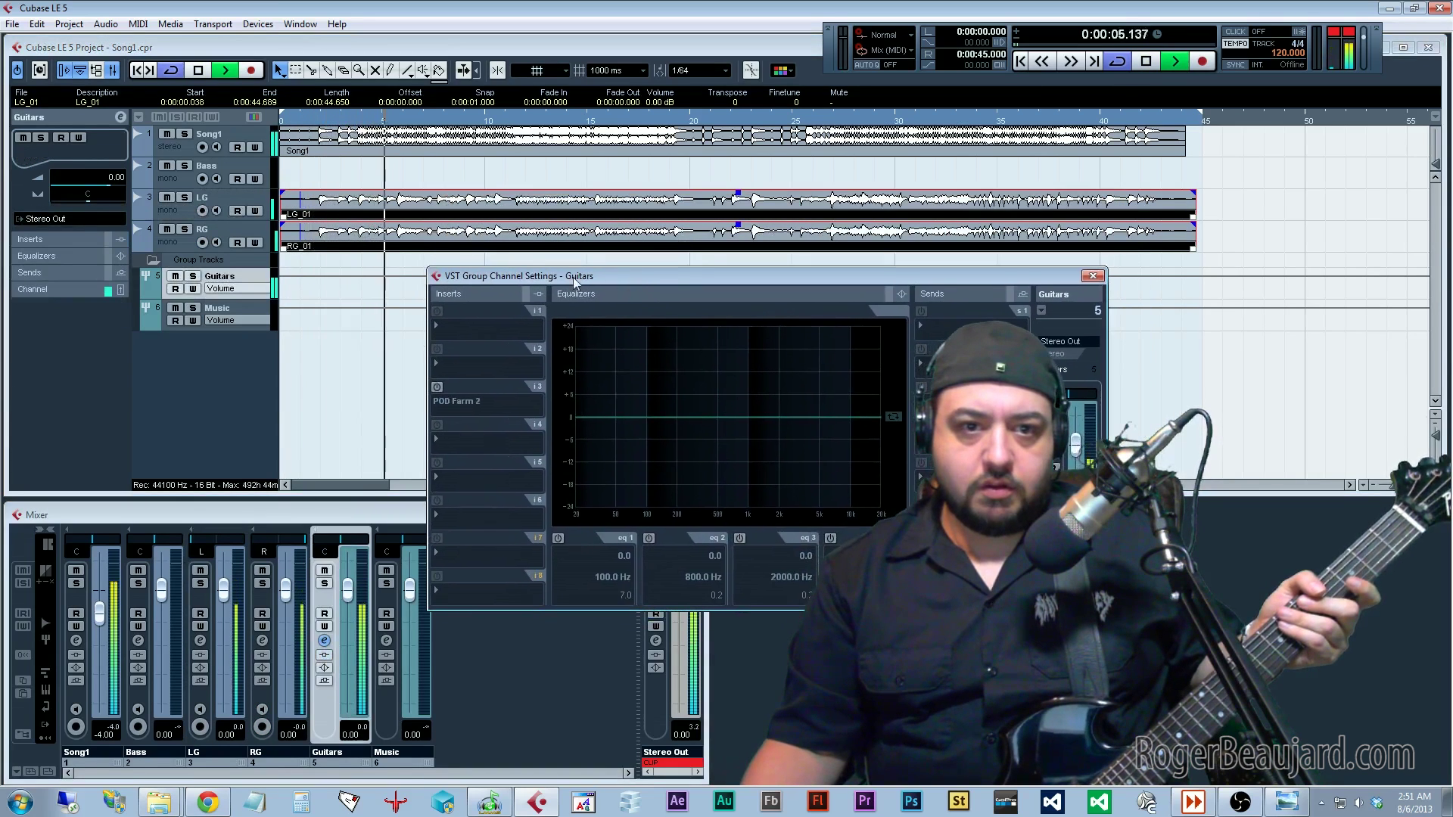
Reactivate the POD Farm 2 insert on the Guitars group during playback, and open its editor, clear of the recorded guitar tracks.
left_click(437, 387)
left_click(464, 387)
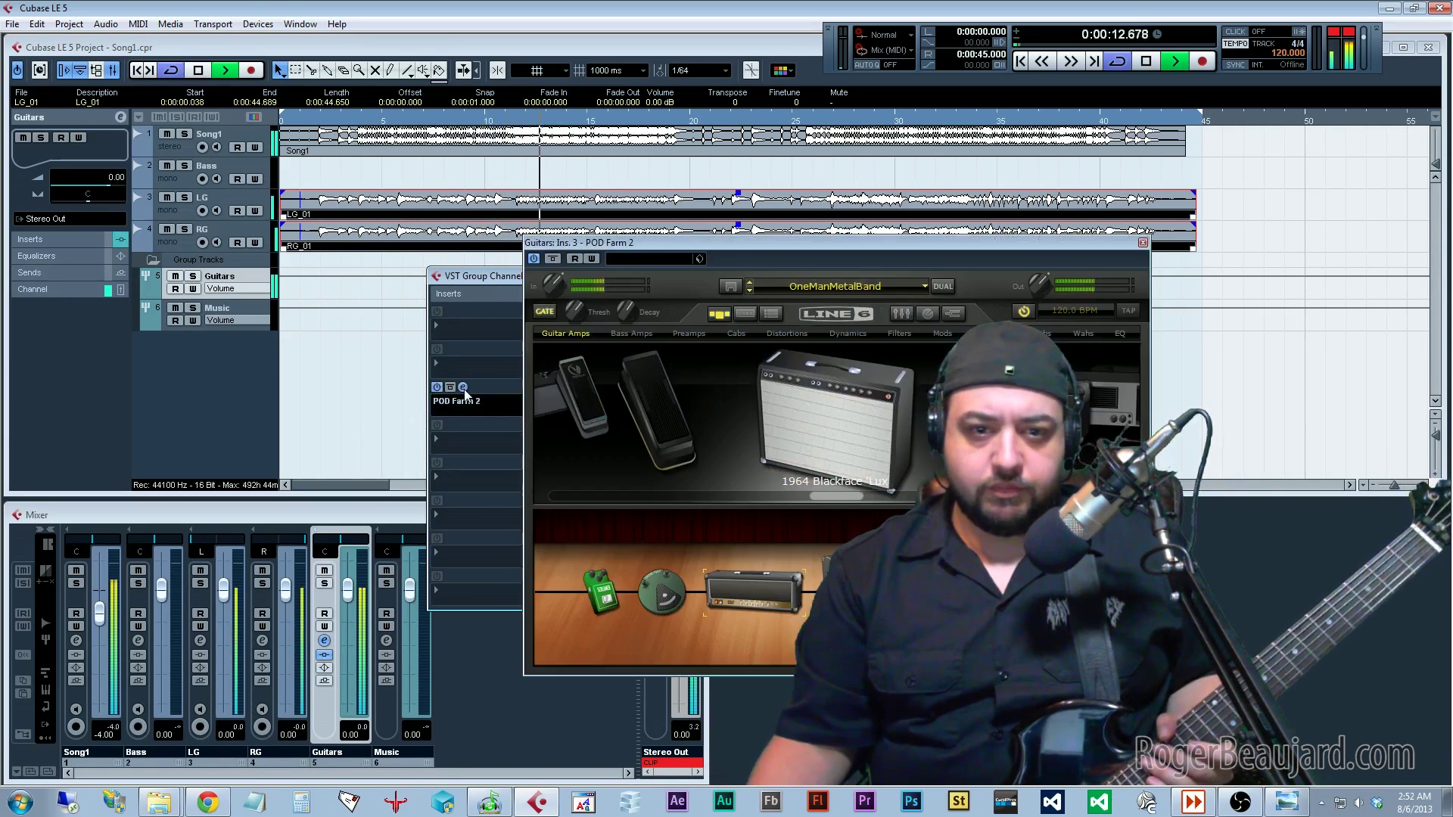
left_click_drag(807, 249, 774, 272)
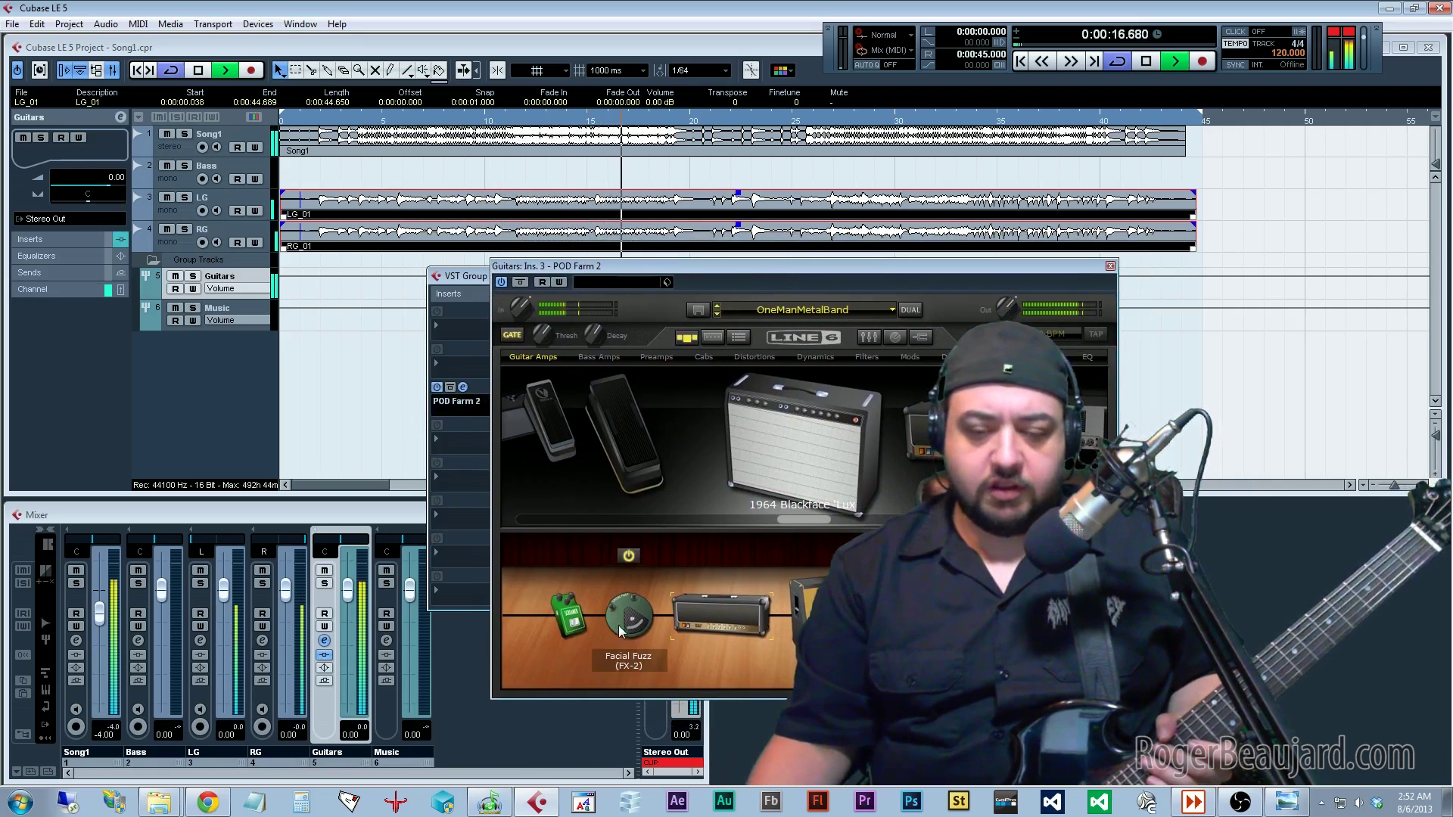
Adjust the middle and treble of the Brit J-800 amp in POD Farm 2, and close the plug-in editor.
left_click(704, 616)
left_click_drag(761, 471, 759, 458)
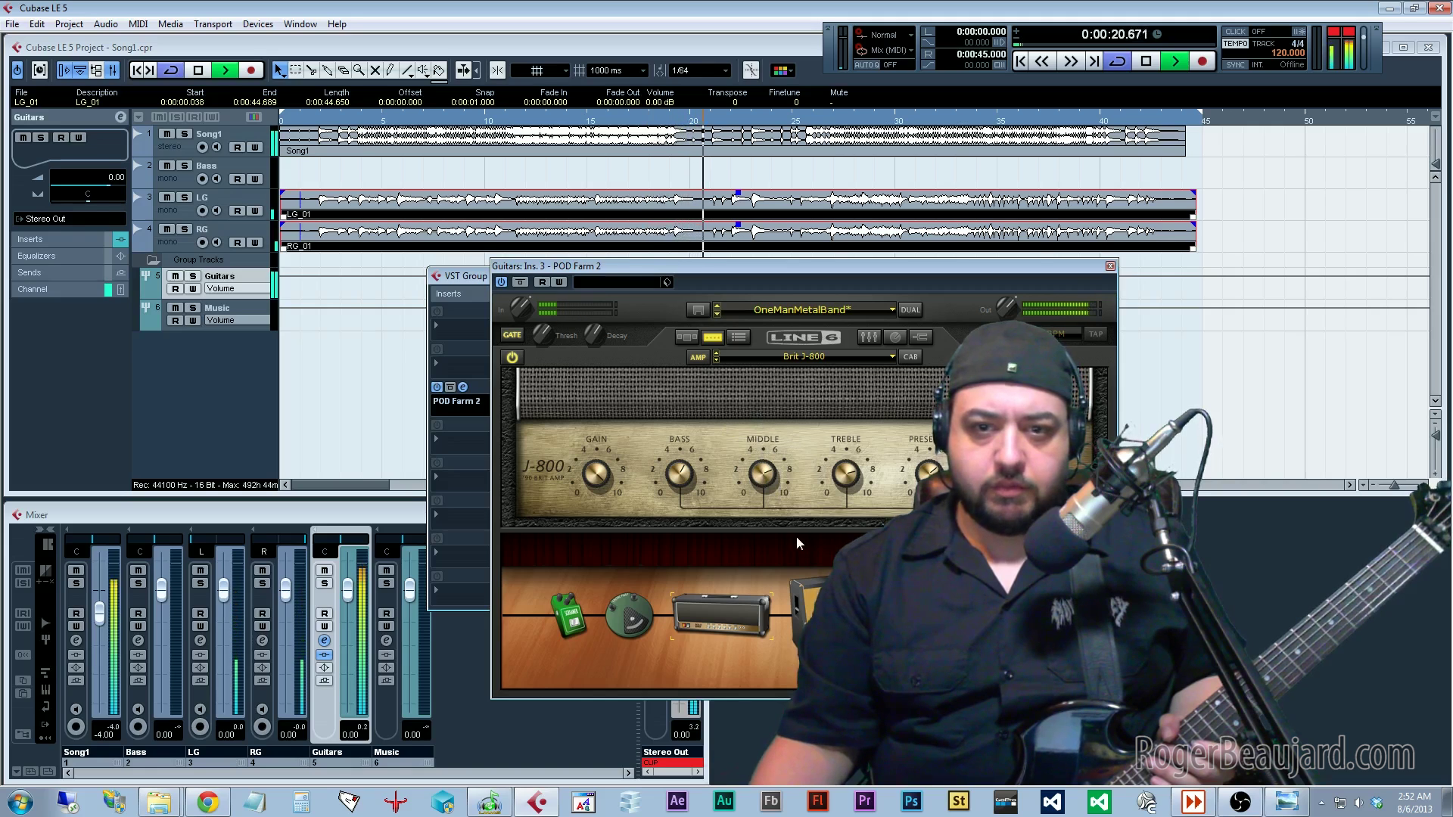
left_click_drag(847, 474, 848, 509)
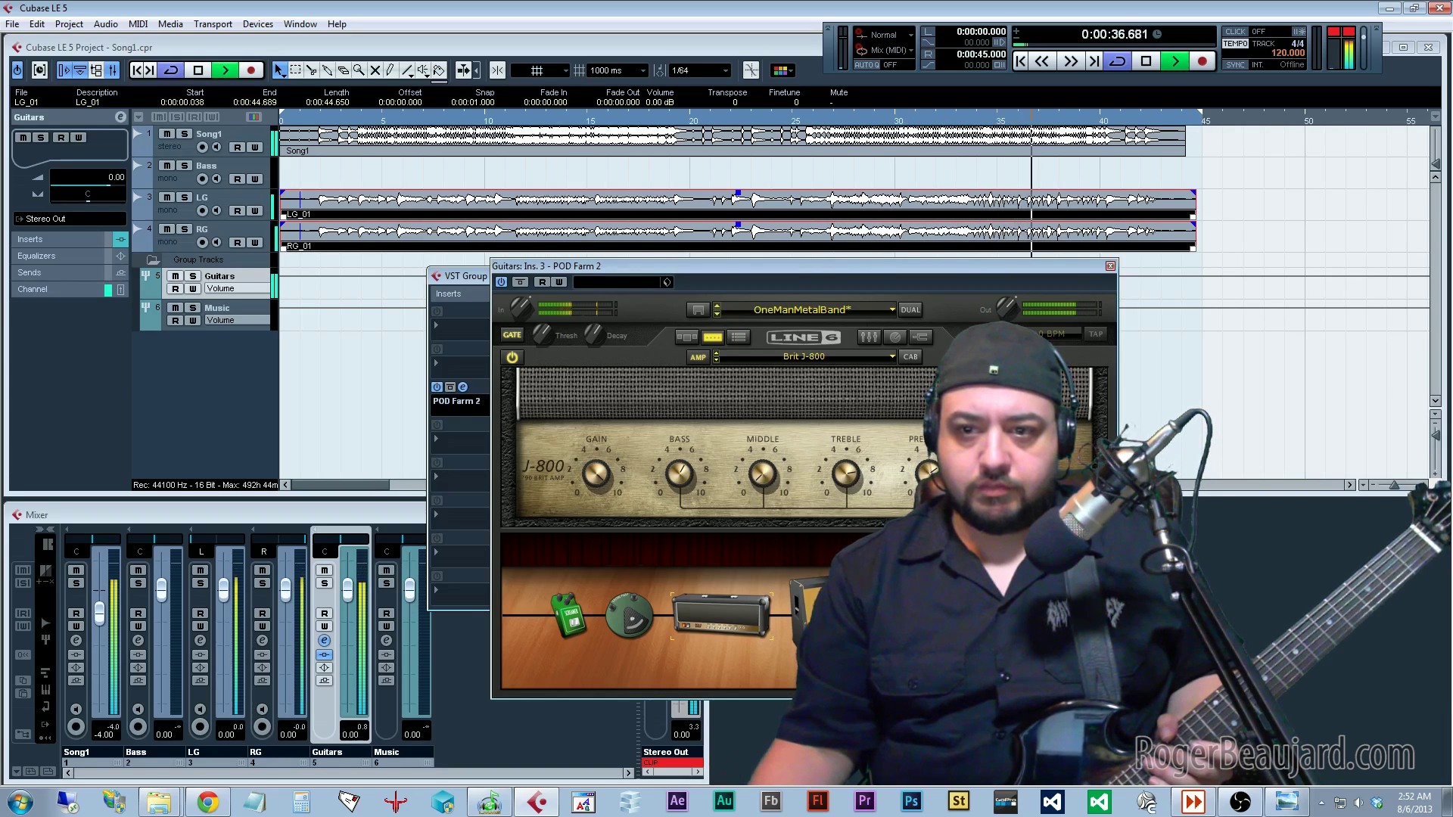
left_click(1110, 266)
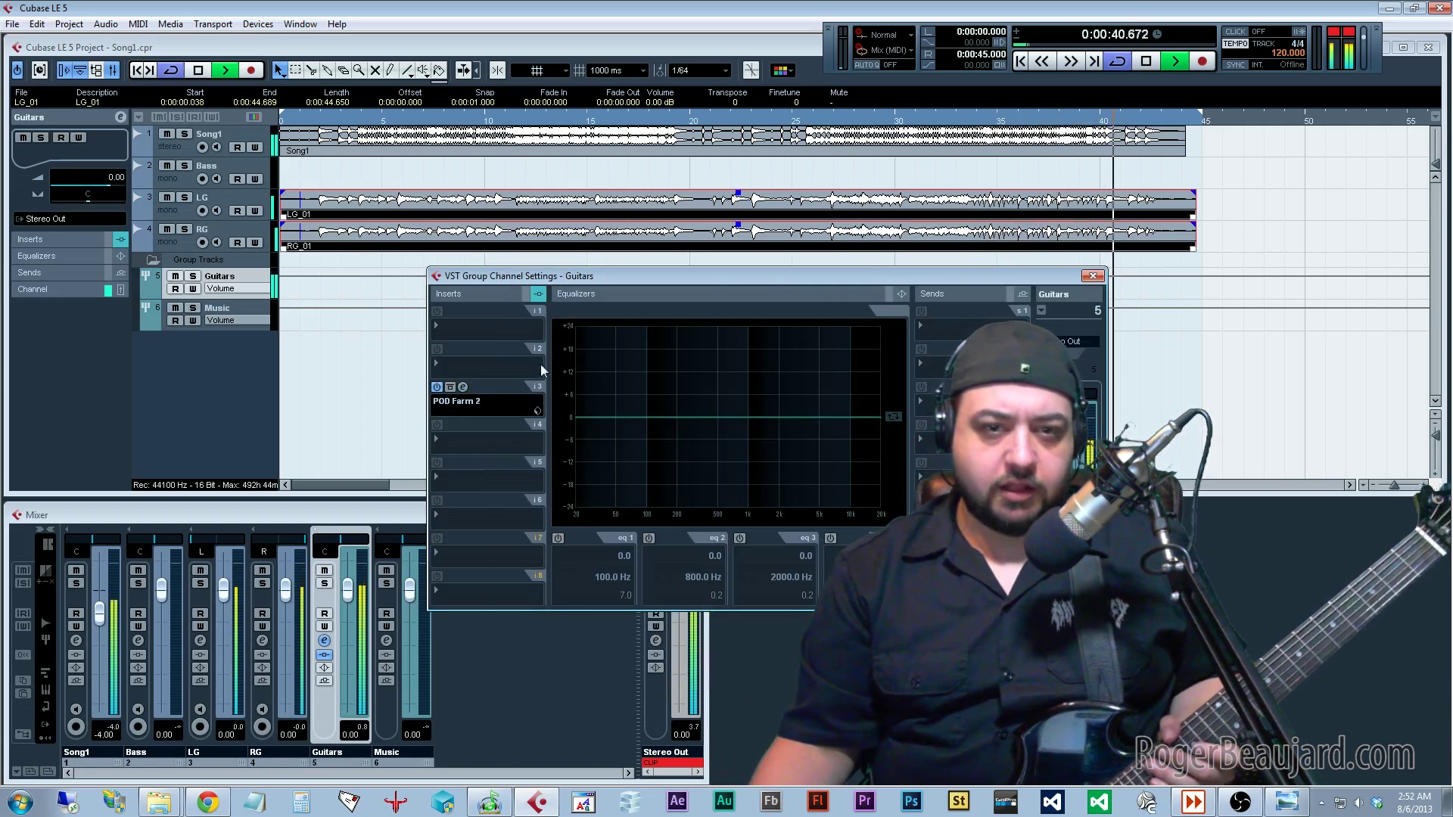
Stop playback, close the Guitars channel settings, return to the project start and delete the recorded takes on the LG and RG tracks.
left_click(1146, 62)
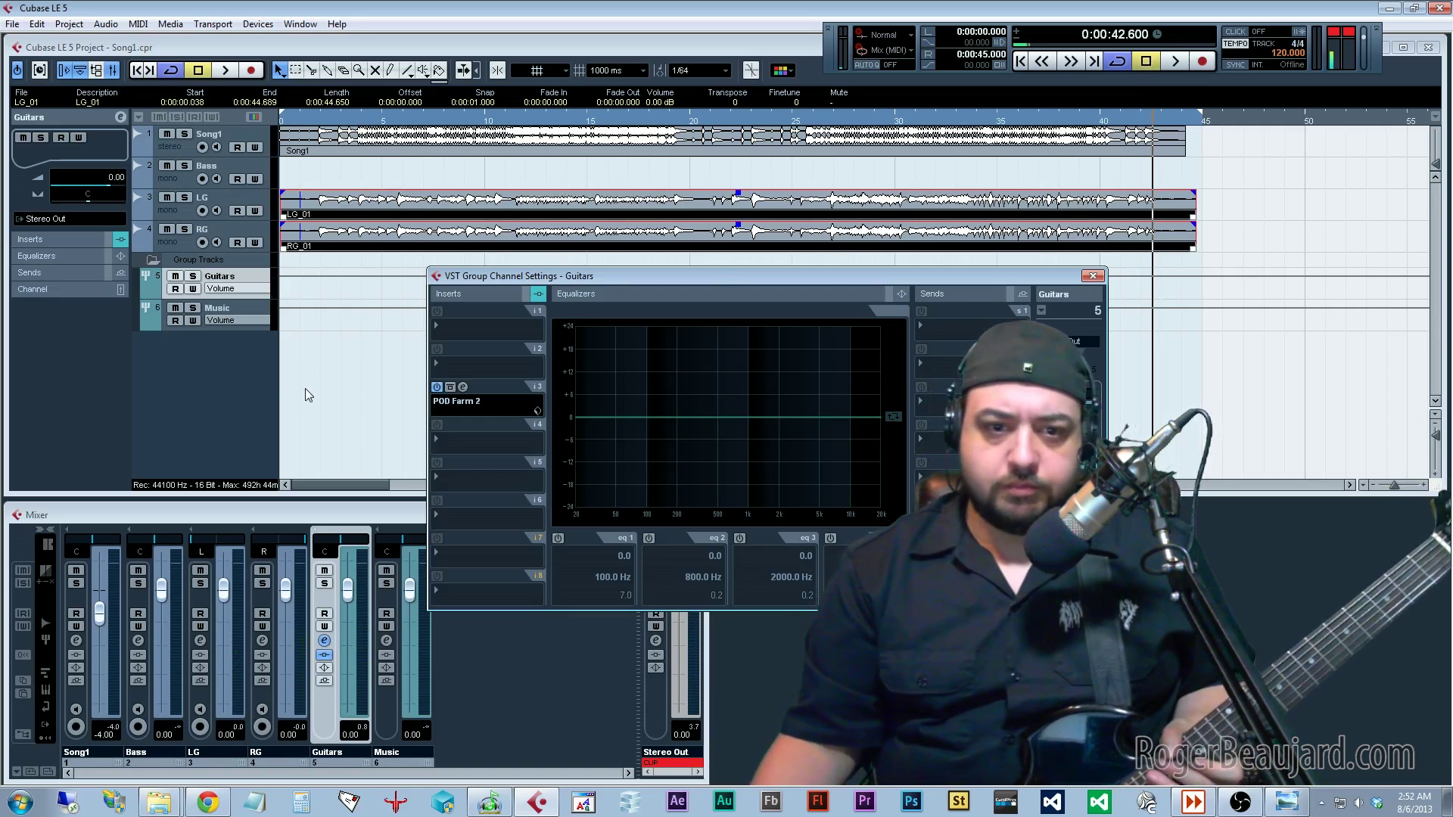
left_click(1092, 276)
left_click(1023, 62)
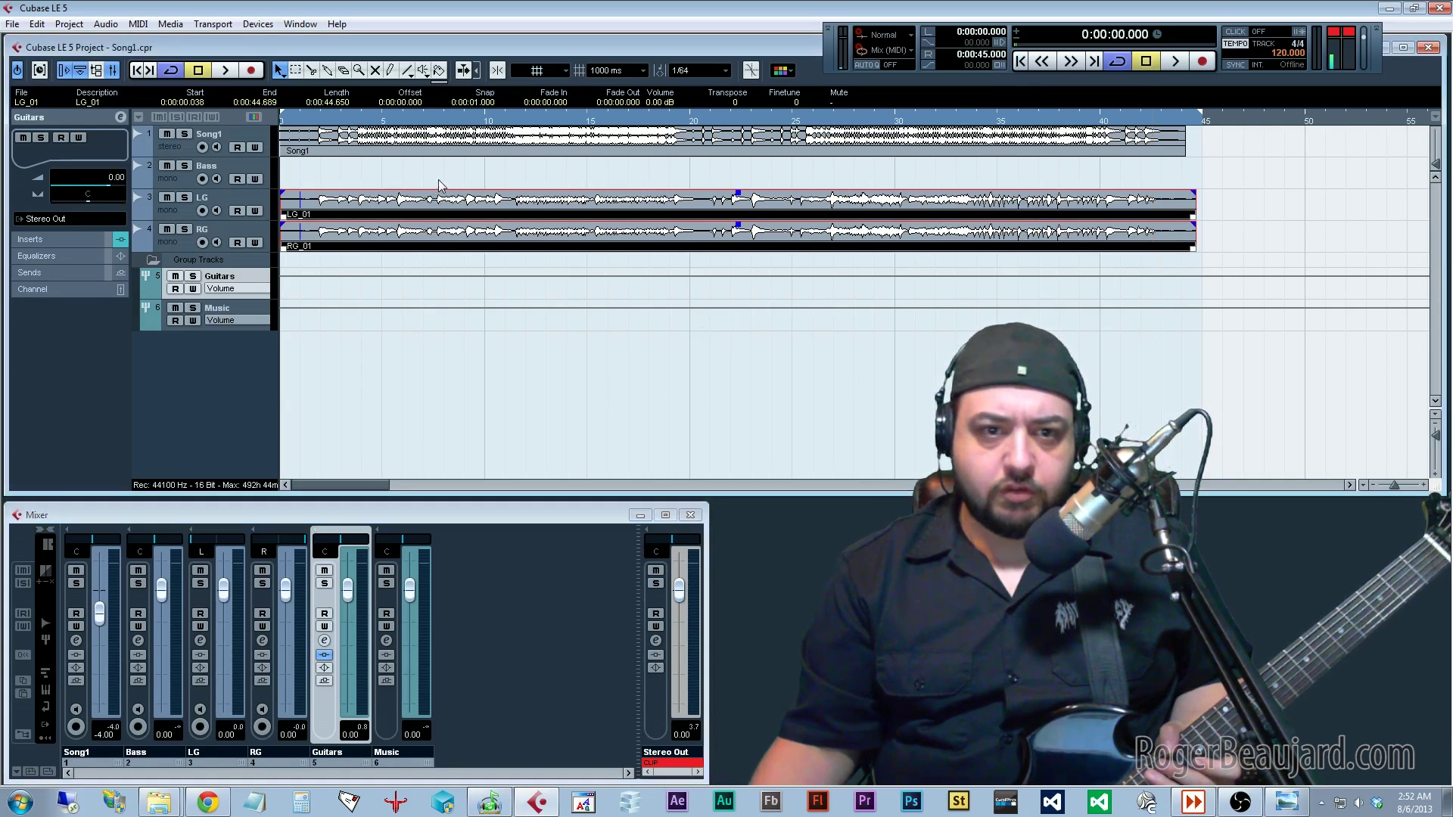
key("Delete")
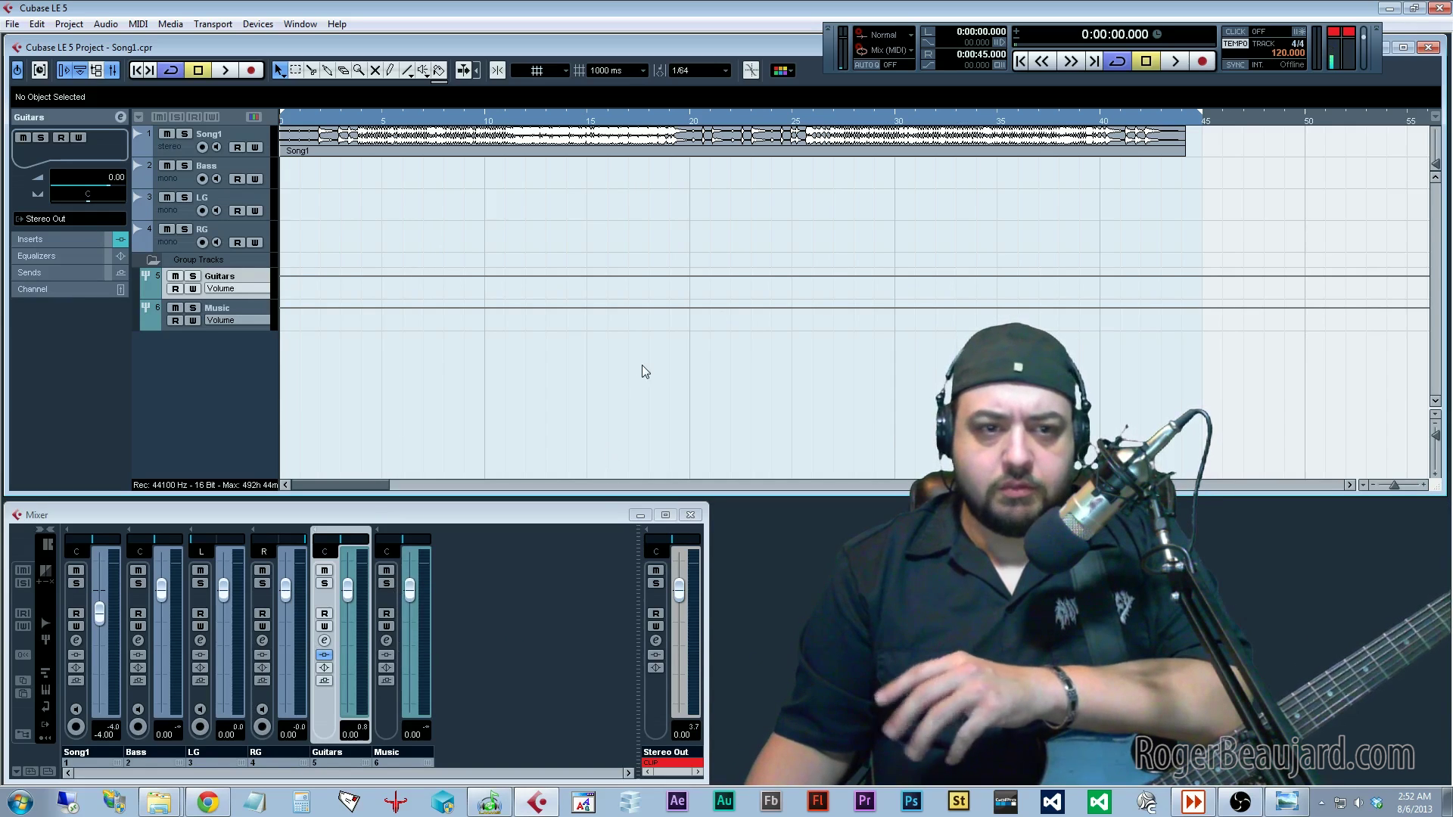
Rename the Song1 audio track as Drums.
left_click(212, 139)
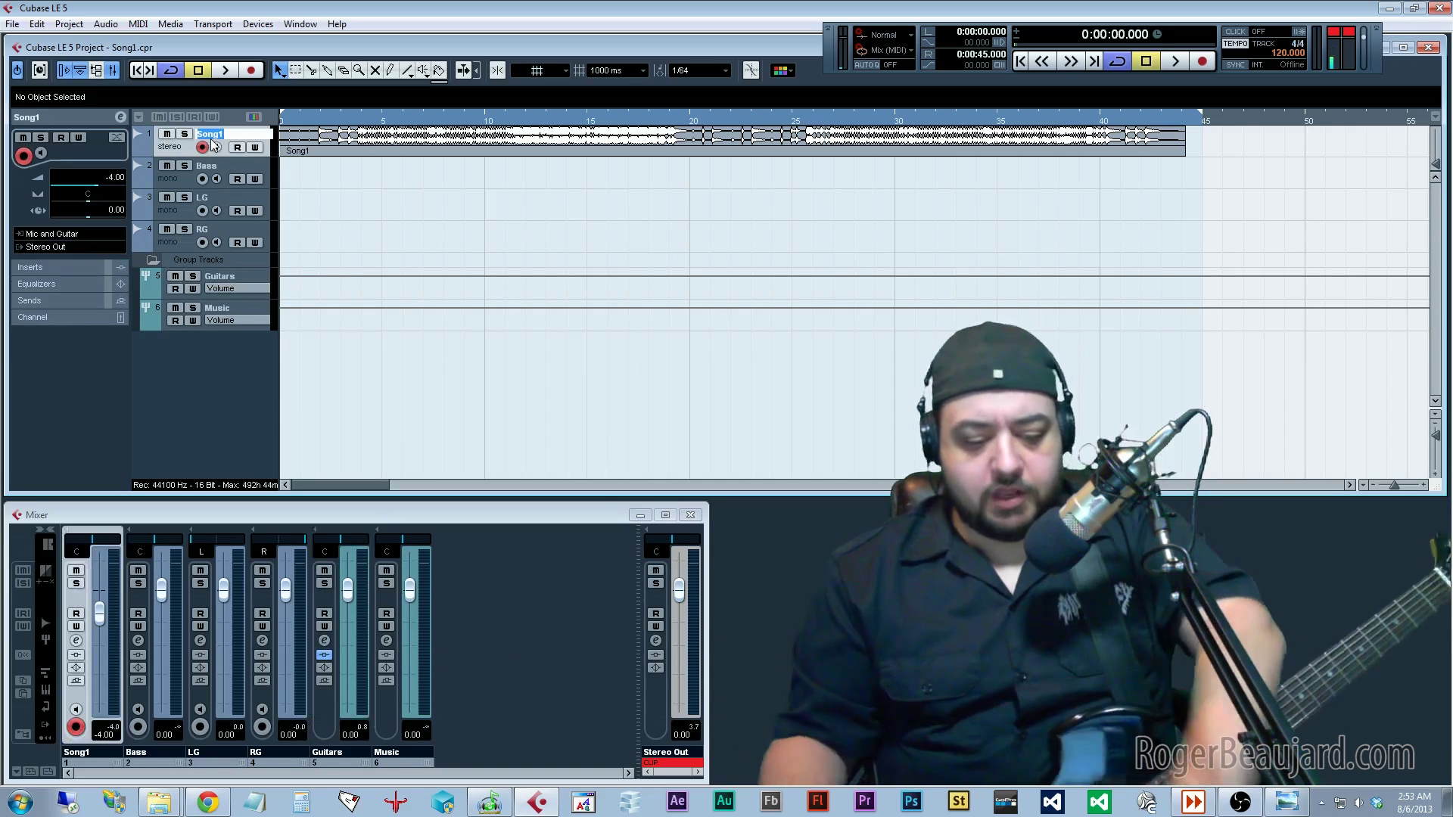
double_click(212, 140)
type("Drums")
key("Return")
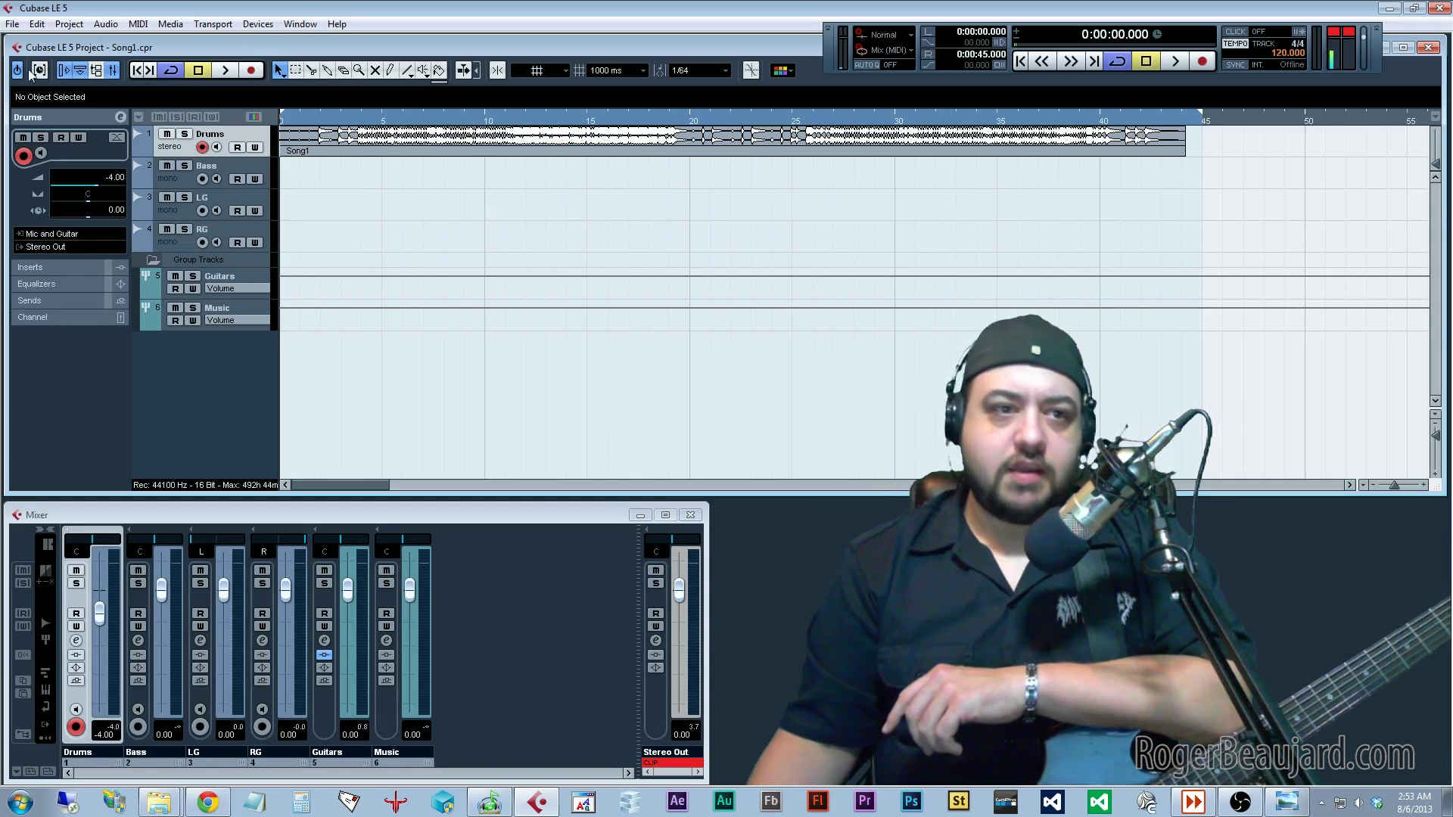
Save the project and disarm recording on the Drums track.
left_click(13, 24)
left_click(50, 97)
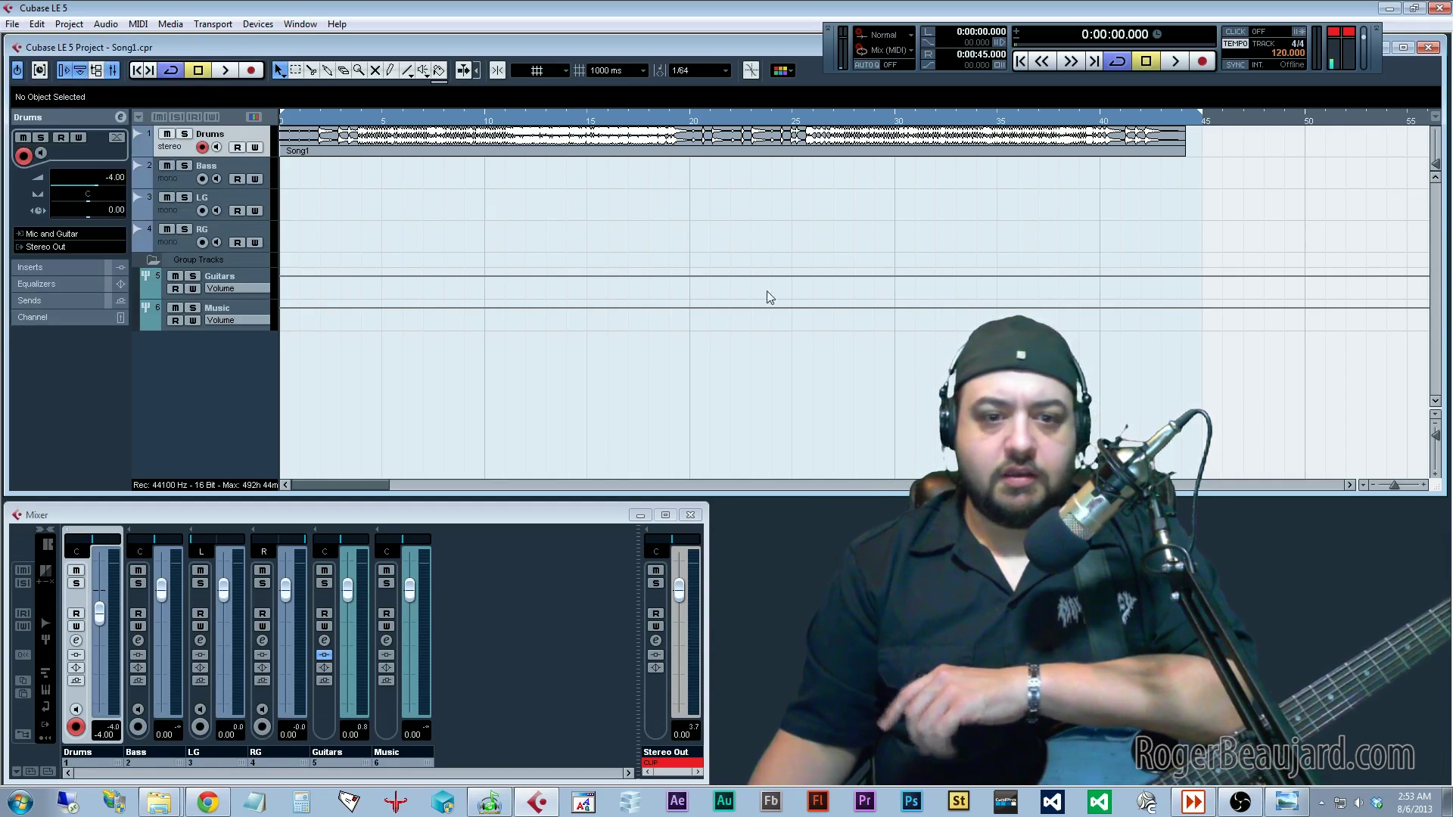
left_click(202, 147)
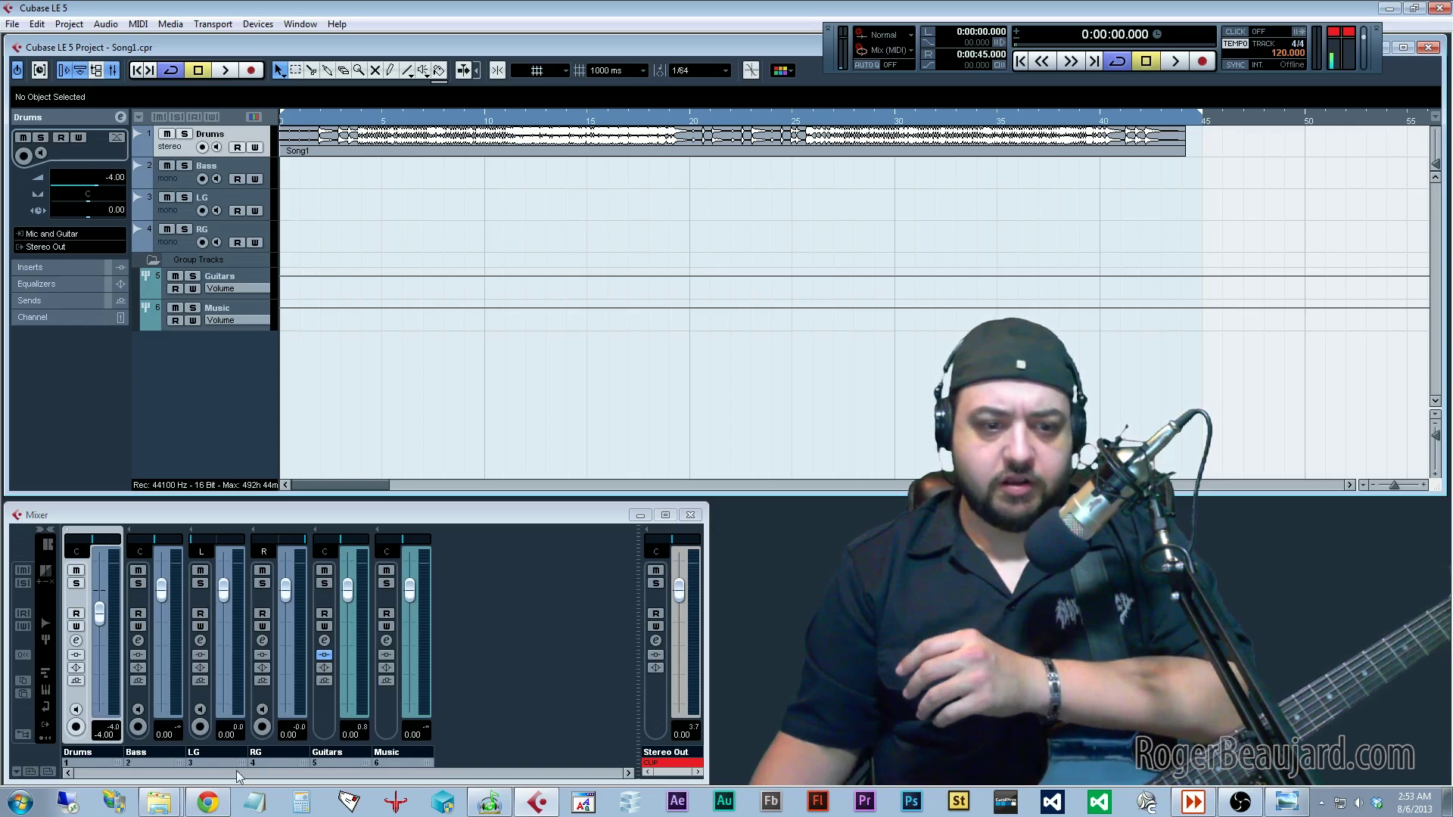
Switch to Chrome and look through the open Line 6, Steinberg, YouTube and SoundCloud pages and the One Man Metal Band Part 2 article.
left_click(207, 802)
left_click(363, 9)
left_click(511, 9)
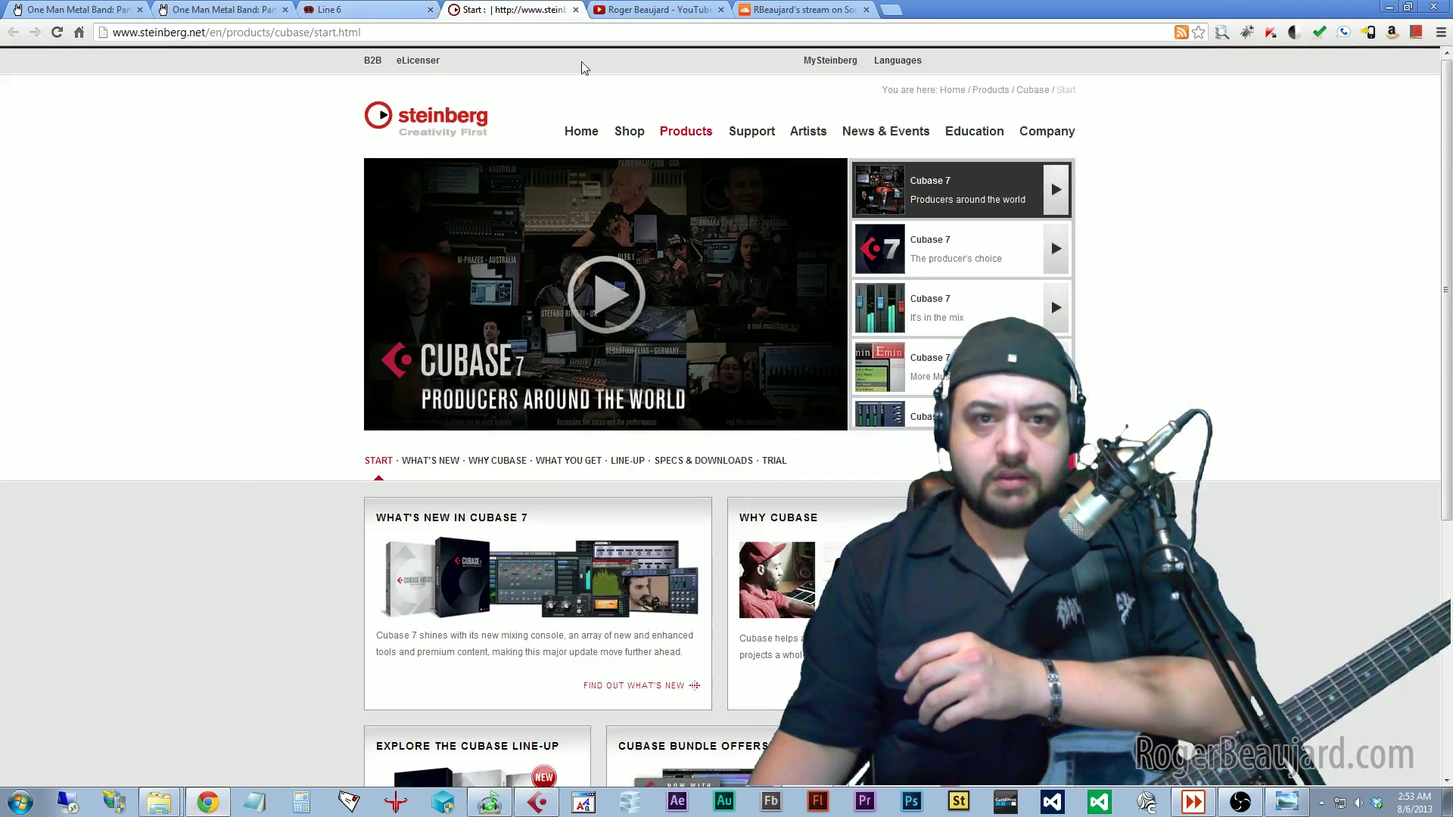
left_click(652, 10)
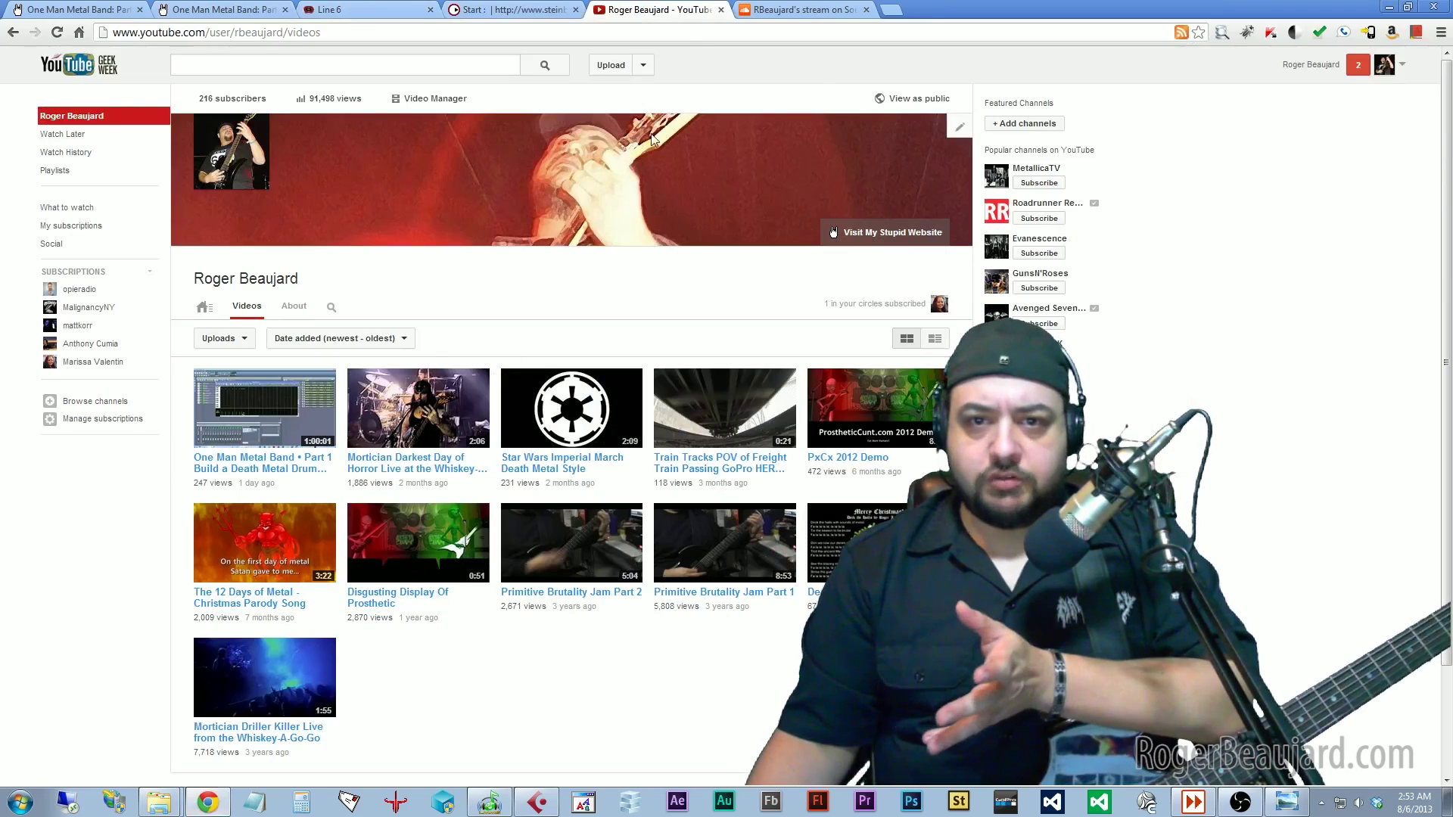
left_click(820, 9)
left_click(114, 9)
left_click(224, 7)
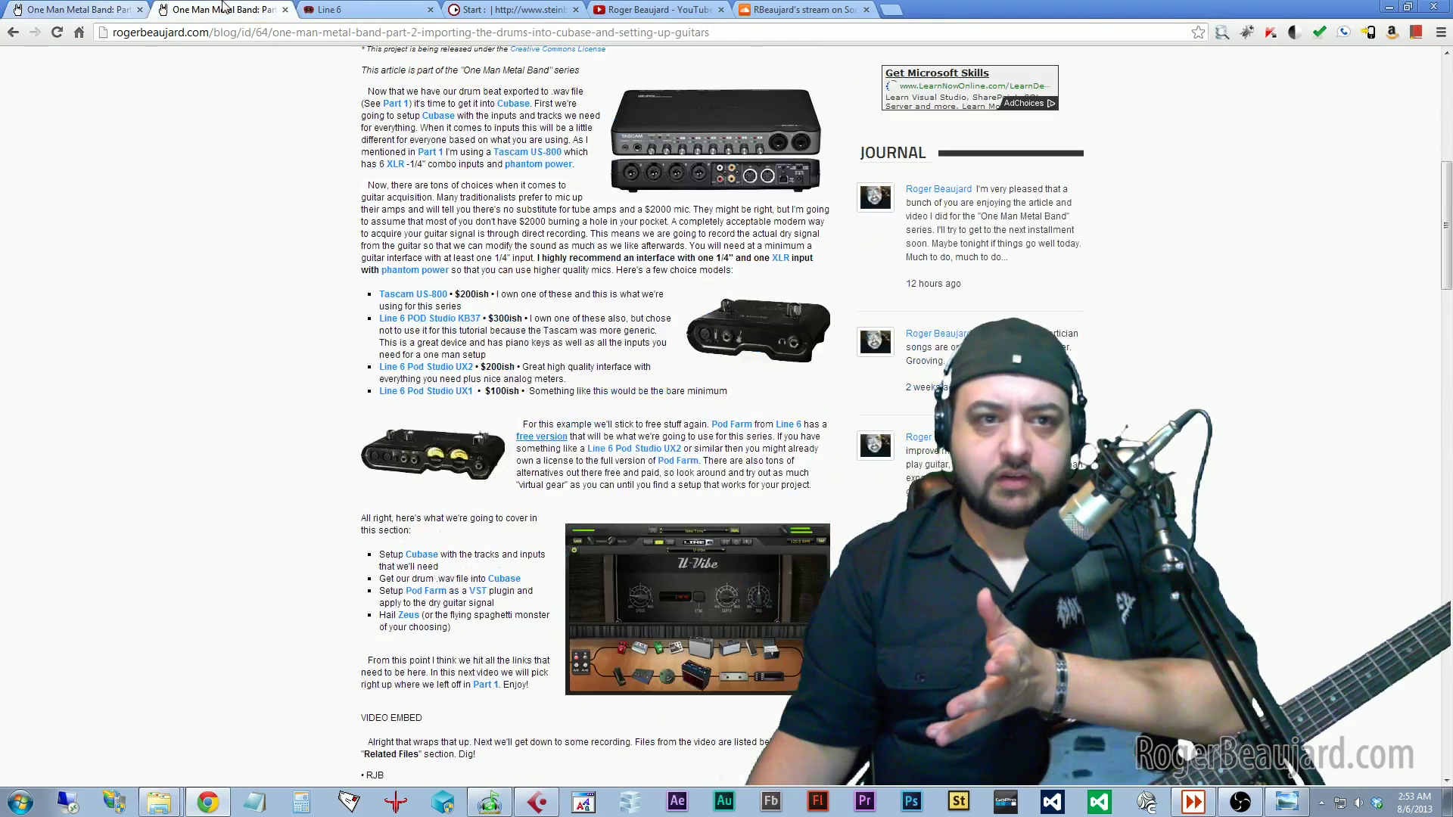
scroll(337, 493, "up", 6)
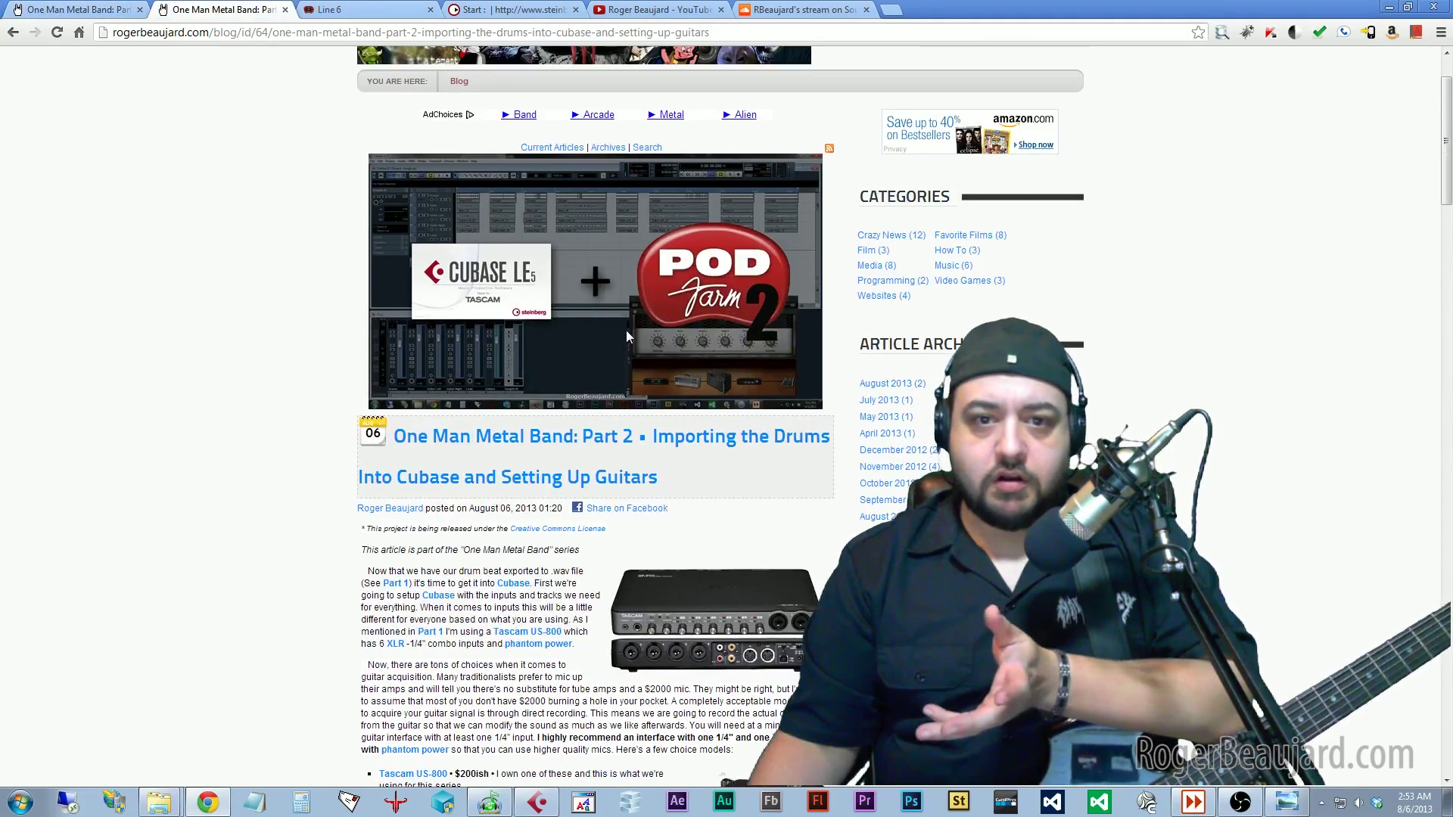